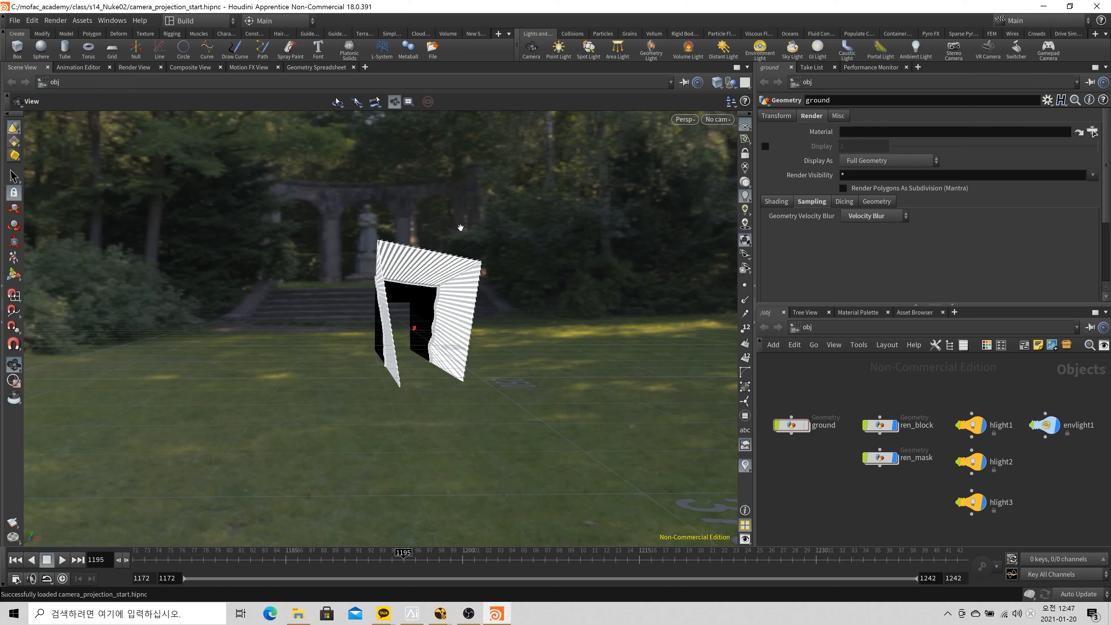
Create a Geometry object at the object level and place an Alembic node inside it
key("Tab")
type("geo")
key("Return")
double_click(847, 388)
key("Tab")
type("alembic")
key("Return")
left_click(872, 462)
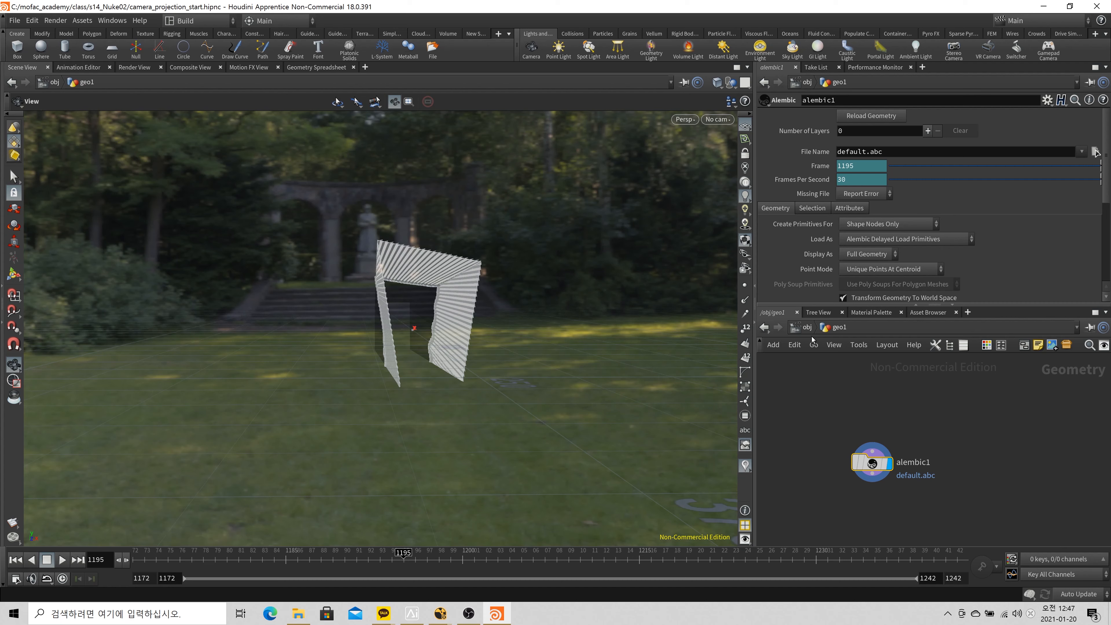
Return to the object level and add a Camera object near the geo1 node
left_click(808, 328)
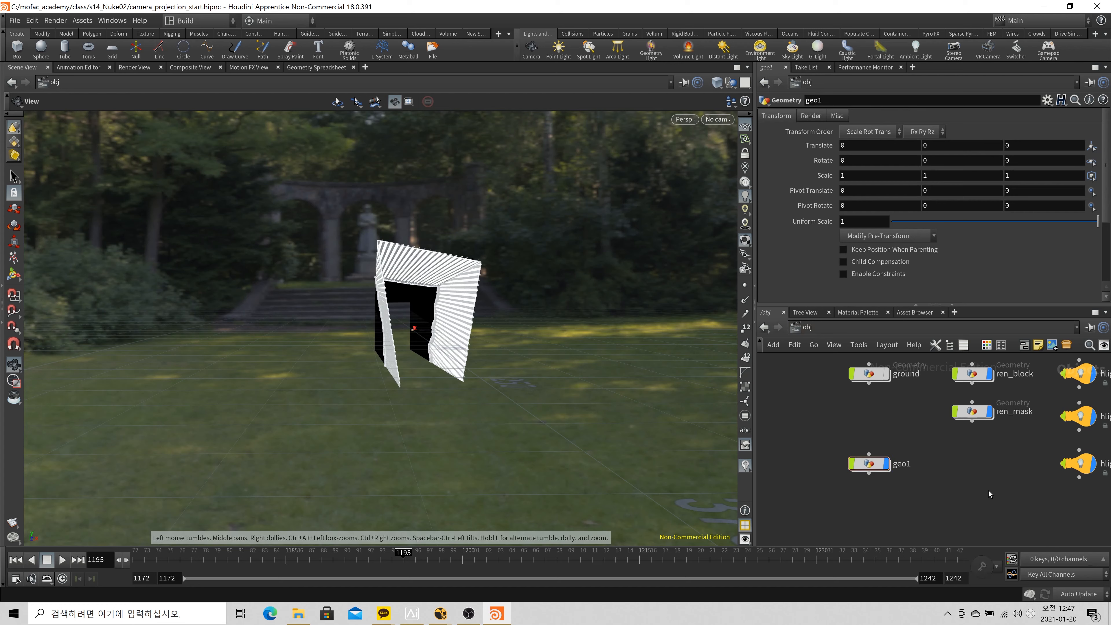
key("Tab")
key("Return")
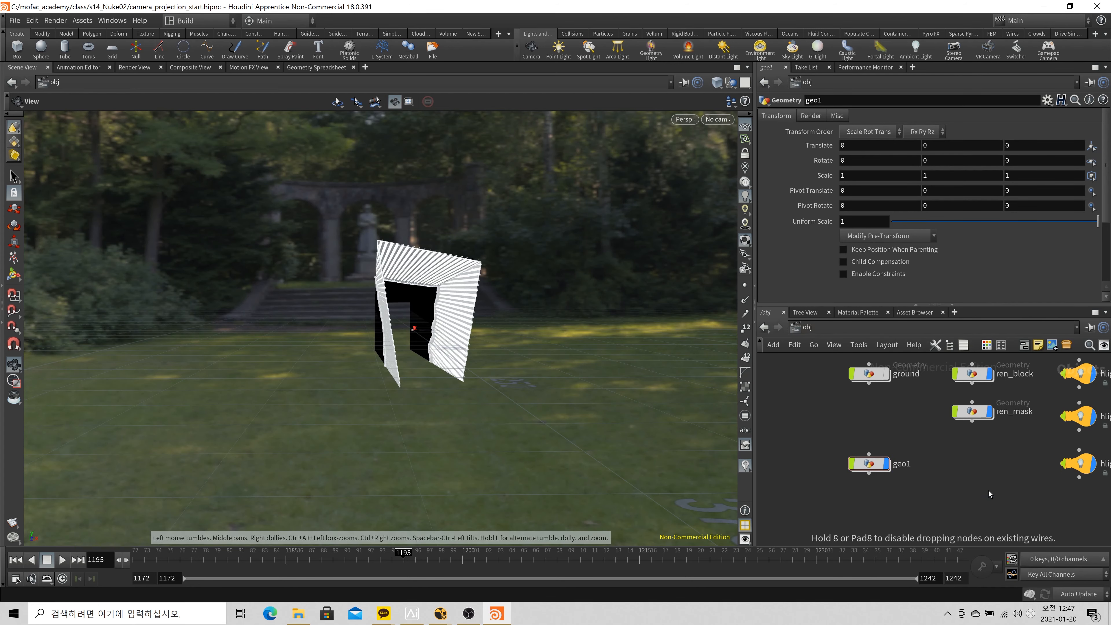
left_click(989, 491)
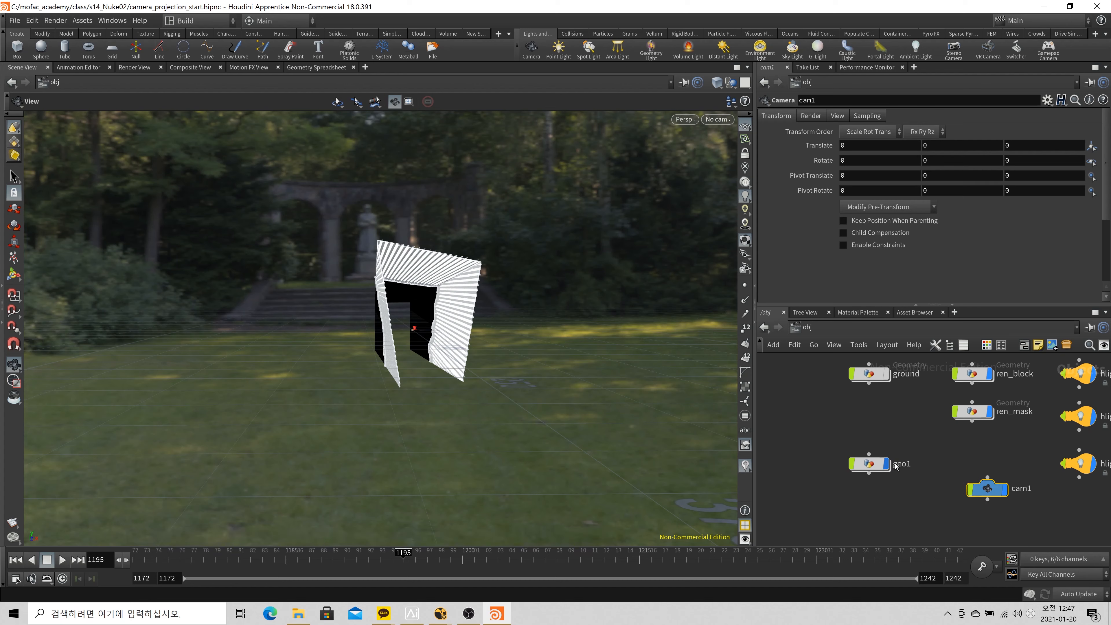
Look inside geo1 once more, and delete the geo1 and cam1 nodes from the object network
double_click(870, 463)
left_click(805, 327)
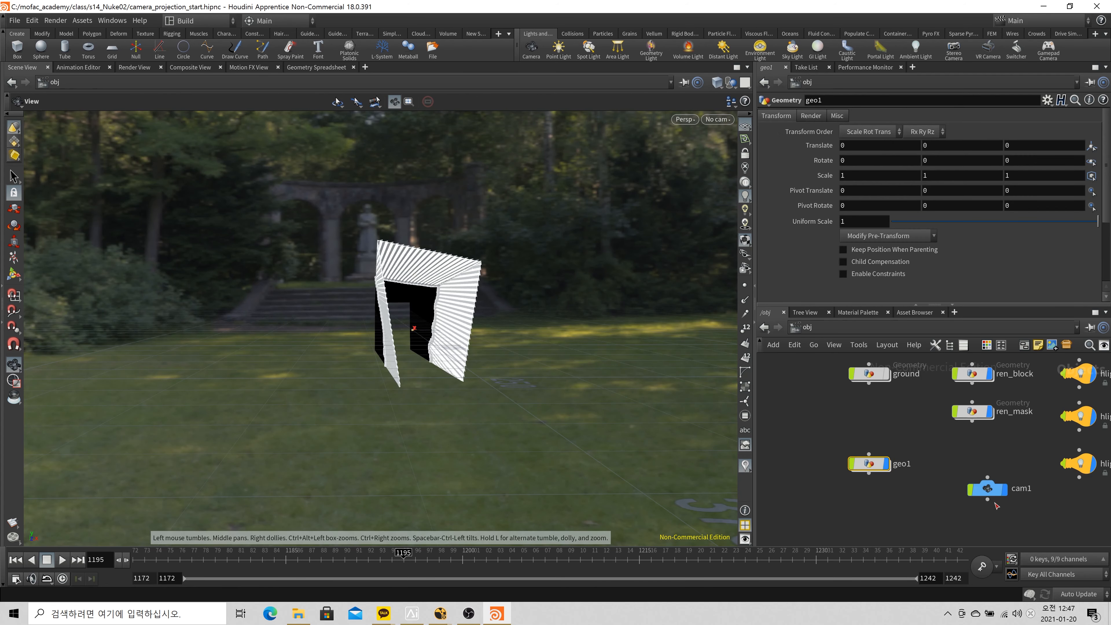
left_click_drag(822, 446, 1013, 515)
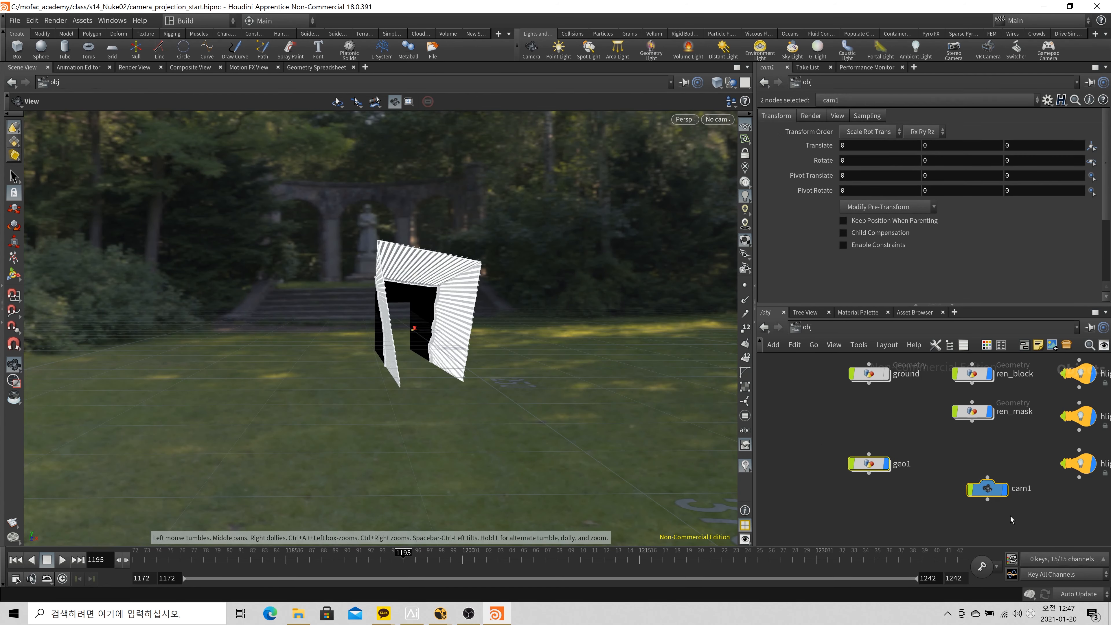
key("Delete")
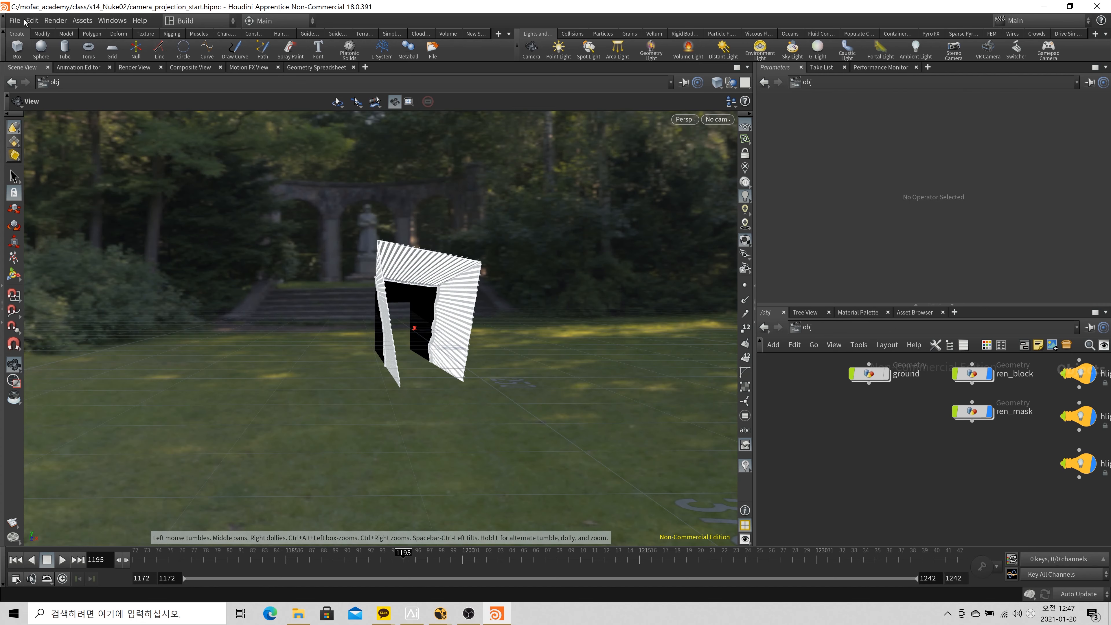
Import the Alembic scene $HIP/src_data/camera.abc with the default import options
left_click(15, 21)
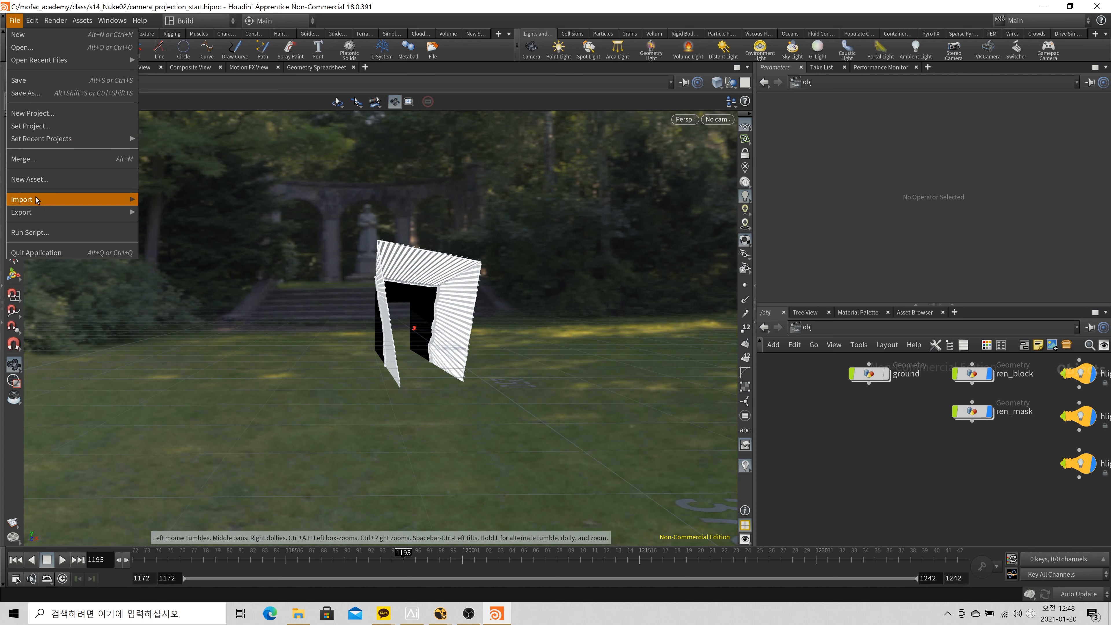
mouse_move(39, 198)
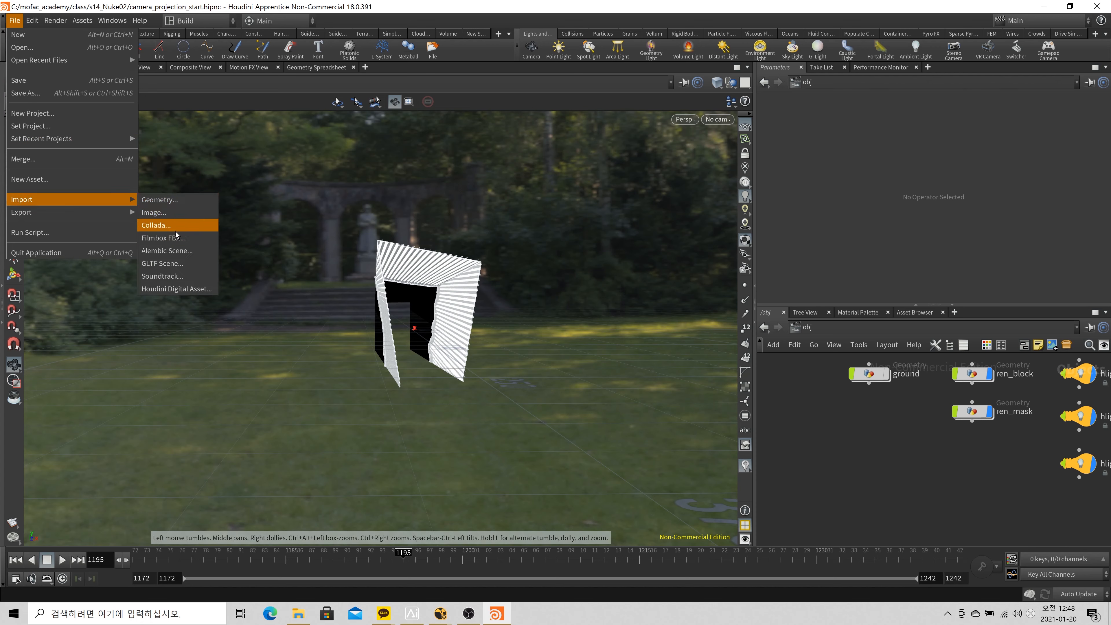
left_click(189, 252)
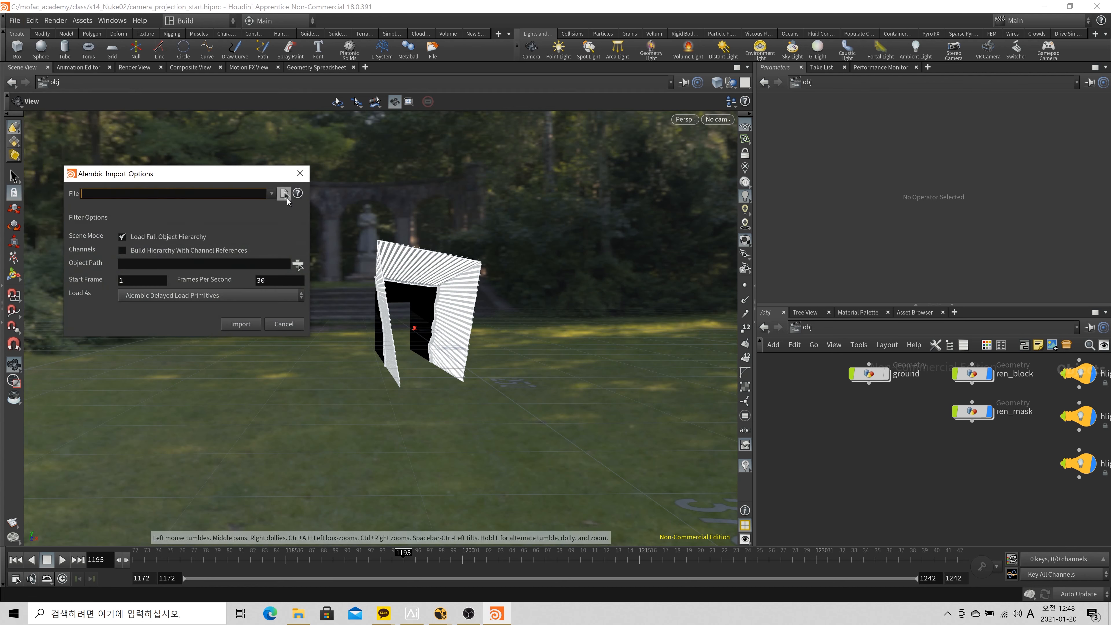
left_click(284, 194)
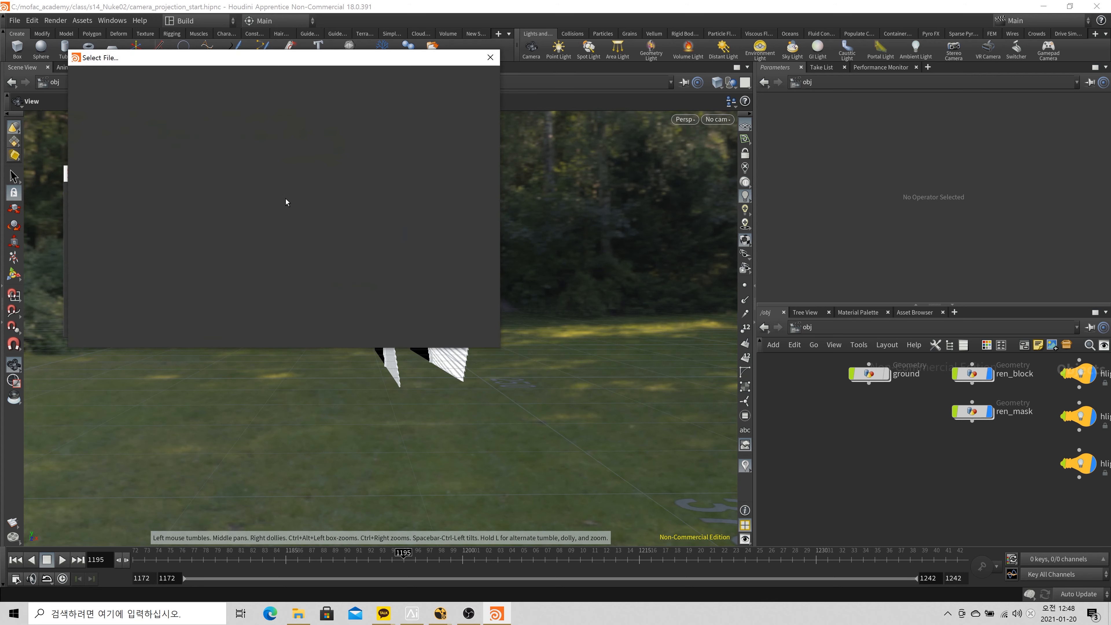
double_click(234, 126)
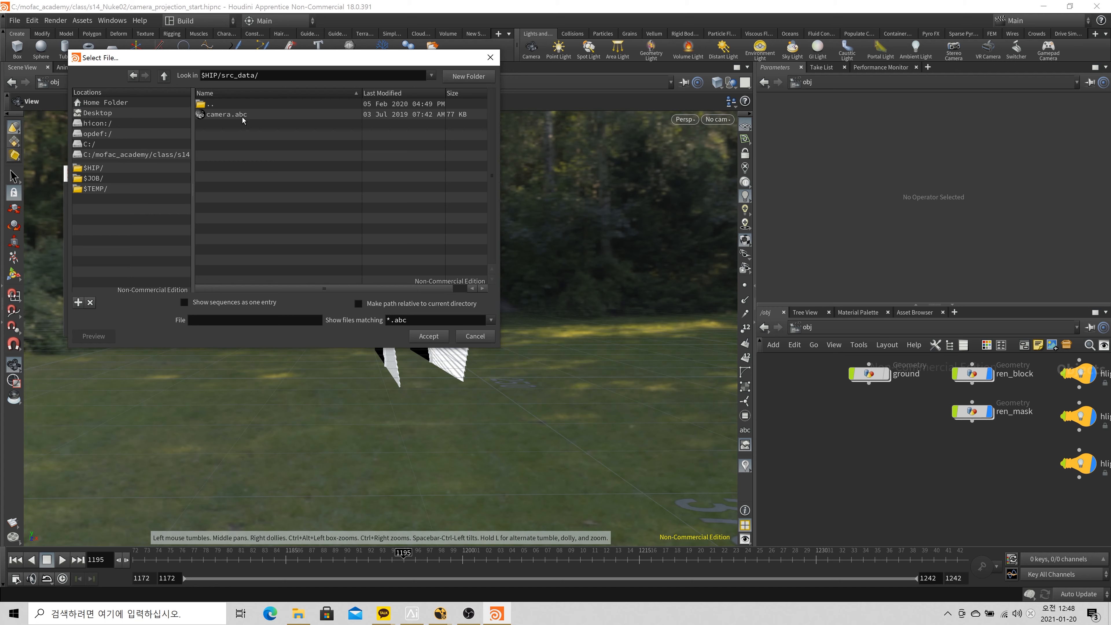
double_click(236, 115)
left_click(241, 324)
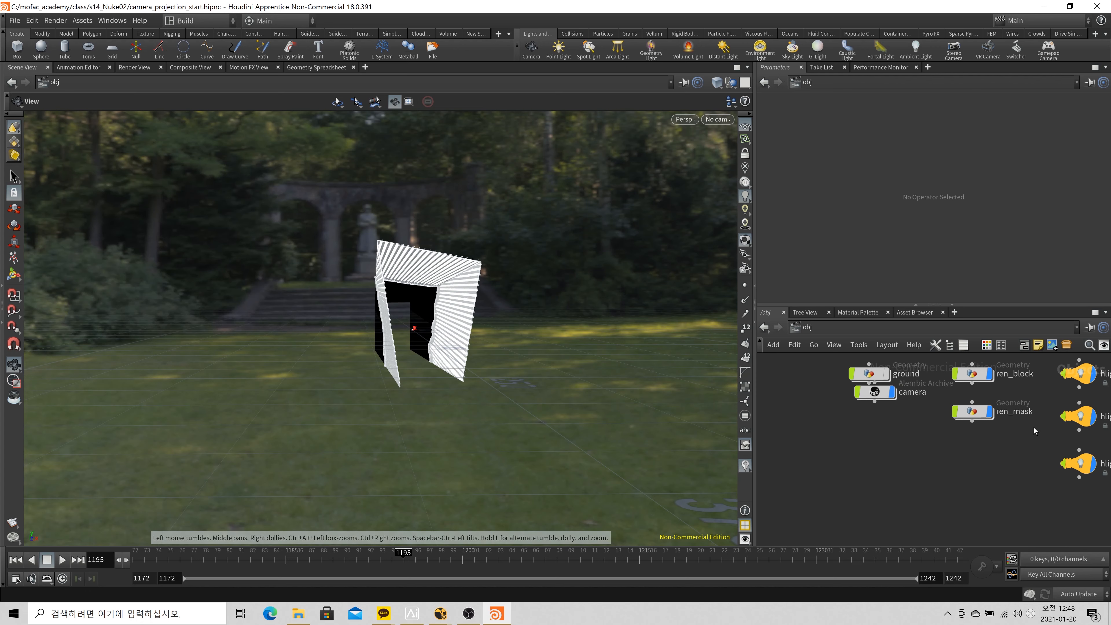
Move the imported camera archive node away from the other objects, into free space beside the ground node
left_click_drag(876, 399, 872, 470)
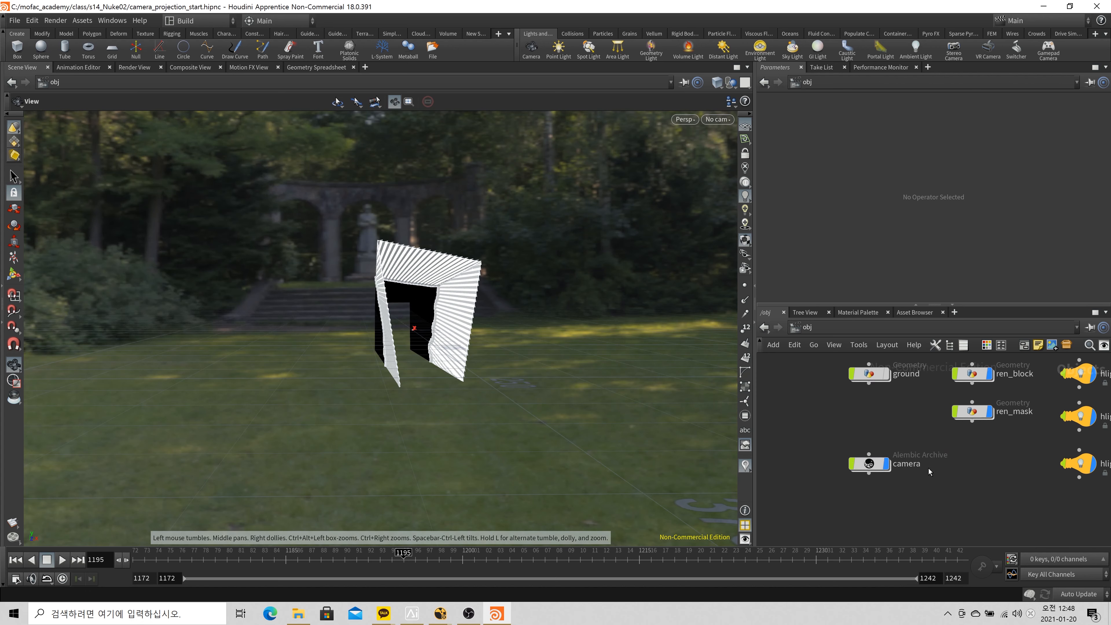
scroll(952, 470, "down", 3)
left_click_drag(958, 481, 810, 419)
scroll(814, 427, "up", 3)
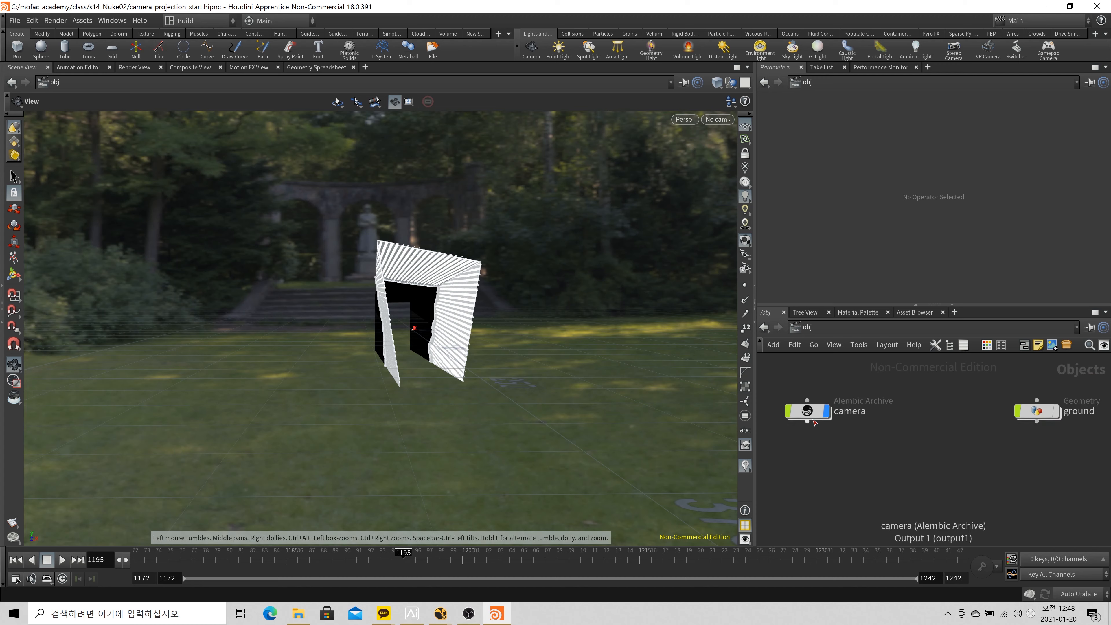
Open the Points node inside the camera archive and examine CameraTrackerPointCloud1 framed in the viewport
mouse_move(814, 422)
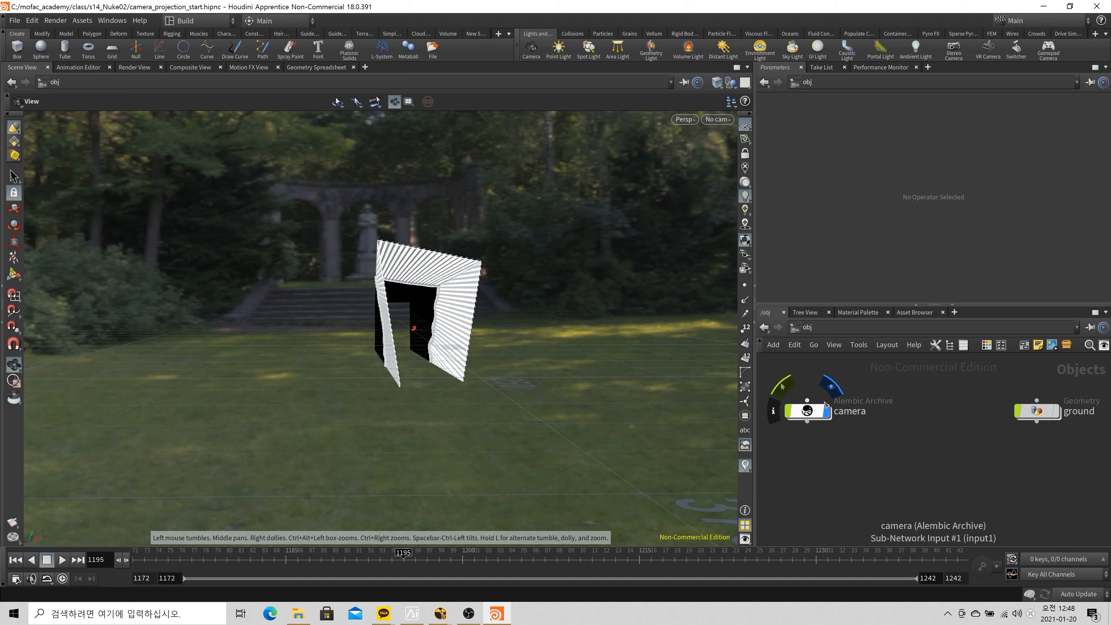
left_click(810, 420)
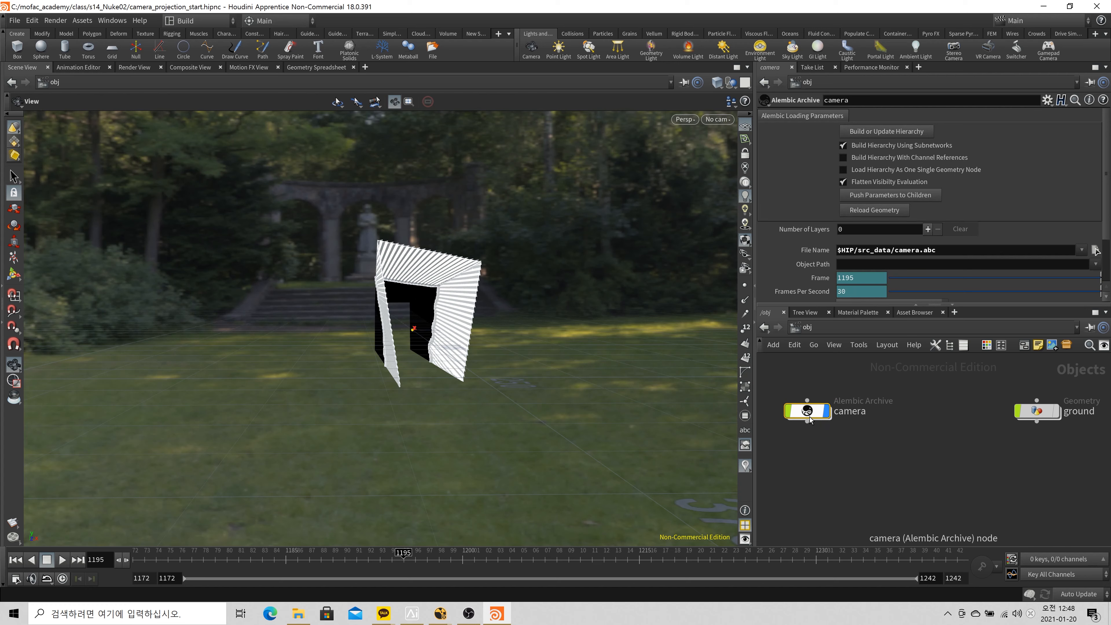
double_click(809, 419)
left_click_drag(984, 490, 1012, 463)
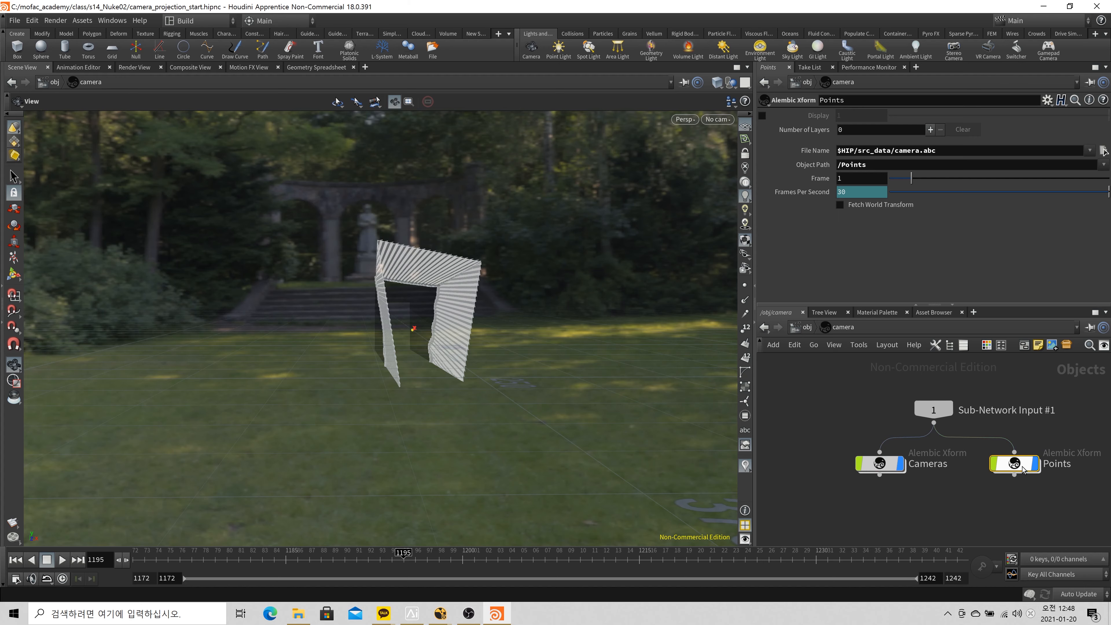
double_click(1004, 465)
key("g")
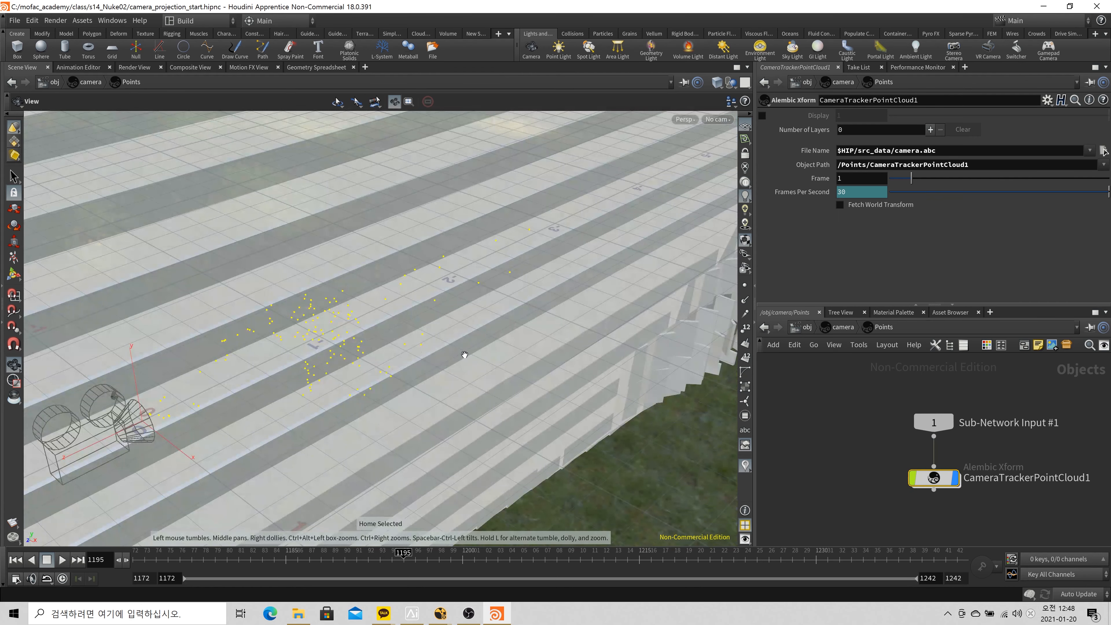
left_click_drag(342, 341, 380, 371)
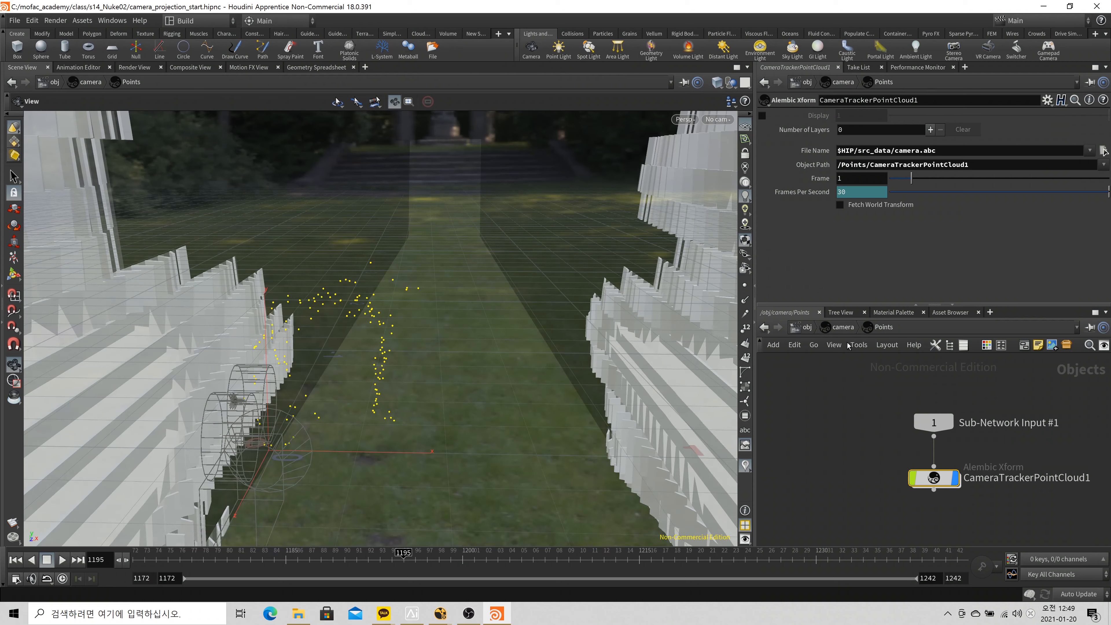
Open the camera object under Cameras and Camera2 in the archive and examine its View parameters
left_click(841, 327)
double_click(880, 469)
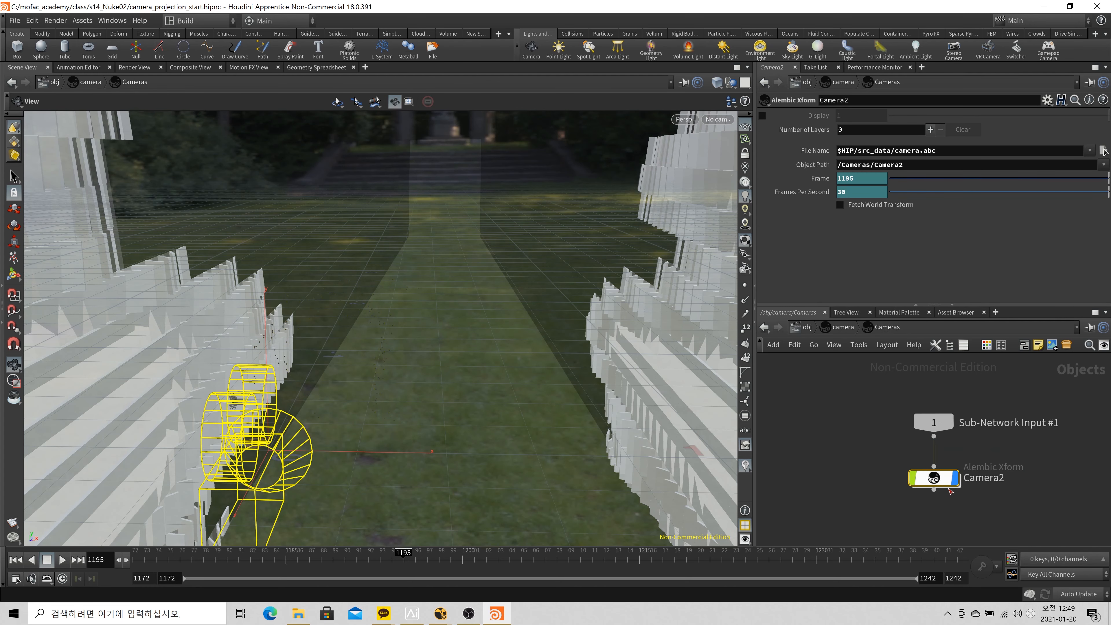
left_click(928, 480)
double_click(934, 479)
left_click(839, 117)
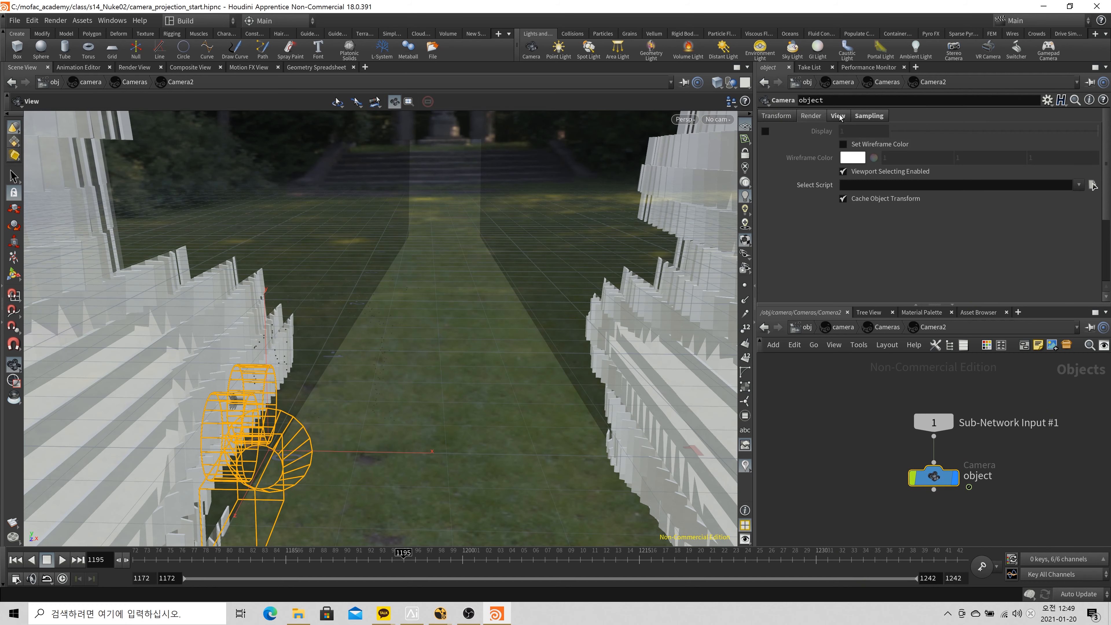
left_click(841, 117)
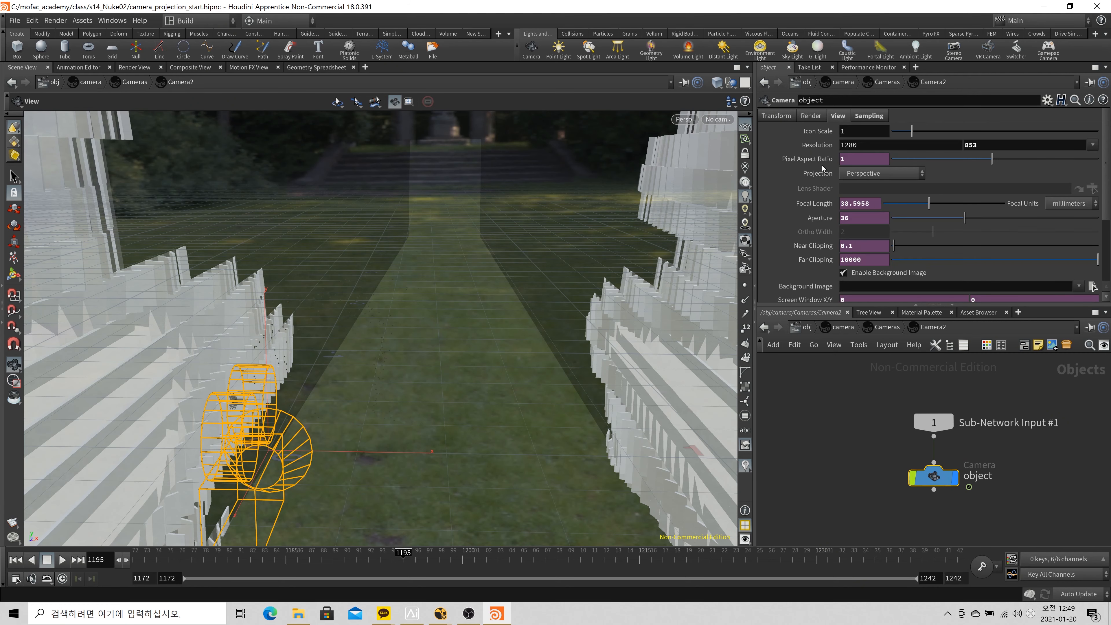
scroll(827, 179, "down", 1)
scroll(831, 219, "down", 1)
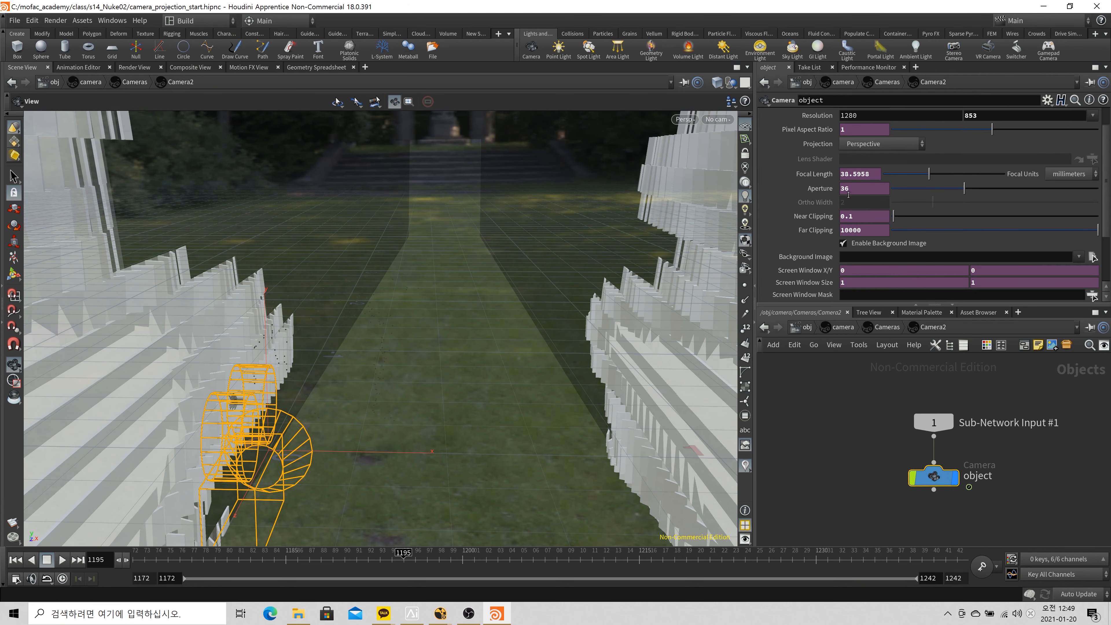
scroll(810, 294, "down", 2)
scroll(809, 294, "up", 4)
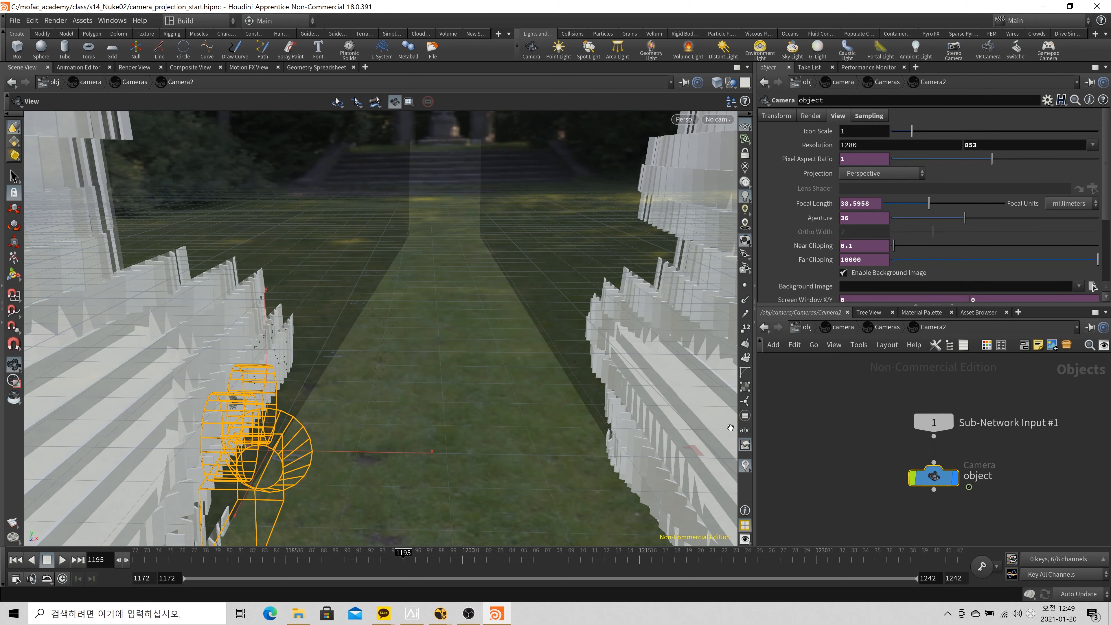
Return to the object level and turn off the display of the ren_block and ren_mask objects
left_click(263, 559)
left_click(144, 559)
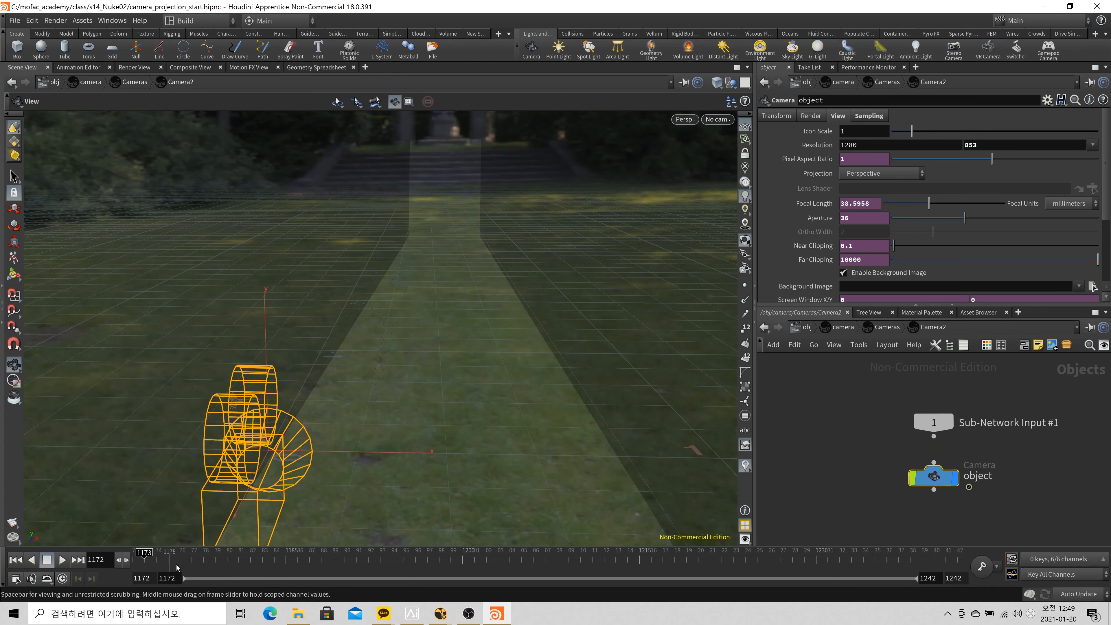
left_click(807, 327)
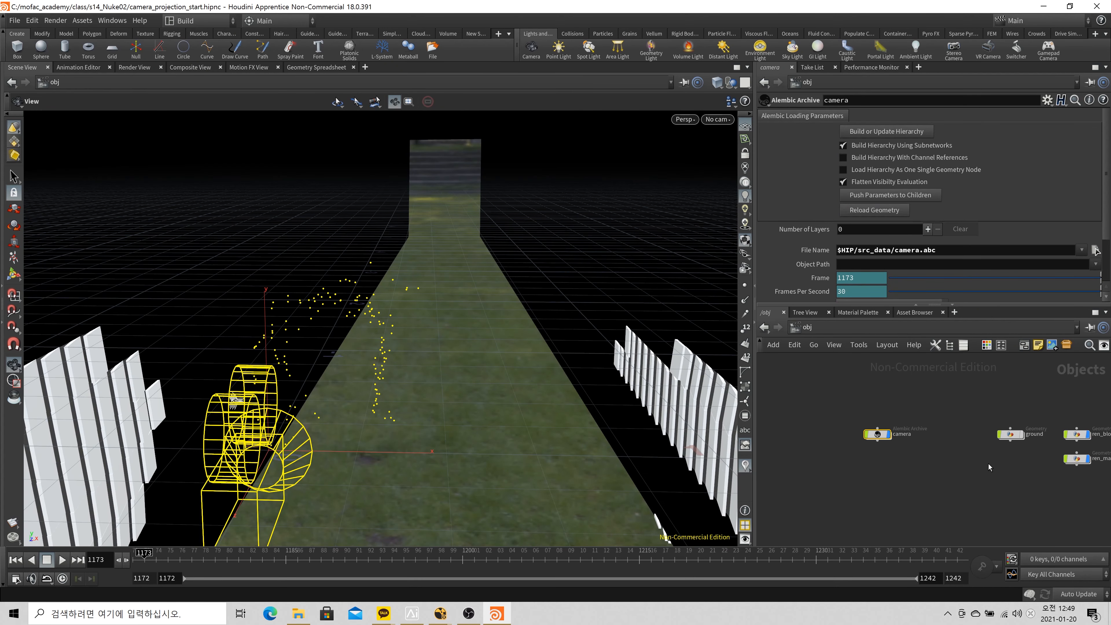
left_click(958, 432)
left_click(969, 433)
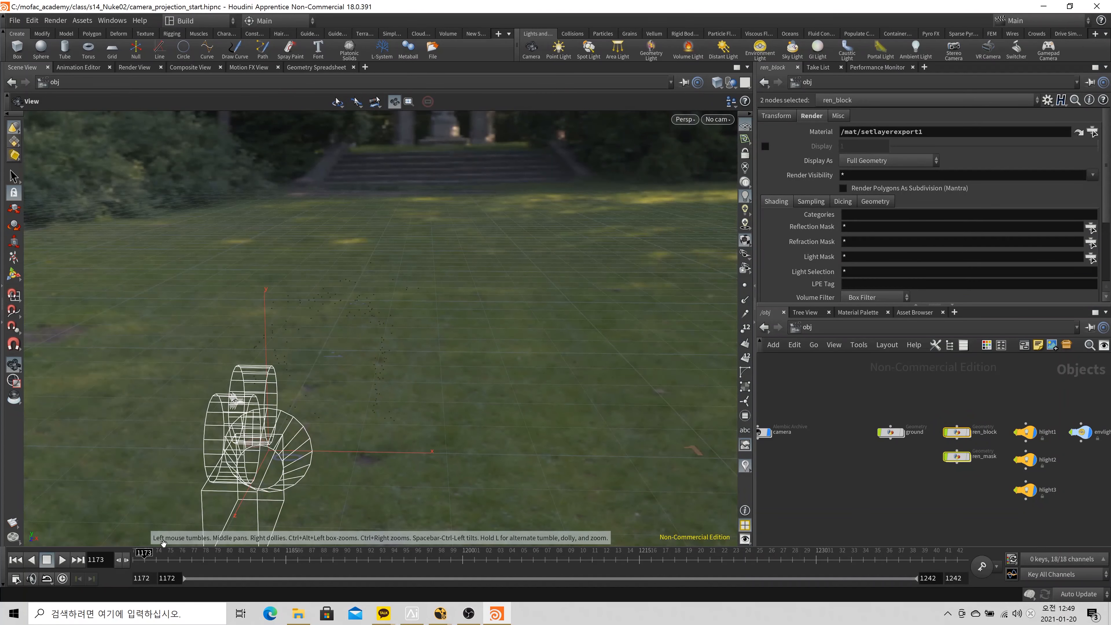
Set the timeline to frame 1172 and fit all the object nodes in the network view
left_click_drag(356, 558, 114, 520)
key("h")
left_click(832, 509)
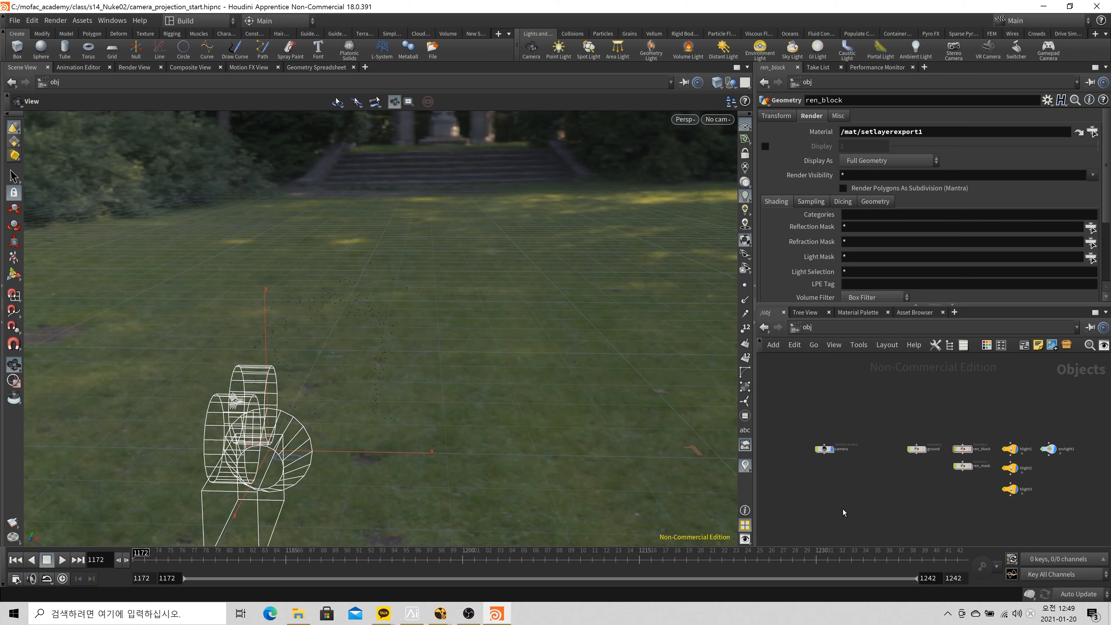
Switch to NukeX and check the playback frame rate of the camera tracking project
mouse_move(440, 613)
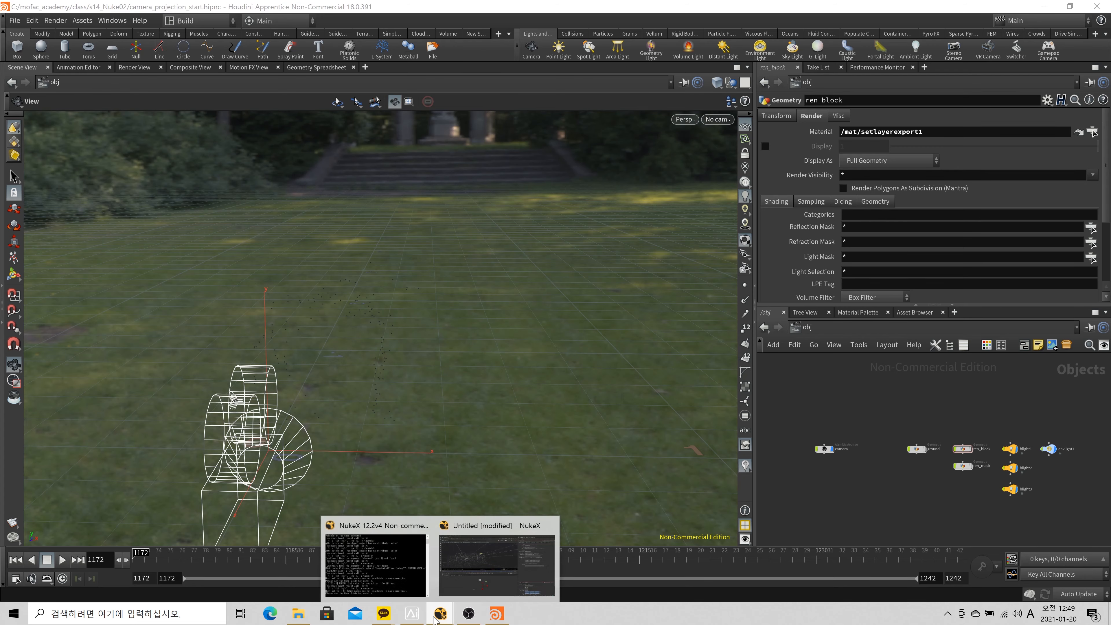
left_click(464, 584)
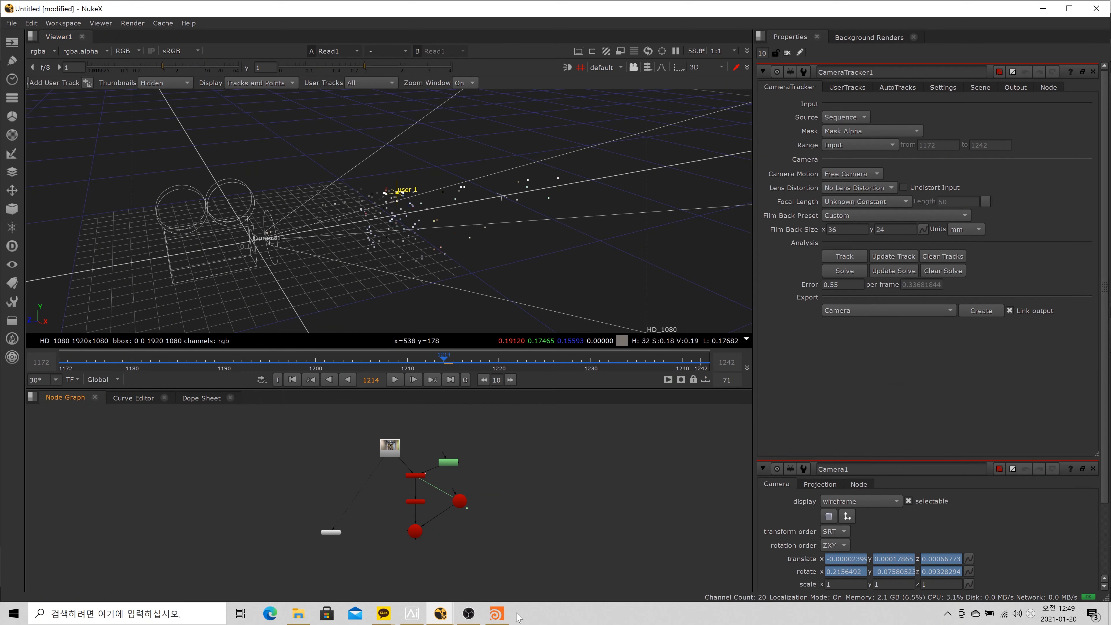
left_click(499, 614)
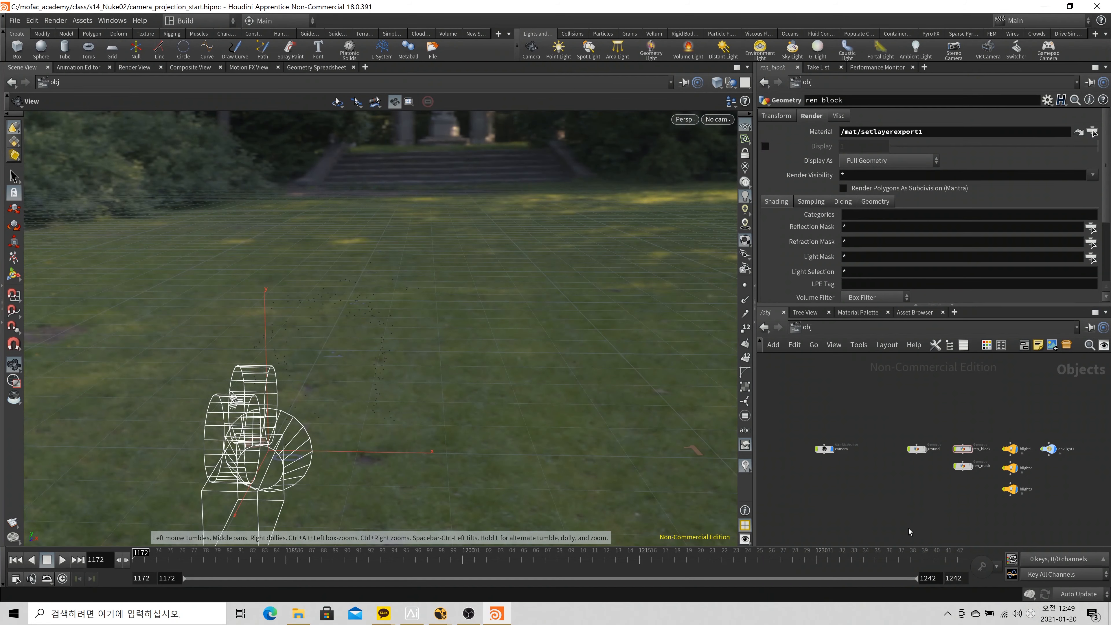
mouse_move(440, 614)
left_click(499, 565)
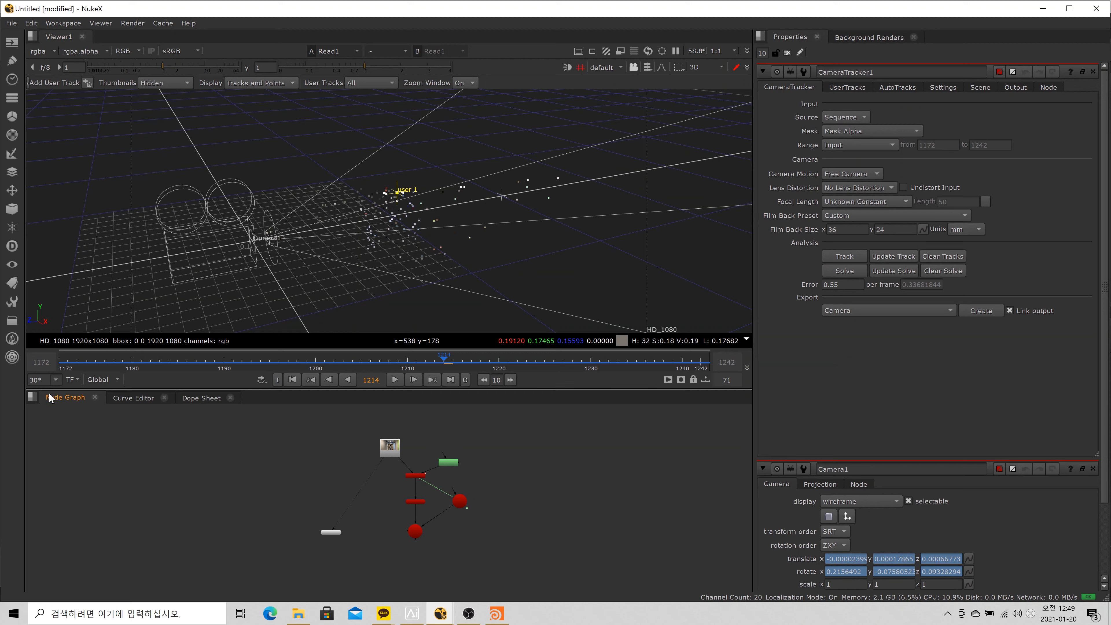
Switch to Houdini and open the FPS value for editing in the Global Animation Options
left_click(497, 614)
double_click(23, 391)
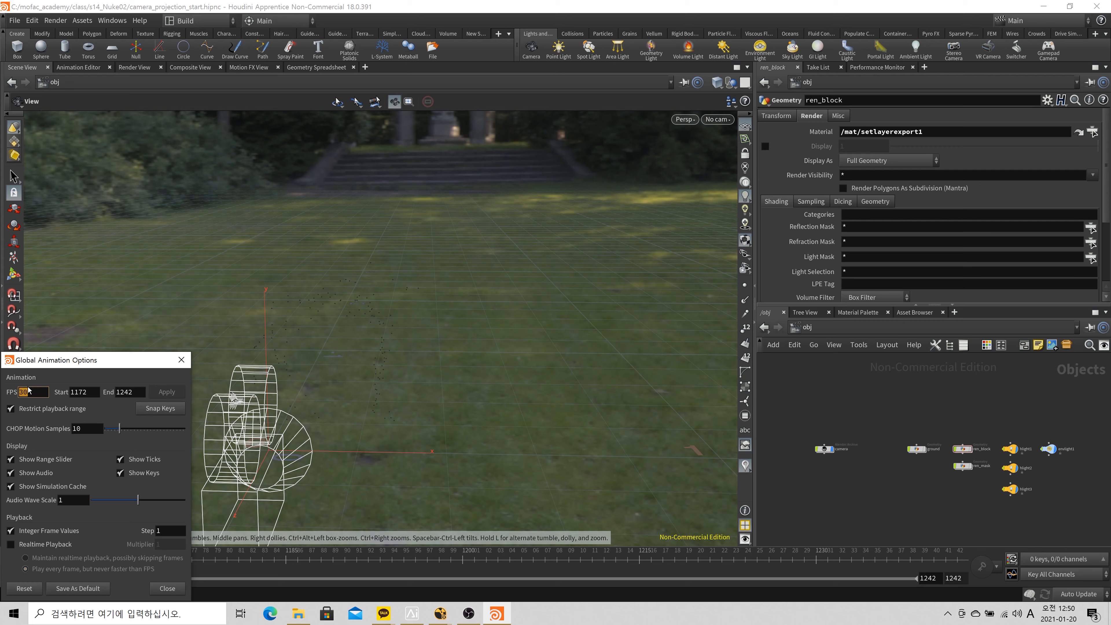
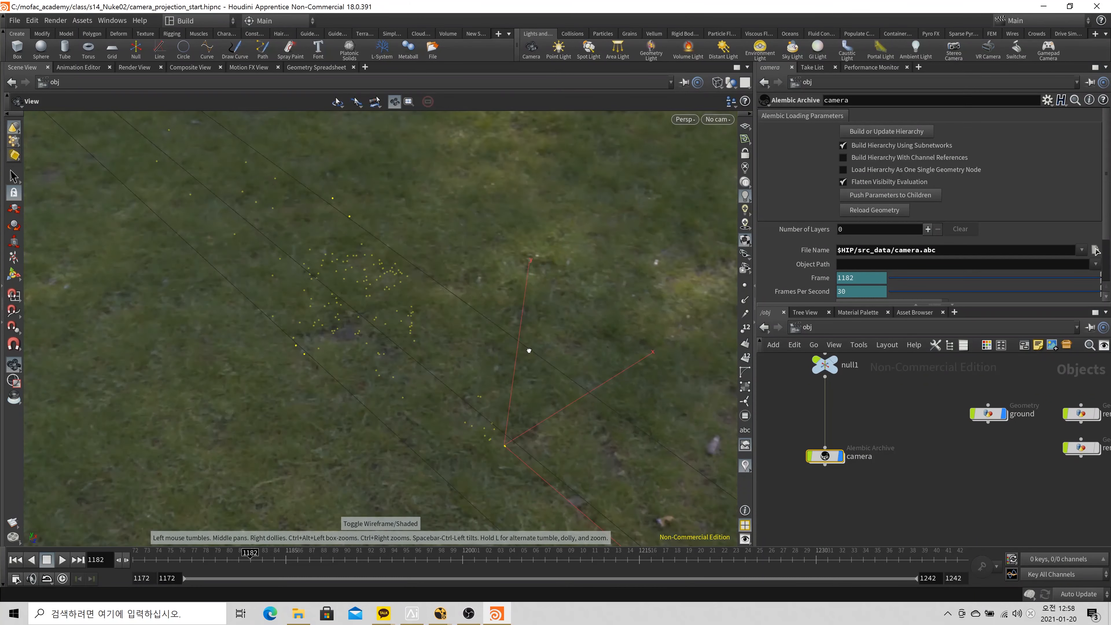
Look through the camera/Cameras/Camera2/object camera in the scene view
key("s")
left_click(720, 123)
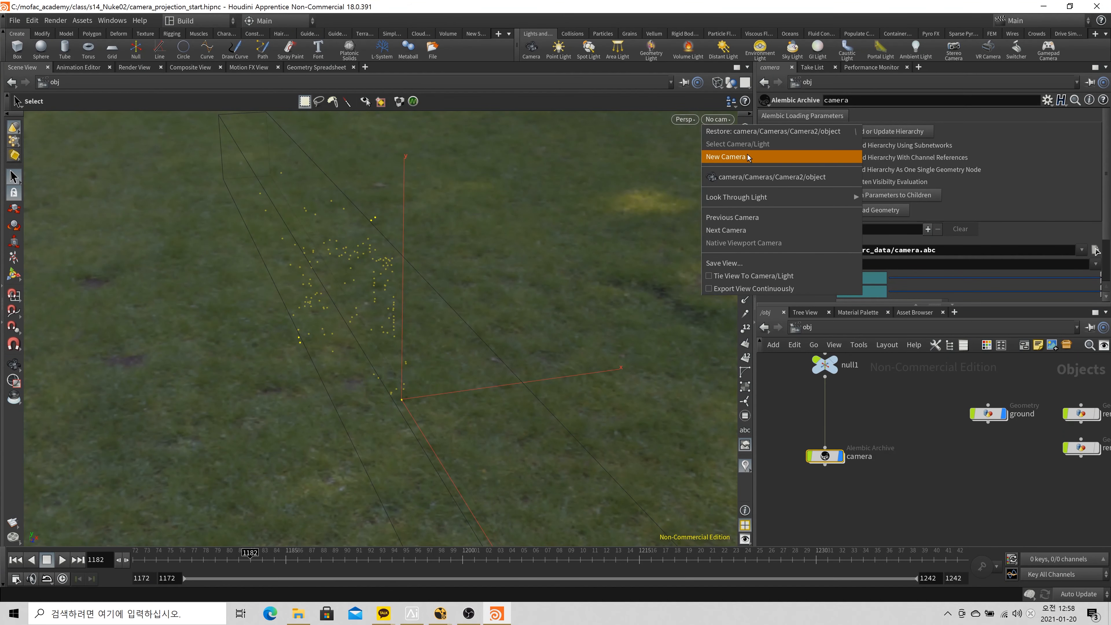
left_click(743, 178)
Enter the ground object, view its edit1 node, and return to the object level
left_click(988, 413)
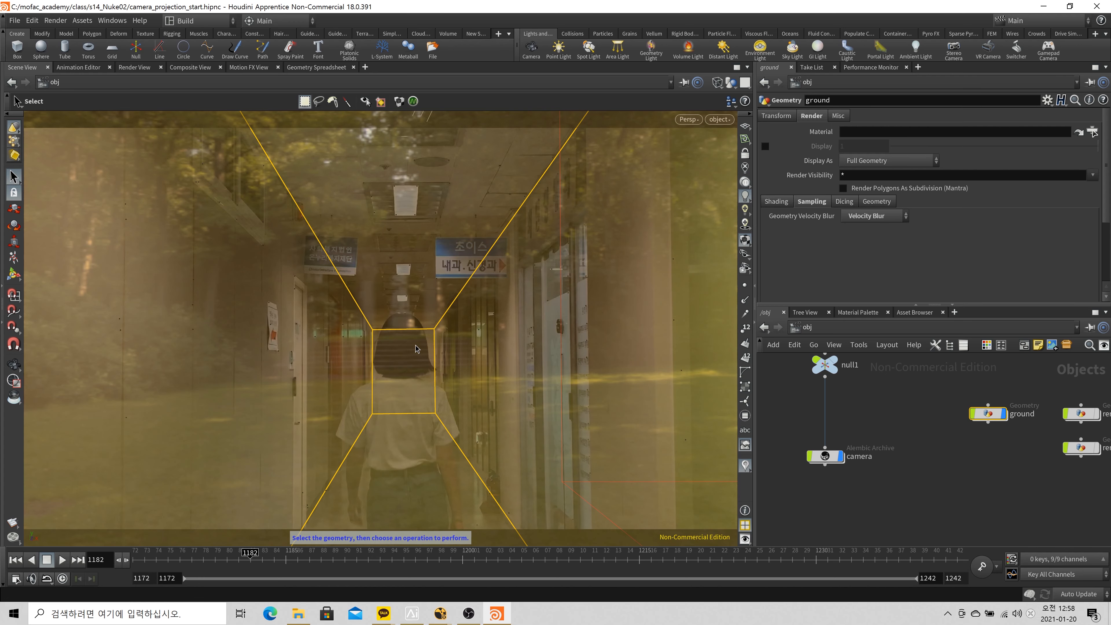
double_click(996, 416)
left_click_drag(993, 481, 776, 432)
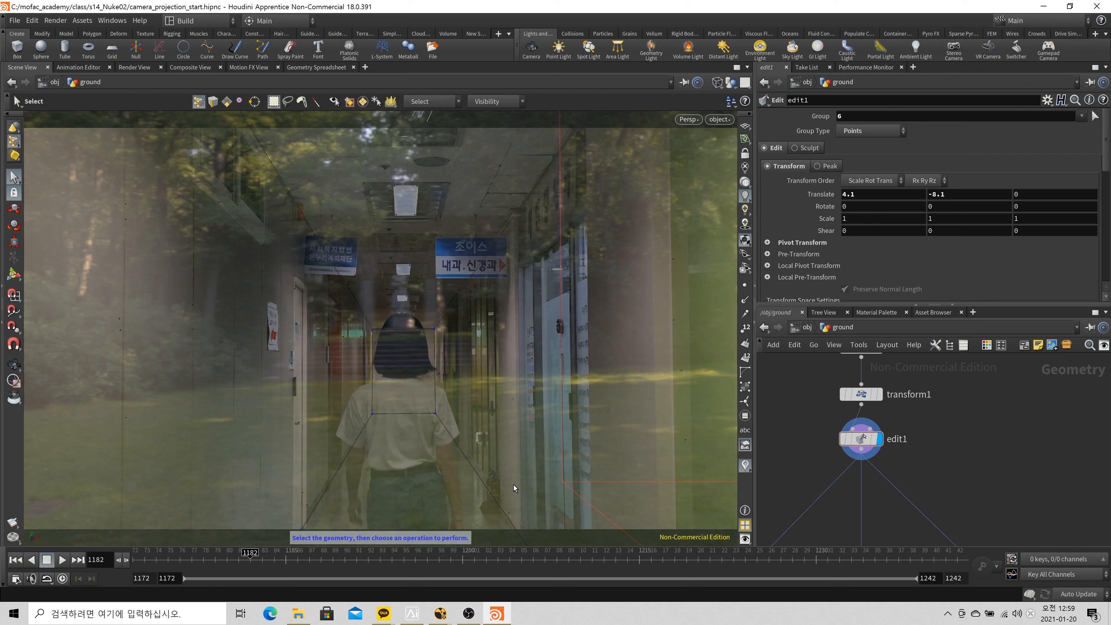
left_click(795, 329)
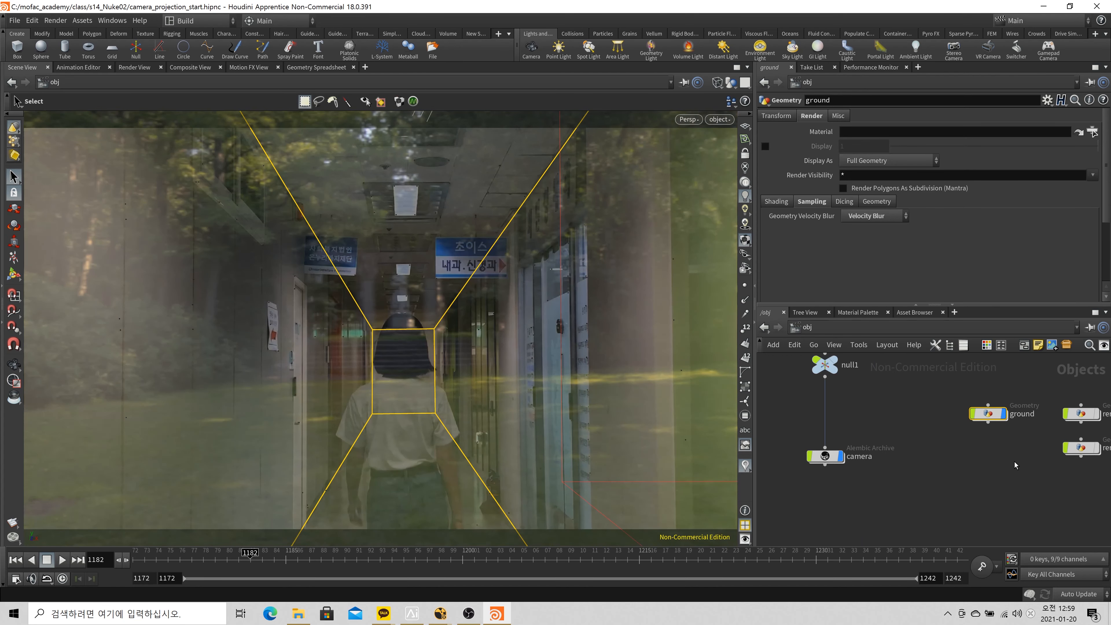
Turn off Enable Light In Viewport for the envlight1 environment light
left_click(1015, 464)
scroll(1016, 465, "down", 3)
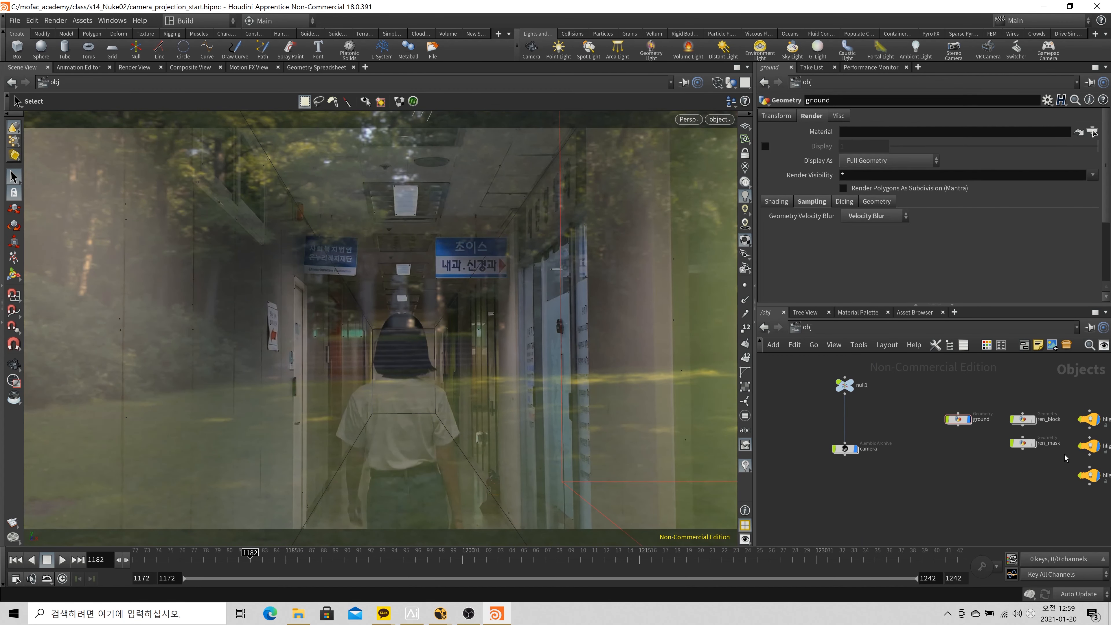
middle_click_drag(1049, 477, 952, 468)
scroll(990, 471, "up", 4)
middle_click_drag(1083, 439, 983, 461)
left_click_drag(1016, 445, 950, 367)
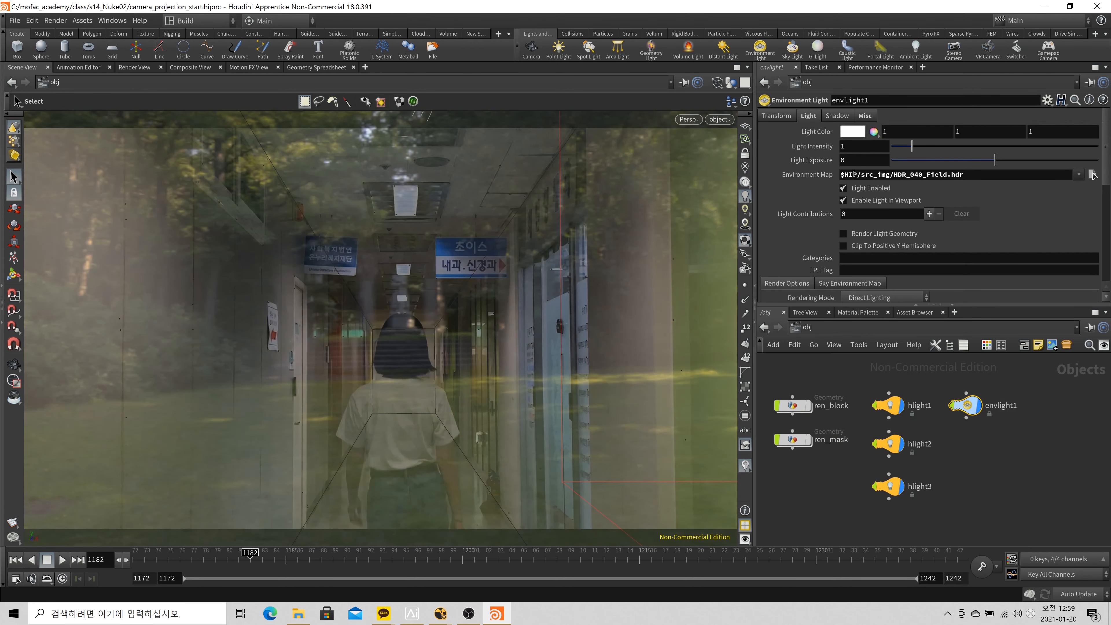
left_click(883, 201)
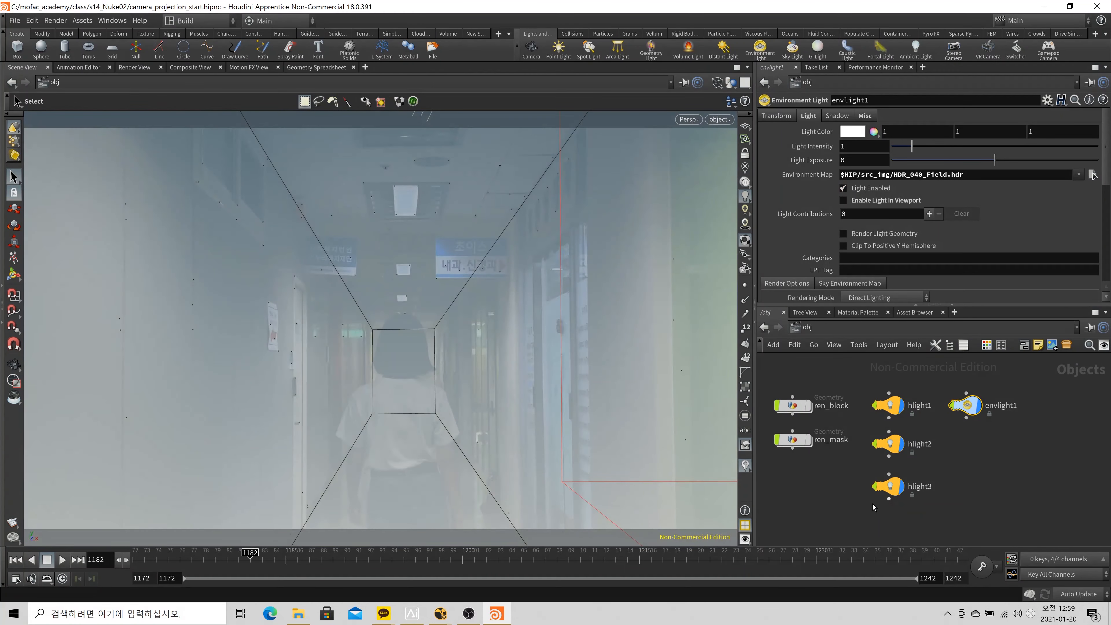
Fit all object nodes in the network and scrub the timeline to check the ground geometry against the tracked footage
left_click(798, 493)
key("h")
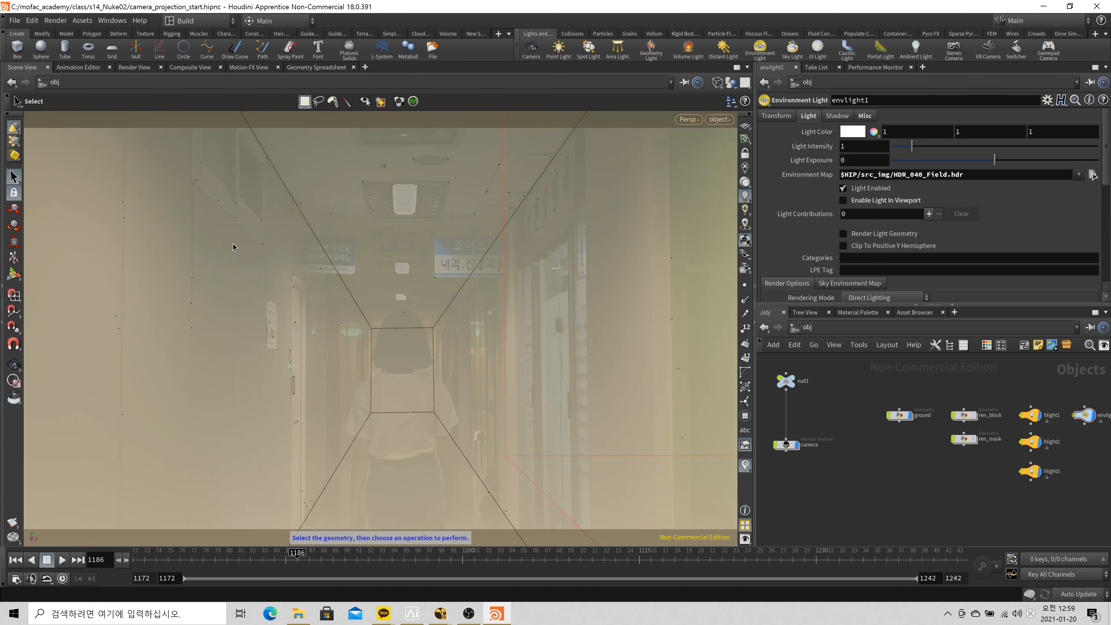
left_click(181, 559)
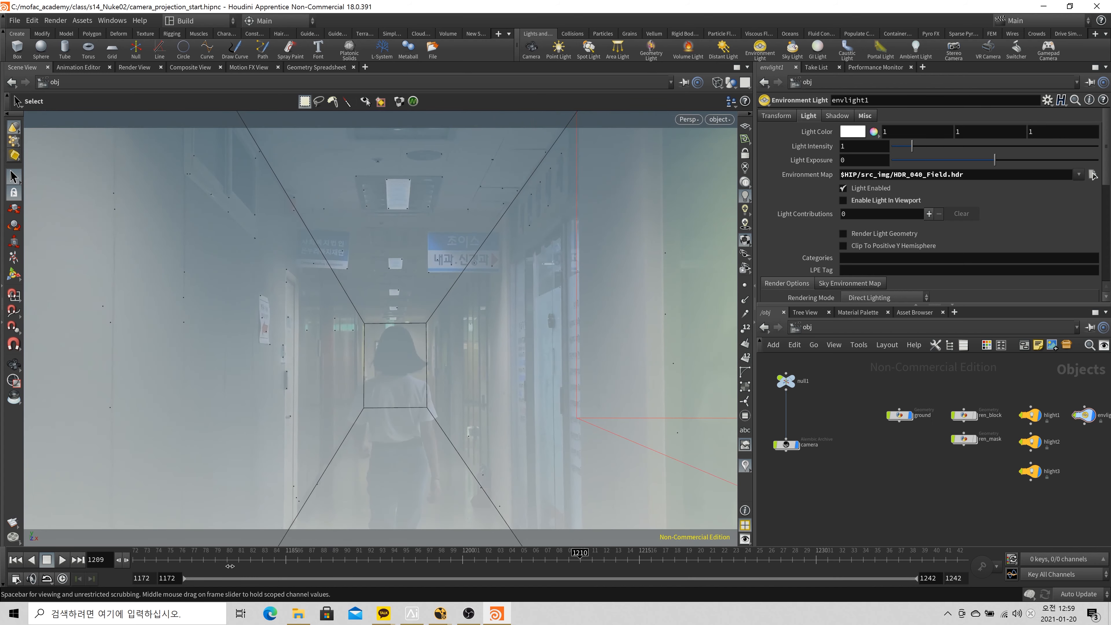
left_click_drag(231, 567, 314, 552)
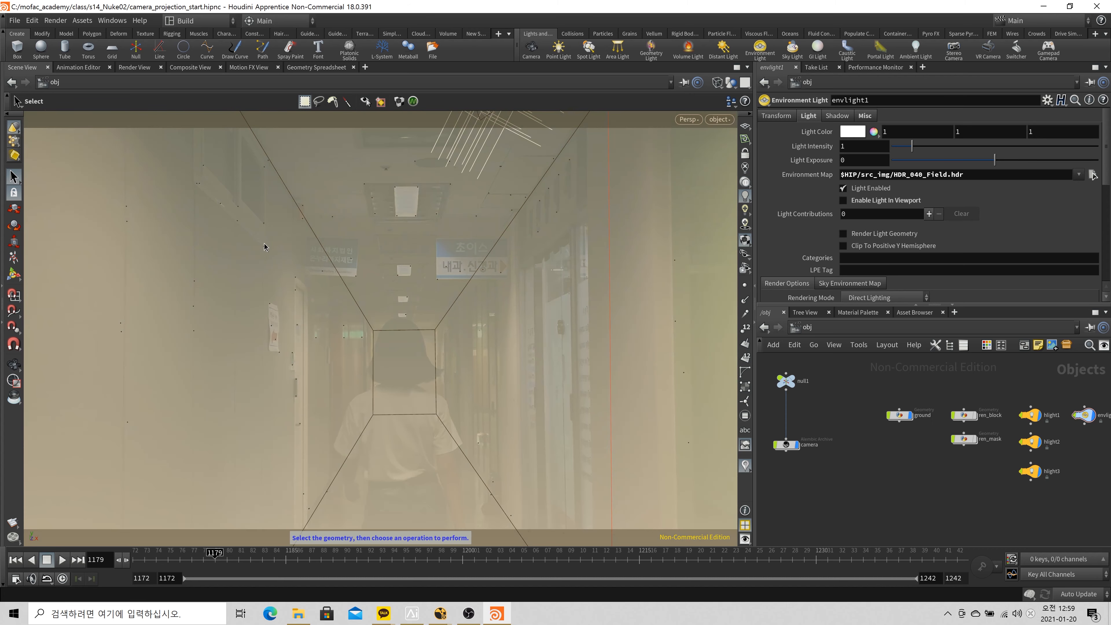
Enter the ground object and display blast1, blast2 and blast3 in turn to examine each isolated face
double_click(900, 415)
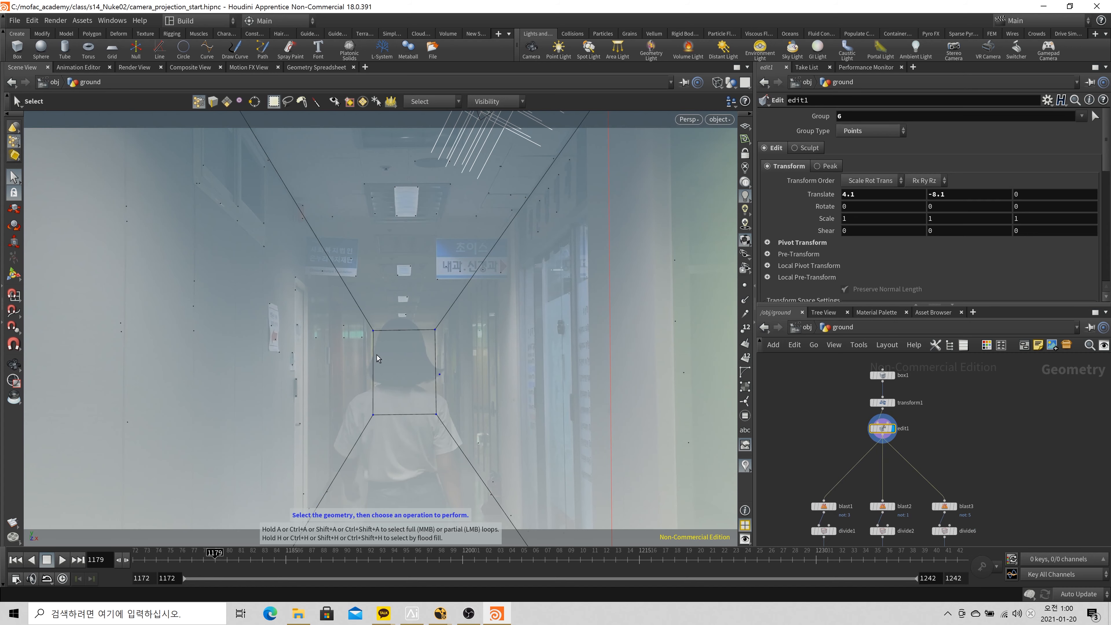
scroll(959, 434, "down", 1)
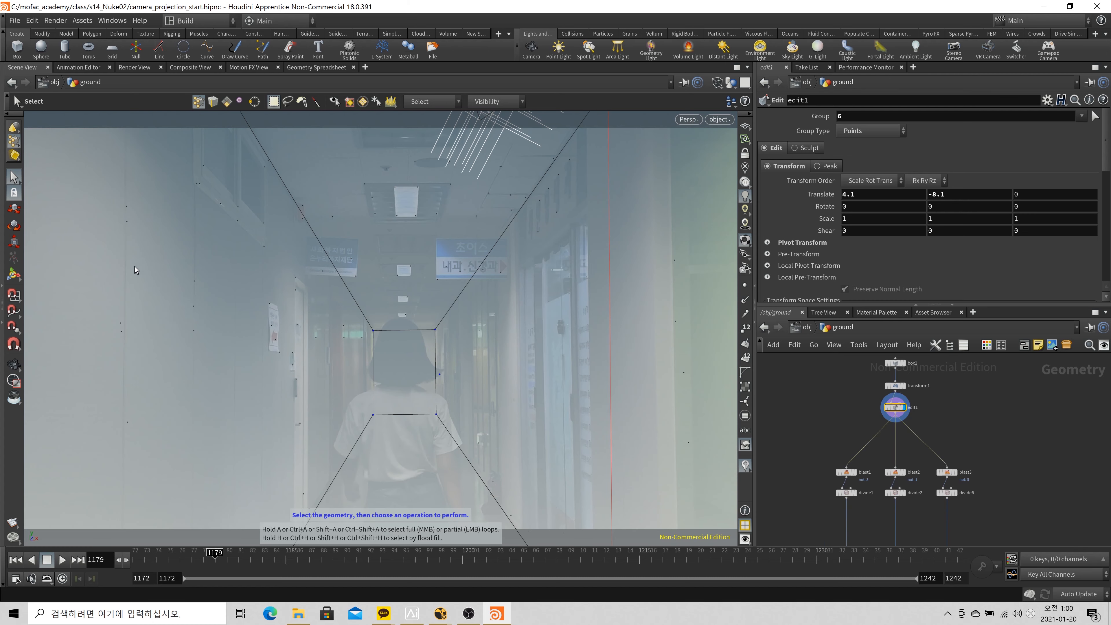
scroll(940, 456, "up", 2)
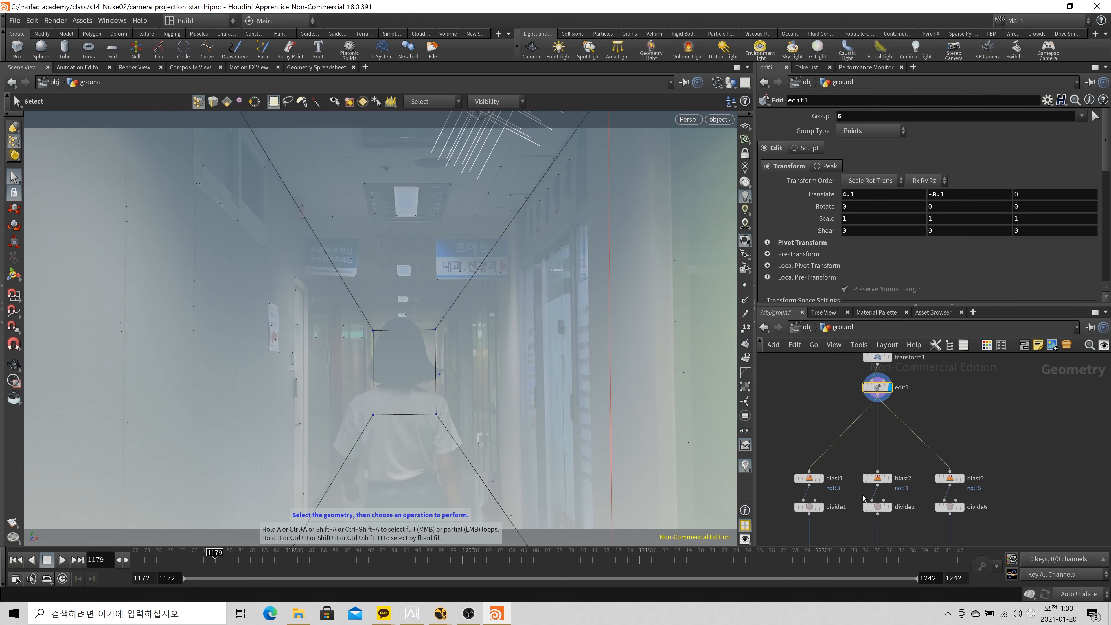
left_click(822, 478)
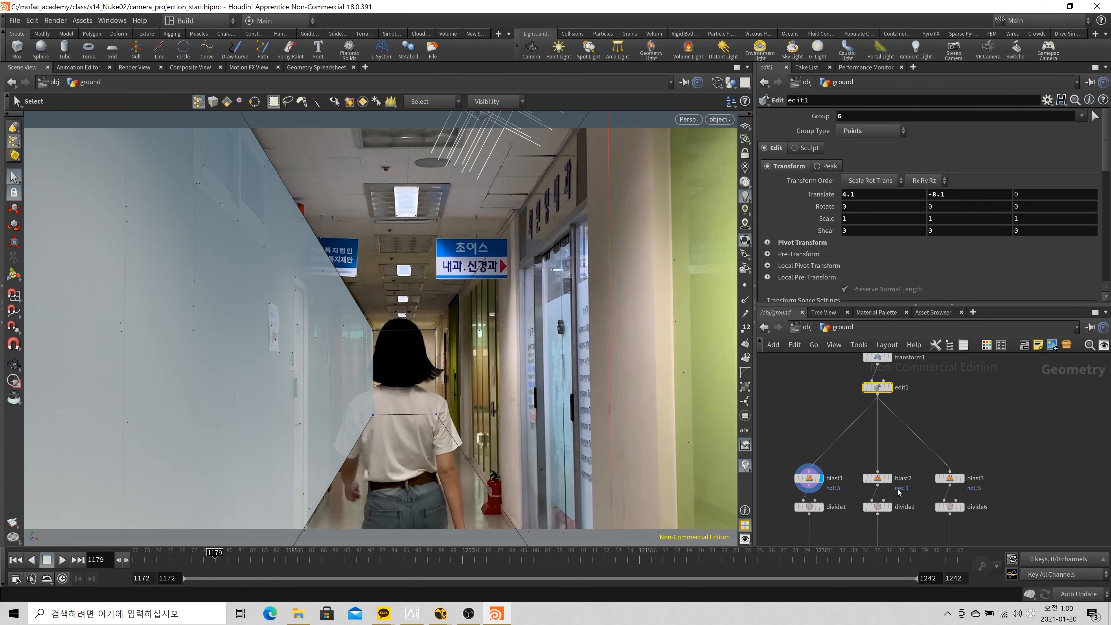
left_click(890, 478)
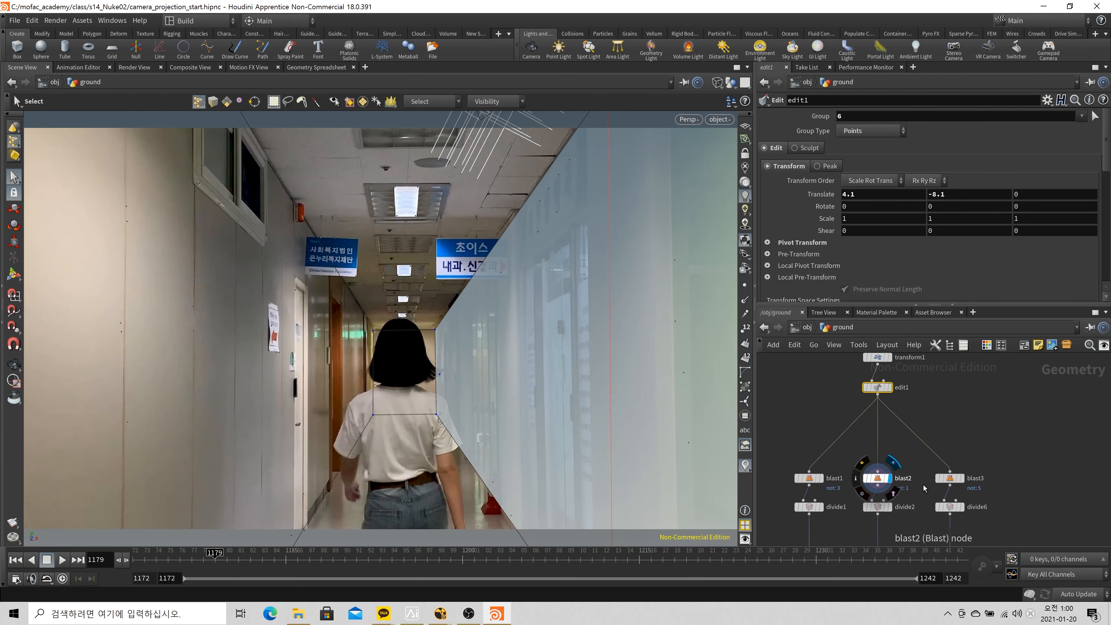
left_click(962, 479)
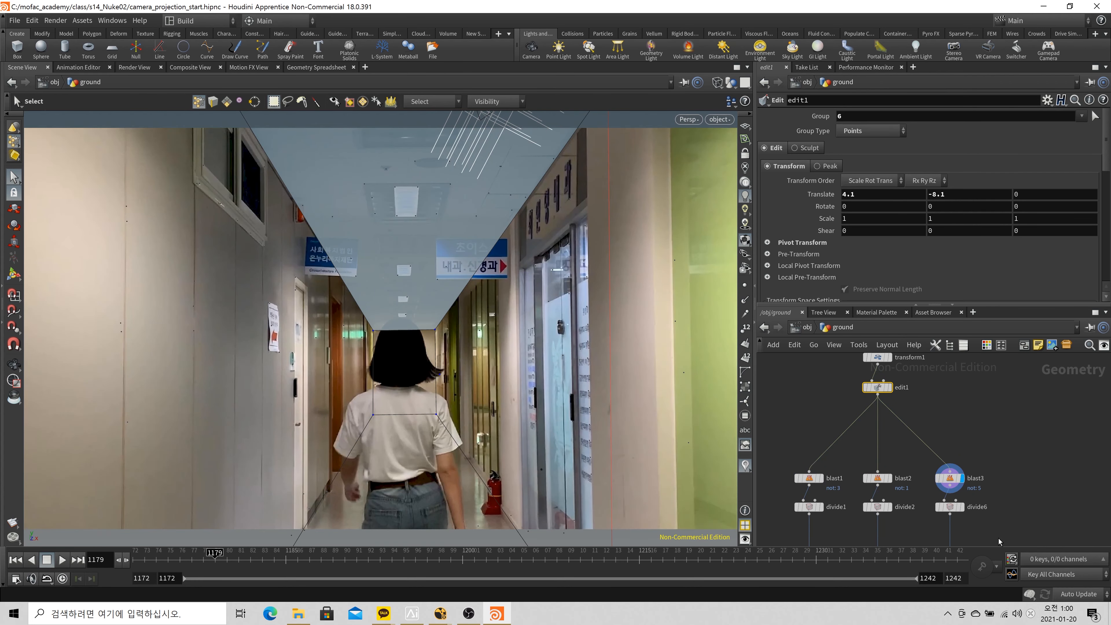
middle_click_drag(999, 538, 1014, 487)
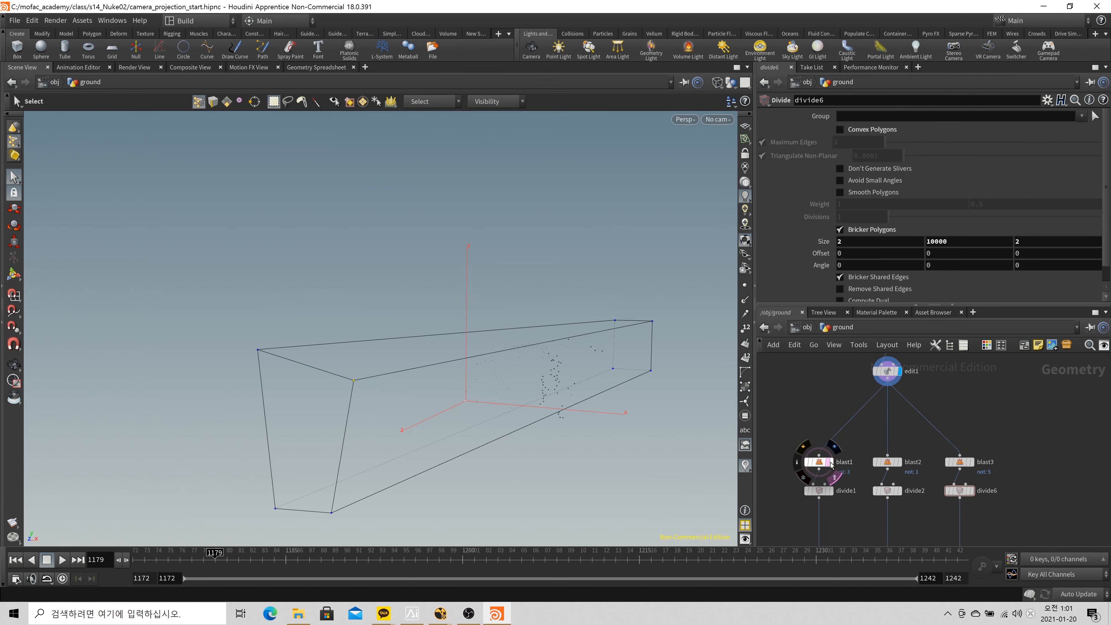
Display and select blast1, inspecting its isolated wall in free perspective and through the Camera2 object camera
left_click(830, 462)
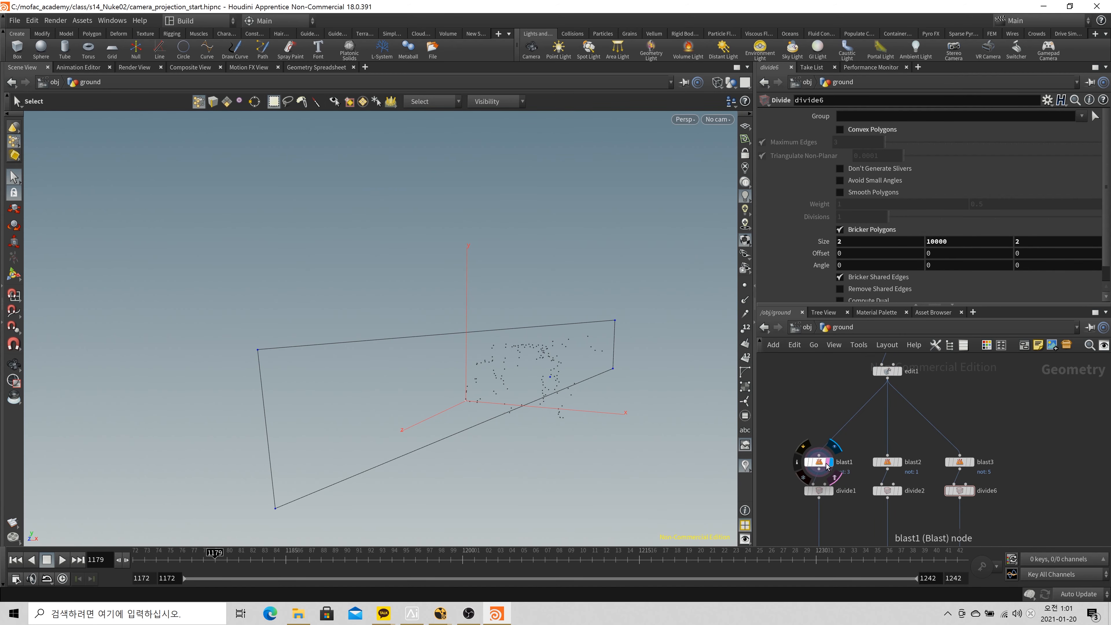
left_click(823, 464)
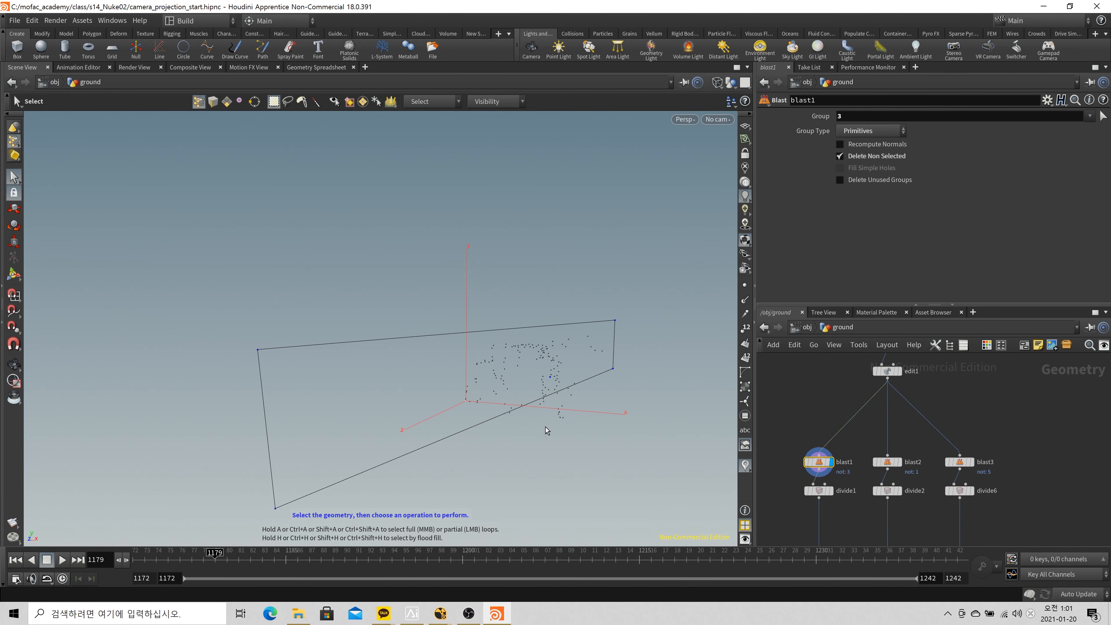
key("Escape")
left_click_drag(545, 427, 498, 364)
right_click_drag(498, 363, 360, 375)
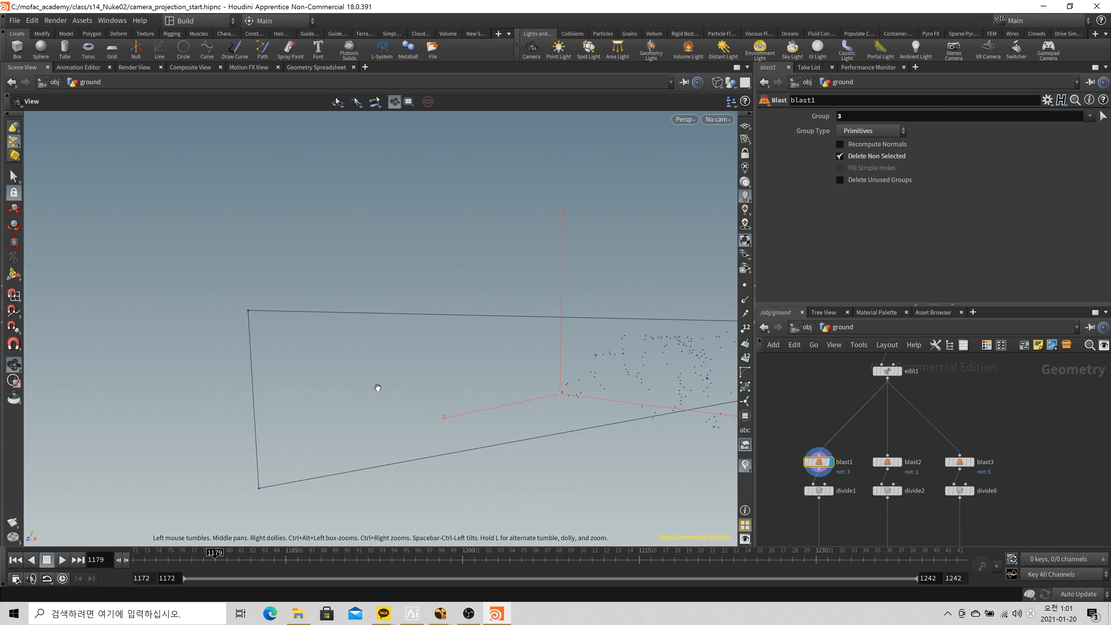
key("s")
left_click(718, 119)
left_click(749, 177)
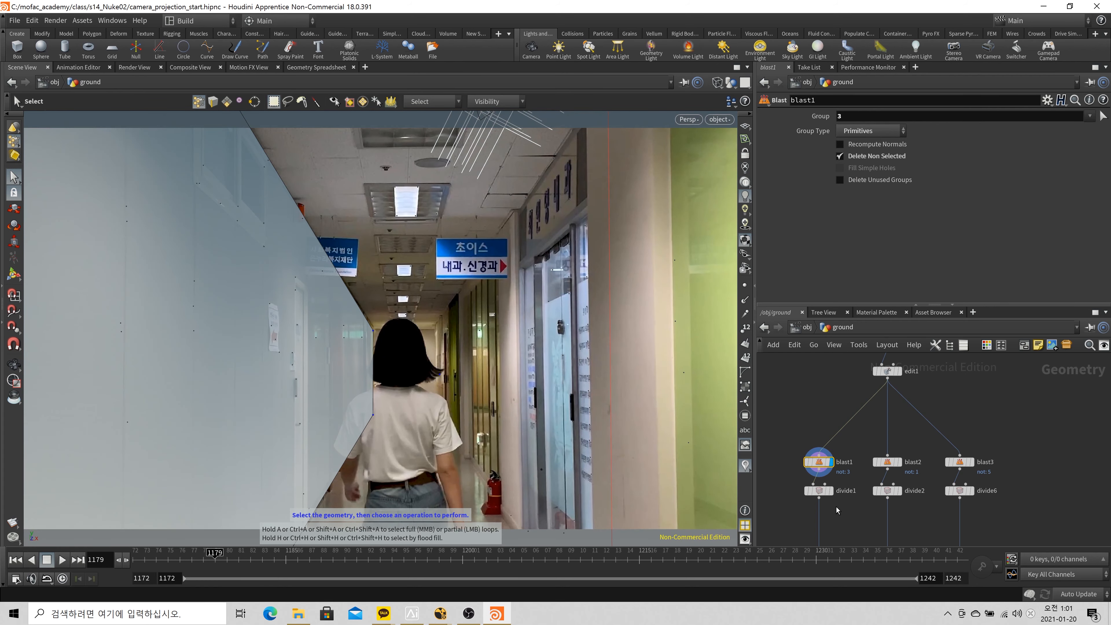
Select the divide1 node and examine its Bricker Polygons settings and the resulting wall grid
left_click(814, 492)
left_click(842, 514)
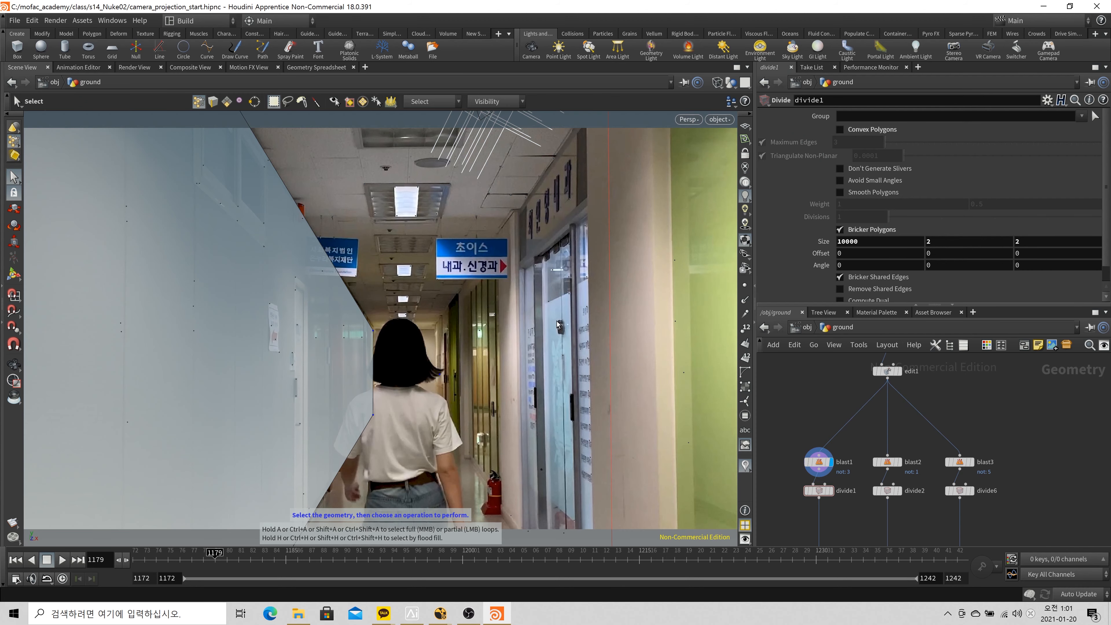
left_click(810, 491)
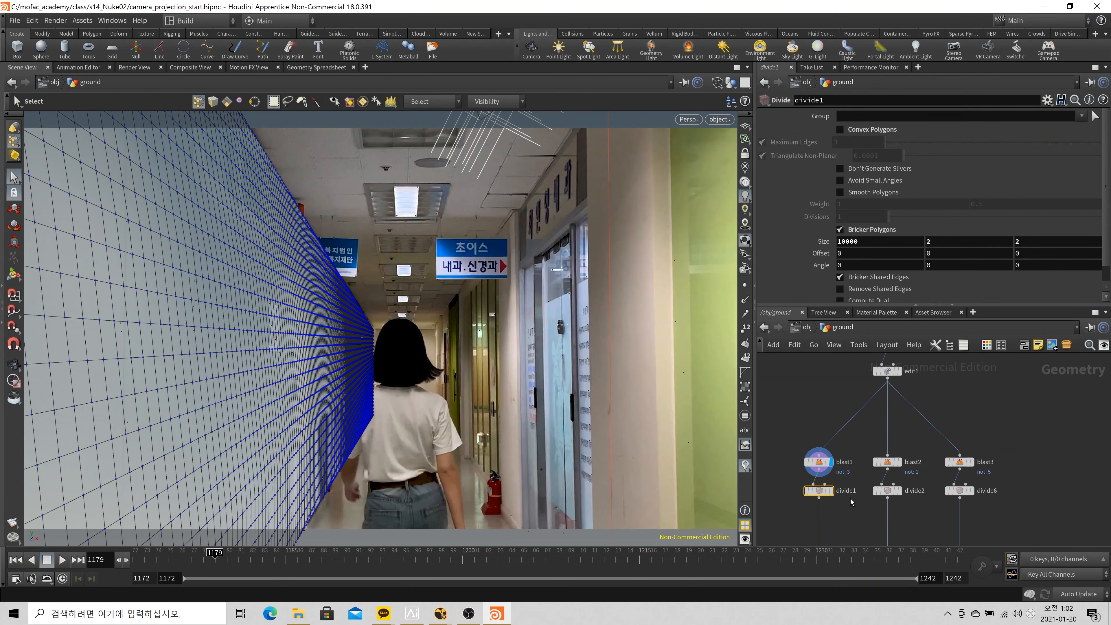
Display divide2 and examine the opposite wall's grid from a free perspective view
left_click(901, 491)
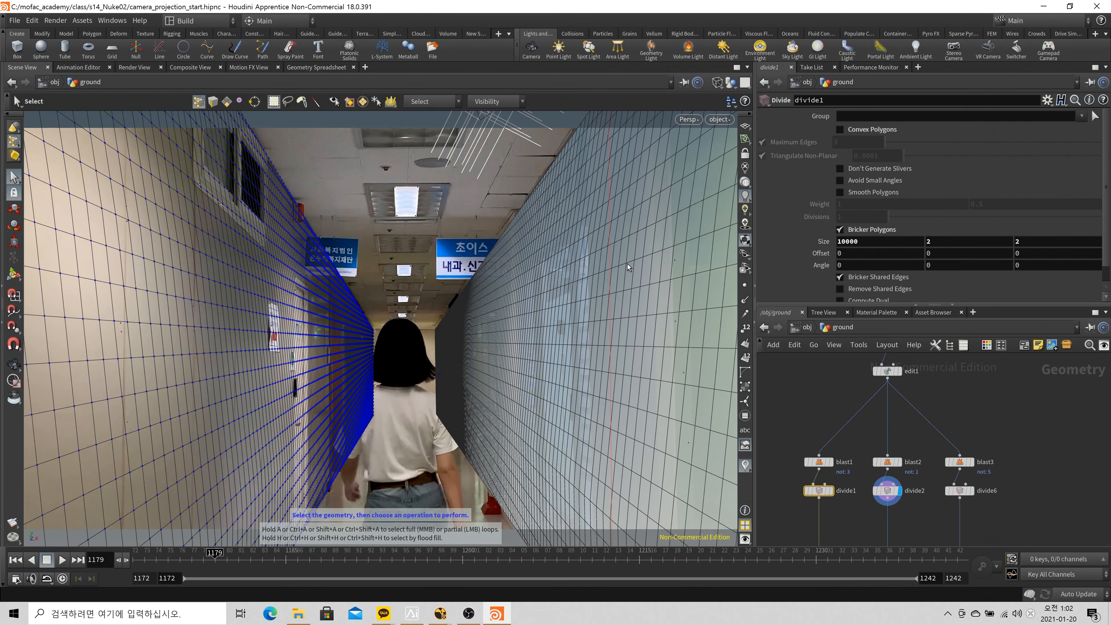
left_click_drag(551, 315, 563, 301, "alt")
left_click(901, 436)
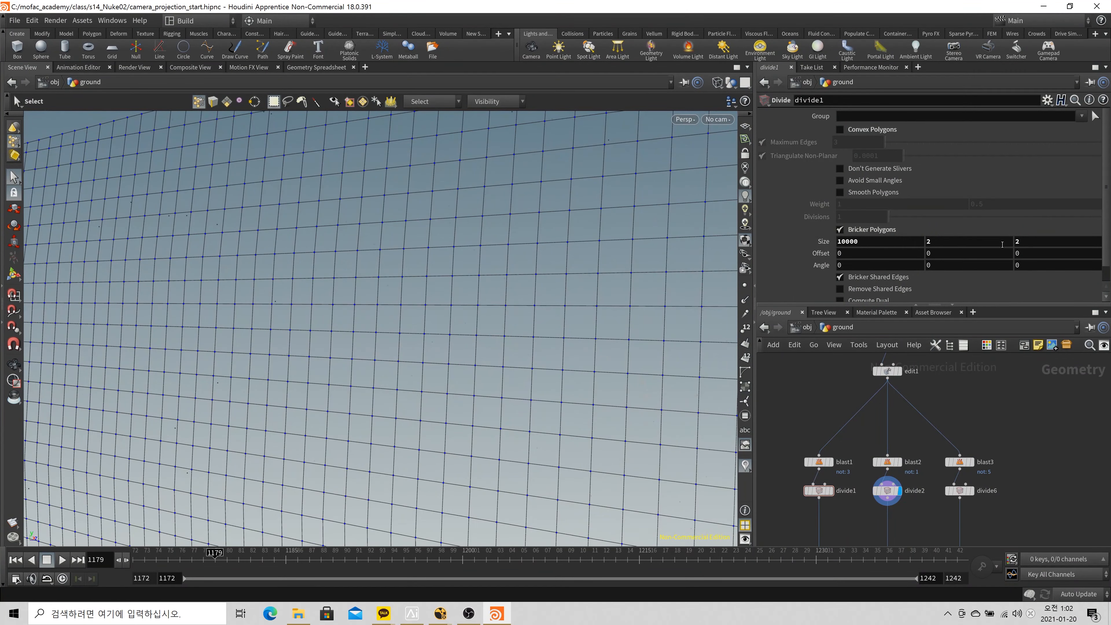
key("Escape")
left_click_drag(531, 288, 503, 290)
key("s")
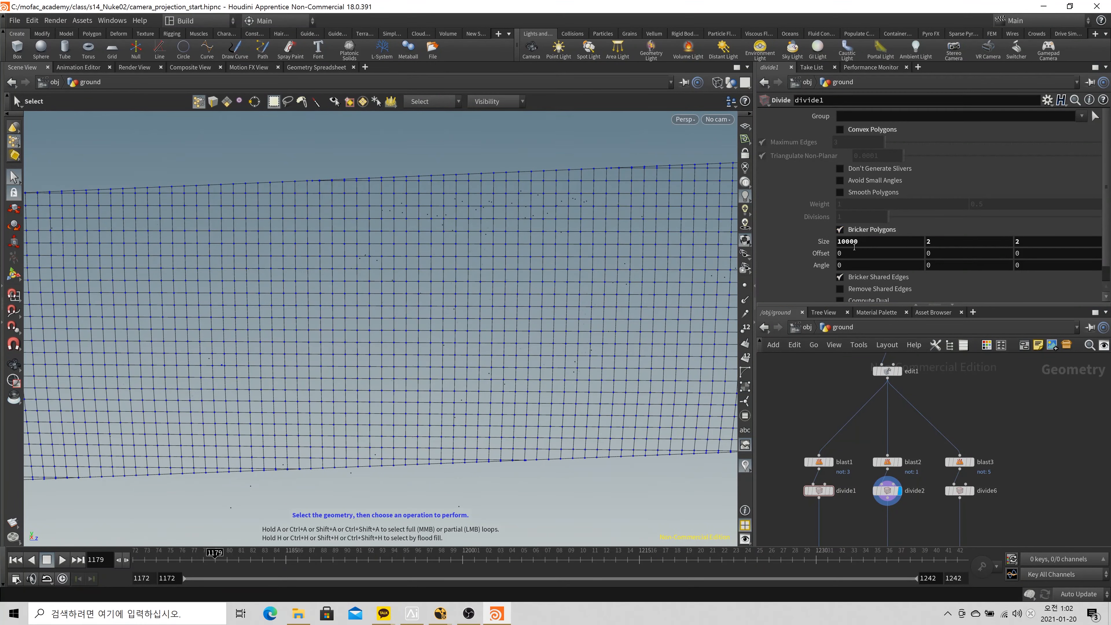
Select and display divide6, examining the ceiling grid in free perspective and through the Camera2 object camera
left_click(958, 491)
left_click(971, 490)
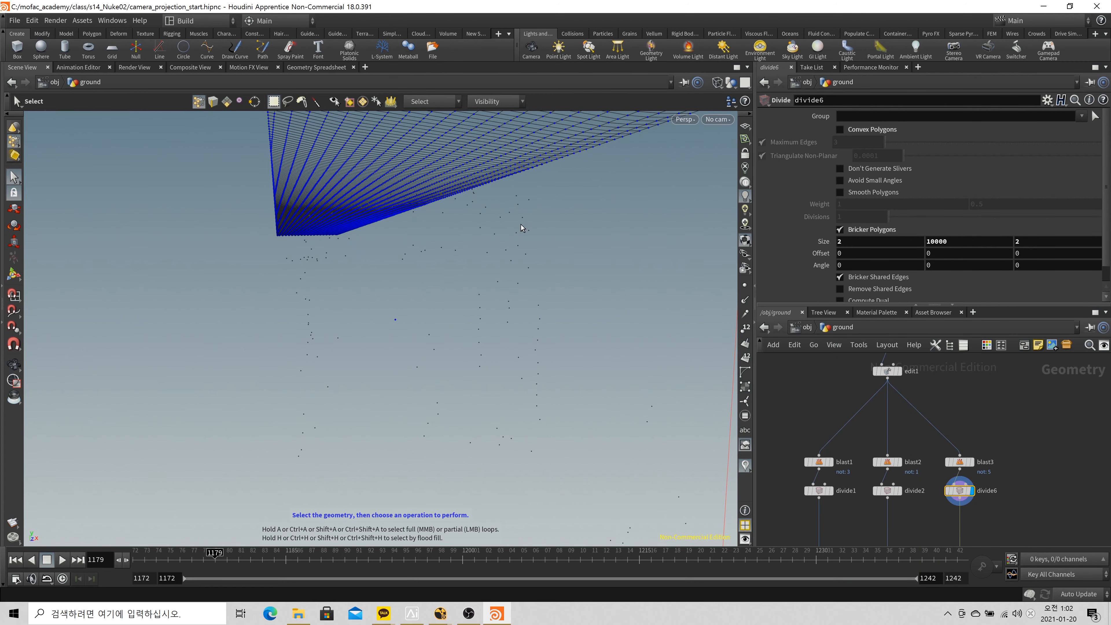
left_click_drag(522, 224, 498, 146, "alt")
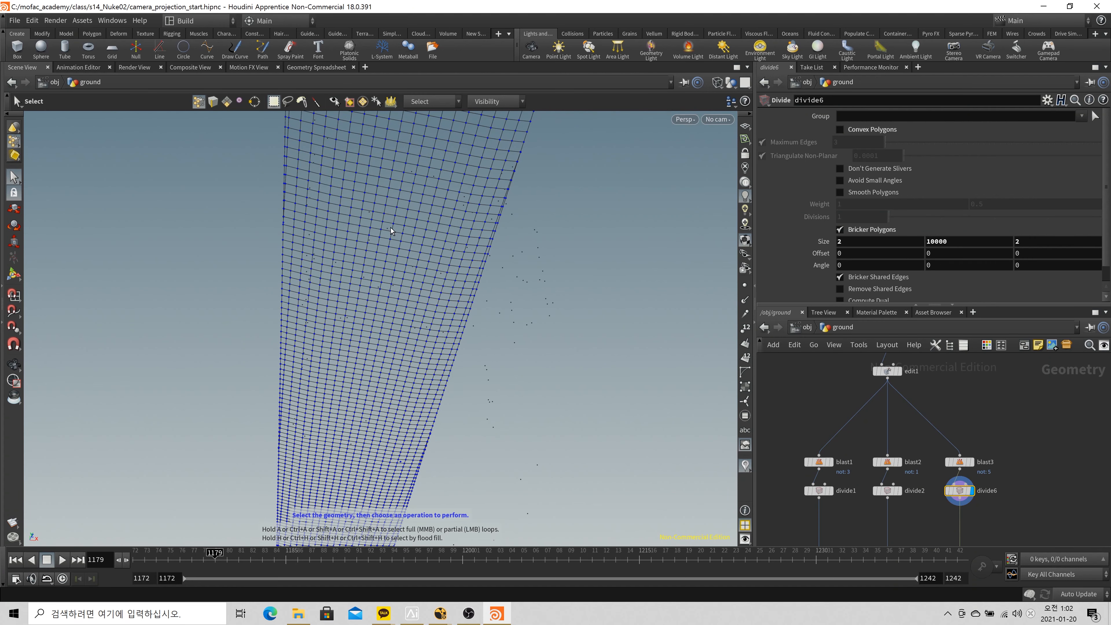
left_click(713, 120)
left_click(759, 176)
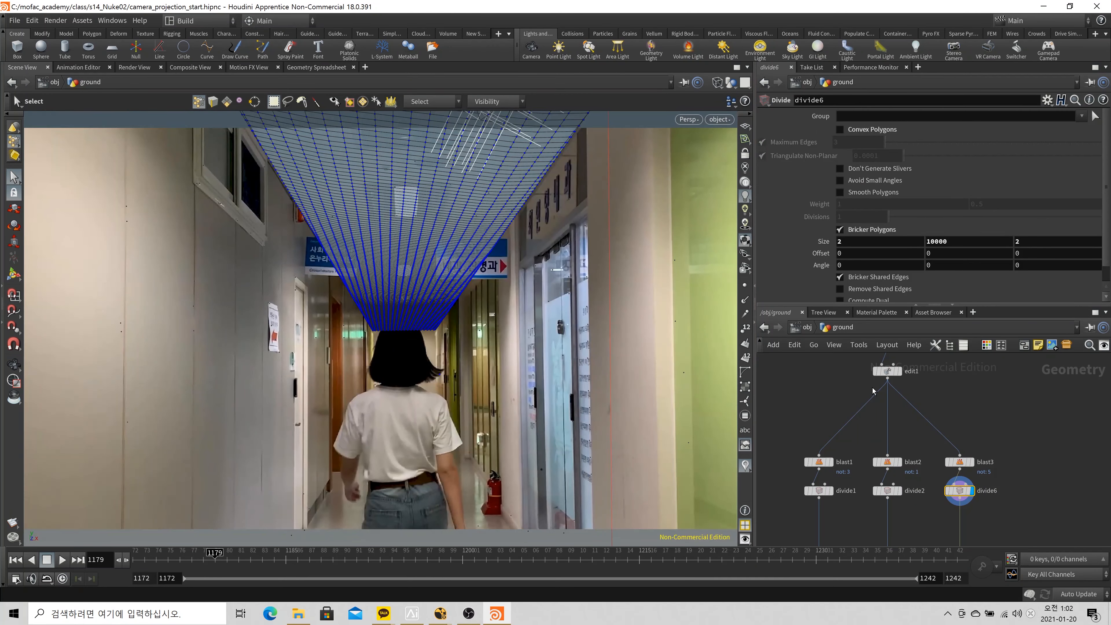
Display divide1 and switch the viewport to shading without wireframe lines
left_click(831, 490)
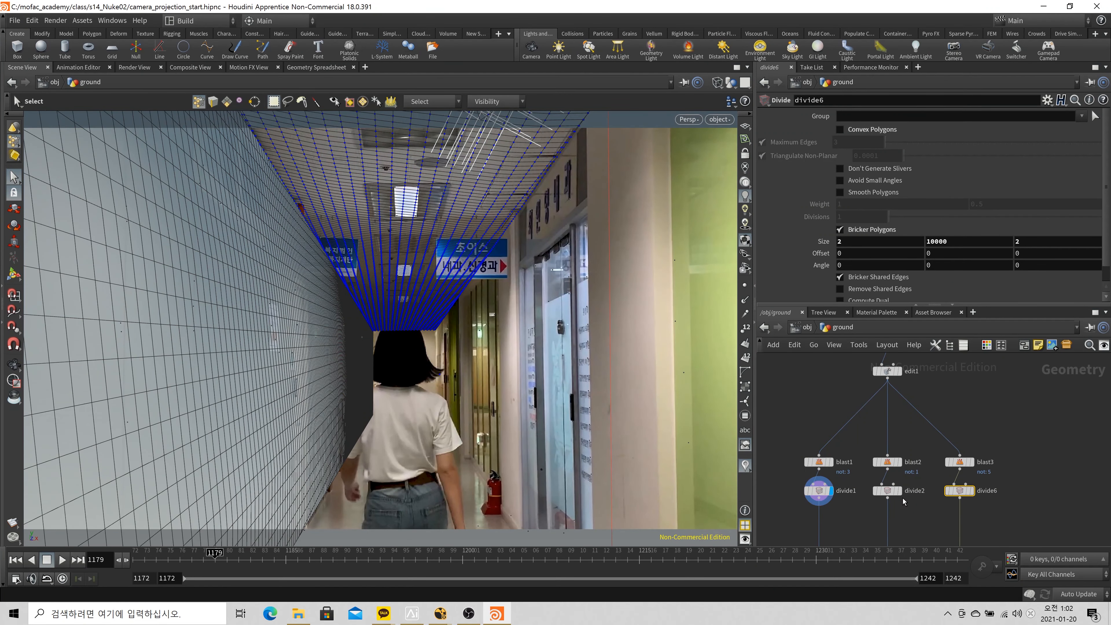
key("Escape")
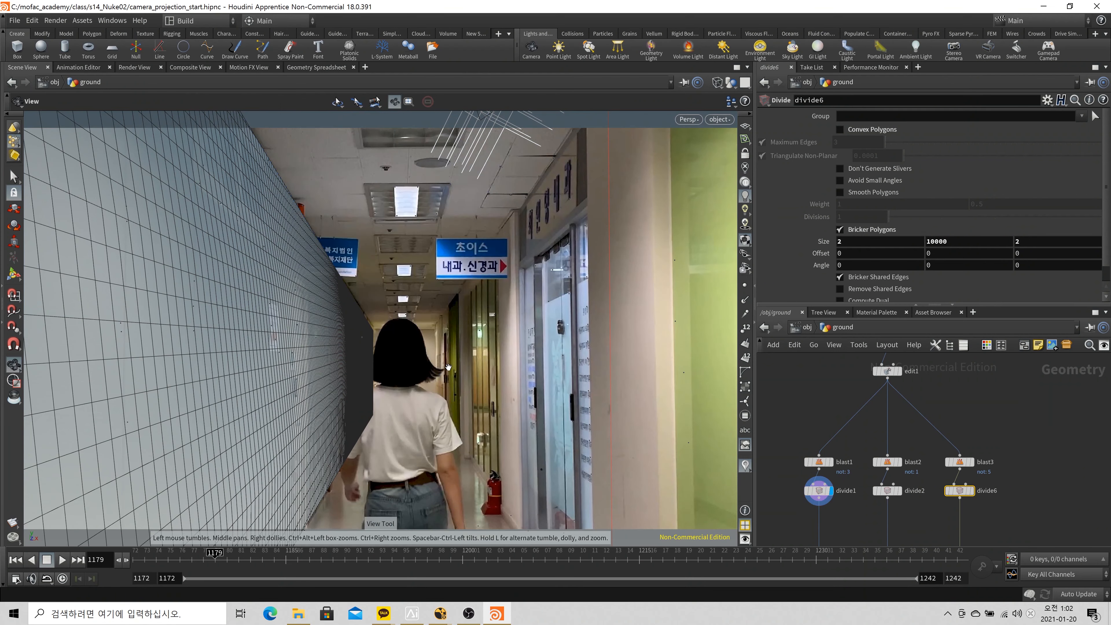
scroll(944, 476, "down", 2)
scroll(866, 460, "up", 3)
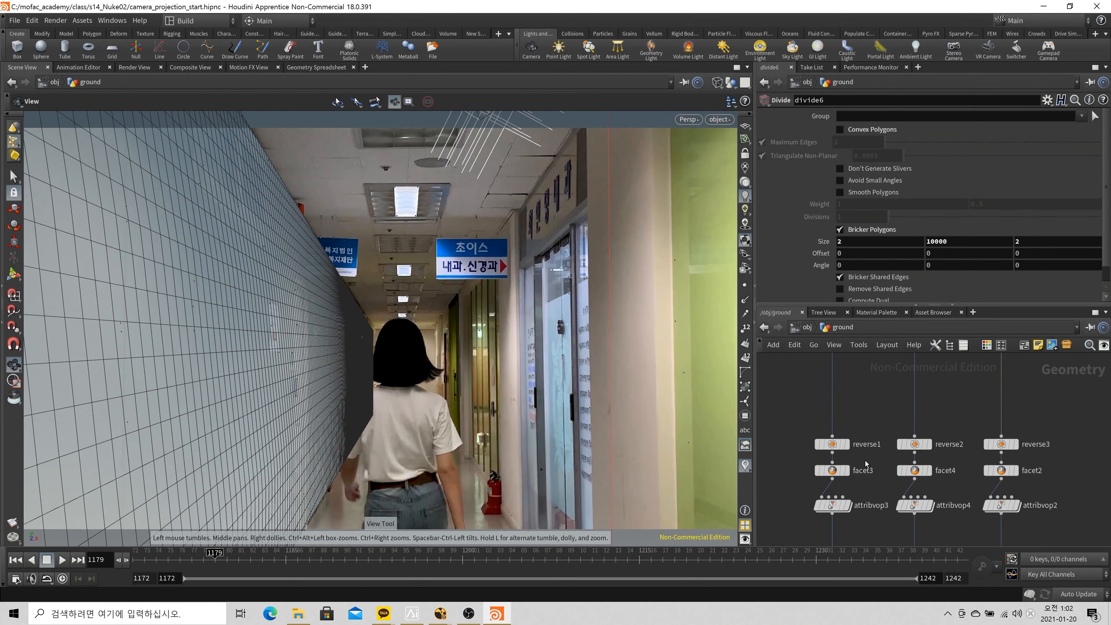
key("w")
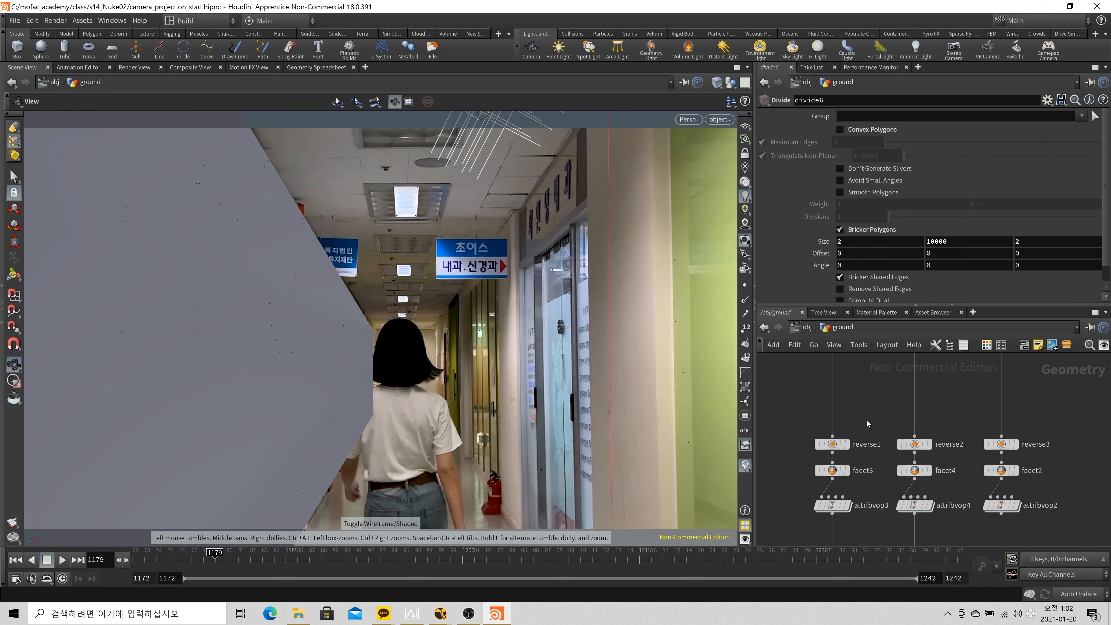
Display reverse1 with wireframe lines over the shading, and select facet3 to review its Unique Points option
left_click(846, 443)
left_click_drag(791, 436, 845, 448)
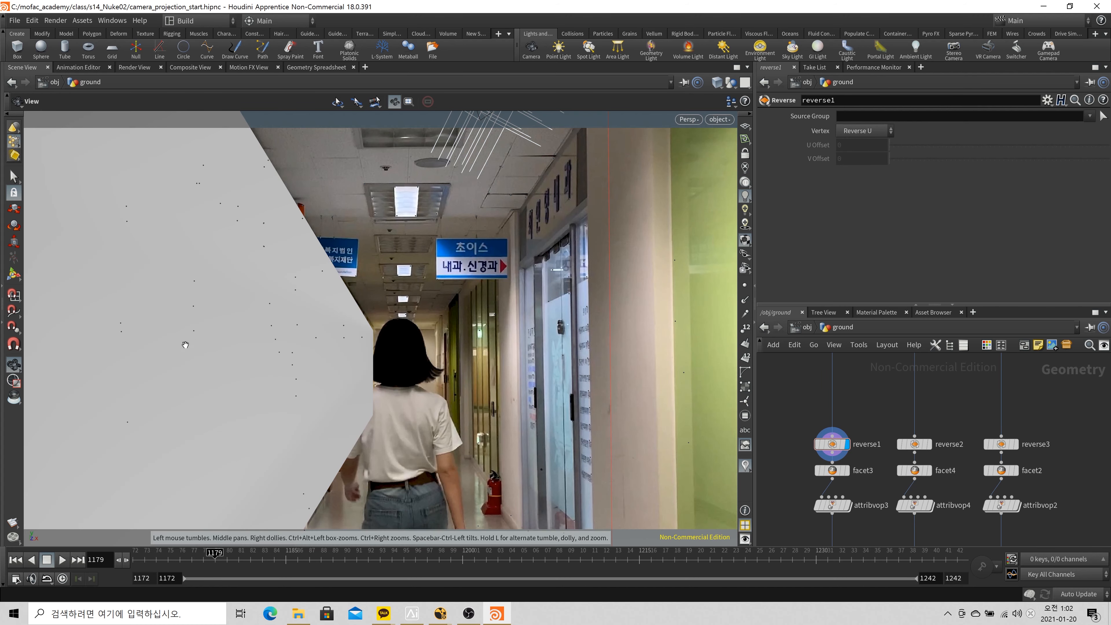
key("w")
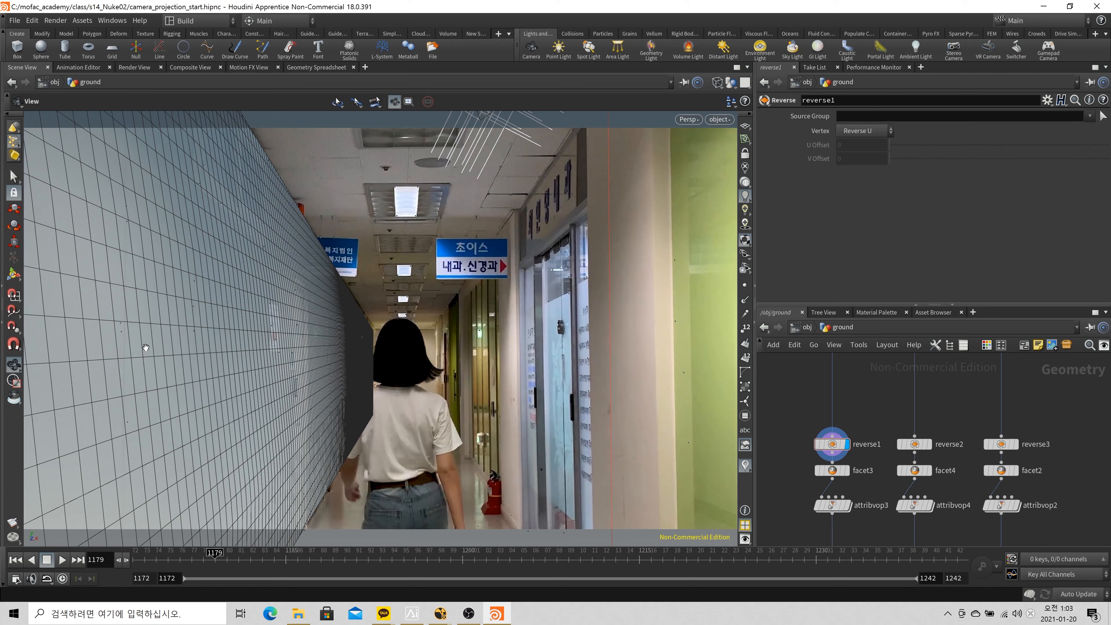
left_click_drag(800, 461, 855, 477)
scroll(855, 479, "up", 3)
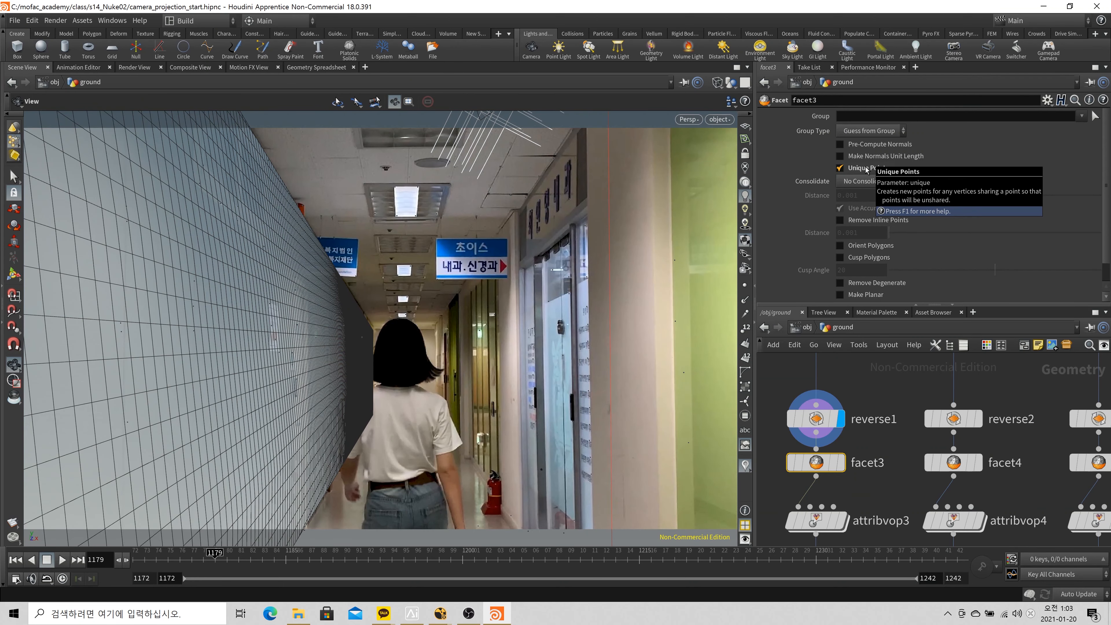
Switch to Paint (그림판) and sketch a cube freehand on the blank canvas, with dashed lines for its hidden edges
left_click(163, 621)
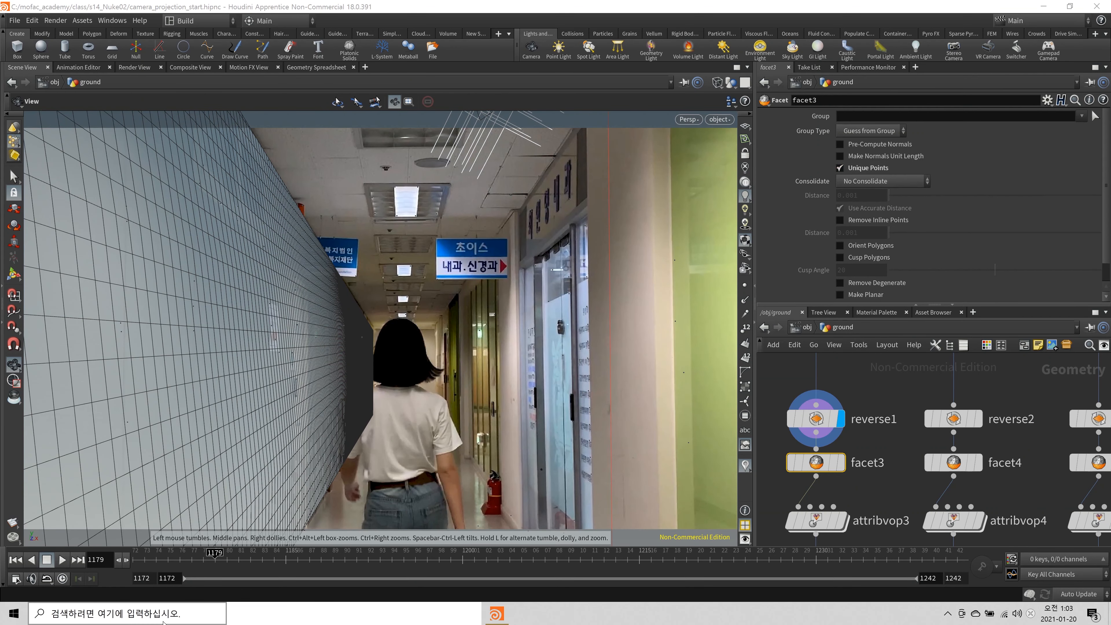
type("그림판")
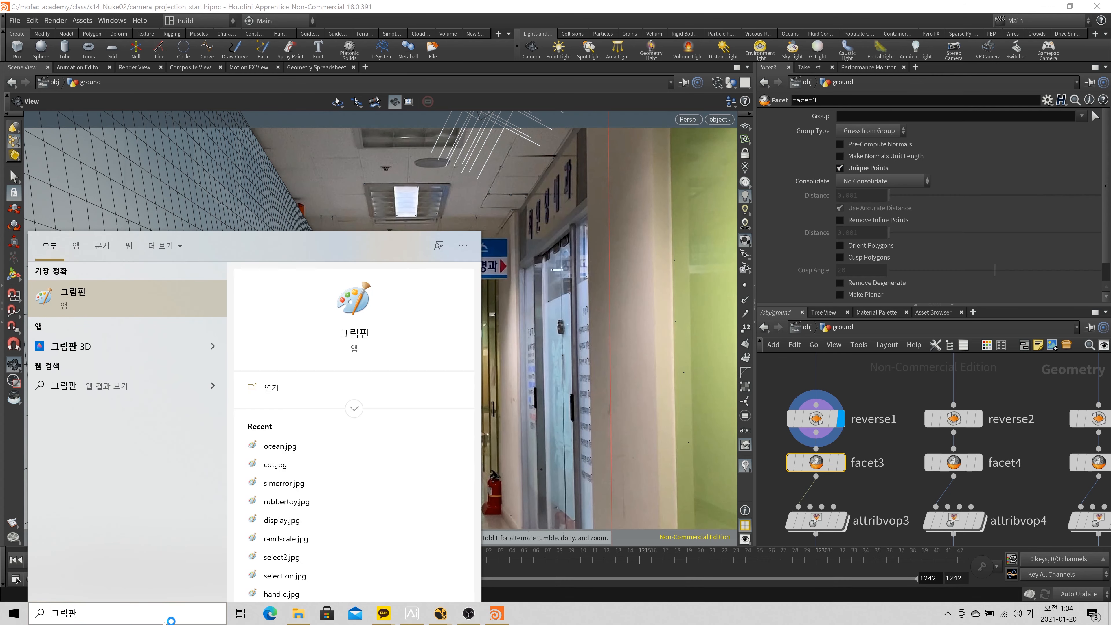
key("Return")
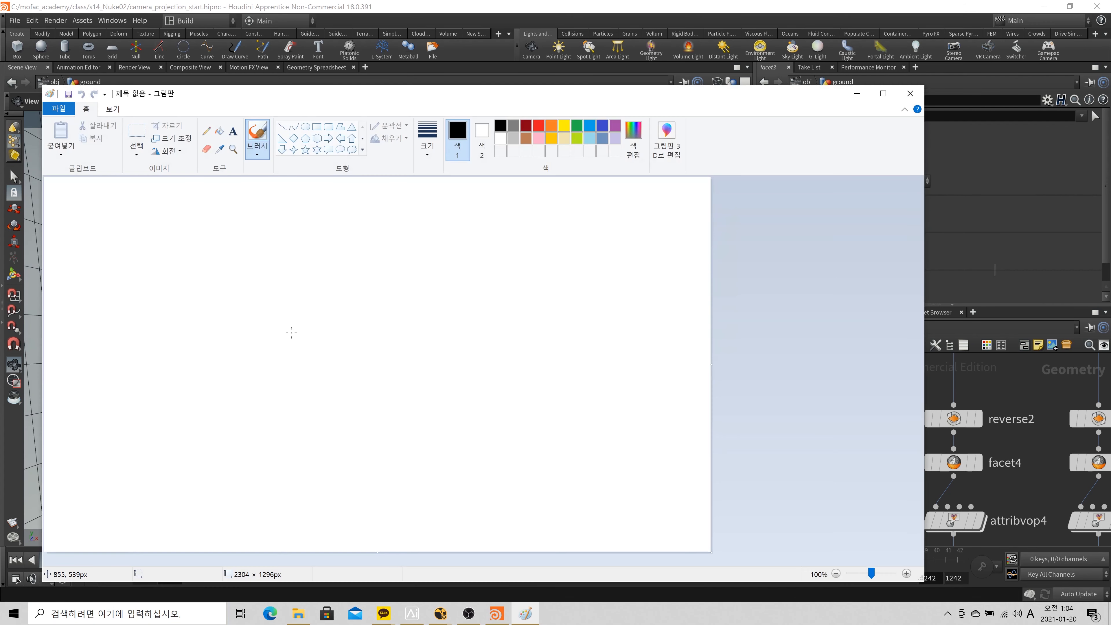
mouse_move(278, 262)
left_mouse_down()
mouse_move(233, 305)
mouse_move(324, 306)
left_mouse_up()
mouse_move(282, 262)
left_mouse_down()
mouse_move(342, 288)
mouse_move(319, 309)
left_mouse_up()
mouse_move(235, 306)
left_mouse_down()
mouse_move(228, 373)
mouse_move(320, 362)
mouse_move(326, 301)
left_mouse_up()
mouse_move(362, 261)
left_mouse_down()
mouse_move(352, 327)
mouse_move(322, 371)
left_mouse_up()
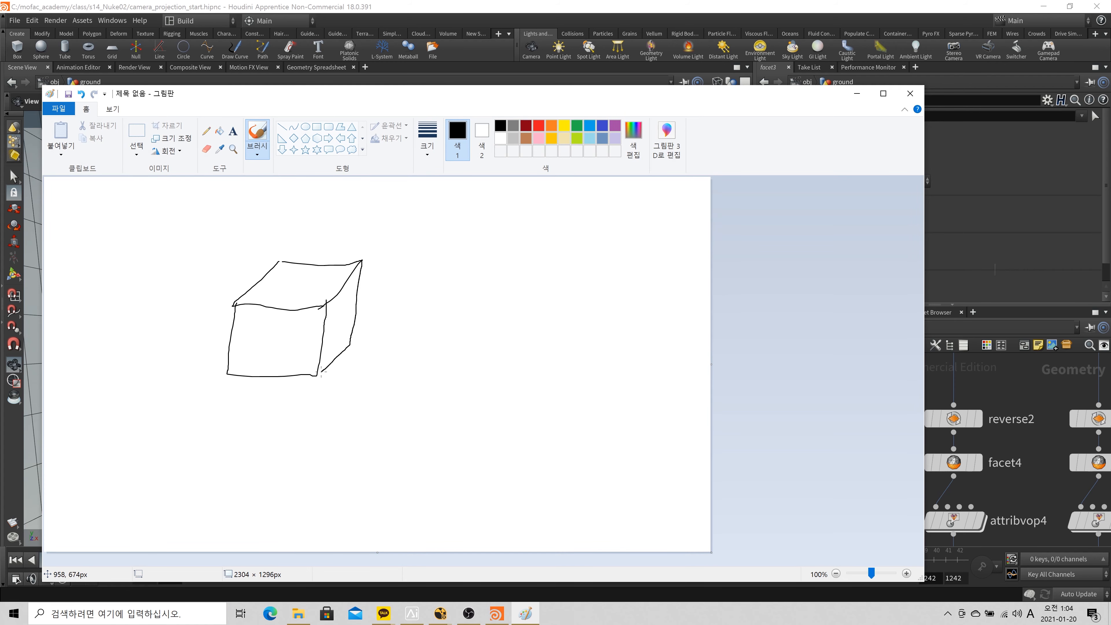
left_click_drag(279, 294, 277, 327)
left_click_drag(278, 331, 275, 334)
mouse_move(265, 342)
left_mouse_down()
mouse_move(245, 362)
mouse_move(342, 338)
left_mouse_up()
left_click(283, 344)
Annotate the sketch with arrows at the cube's back upper corner and the note "8 → 24", and close Paint without saving
left_click_drag(472, 258, 464, 271)
left_click_drag(280, 263, 278, 259)
left_click(334, 271)
mouse_move(257, 249)
left_mouse_down()
mouse_move(279, 262)
mouse_move(289, 250)
left_mouse_up()
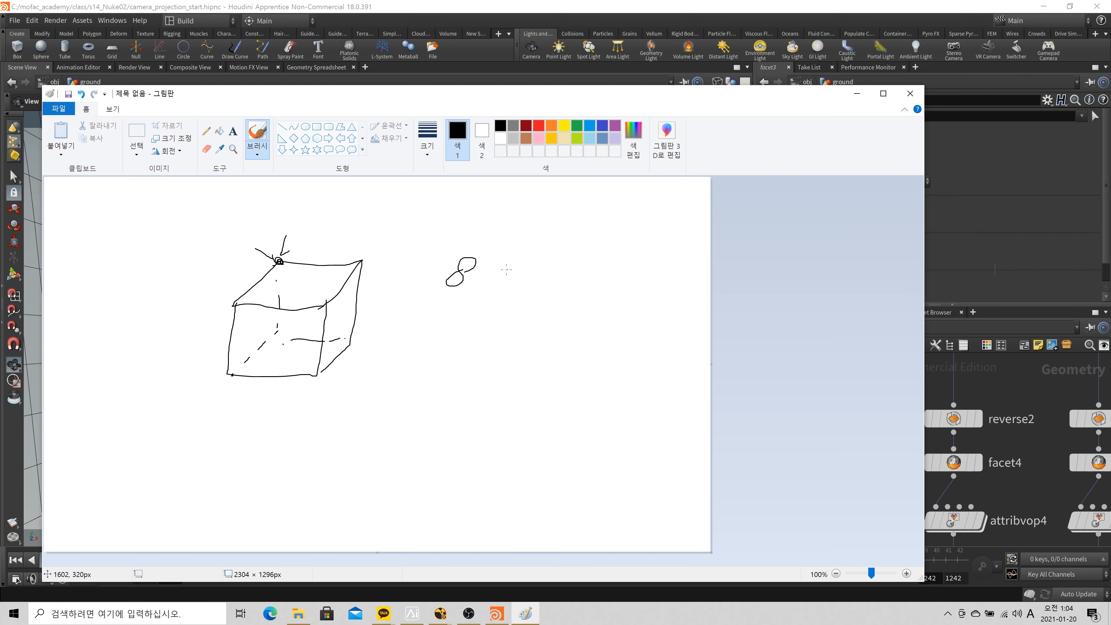
mouse_move(493, 273)
left_mouse_down()
mouse_move(534, 275)
mouse_move(527, 282)
mouse_move(601, 272)
mouse_move(551, 303)
left_mouse_up()
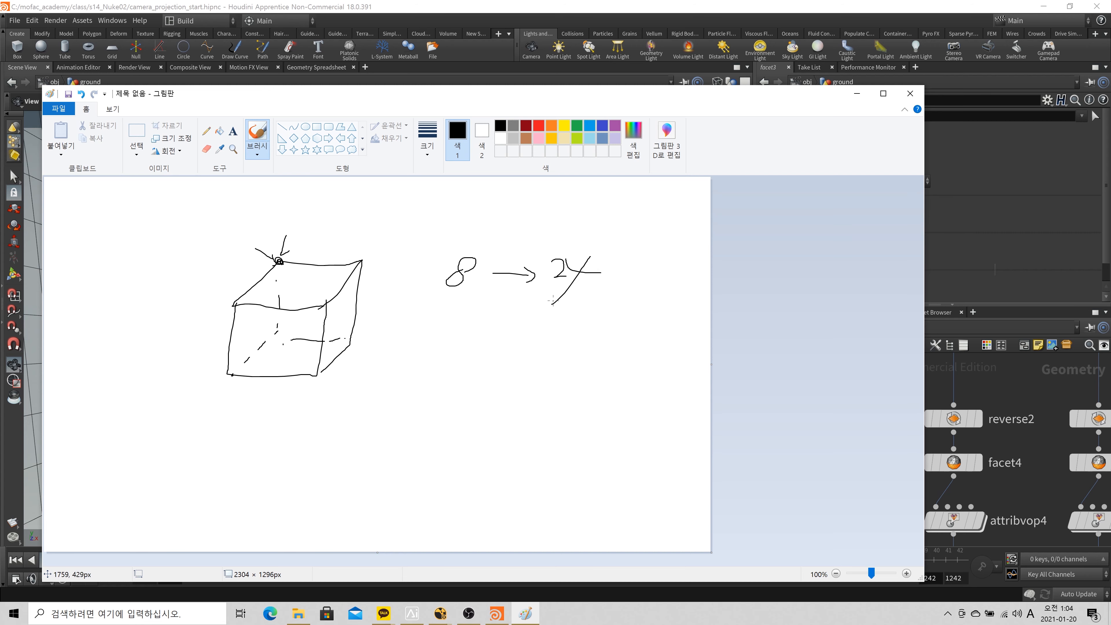
left_click(911, 92)
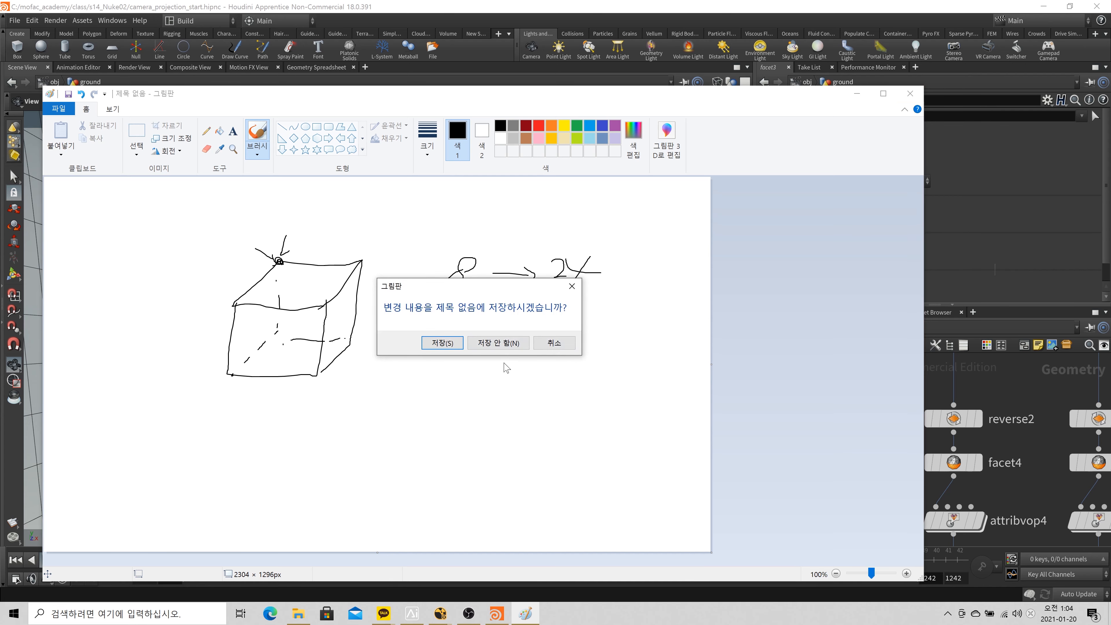
left_click(508, 343)
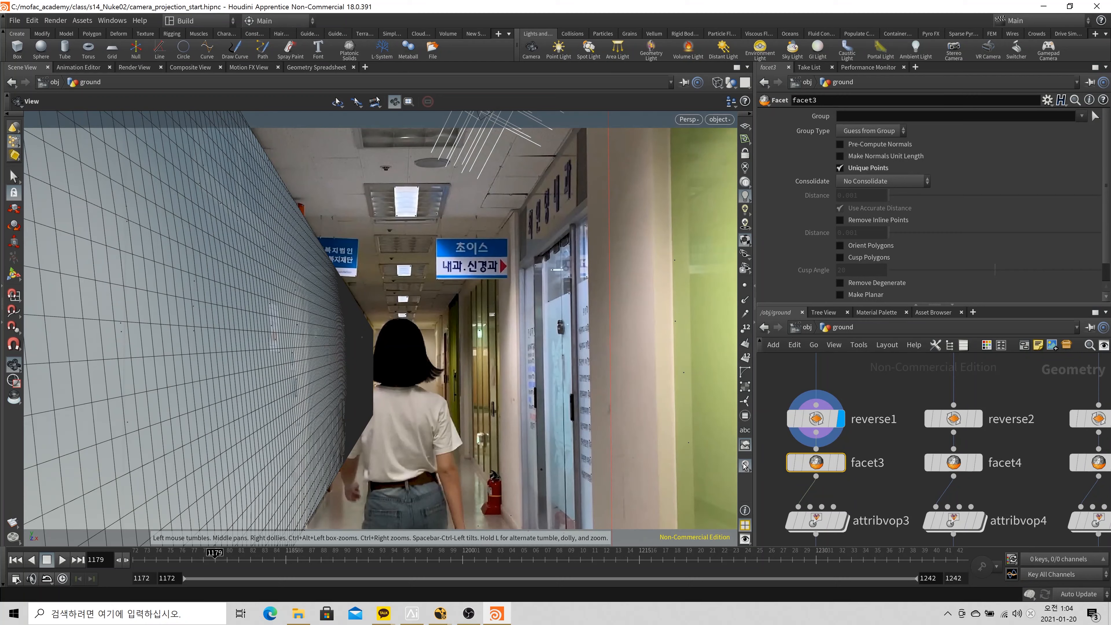
Show points and point numbers on the wall grid and compare the numbering of reverse1 and facet3 up close
left_click(746, 285)
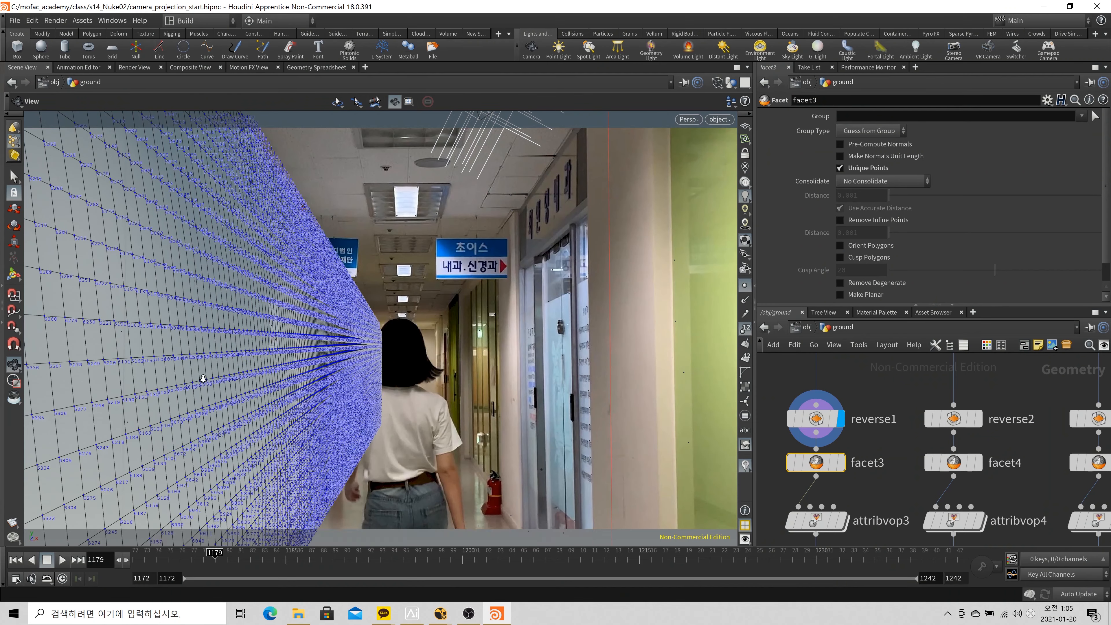
left_click_drag(404, 350, 231, 276)
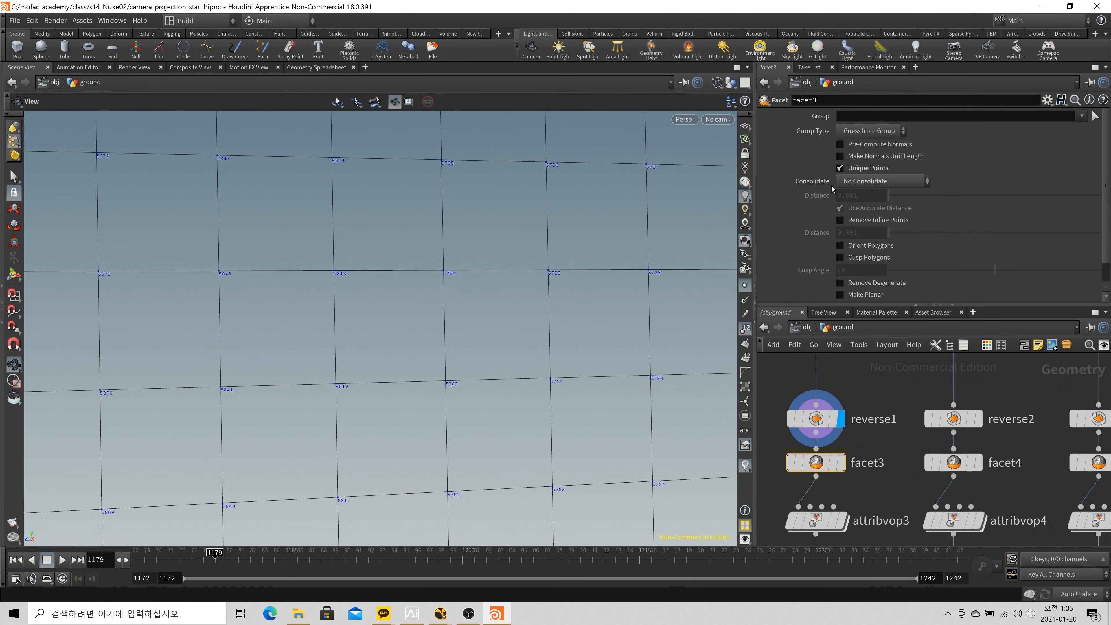
left_click(840, 463)
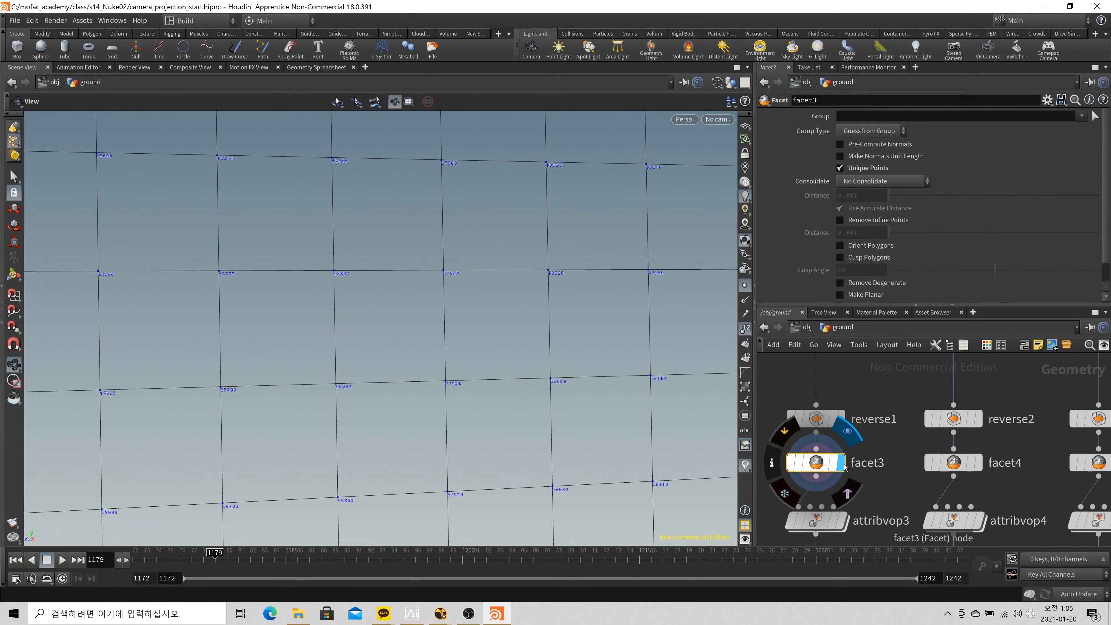
right_click_drag(379, 427, 334, 300)
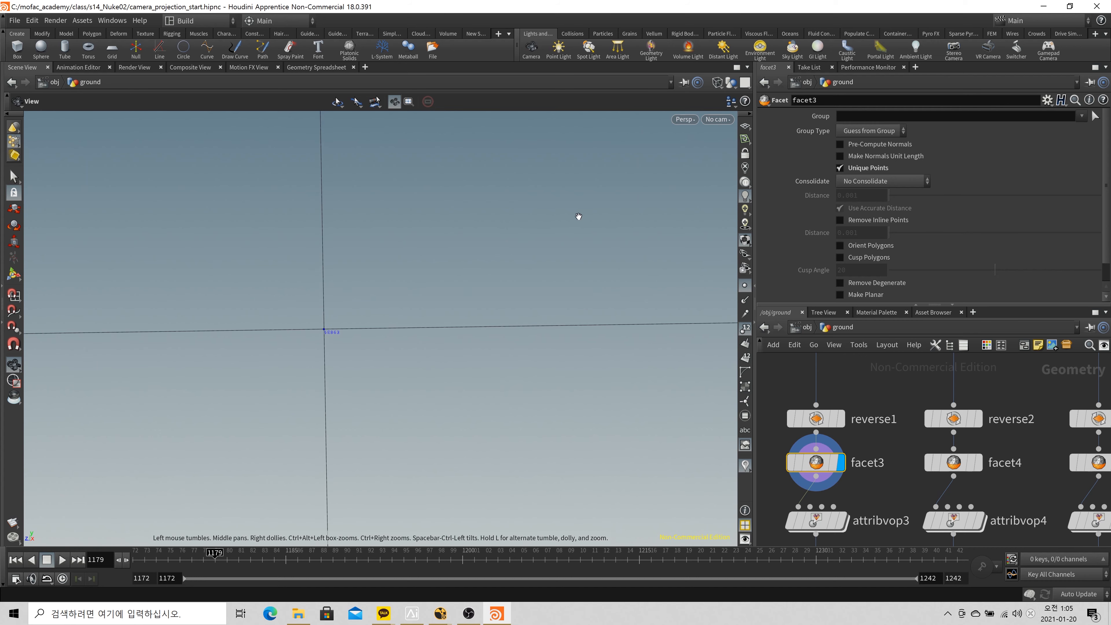
Restore the Camera2/object view without point numbers and compare the node information of reverse1 and facet3
left_click(725, 121)
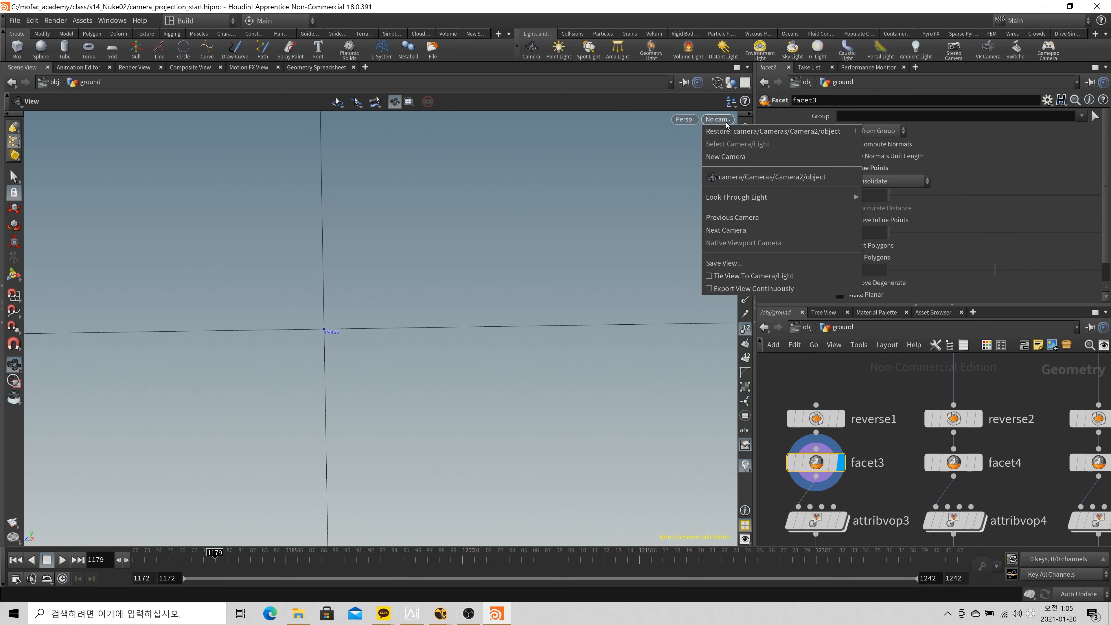
left_click(763, 182)
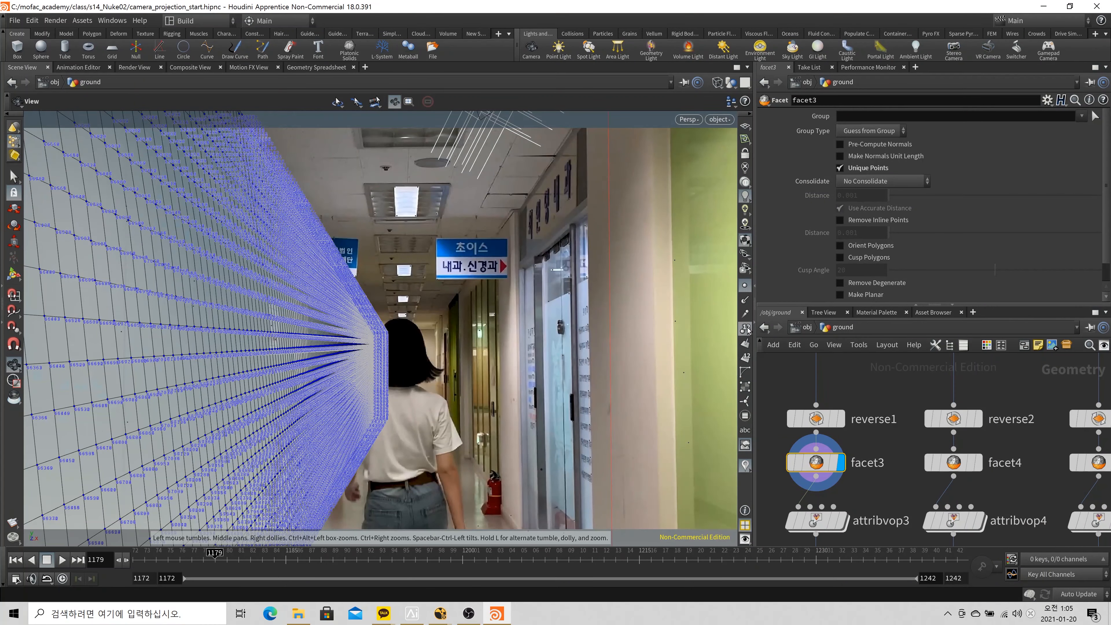
middle_click(816, 419)
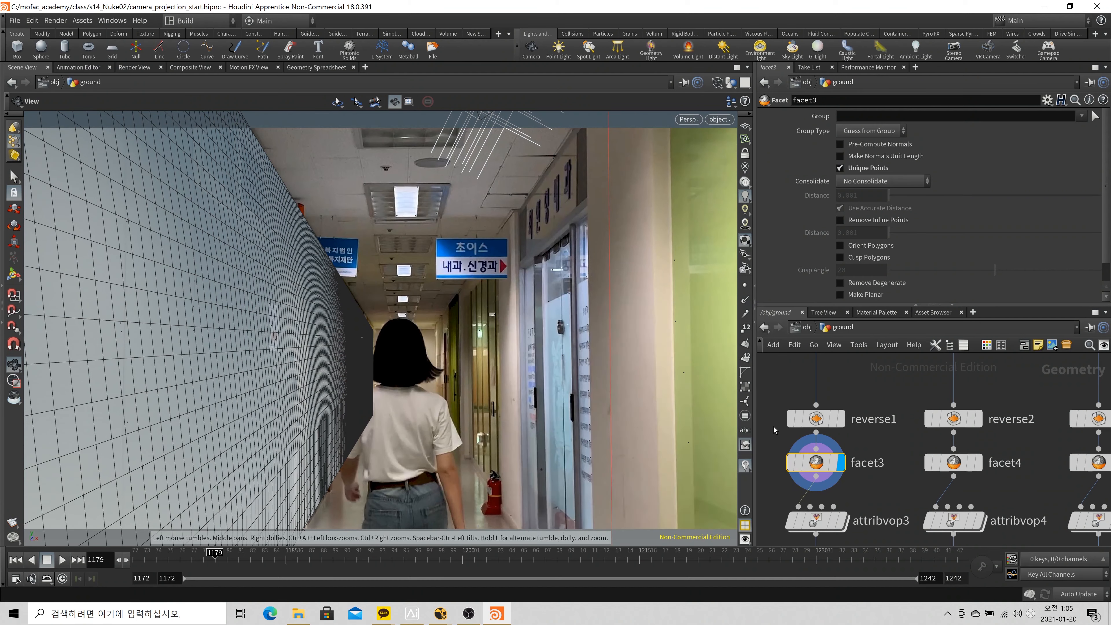
middle_click(808, 463)
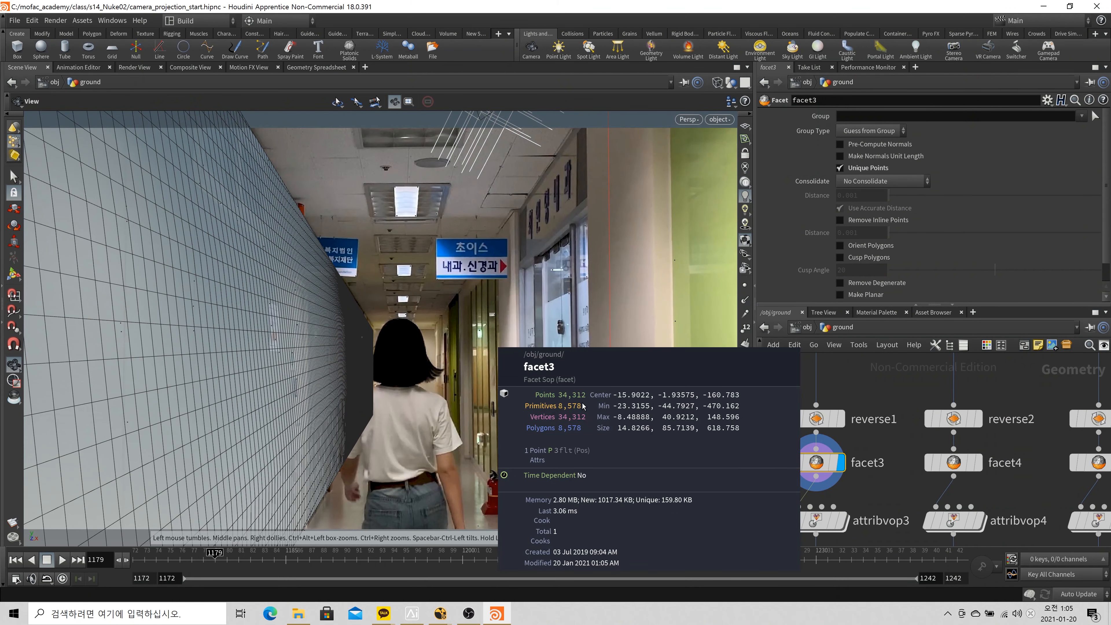
Select and display attribvop3 and examine its minimum and maximum source and destination values
middle_click_drag(882, 470, 881, 445)
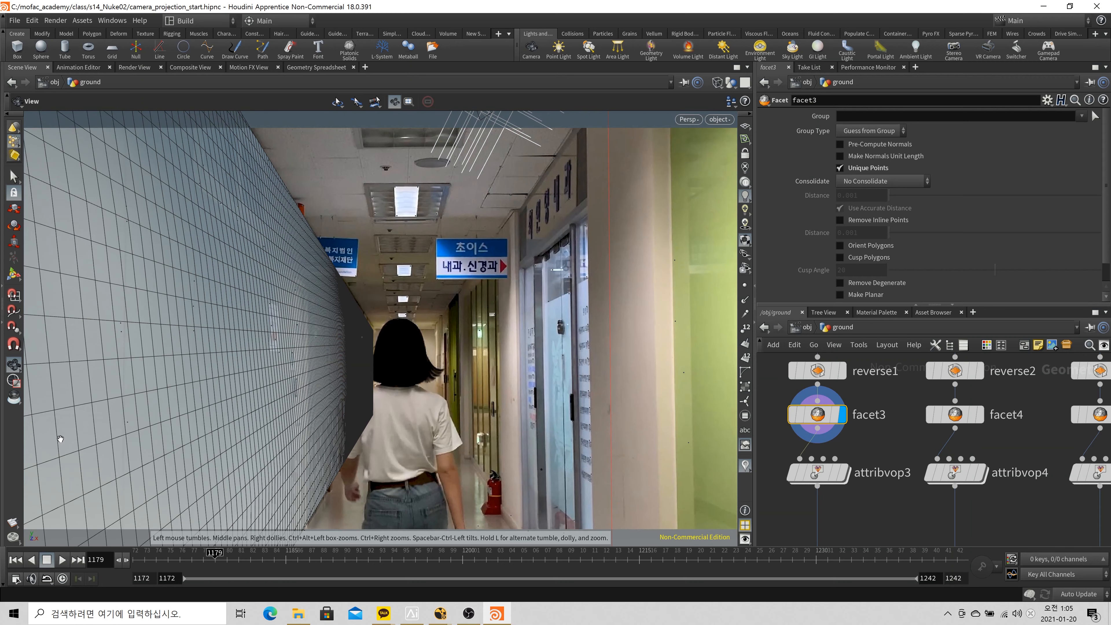
mouse_move(838, 476)
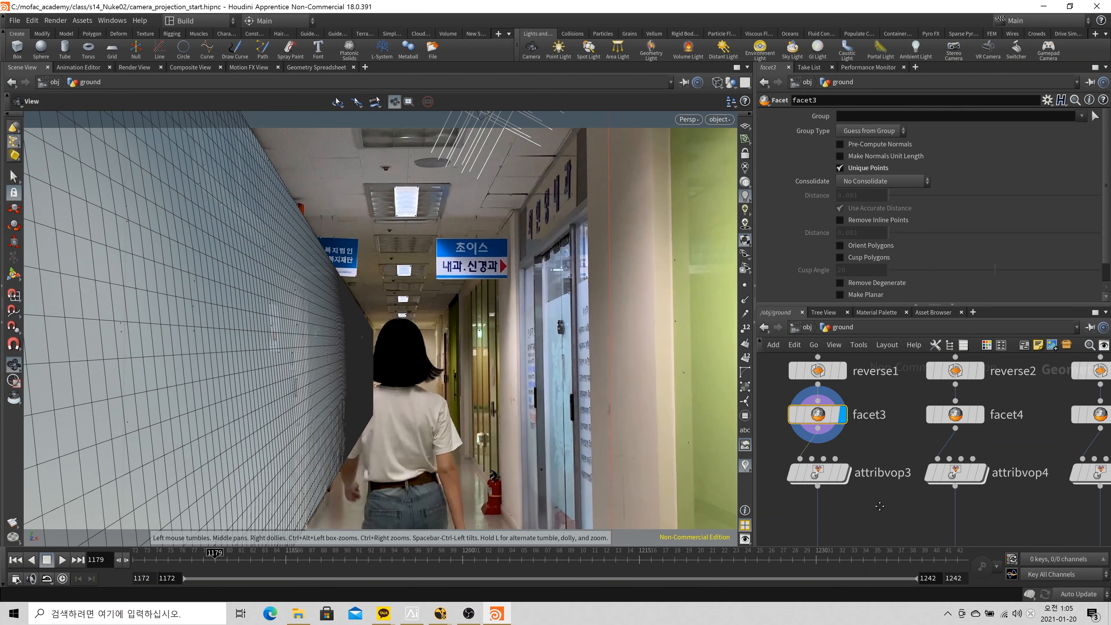
middle_click_drag(880, 510, 898, 458)
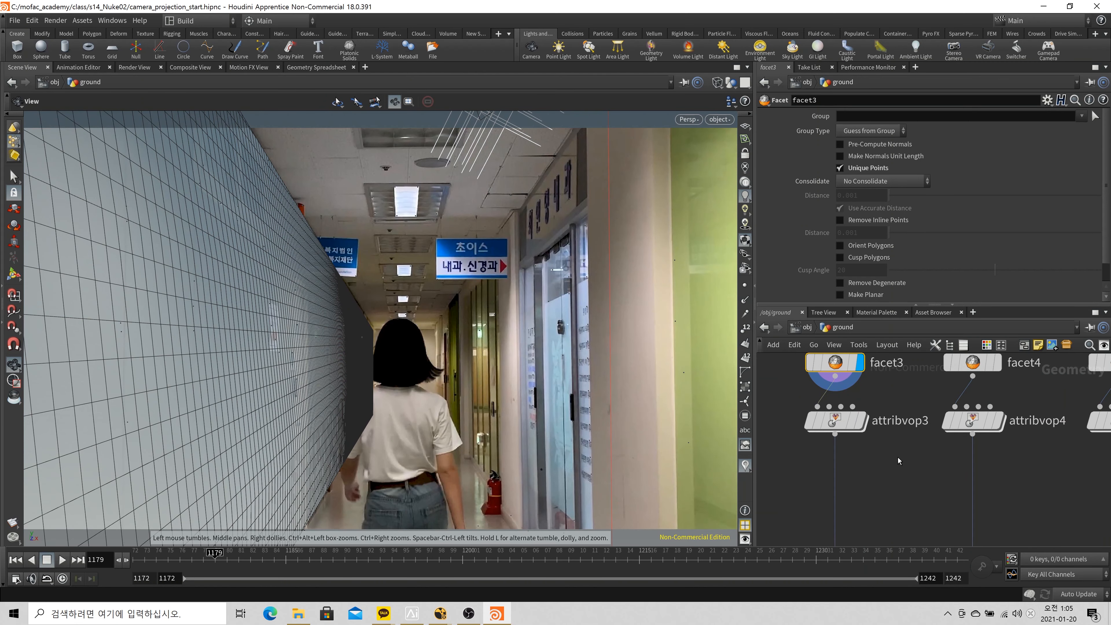
left_click(844, 422)
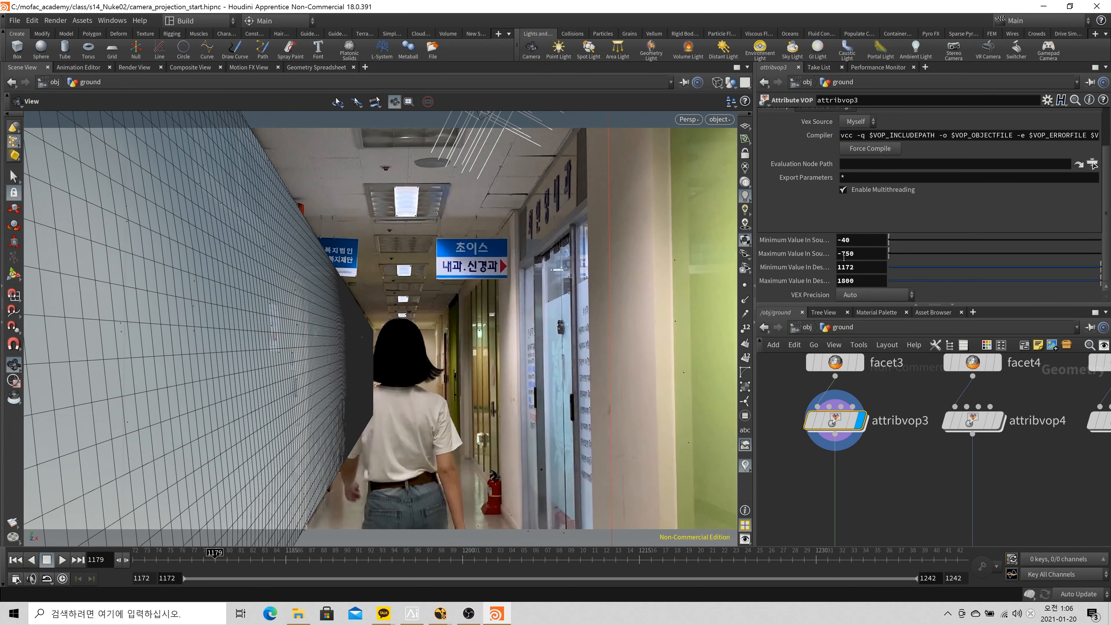
View the whole wall grid in free perspective and scrub the timeline from frame 1172 to 1212
left_click_drag(296, 376, 408, 375)
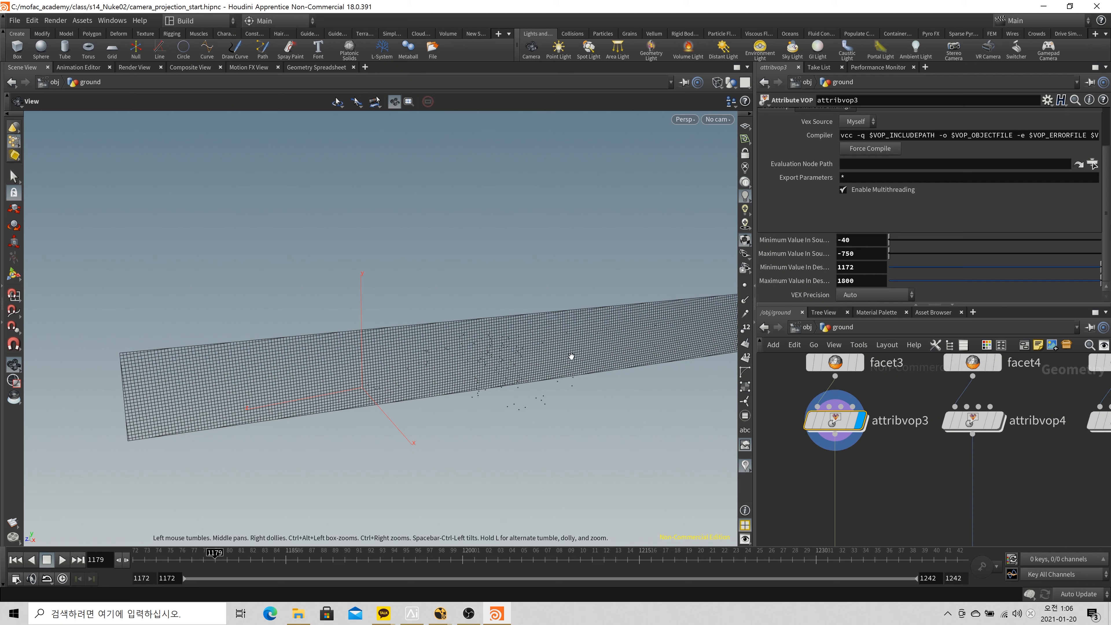
left_click_drag(558, 355, 345, 377)
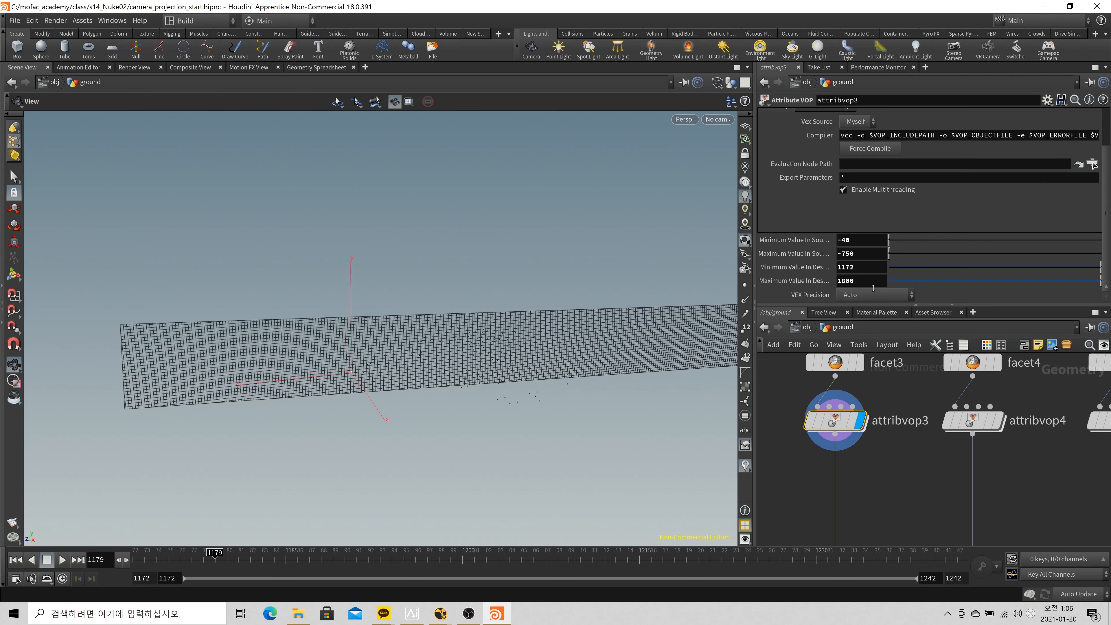
left_click(137, 559)
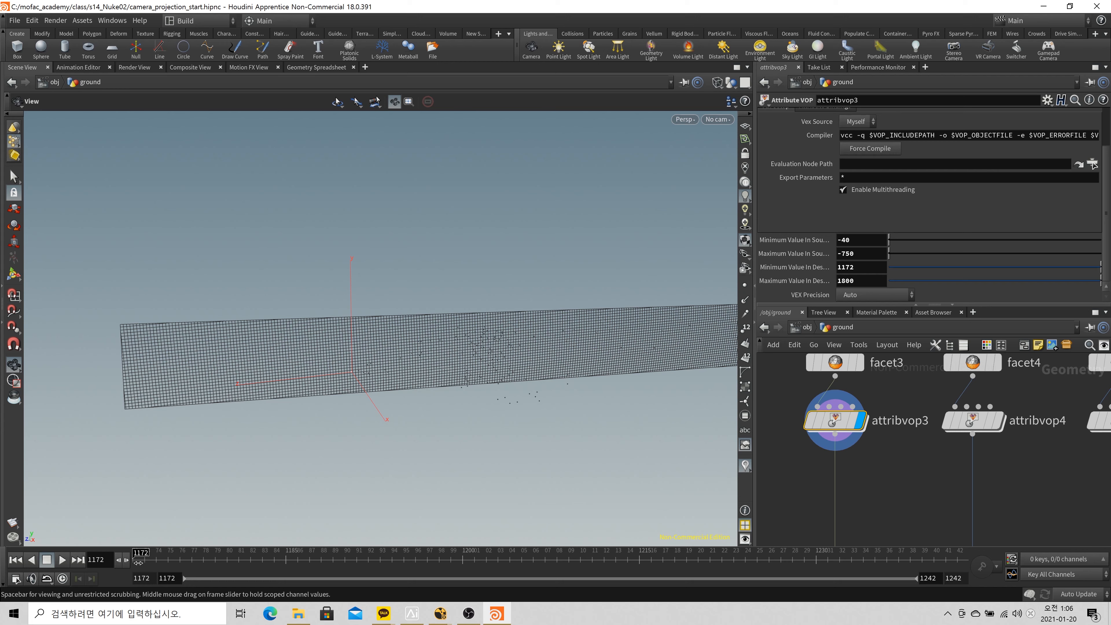
left_click_drag(140, 559, 604, 559)
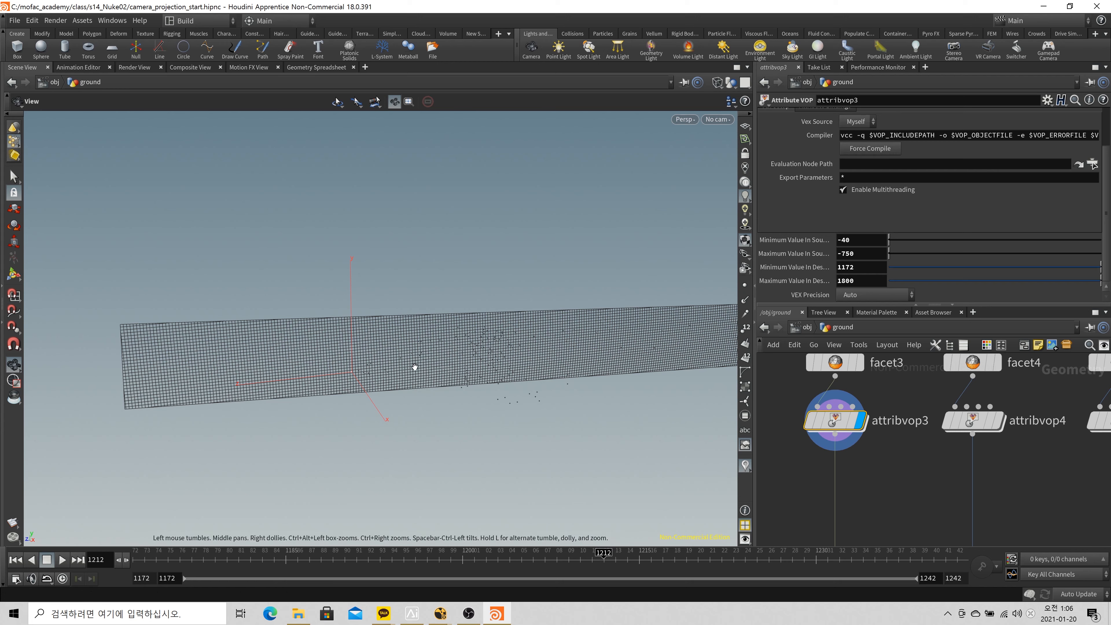
Inspect the fit1 and bind1 (sf) nodes inside attribvop3's VOP network and return to the ground network
double_click(836, 421)
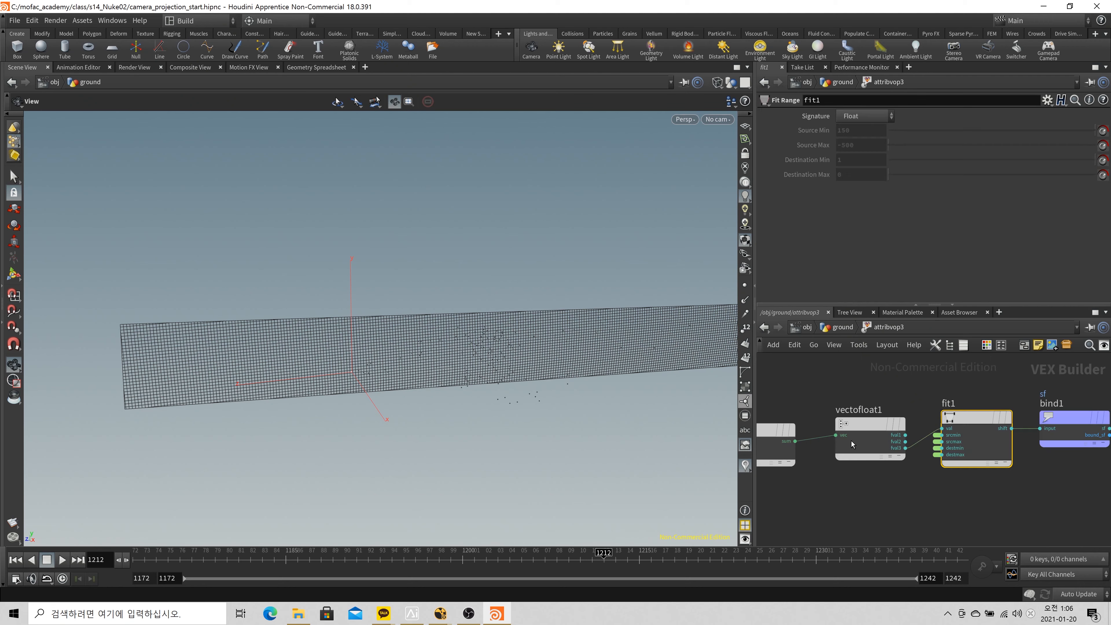
middle_click_drag(1036, 485, 901, 506)
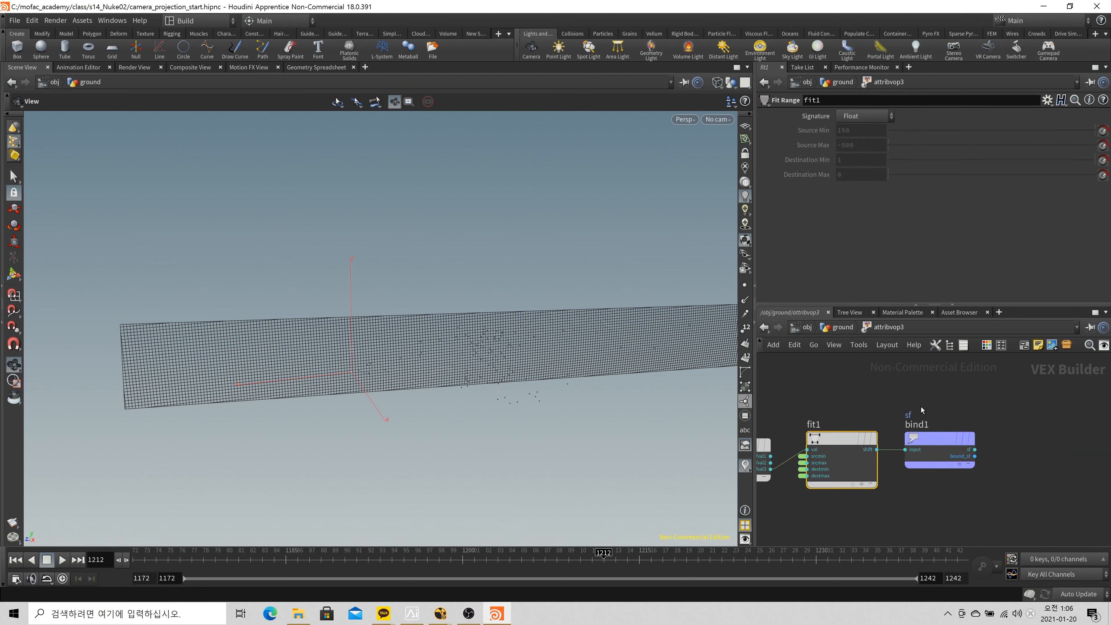
scroll(908, 424, "up", 1)
scroll(910, 416, "up", 1)
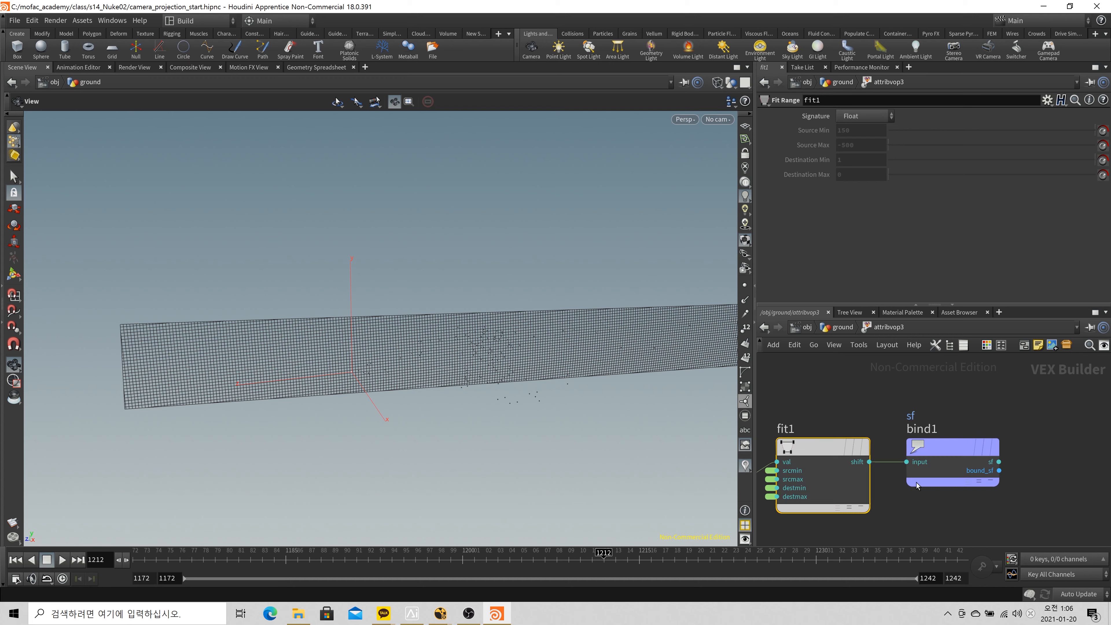
mouse_move(955, 447)
left_click(837, 327)
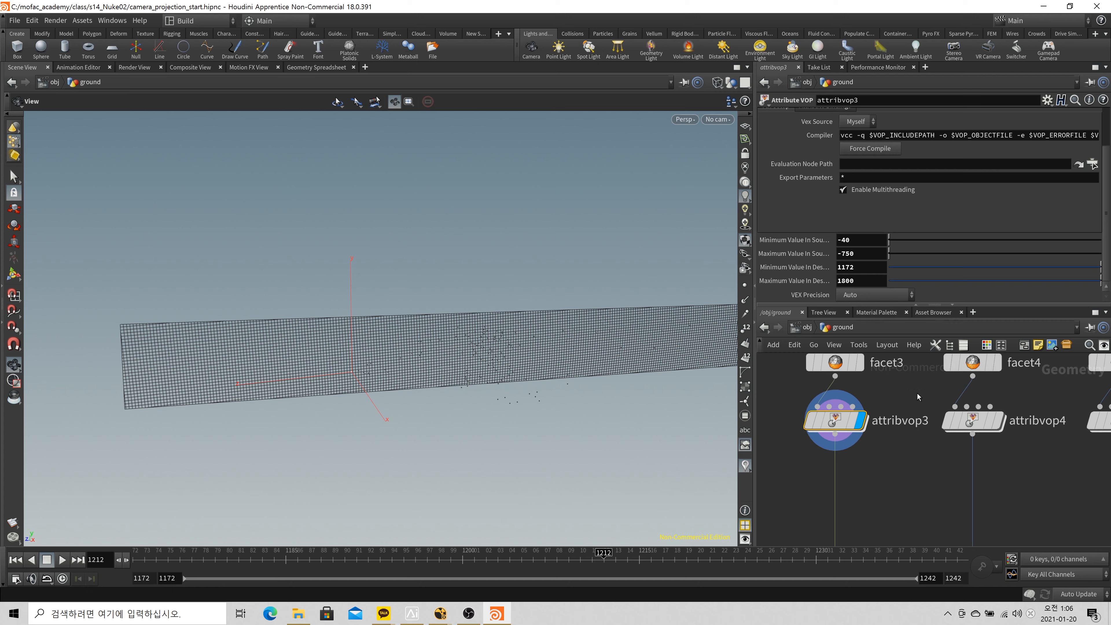
double_click(828, 421)
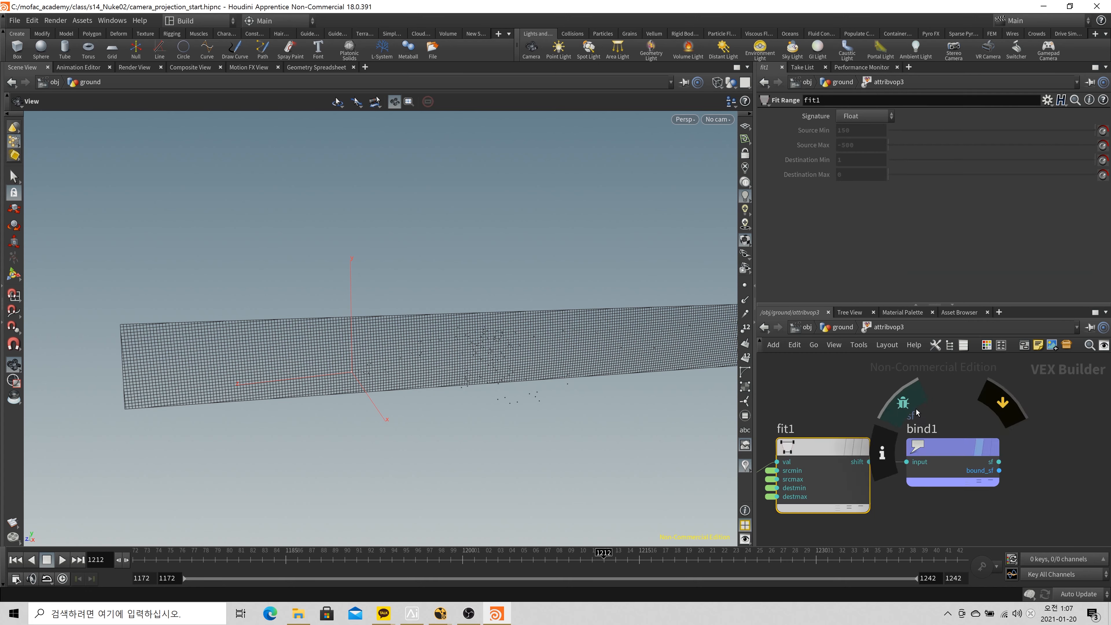
left_click(842, 328)
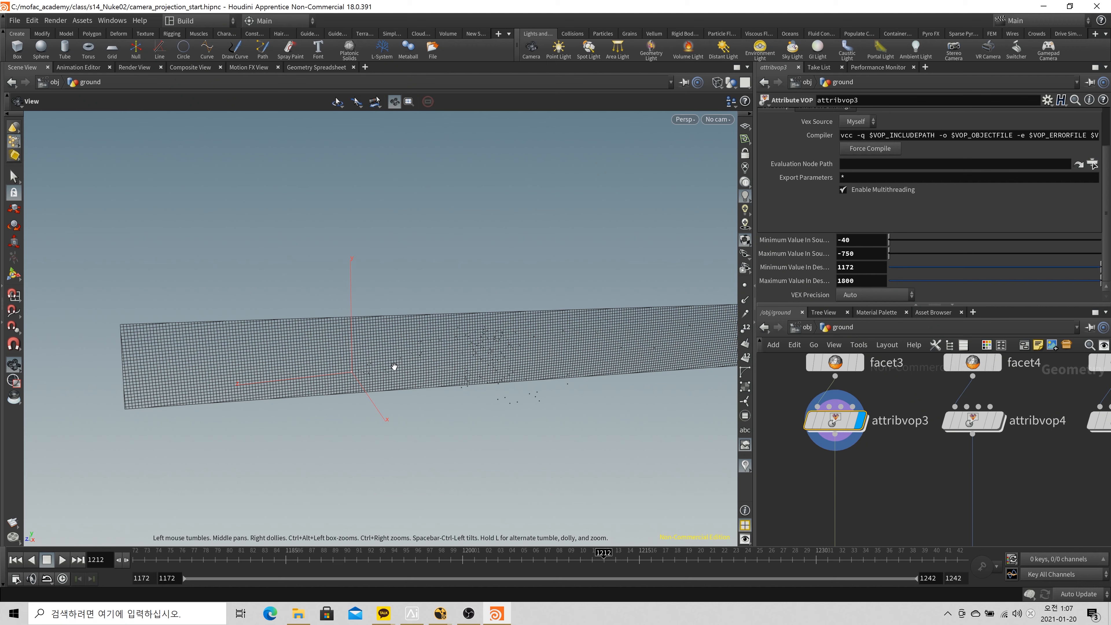
middle_click_drag(898, 465, 861, 464)
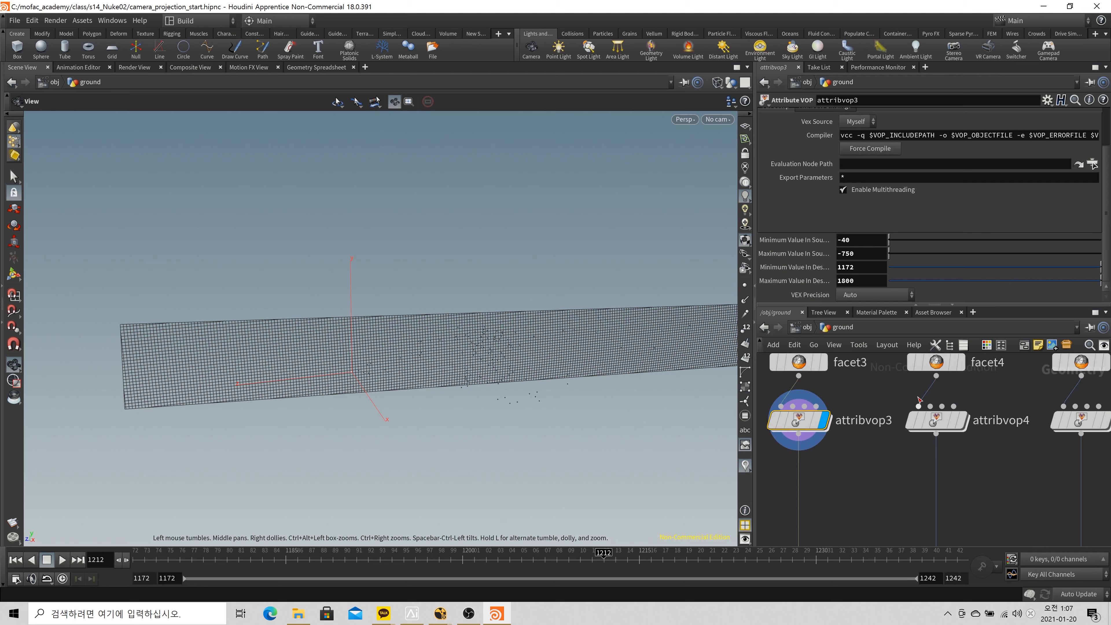
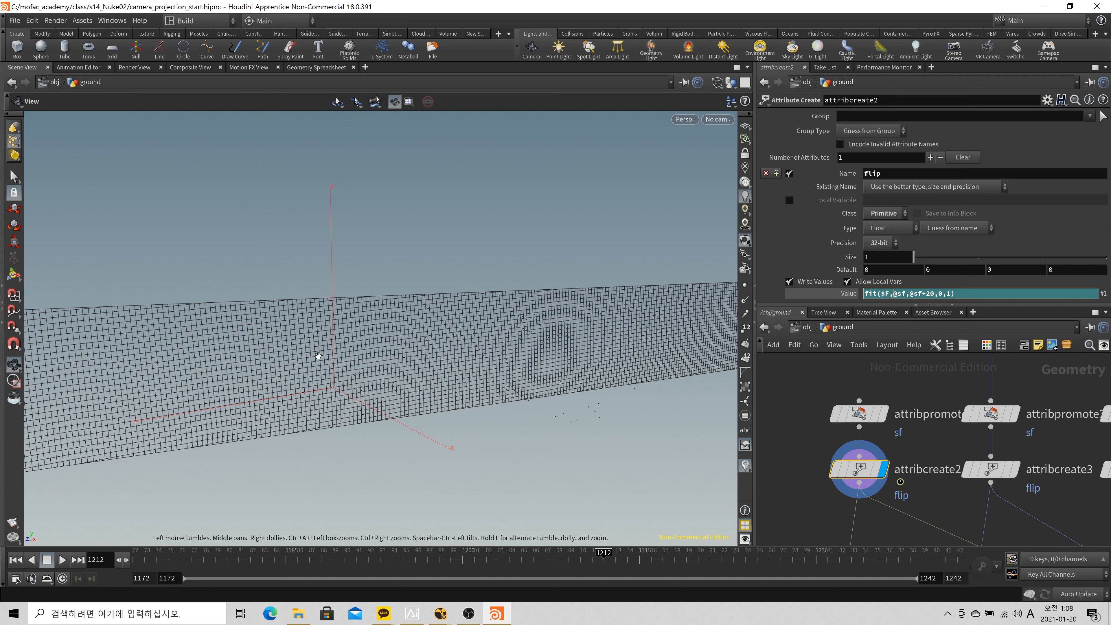
Examine the fit expression that drives the flip attribute's value in attribcreate2
left_click(952, 298)
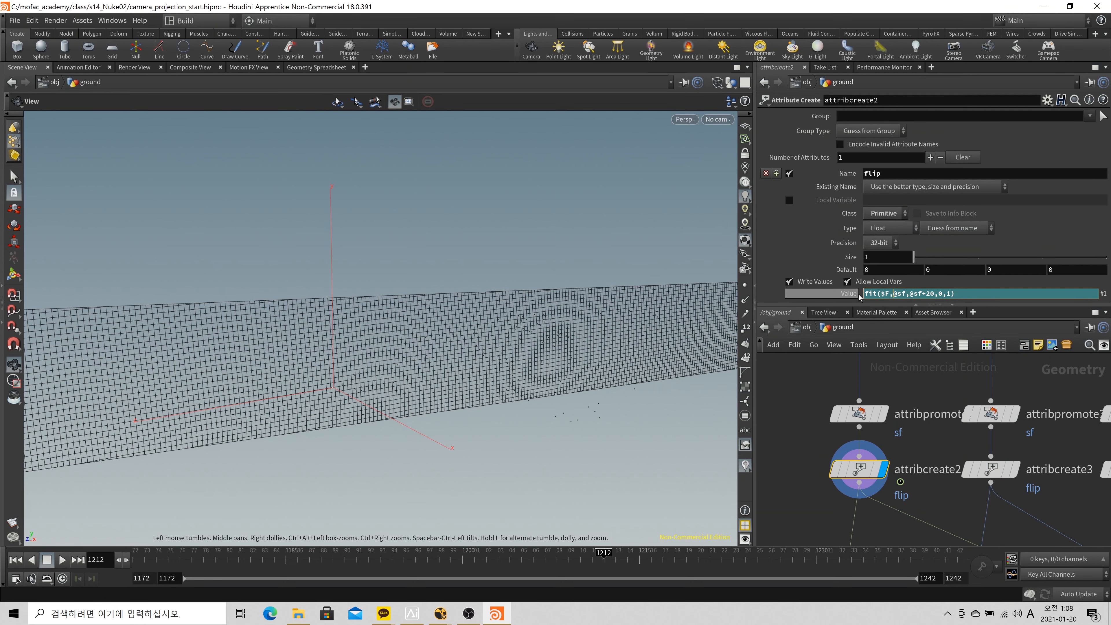
scroll(817, 499, "down", 2)
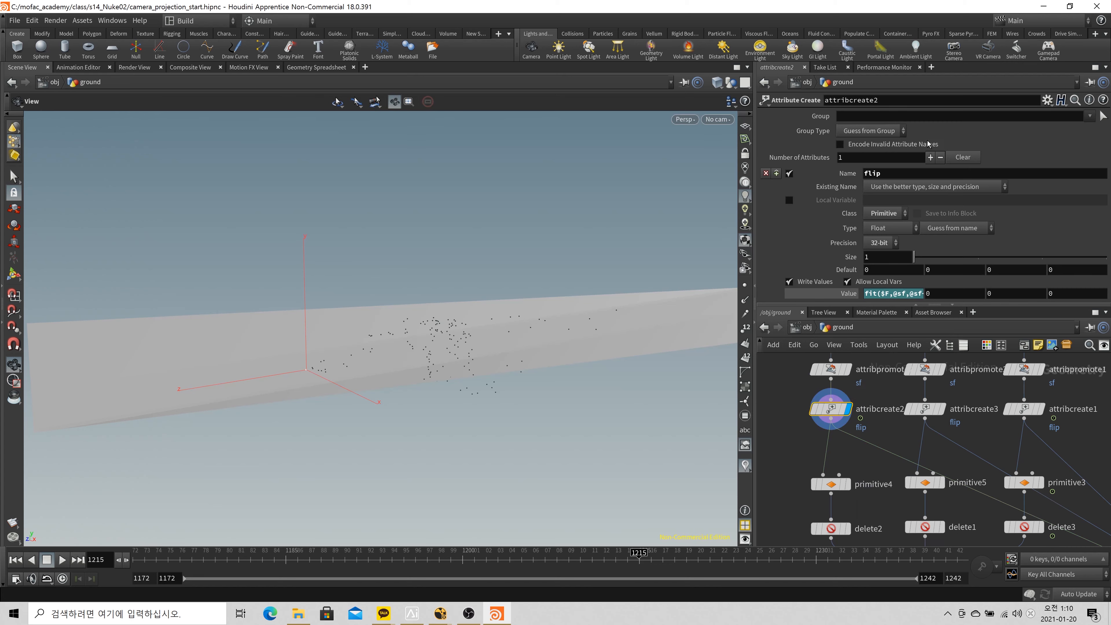
left_click(888, 294)
Add an Attribute Create node beside attribcreate2 to receive its output
key("Tab")
type("attributec")
key("Down")
key("Down")
key("Down")
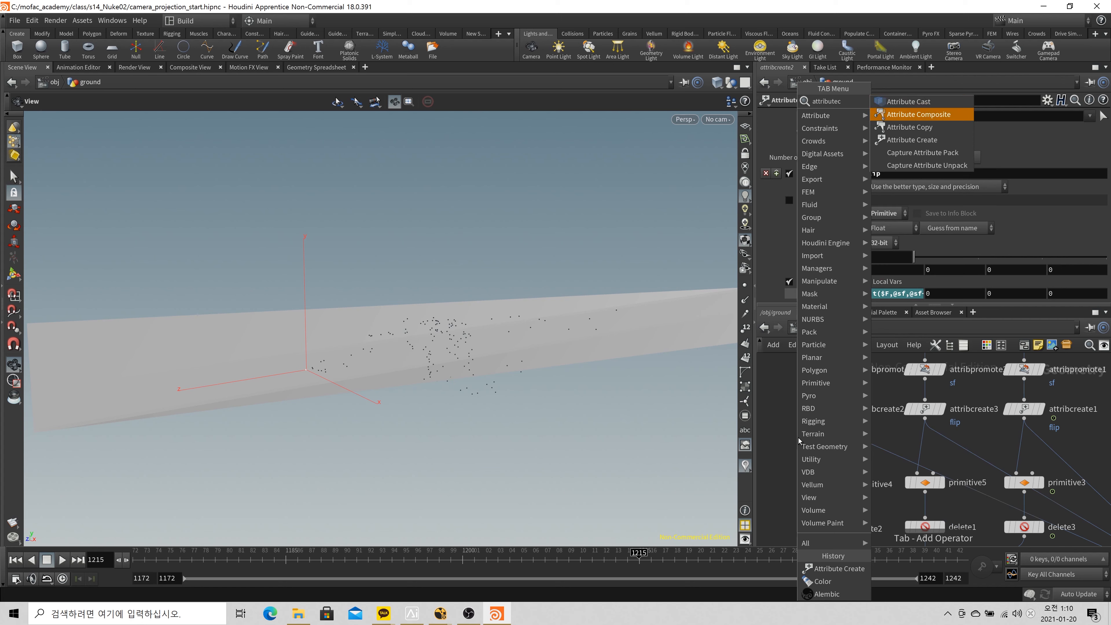
key("Return")
left_click_drag(799, 438, 787, 446)
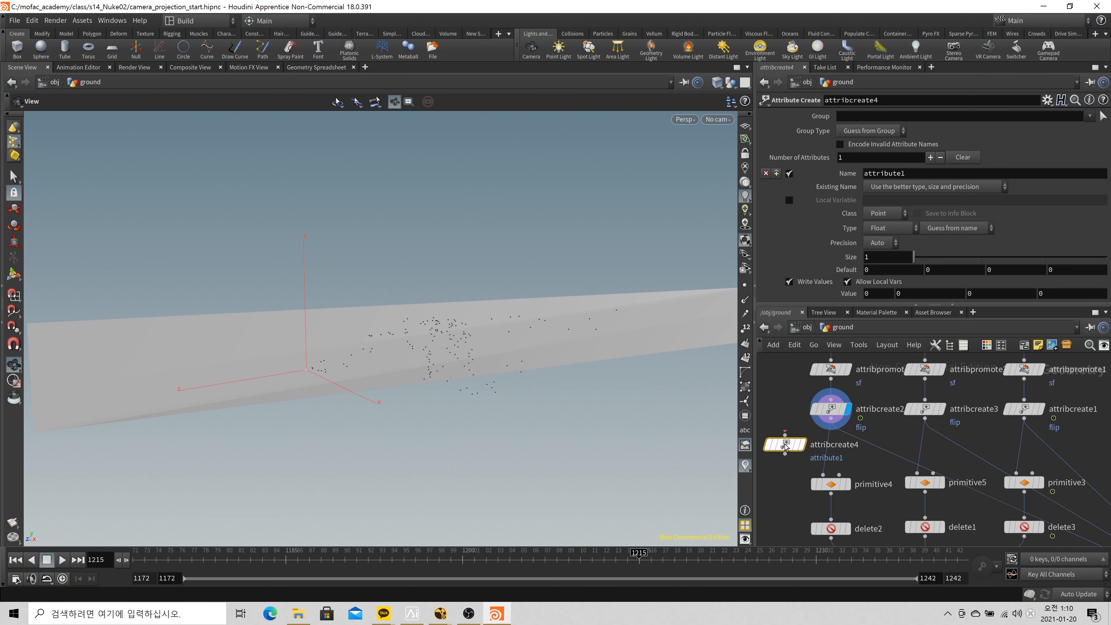
left_click(882, 214)
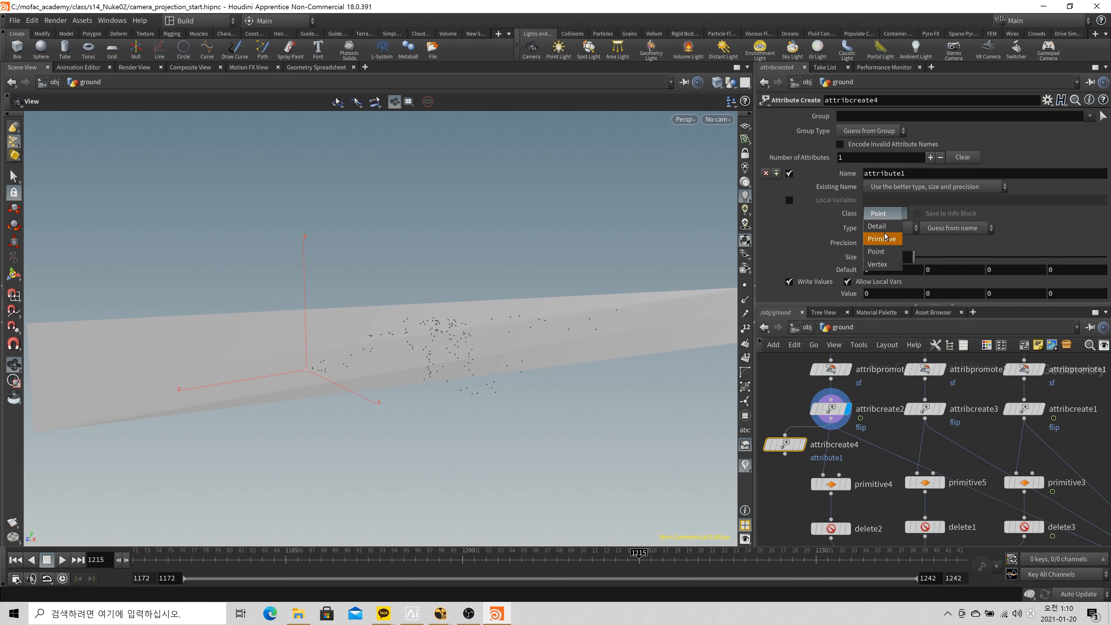
left_click(891, 255)
double_click(884, 173)
type("Cd")
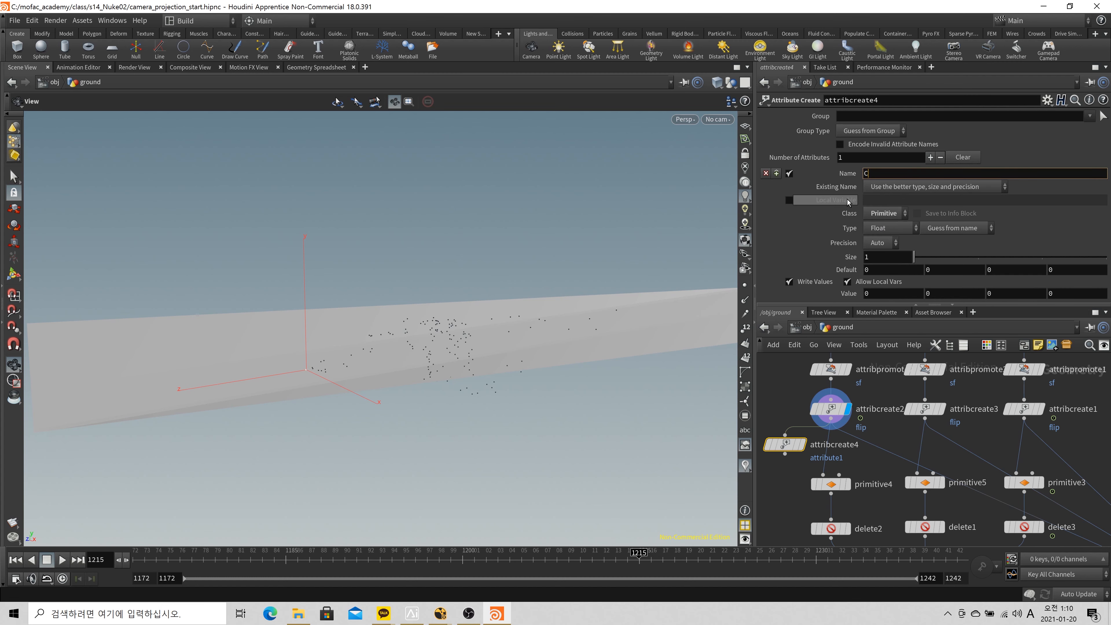
key("Tab")
type("3")
key("Tab")
key("Tab")
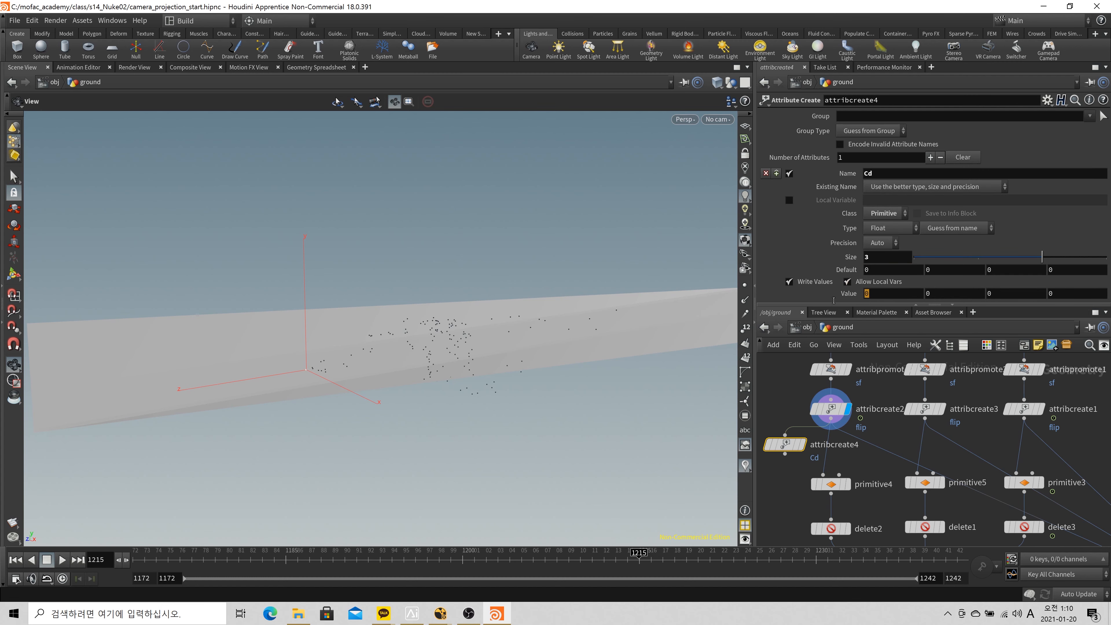
type("@flip")
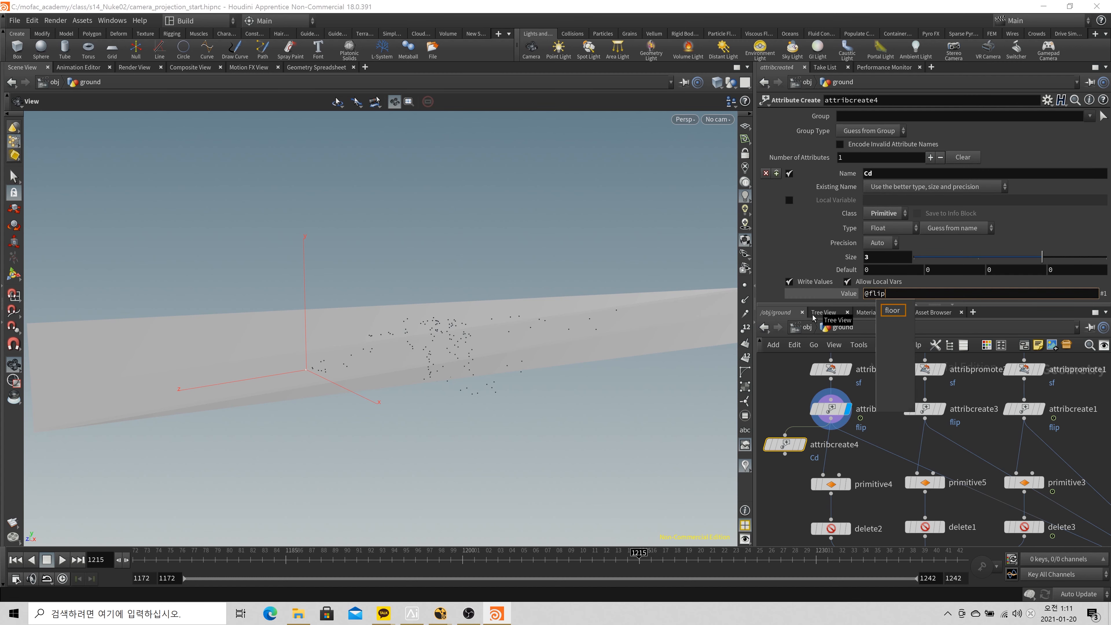
key("Return")
Display attribcreate4 and scrub the timeline from frame 1172 to 1203 to watch the colour spread along the wall
left_click(803, 444)
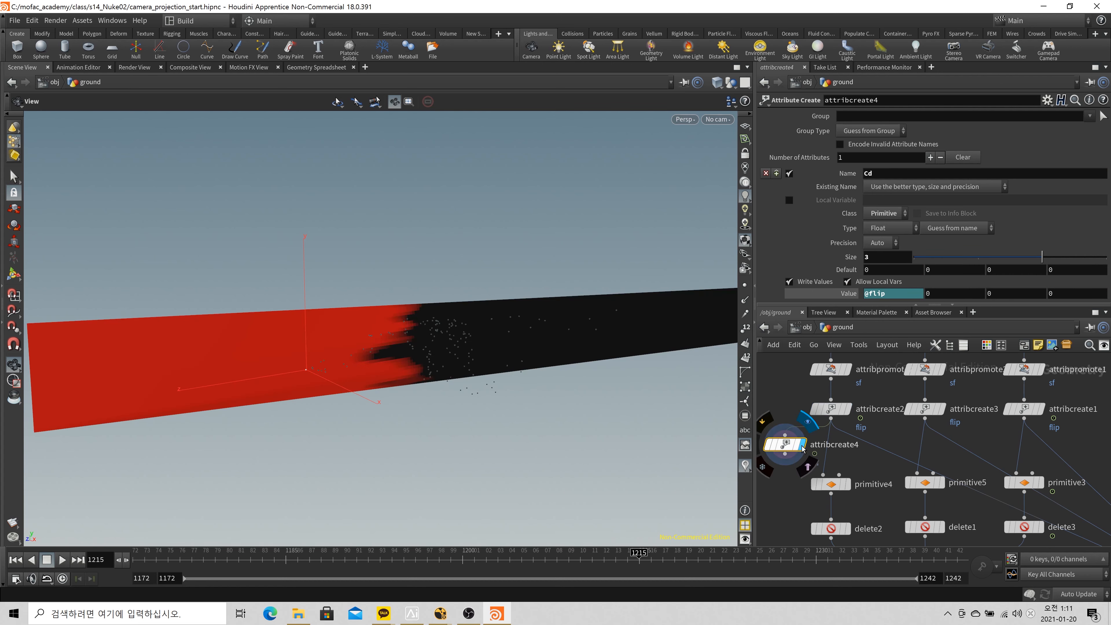
left_click_drag(364, 356, 527, 324)
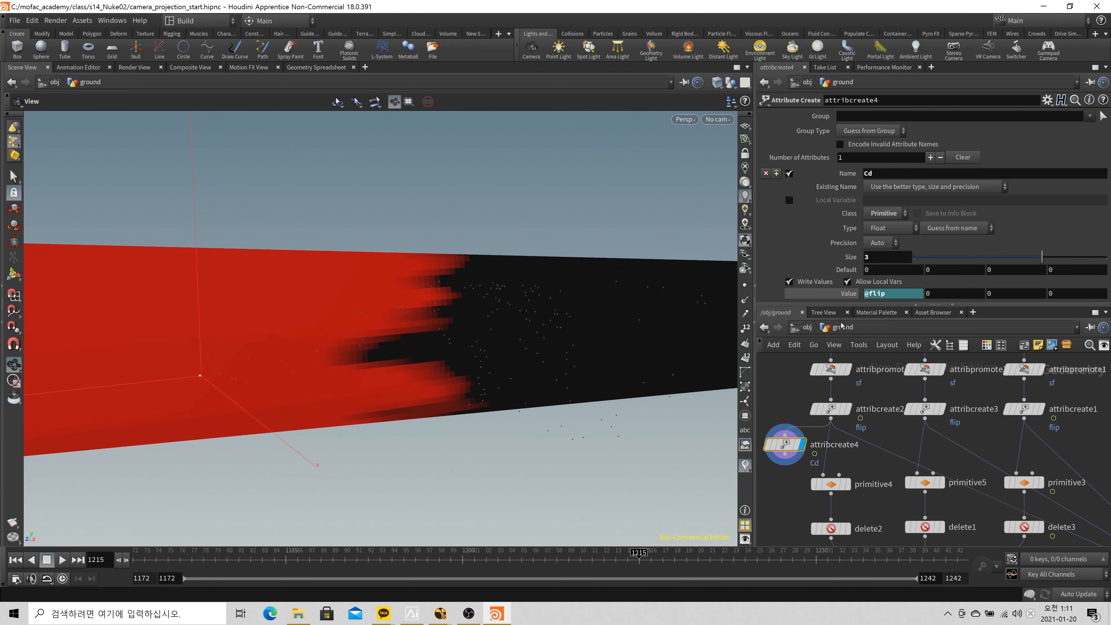
left_click(16, 560)
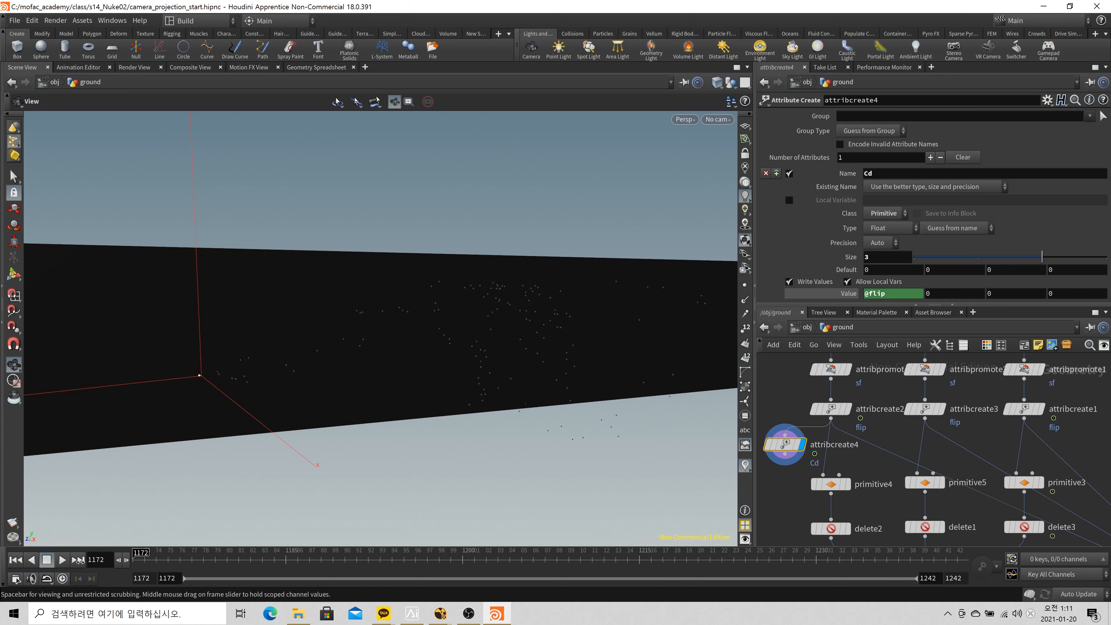
right_click_drag(303, 345, 189, 412)
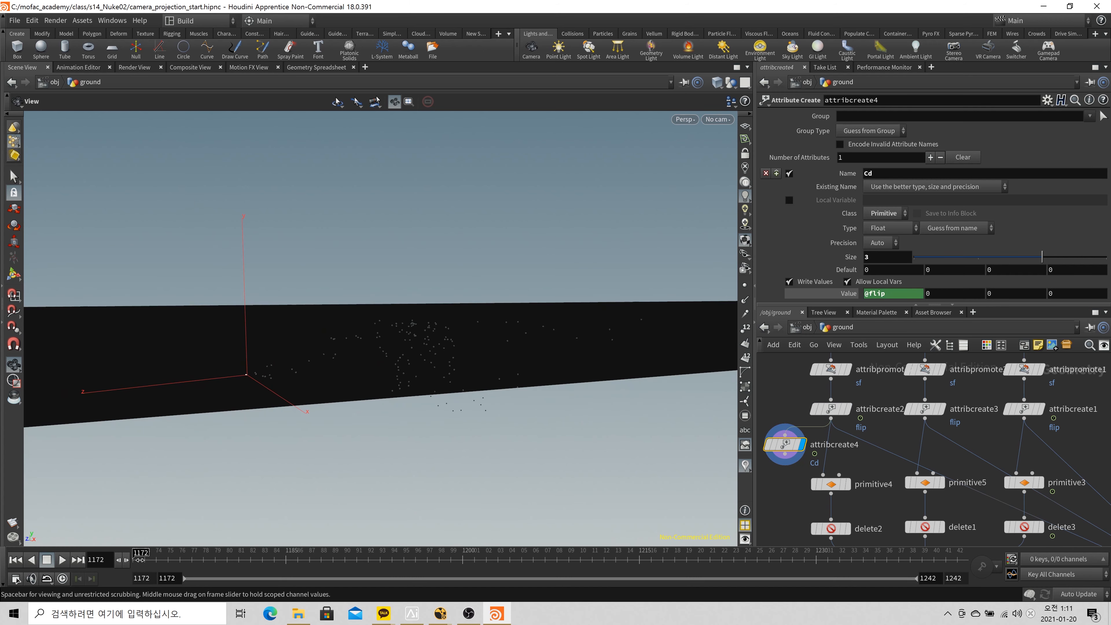
left_click_drag(141, 560, 505, 554)
Review attribcreate2's flip expression and look through the Camera2/object camera
left_click(831, 409)
left_click(904, 297)
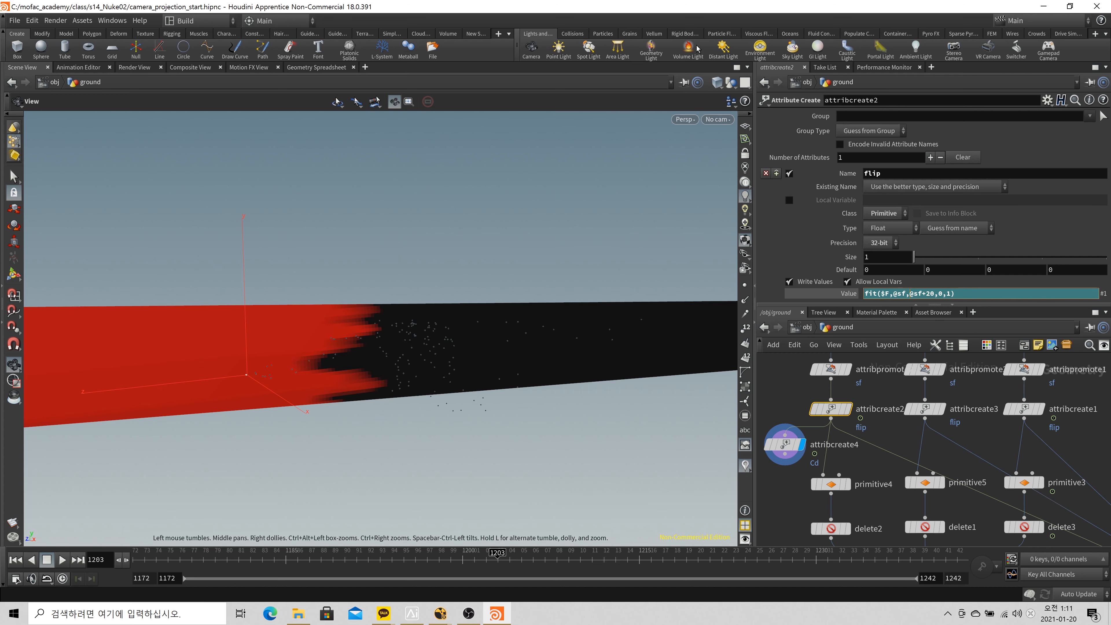
left_click(723, 124)
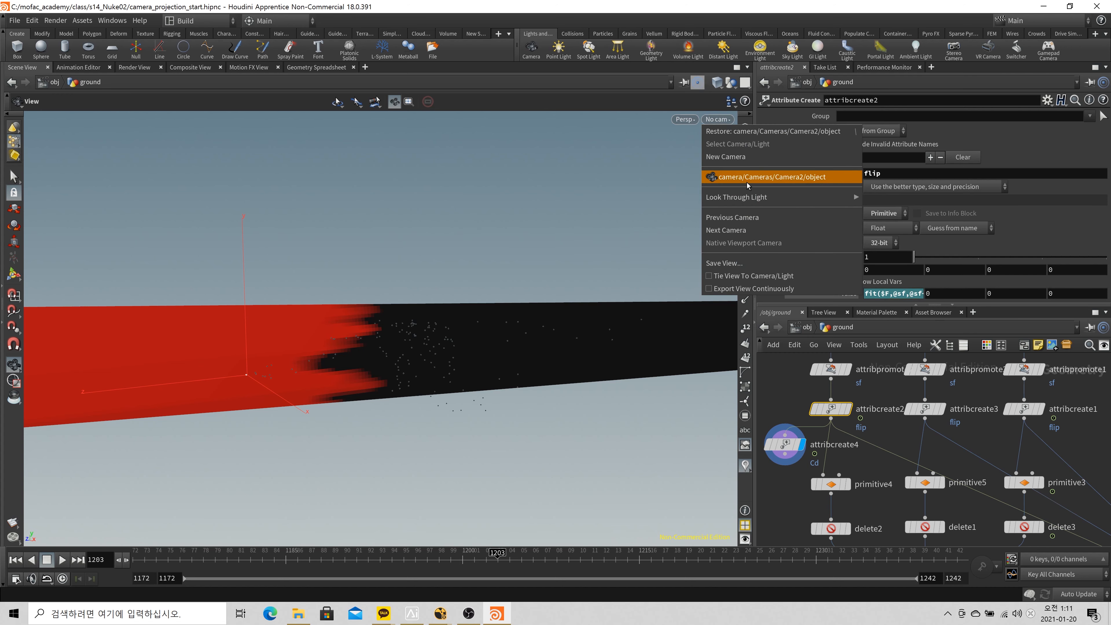
left_click(753, 173)
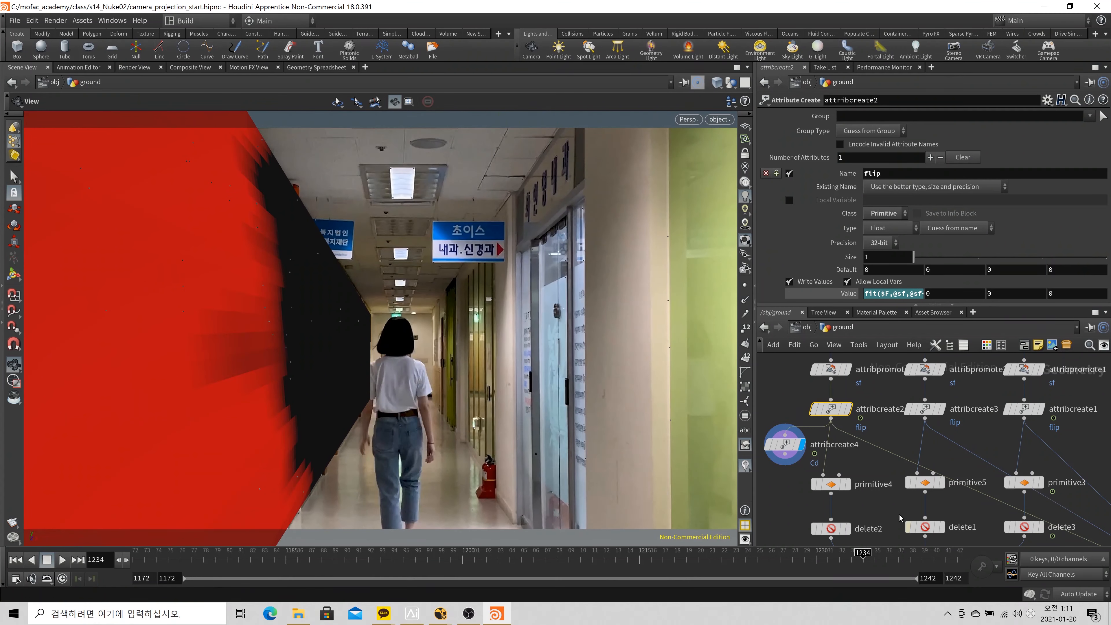
Preview the colour node on the outputs of attribcreate3 and attribcreate1, and delete it with attribcreate1 displayed
left_click_drag(831, 419, 927, 429)
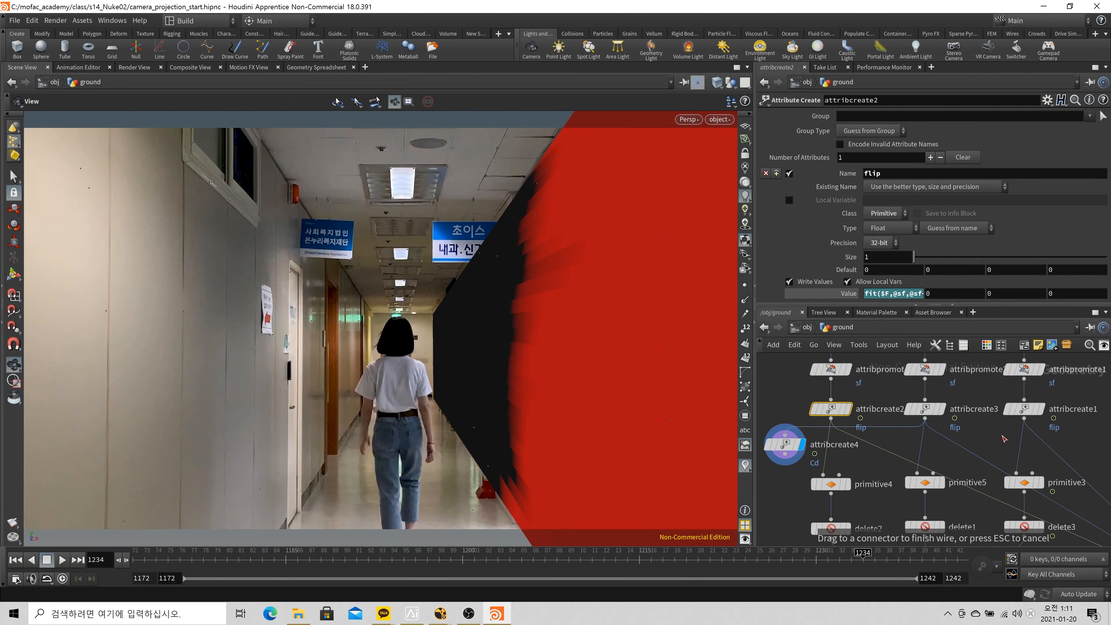
left_click(924, 471)
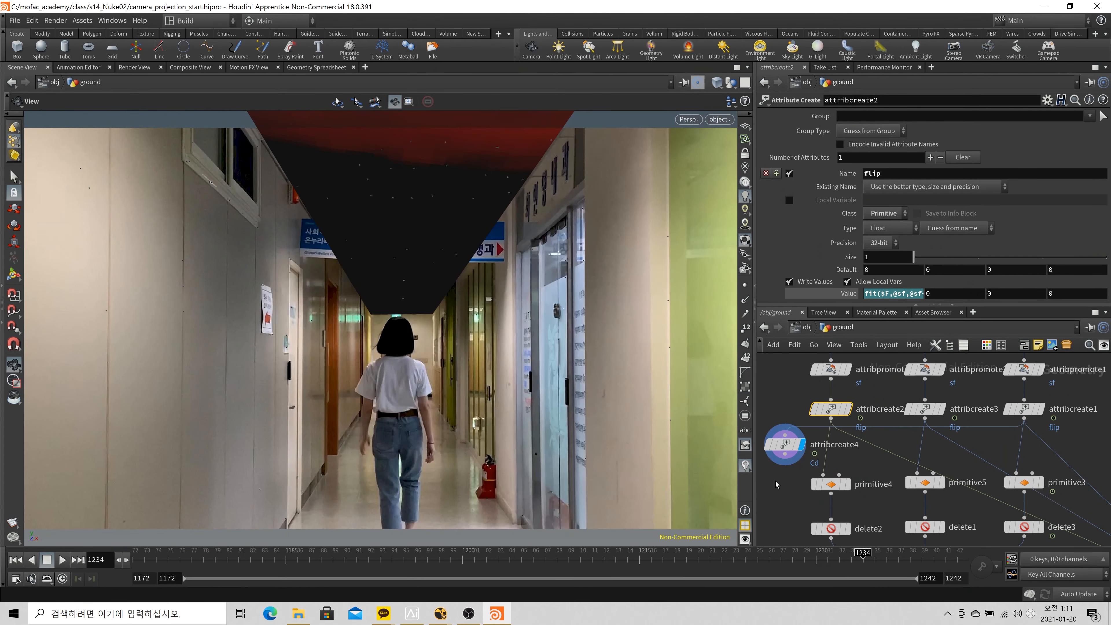
left_click(1024, 409)
key("ctrl+c")
left_click(1042, 409)
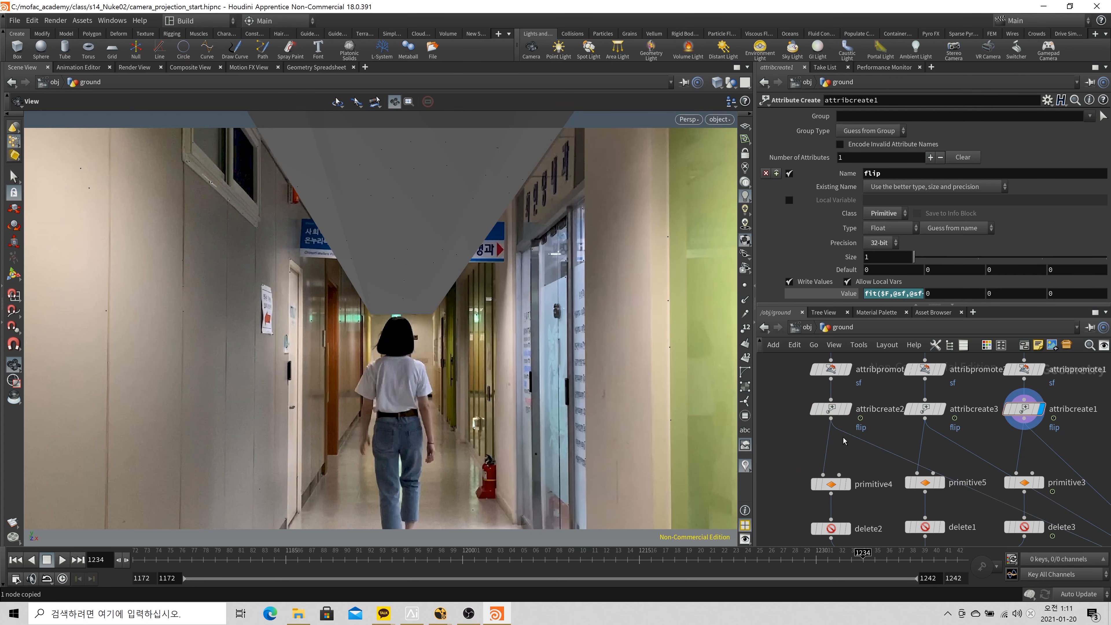
Compare the displayed results of attribcreate2 and primitive4 and examine primitive4's transform values
left_click(848, 409)
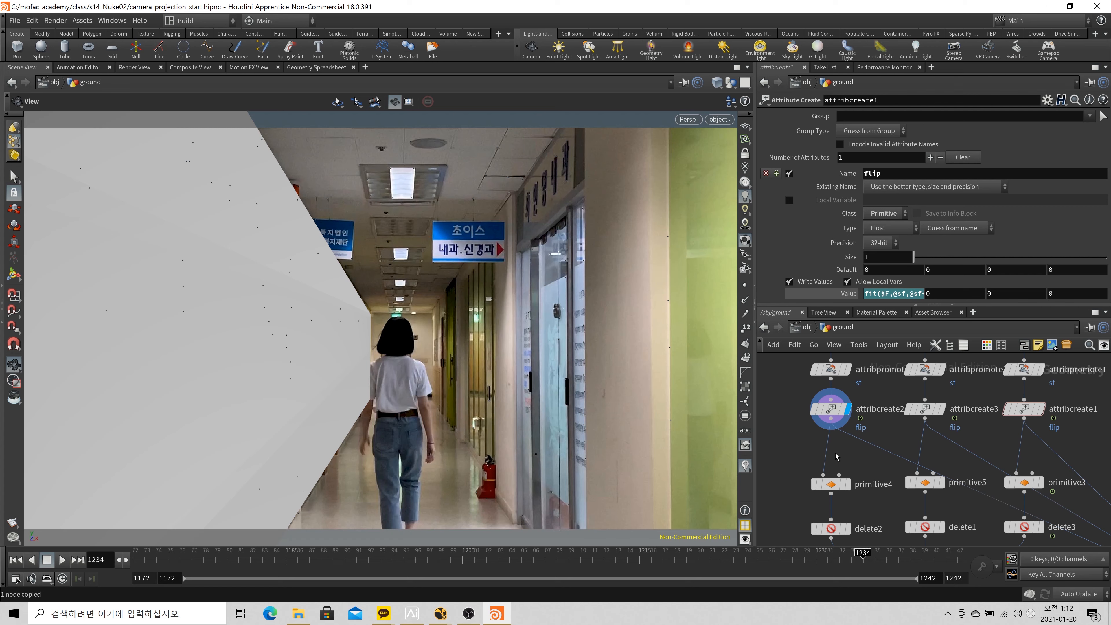
left_click(831, 484)
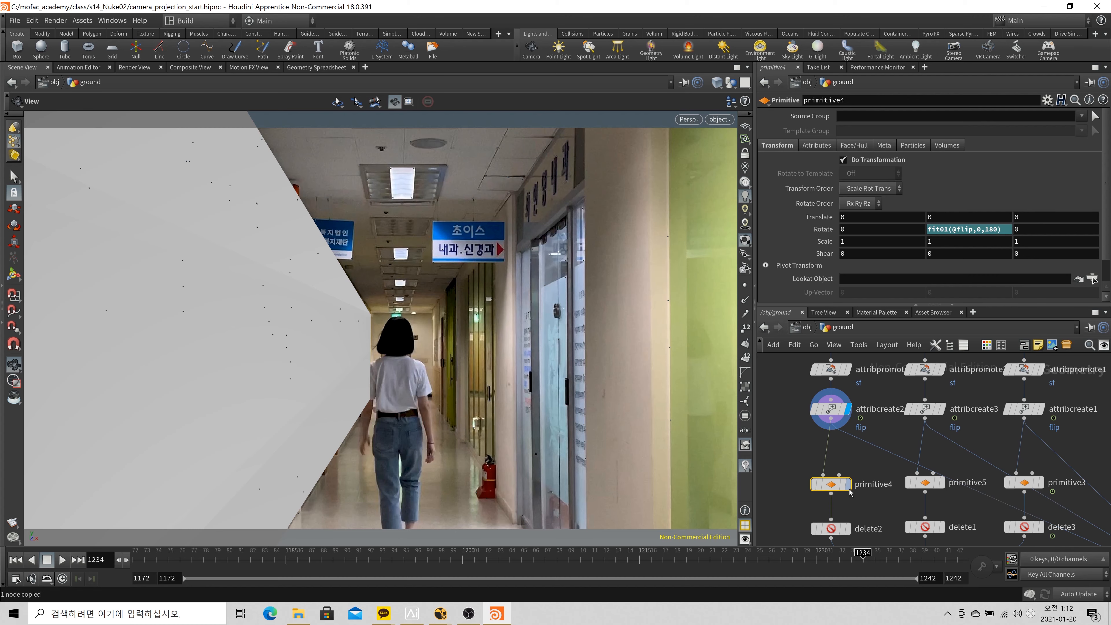
left_click(853, 505)
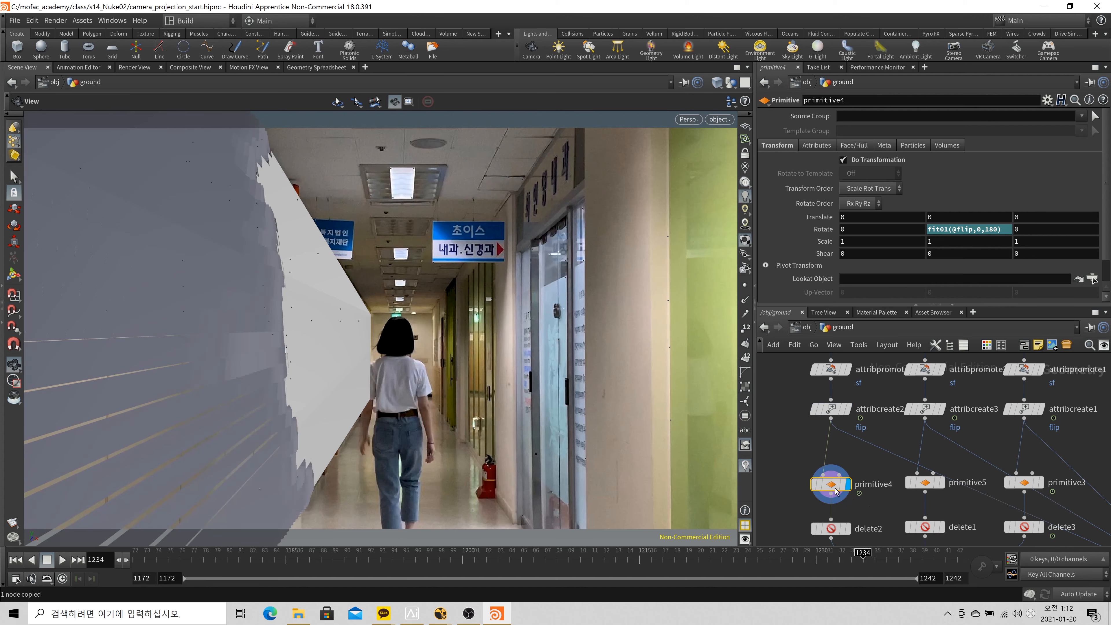
Add a Transform node fed by attribcreate2 and display it
key("Tab")
type("tra")
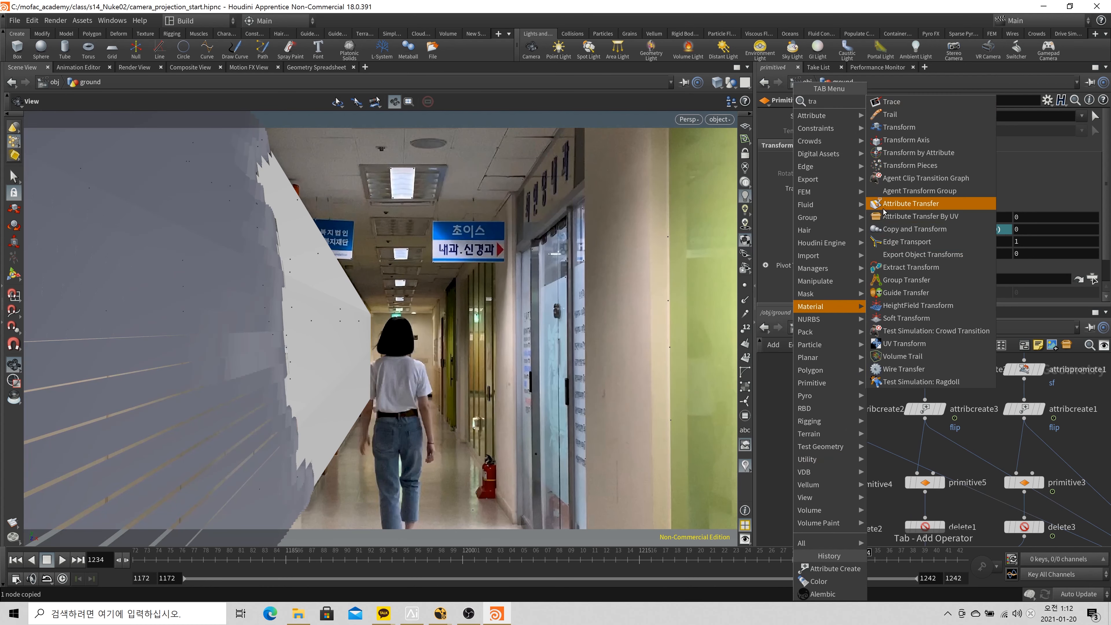
left_click(899, 128)
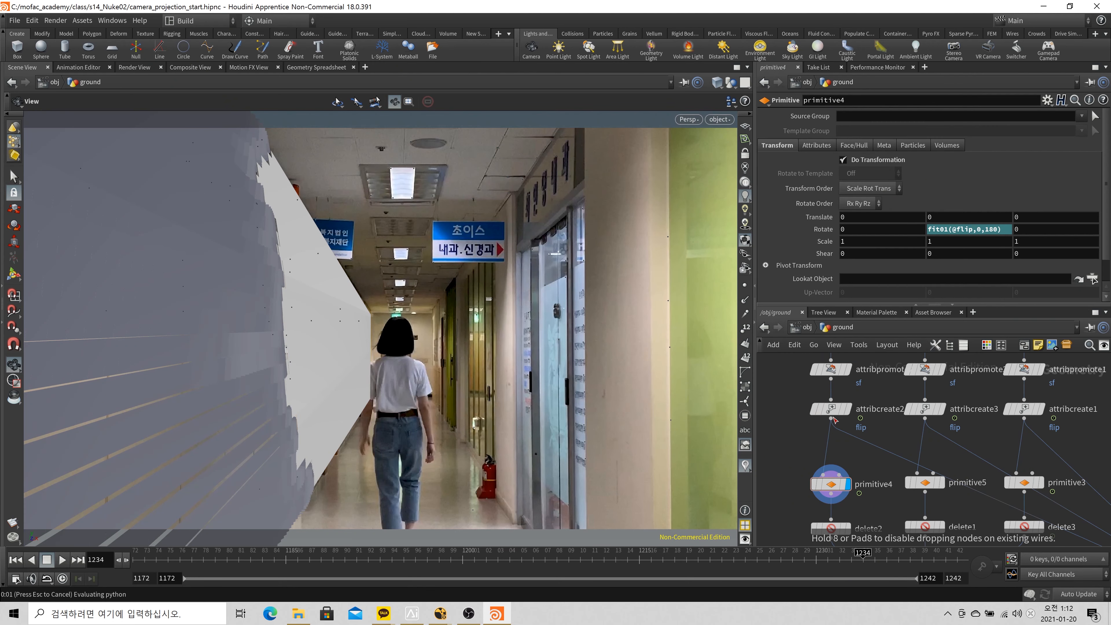
left_click(801, 444)
left_click(801, 434)
left_click(831, 418)
left_click(816, 445)
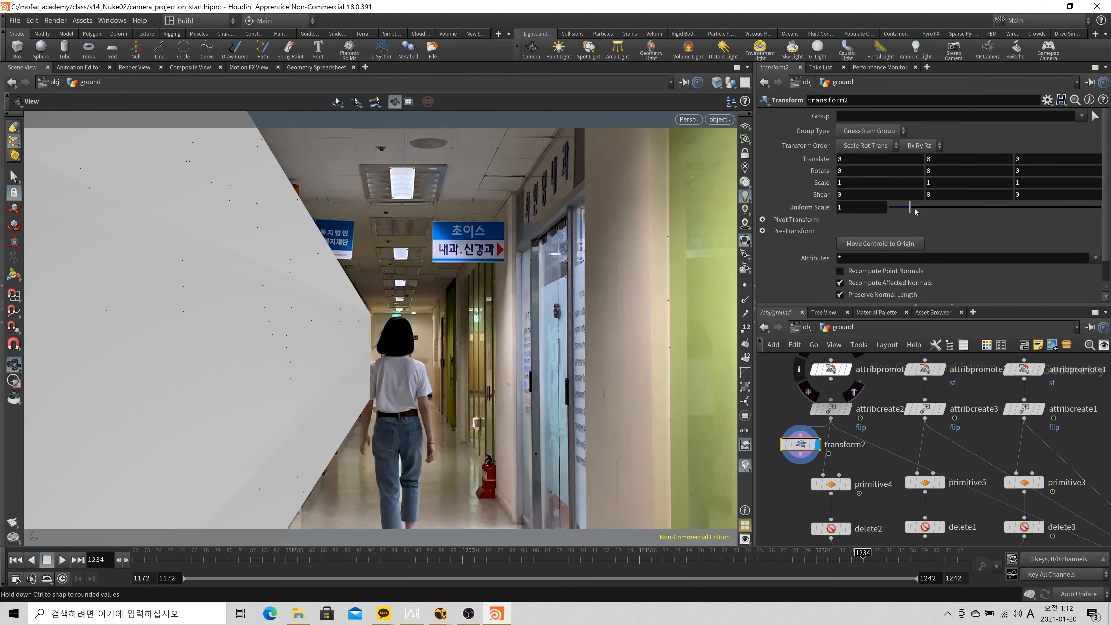
Try lowering the transform's uniform scale, undo the change and delete the Transform node
left_click_drag(905, 209, 891, 205)
key("ctrl+z")
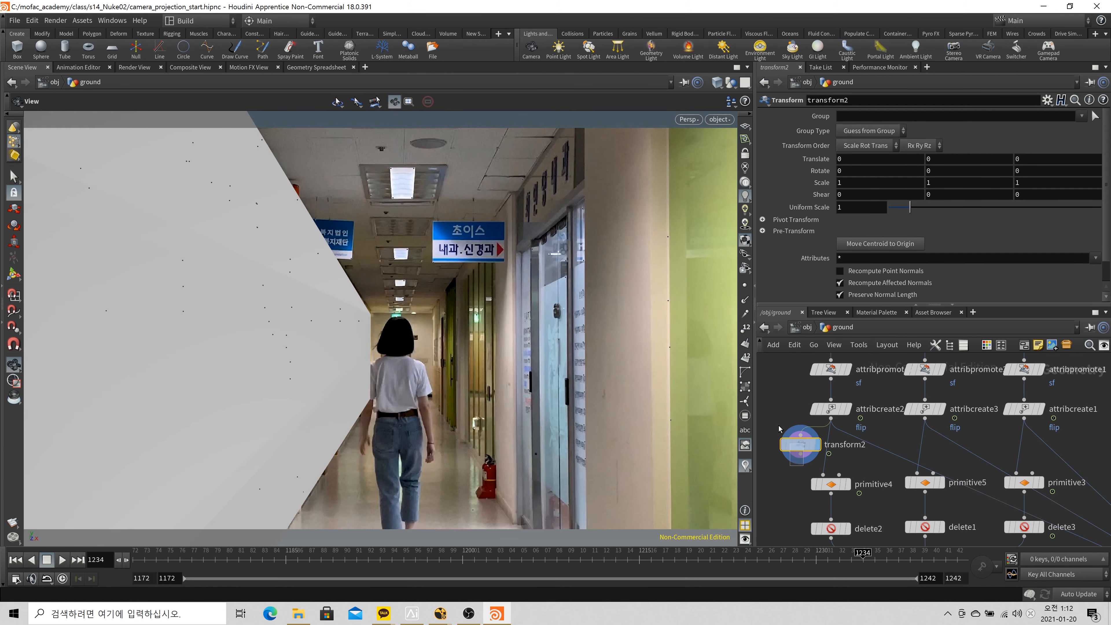
key("ctrl+c")
key("Delete")
Add a Primitive node fed by attribcreate2 and display it
key("Tab")
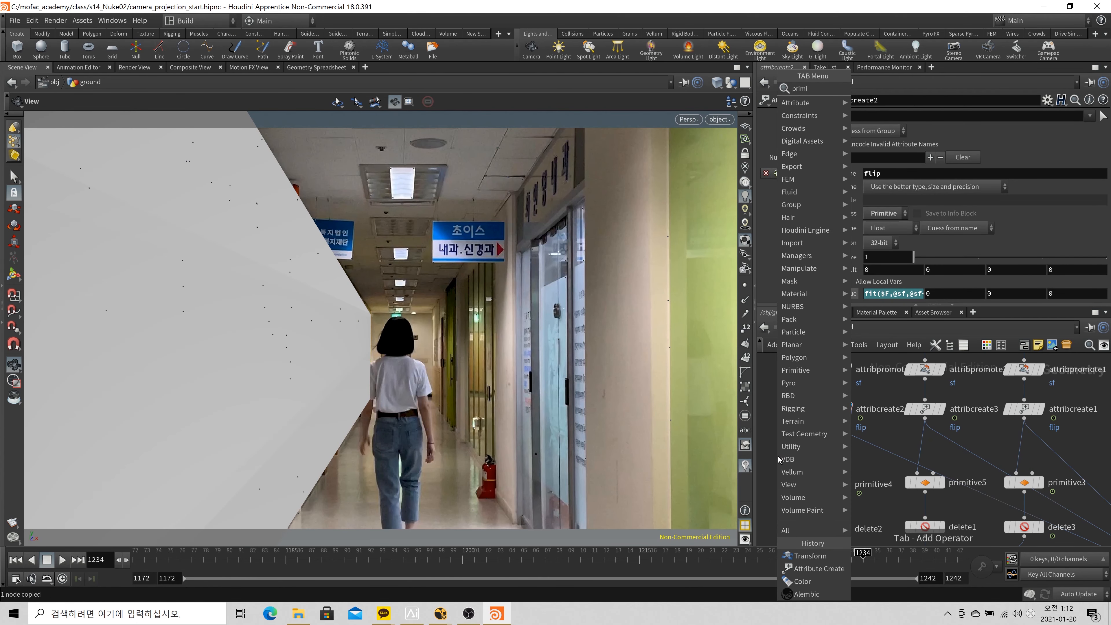
key("Return")
left_click(778, 459)
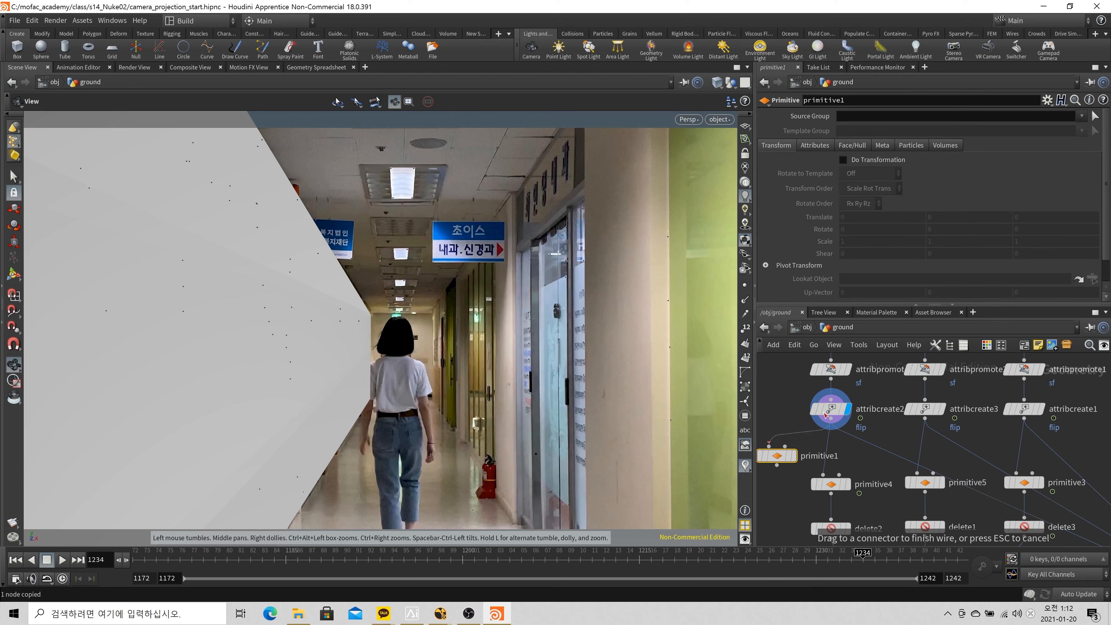
left_click(794, 457)
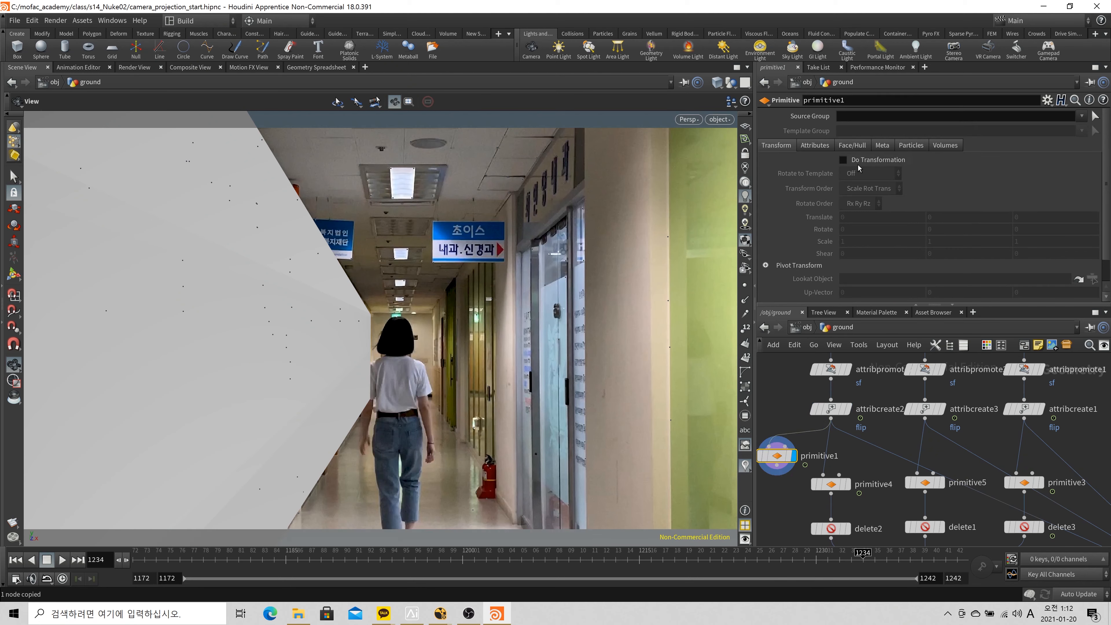
Enable Do Transformation on primitive1, preview a scale of 0.4 on all three axes, and remove the node
left_click(843, 159)
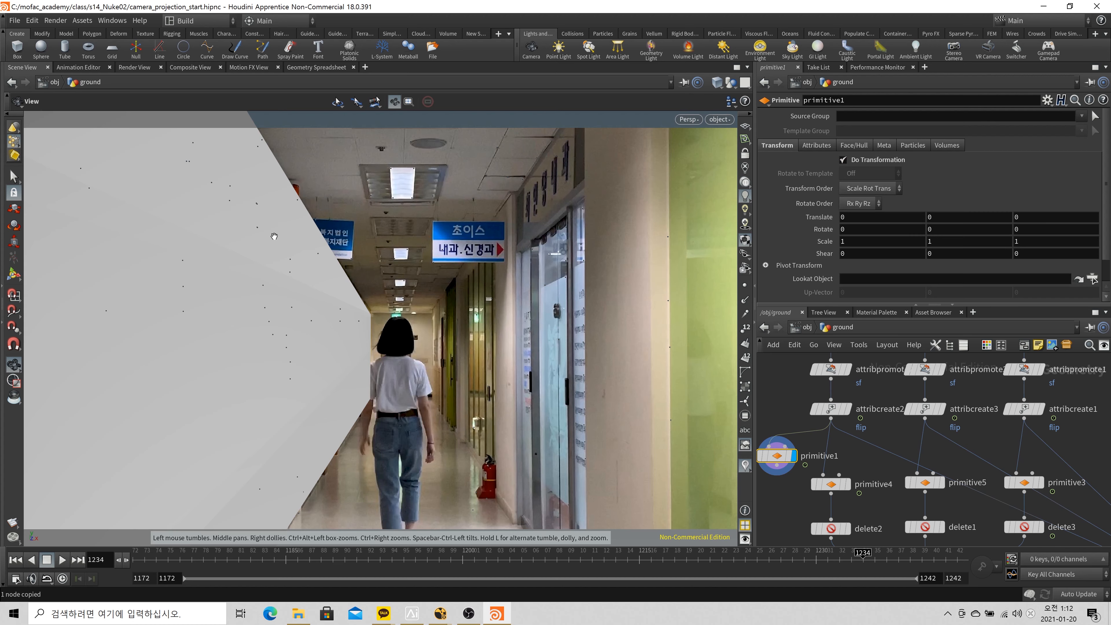
middle_click_drag(794, 242, 780, 245)
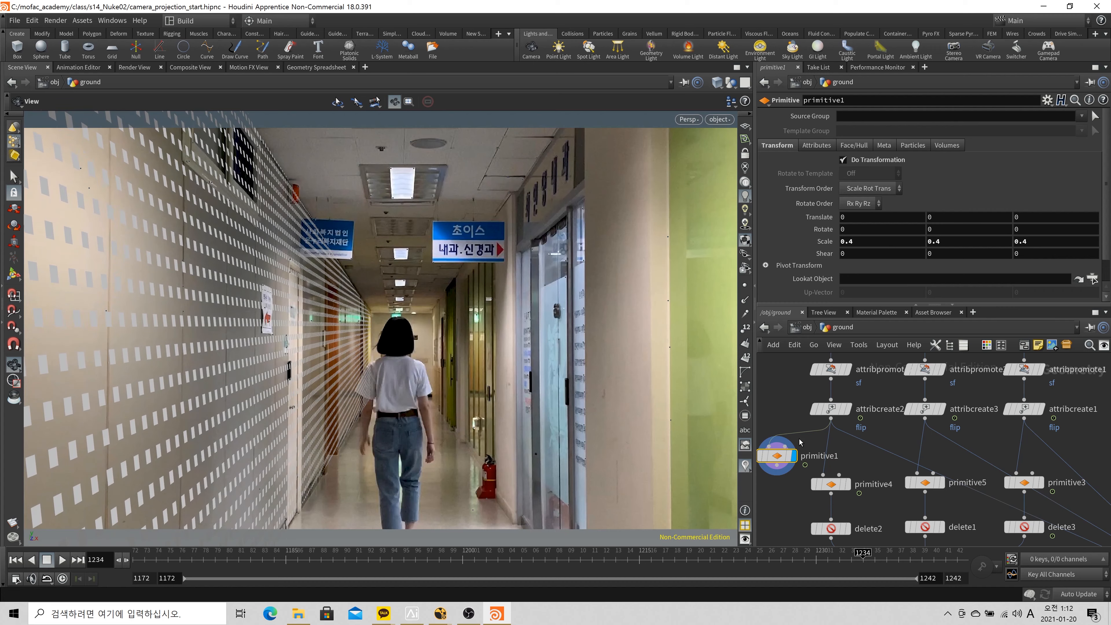
key("ctrl+x")
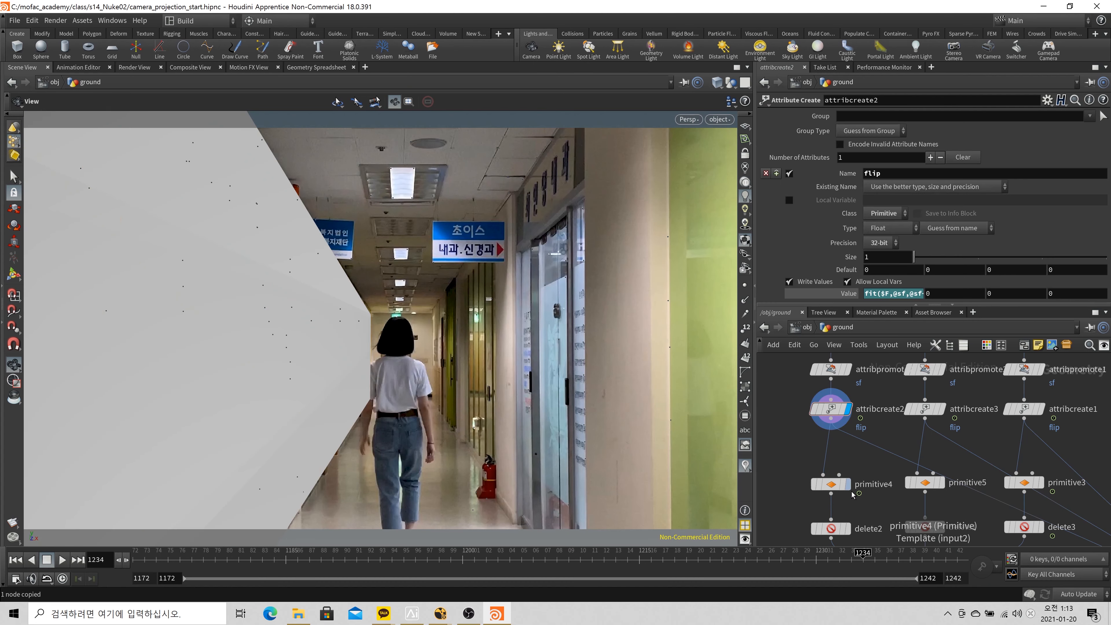
left_click(848, 487)
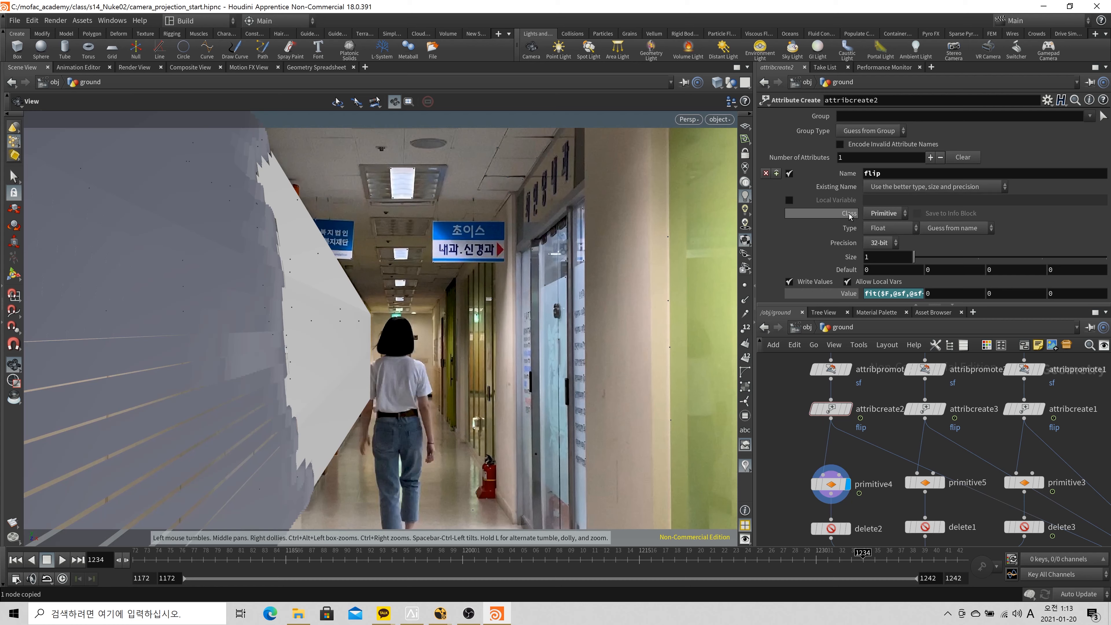
left_click(829, 484)
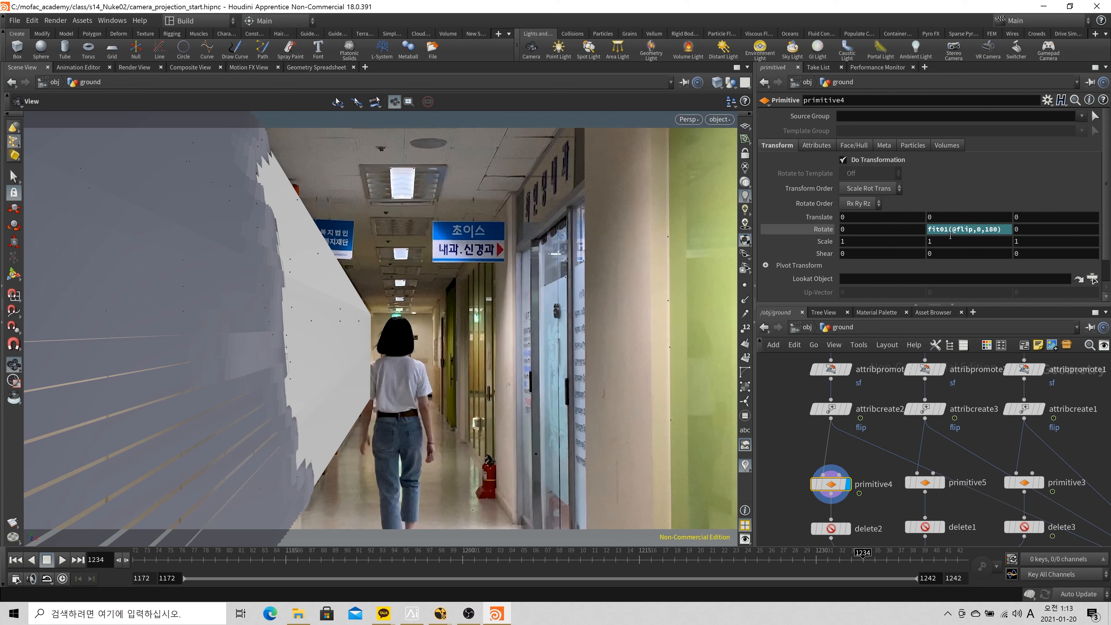
left_click_drag(953, 233, 963, 232)
left_click(891, 229)
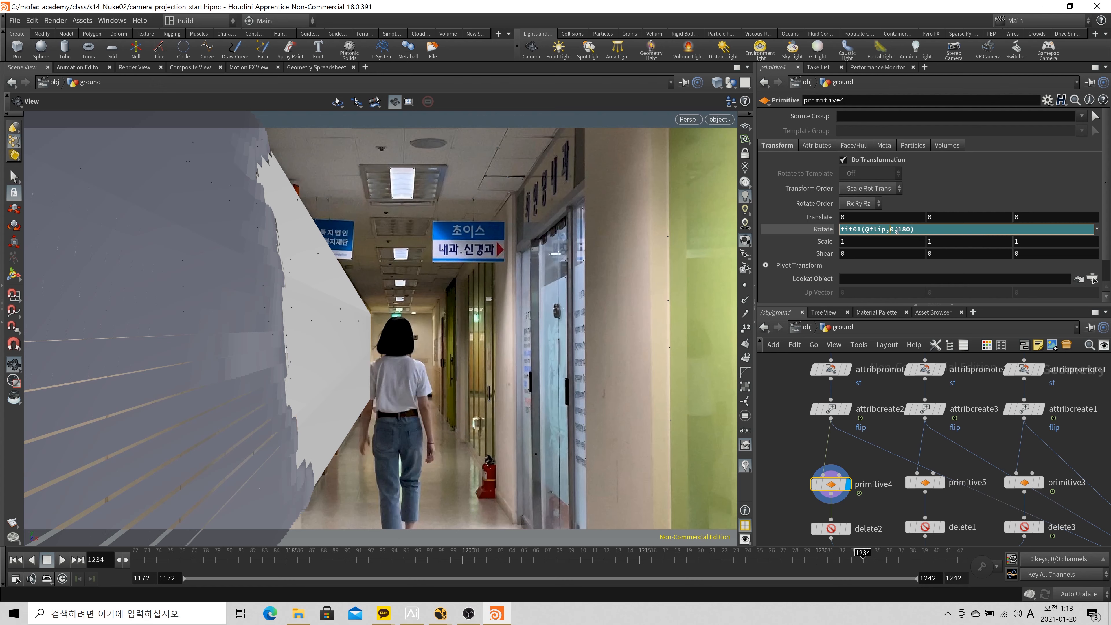
left_click_drag(897, 231, 909, 231)
left_click(773, 407)
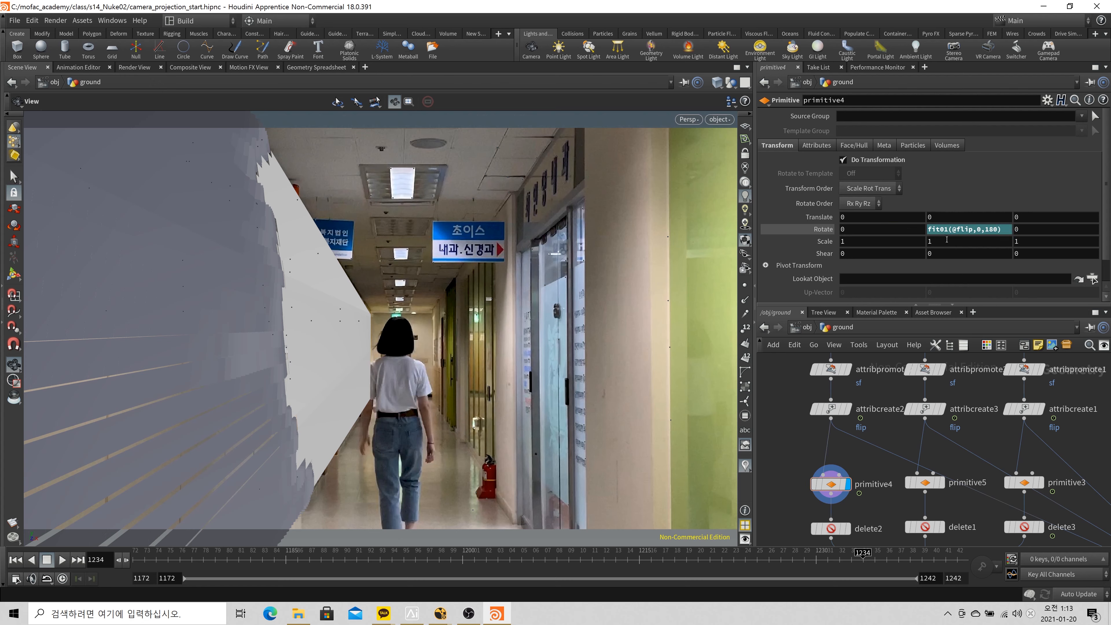
Review the flip animation of primitive4, primitive5 and primitive3 across frames 1172 to 1242
scroll(882, 262, "down", 1)
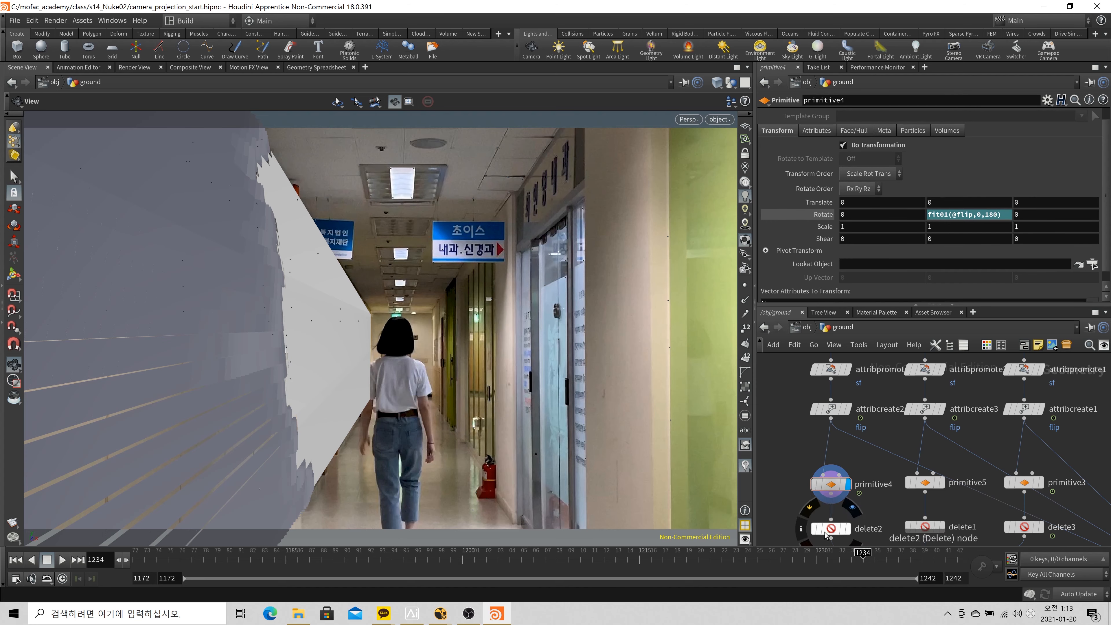
mouse_move(852, 413)
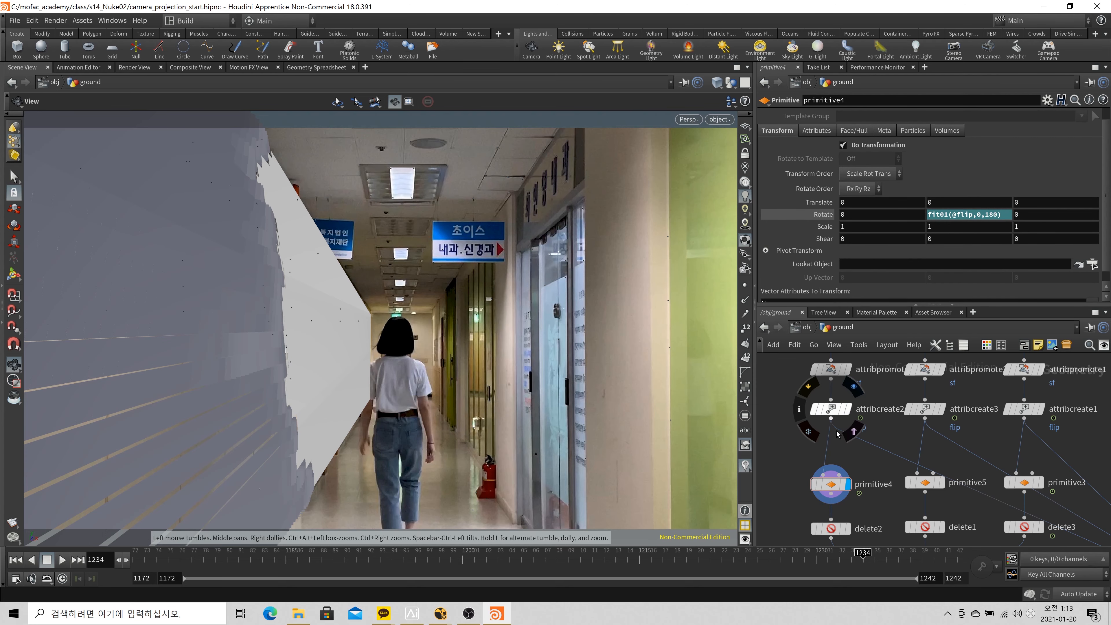
left_click(193, 565)
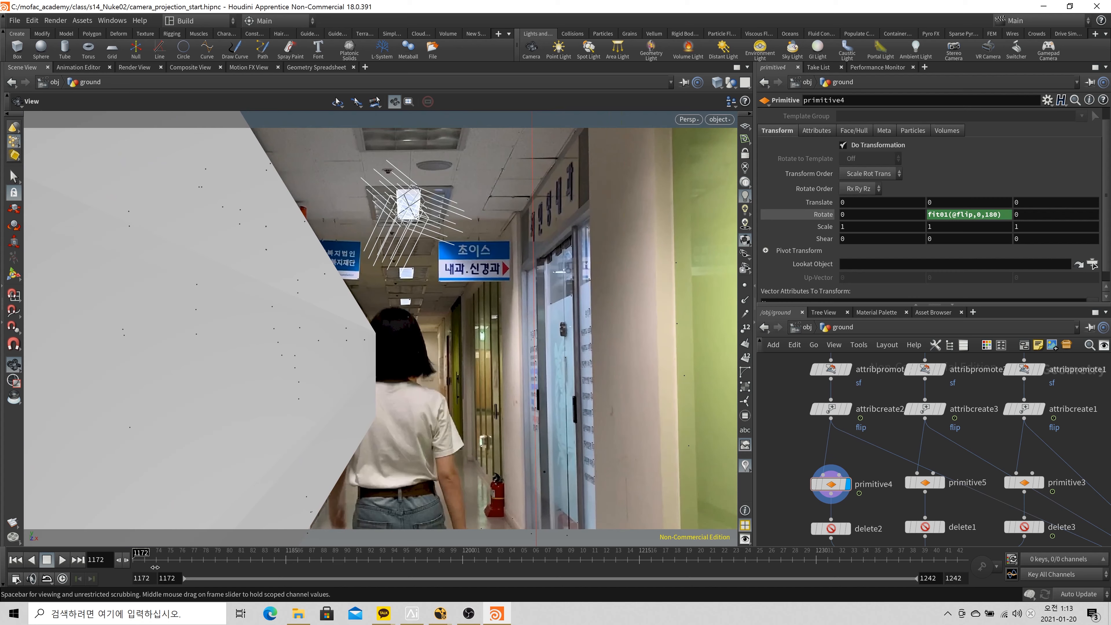
left_click_drag(194, 570, 639, 568)
left_click(942, 482)
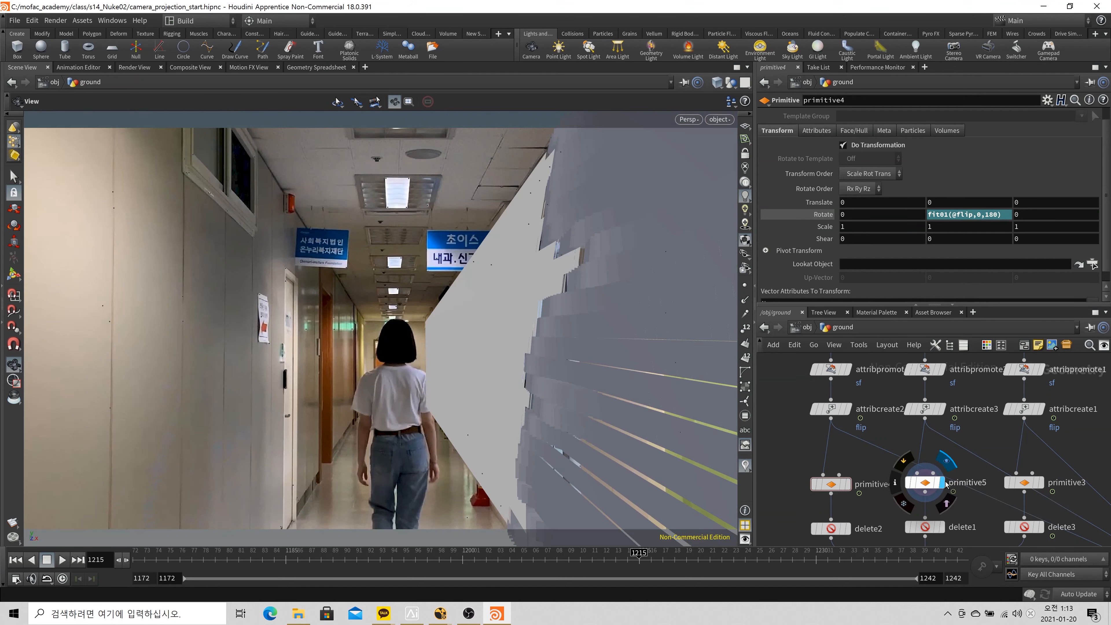
left_click(1043, 484)
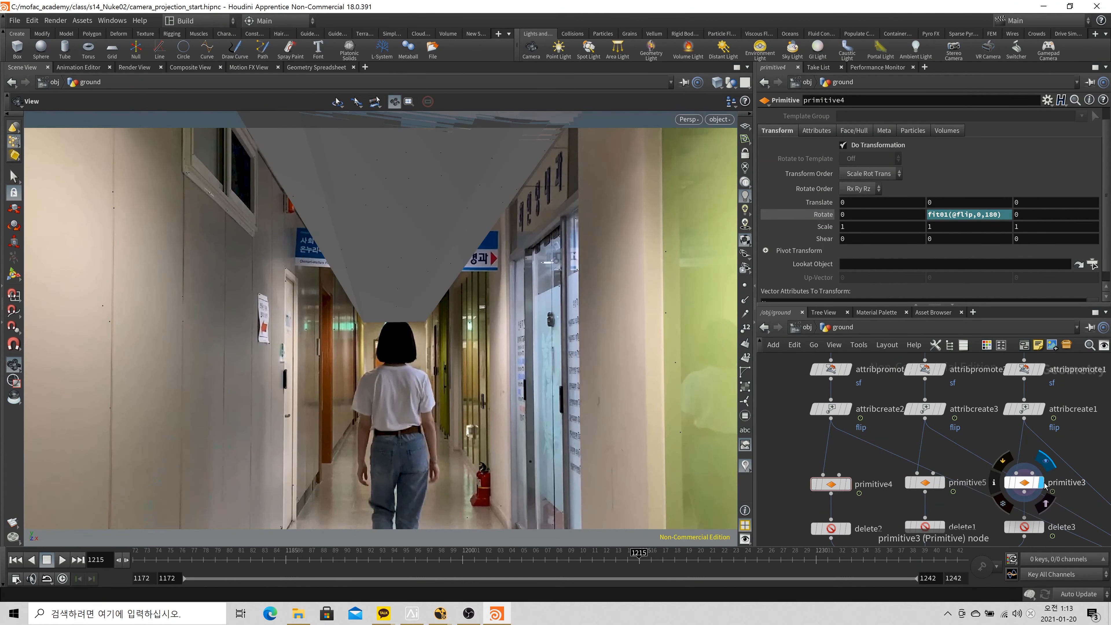
left_click_drag(661, 565, 958, 556)
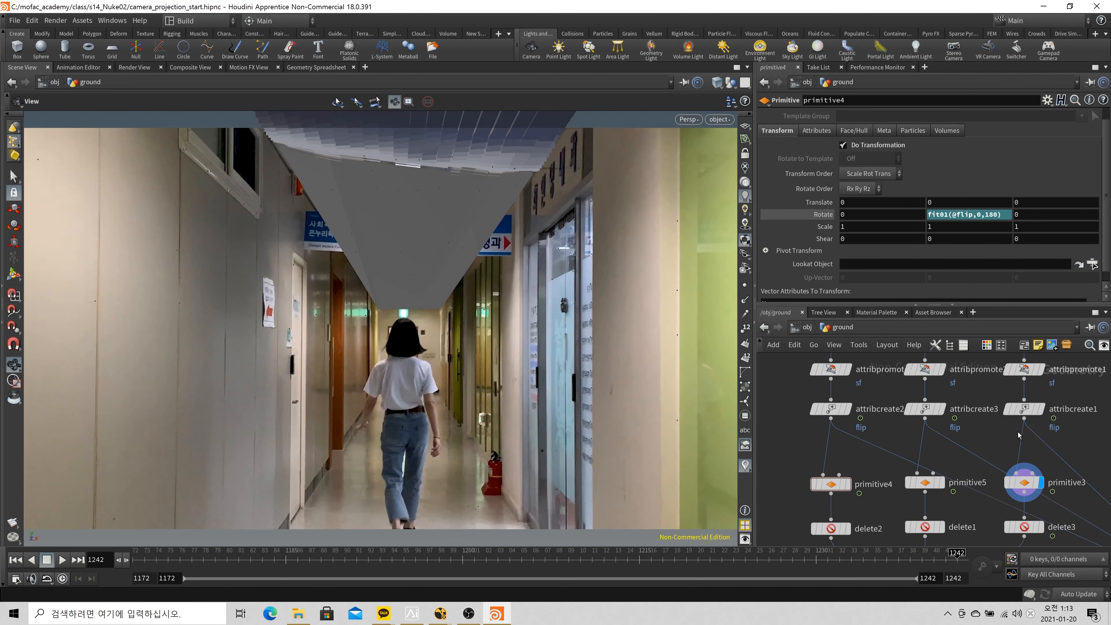
Display primitive4 again, check its wireframe at frame 1172, and scrub its flip animation to frame 1201 and back
scroll(1074, 471, "down", 2)
middle_click_drag(1075, 471, 1004, 415)
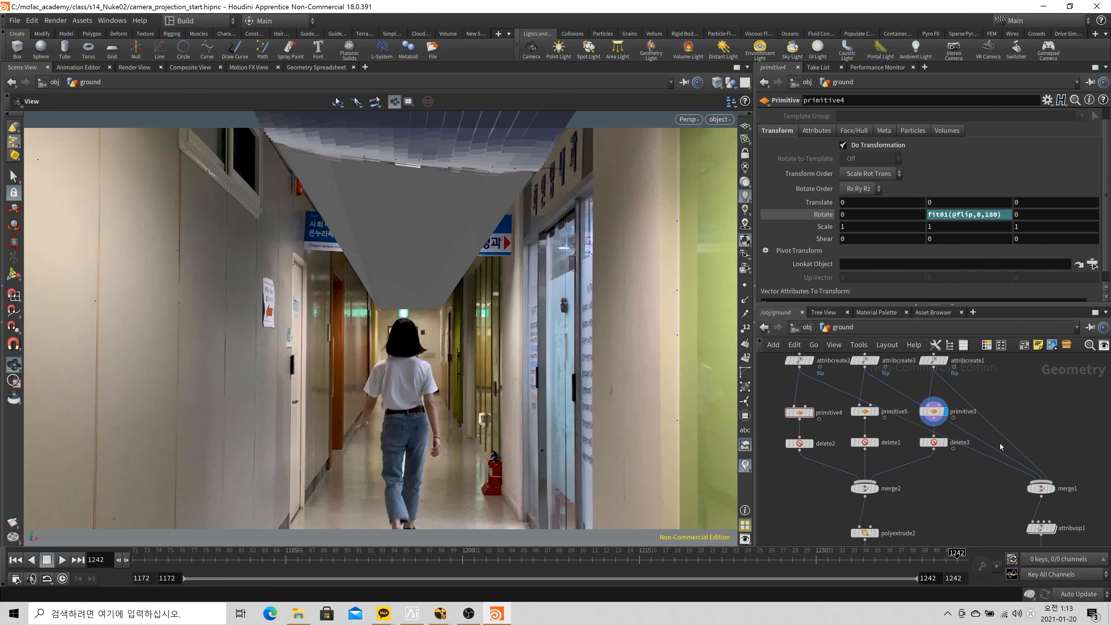
left_click(813, 421)
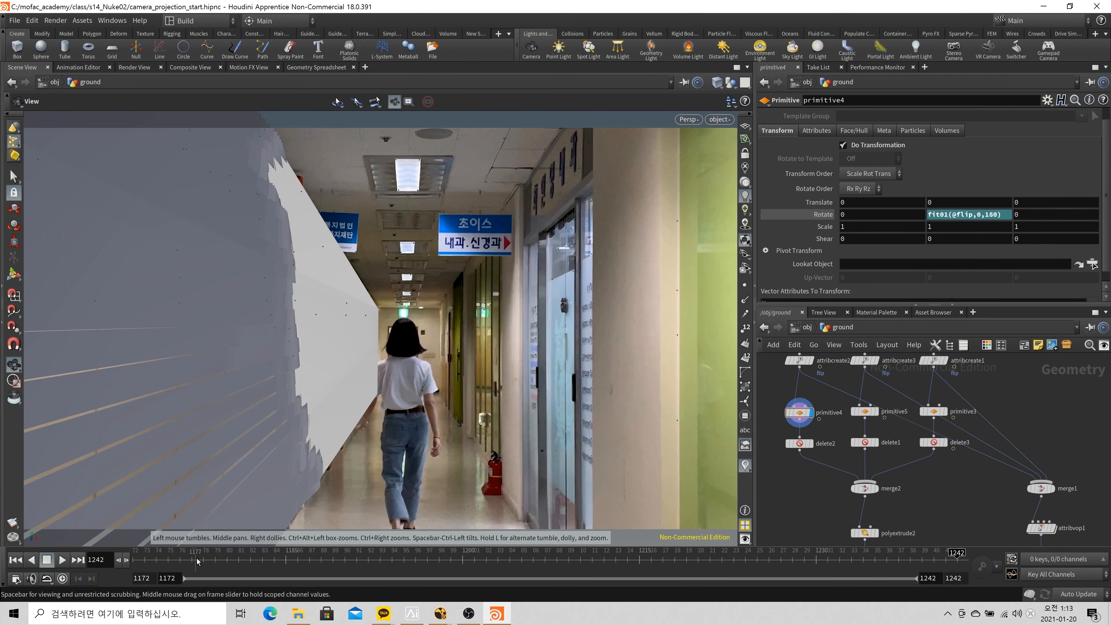
left_click(180, 559)
left_click(144, 561)
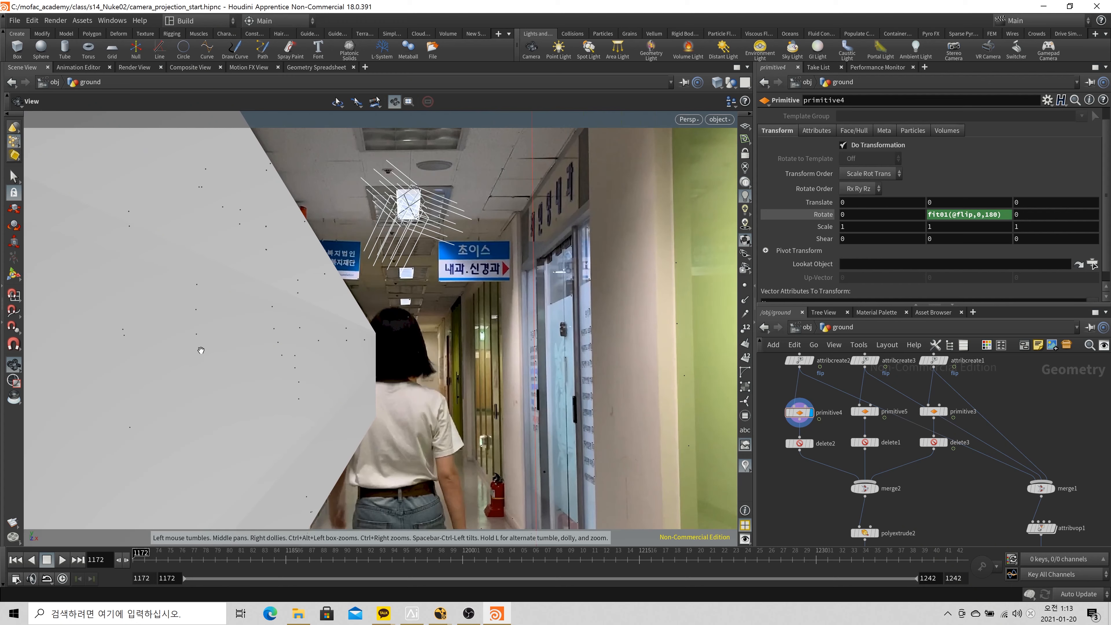
key("w")
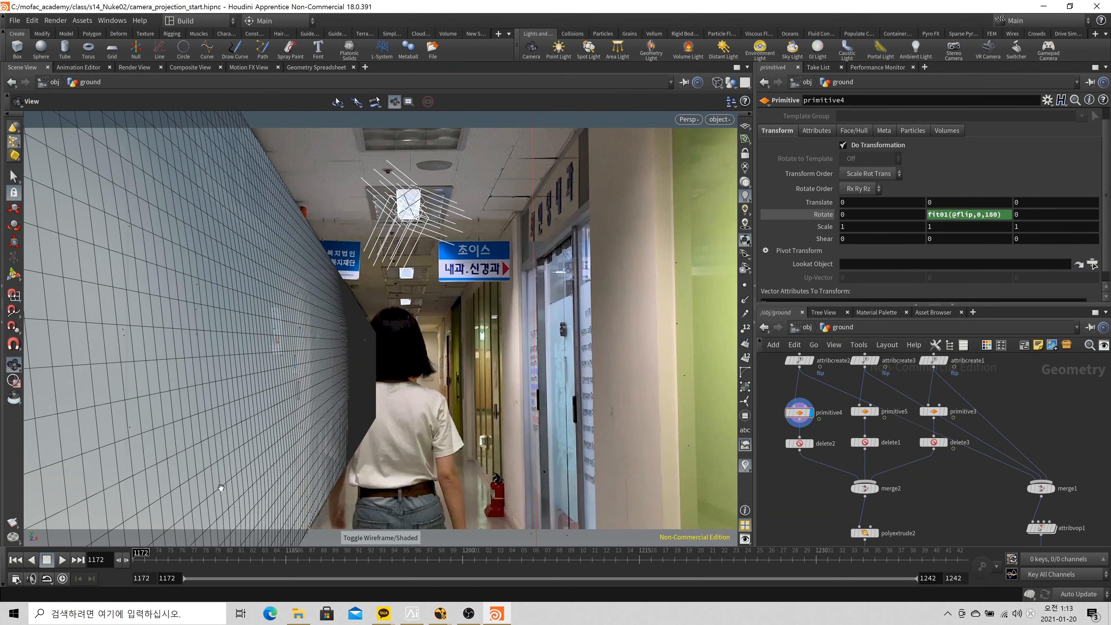
key("w")
left_click_drag(142, 559, 471, 588)
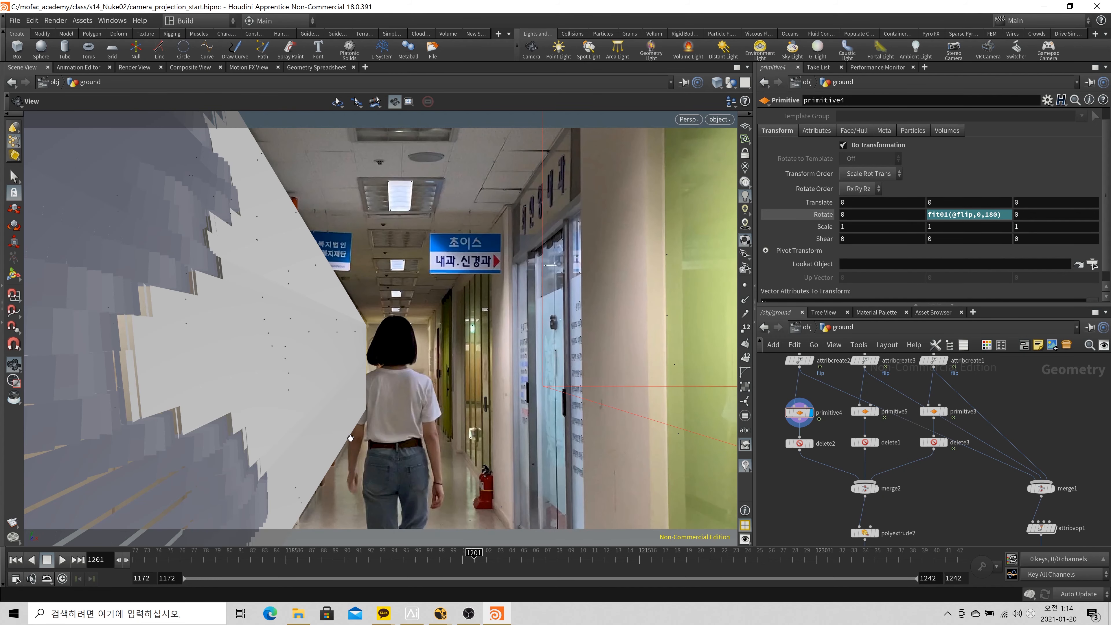
left_click(141, 555)
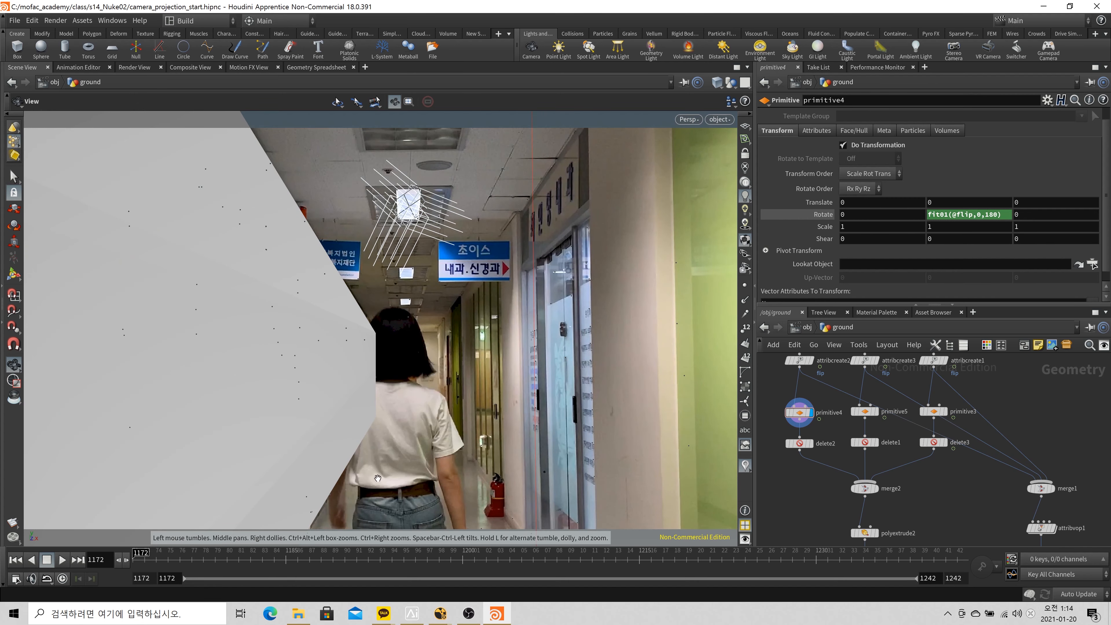
Show wireframe over shaded geometry, scrub the wall's flipping tiles, and display attribcreate2 at frame 1172
key("shift+w")
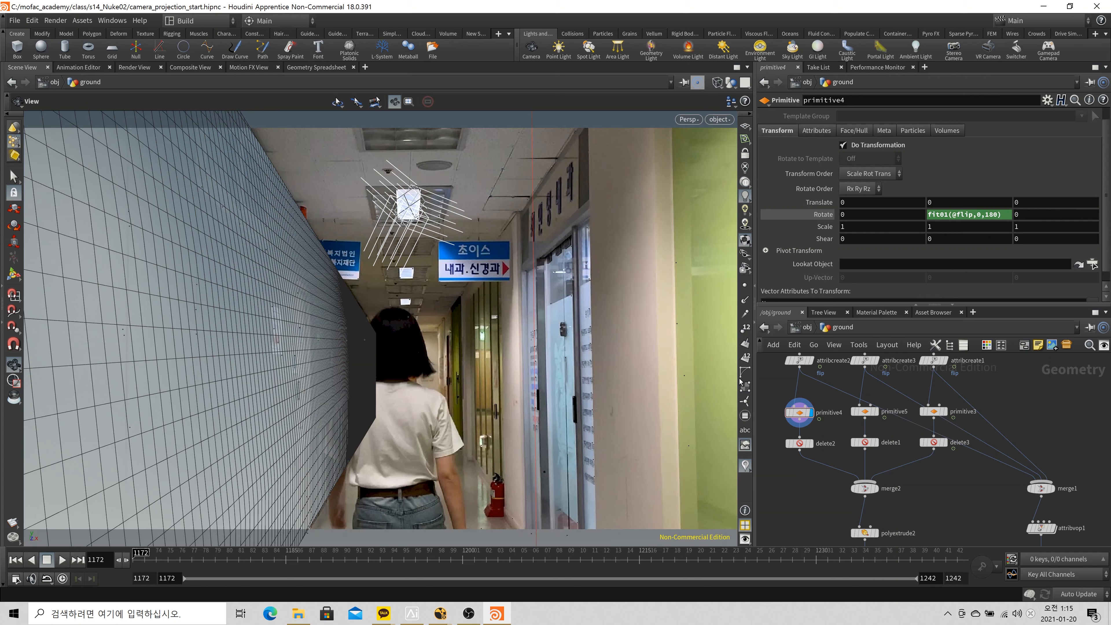
middle_click_drag(782, 485, 801, 500)
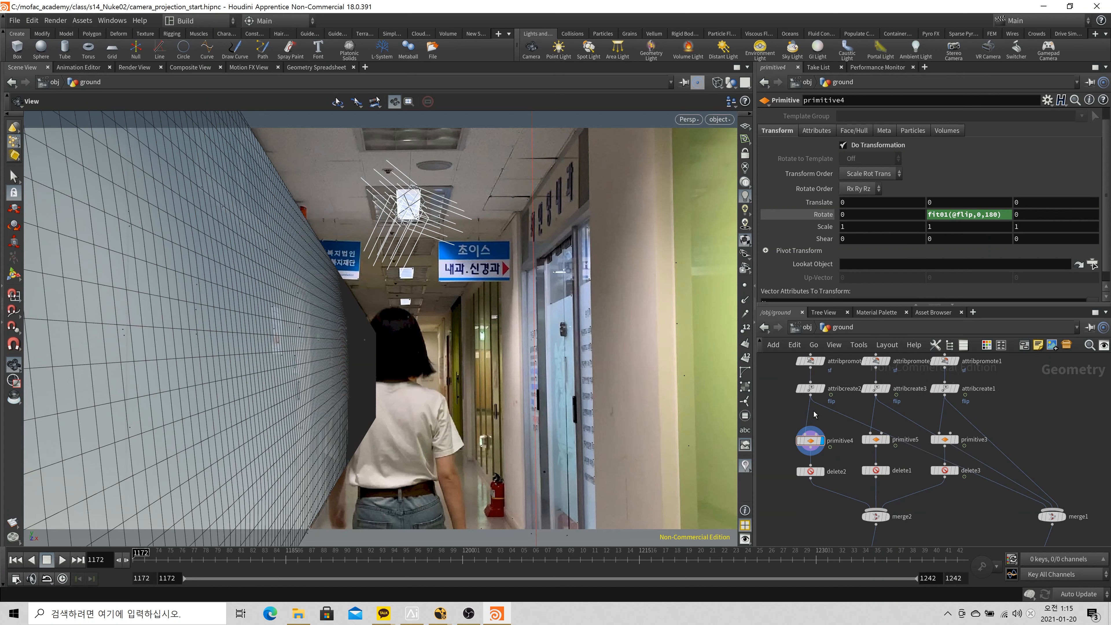
left_click(391, 560)
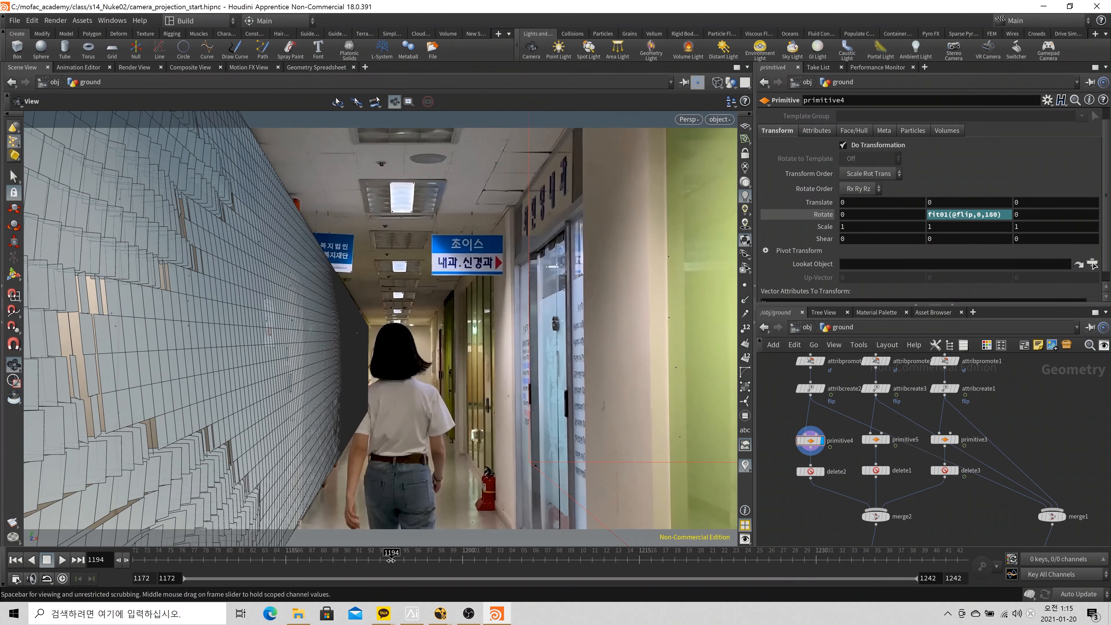
left_click_drag(391, 560, 140, 560)
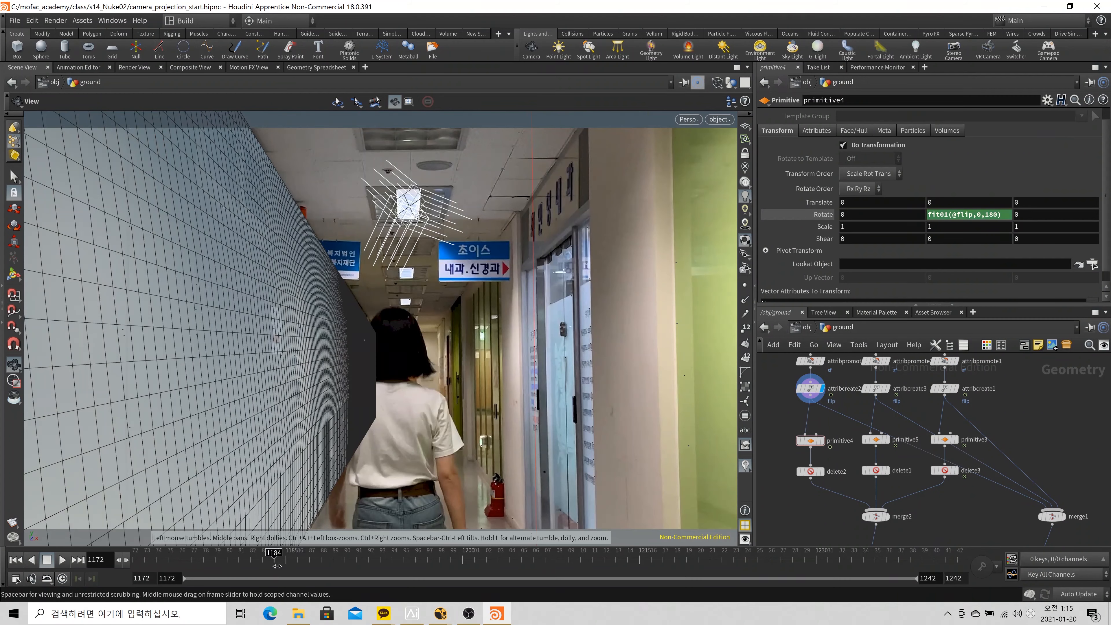
left_click_drag(277, 566, 136, 566)
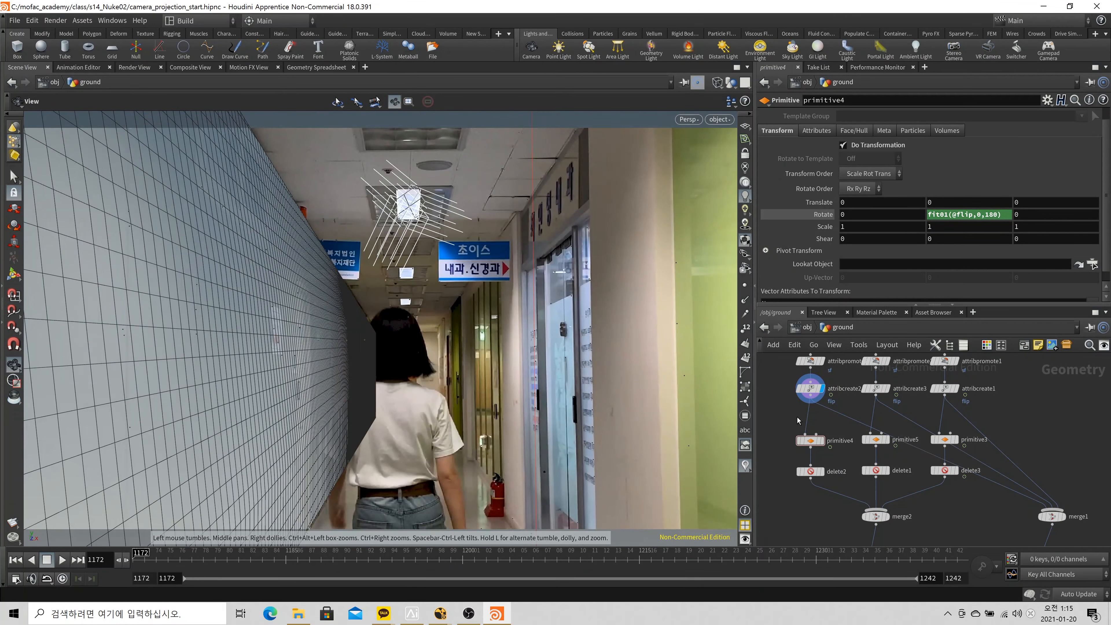
Insert a UV Texture node between attribcreate2 and primitive4, display it, and show its UVs in the UV view
key("Tab")
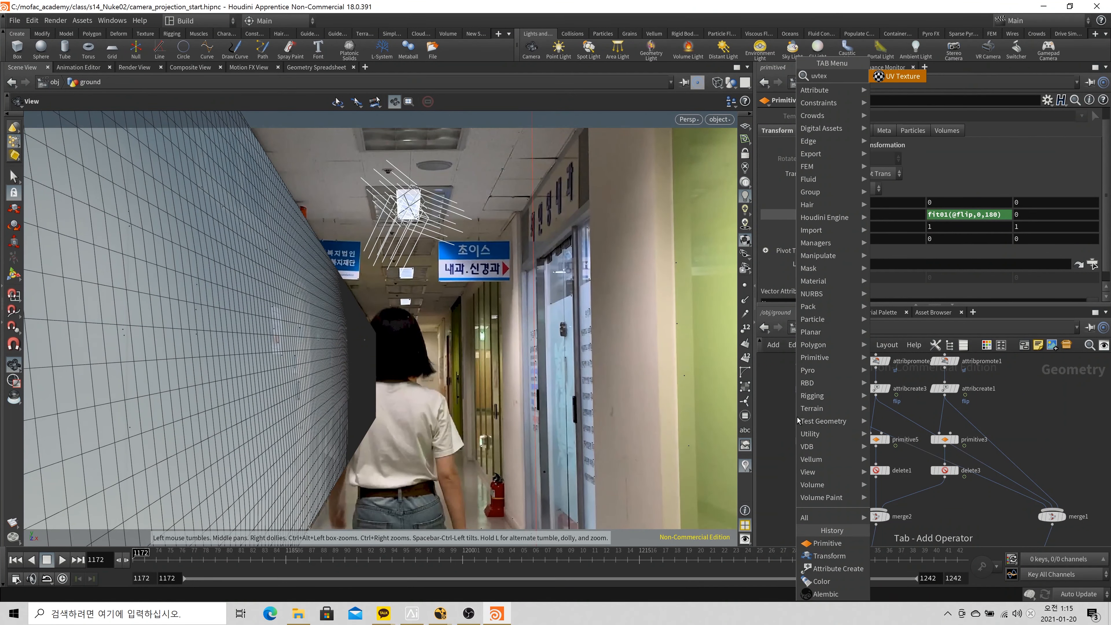
key("Return")
left_click(810, 421)
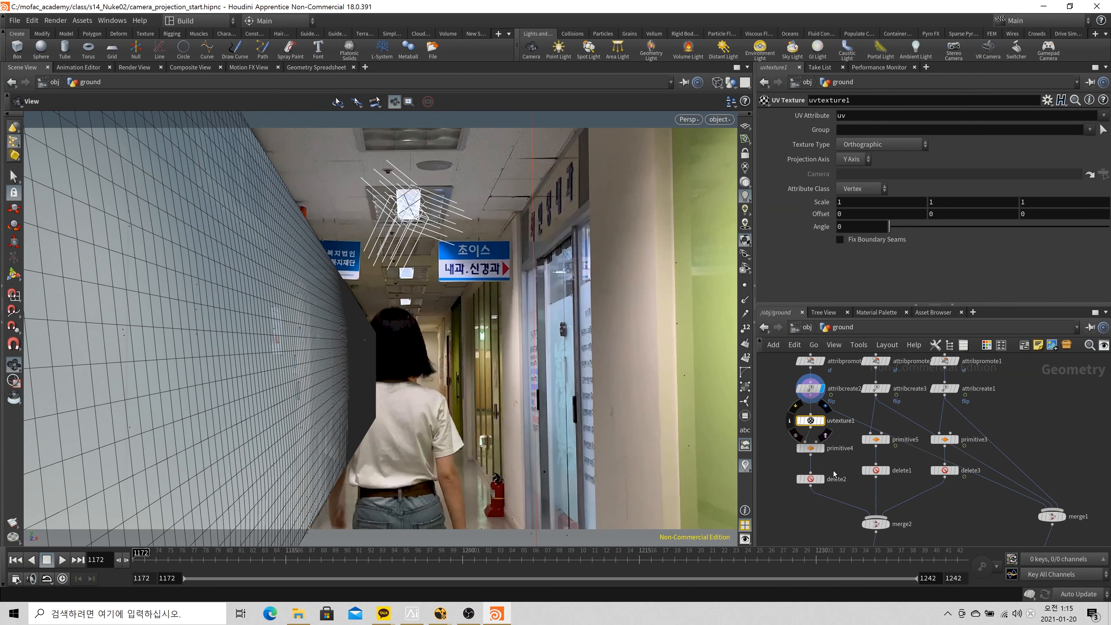
left_click(819, 423)
key("space+5")
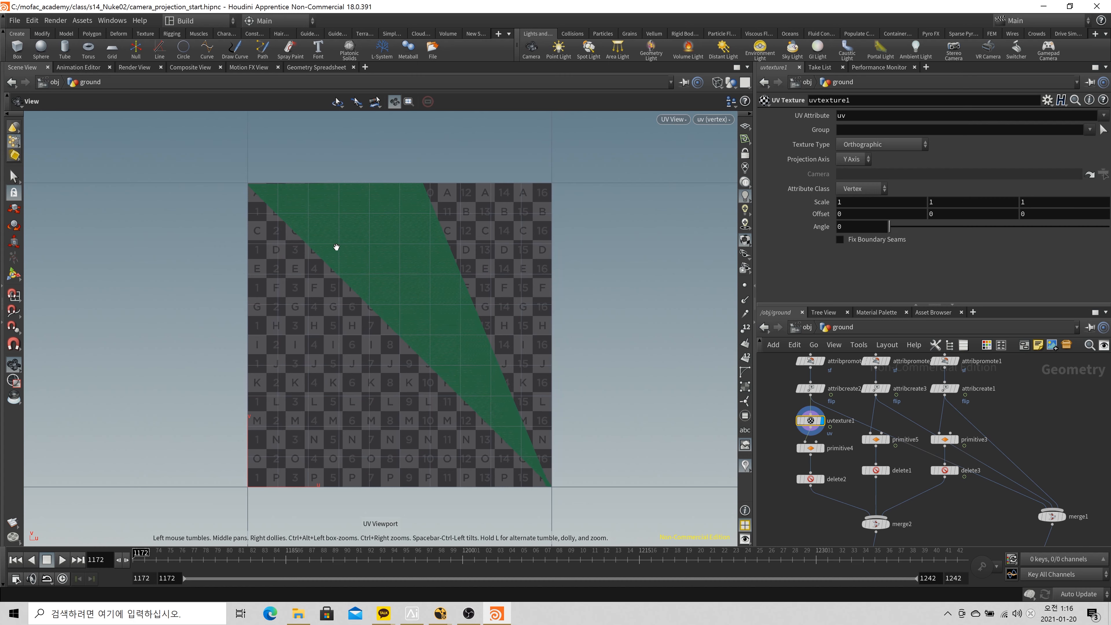
Try the X and Z projection axes on uvtexture1 and compare the result with the wall in perspective view
left_click(853, 159)
left_click(849, 172)
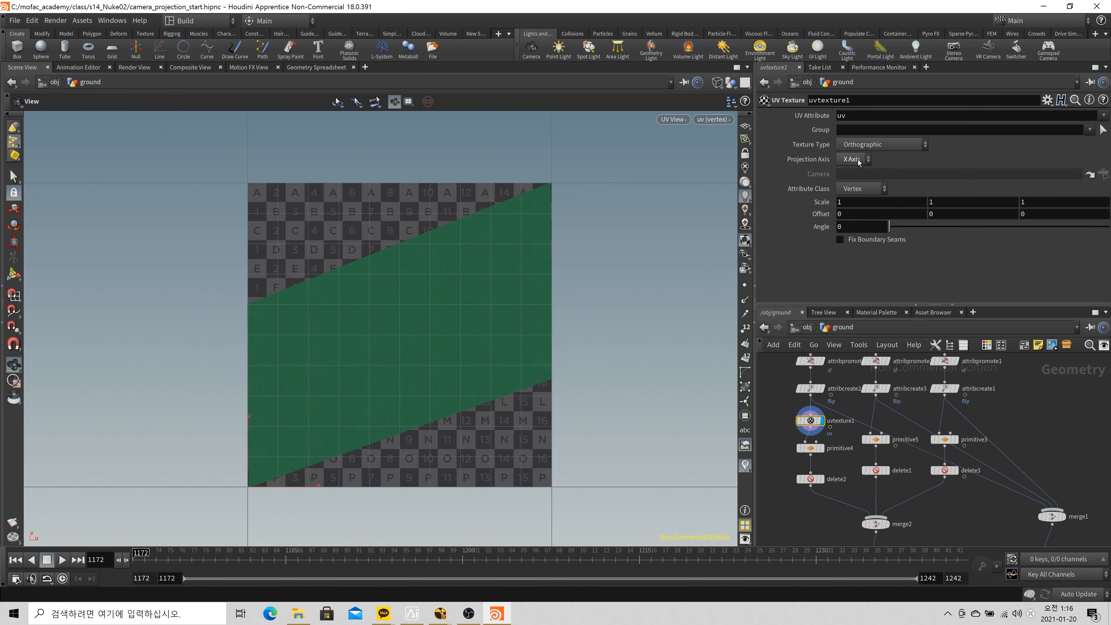
left_click(854, 160)
left_click(849, 198)
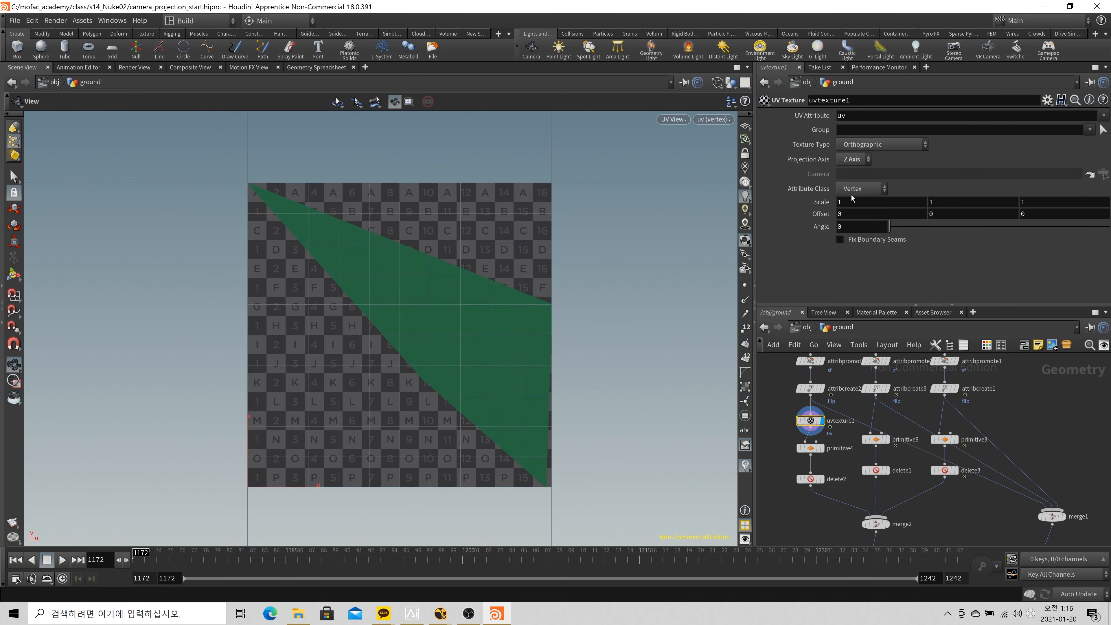
key("space+1")
left_click_drag(437, 368, 333, 459)
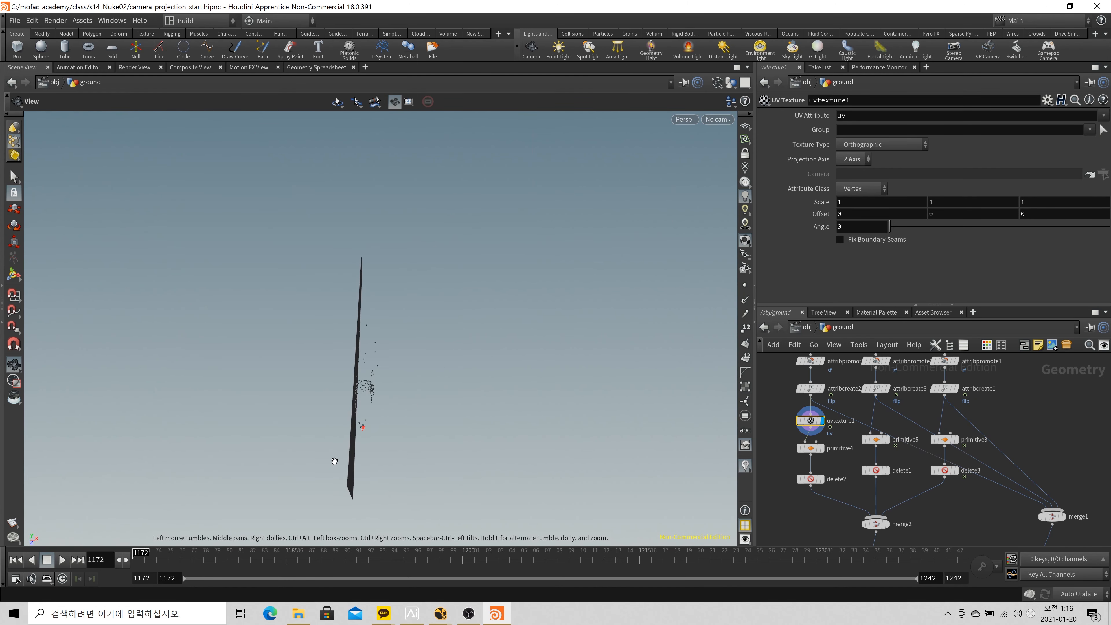
Set uvtexture1's projection axis to X Axis and check the layout in the UV view
left_click(852, 159)
left_click(851, 173)
key("space+5")
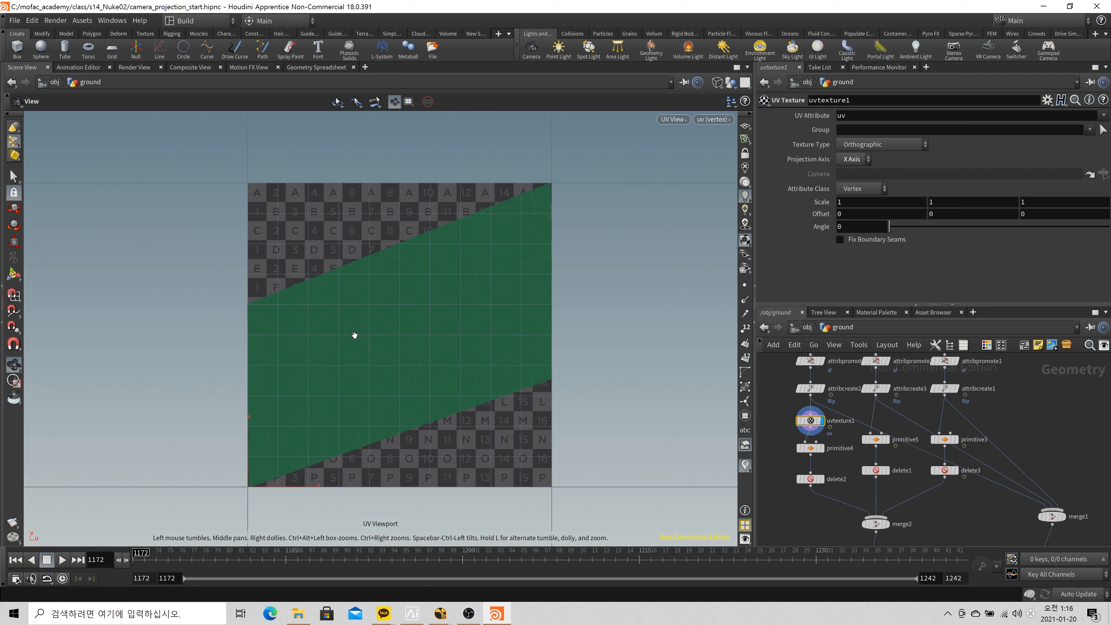
Set uvtexture1's texture type to Perspective From Camera using /obj/camera/Cameras/Camera2/object as the camera
left_click(868, 148)
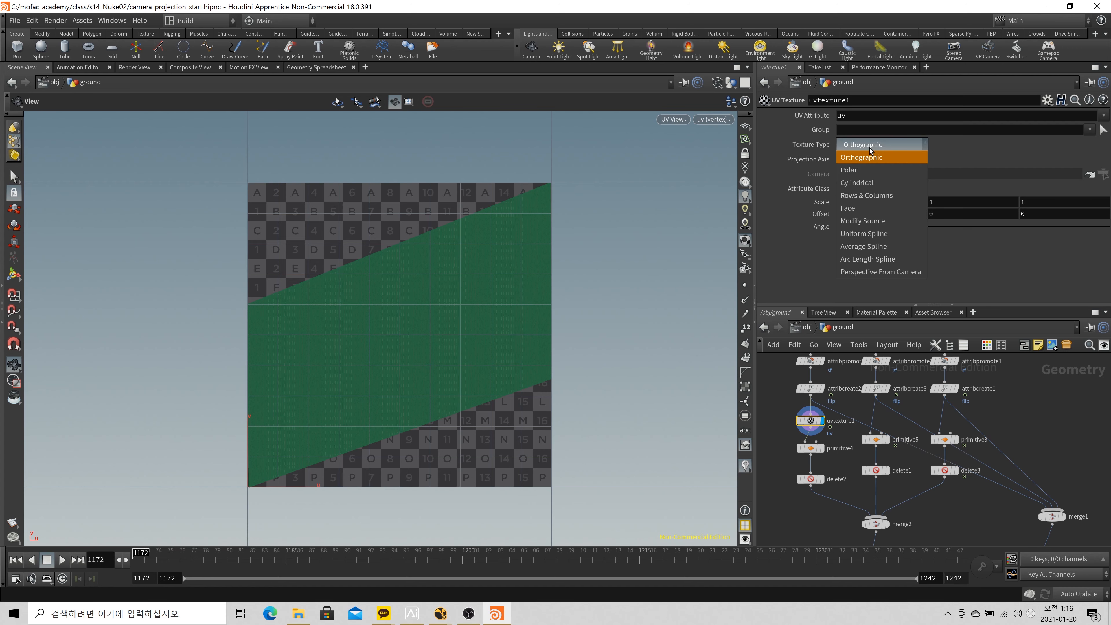
left_click(866, 273)
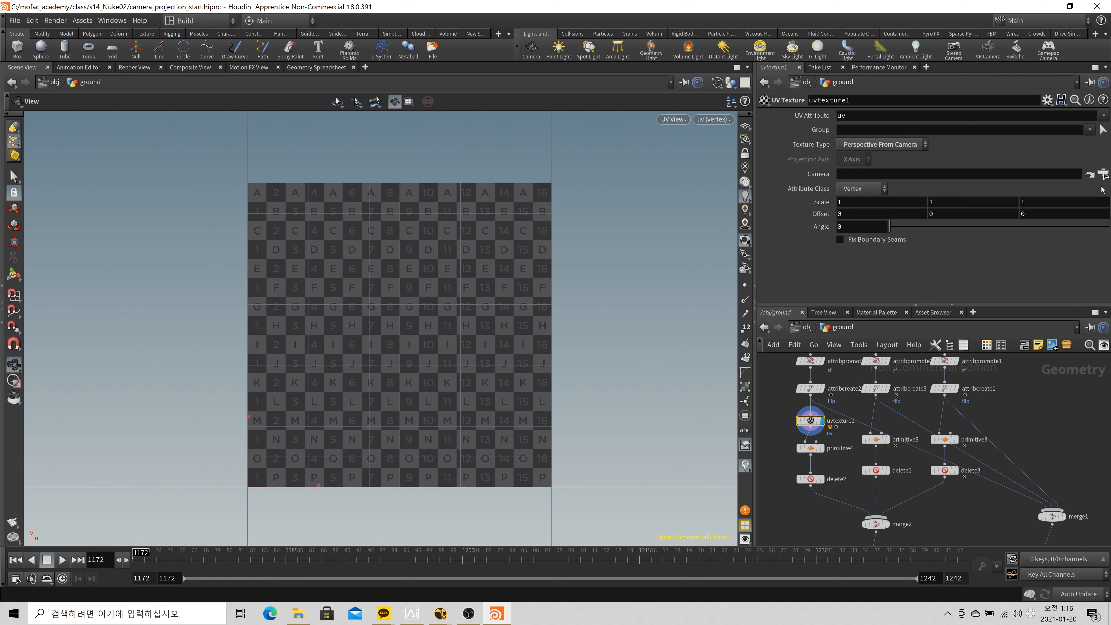
left_click(1102, 174)
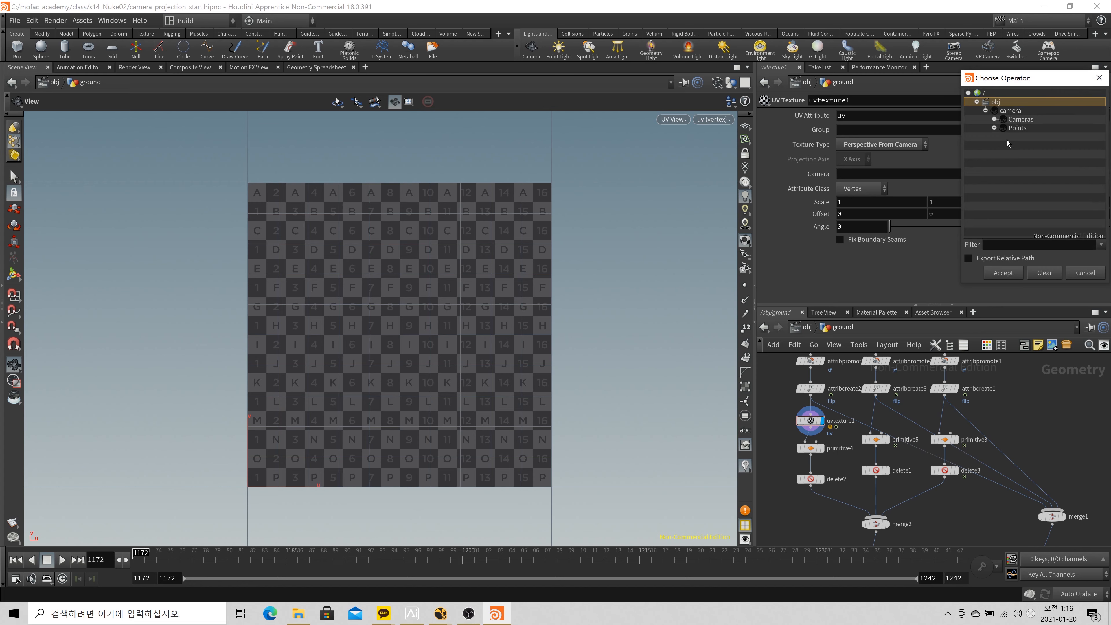
left_click(994, 119)
left_click(1003, 128)
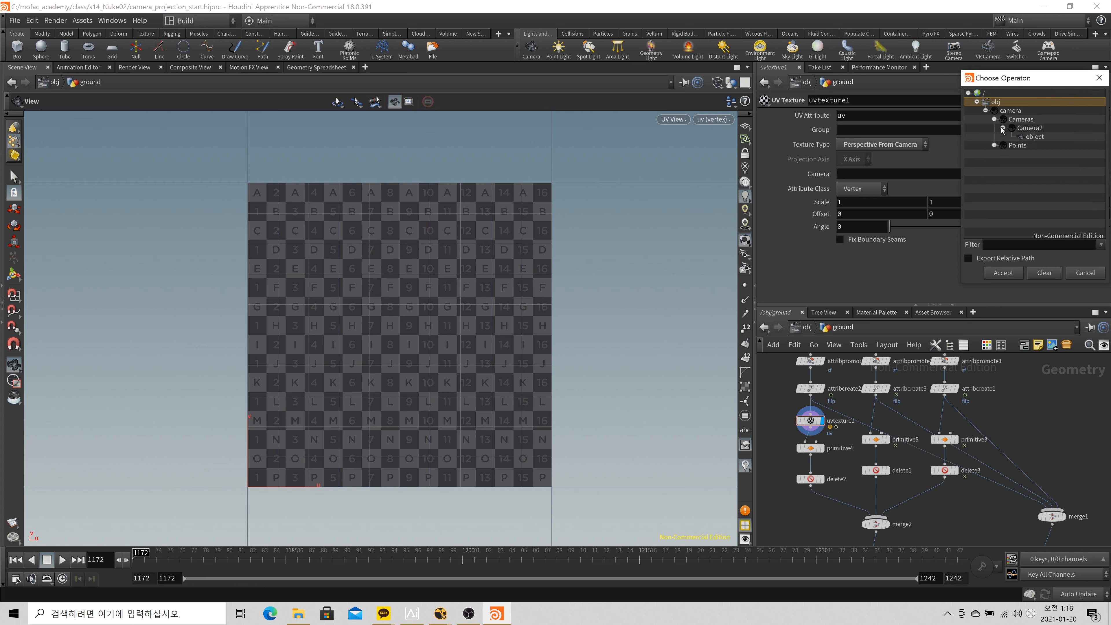
left_click(1032, 139)
left_click(1005, 274)
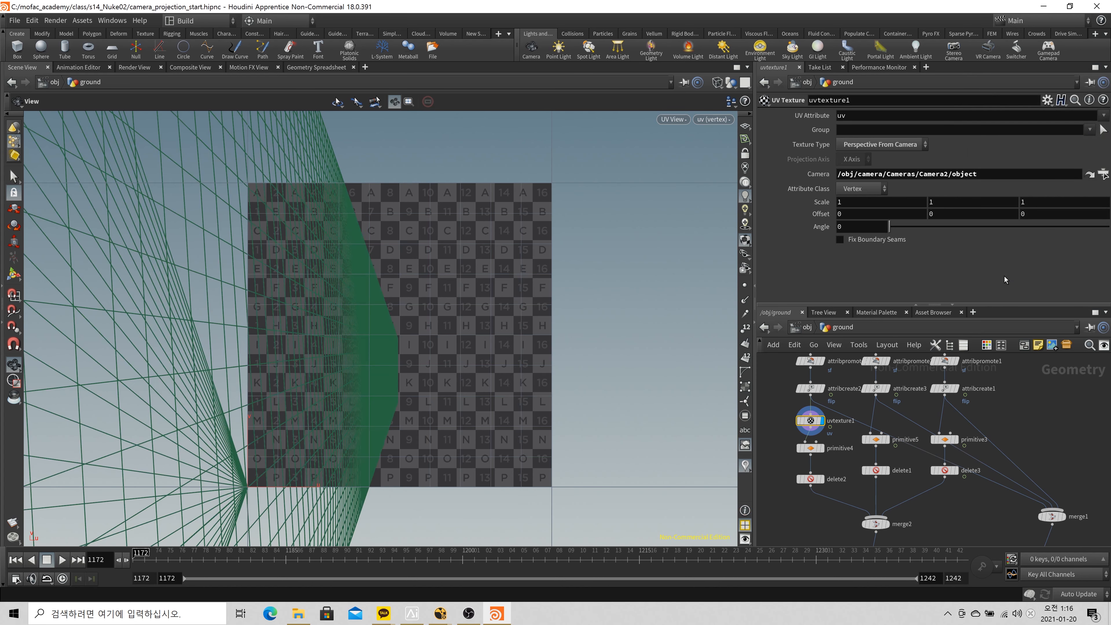
Examine how the camera-projected wall UVs lie inside and beyond the UV tile
scroll(396, 321, "down", 2)
key("space+1")
key("space+5")
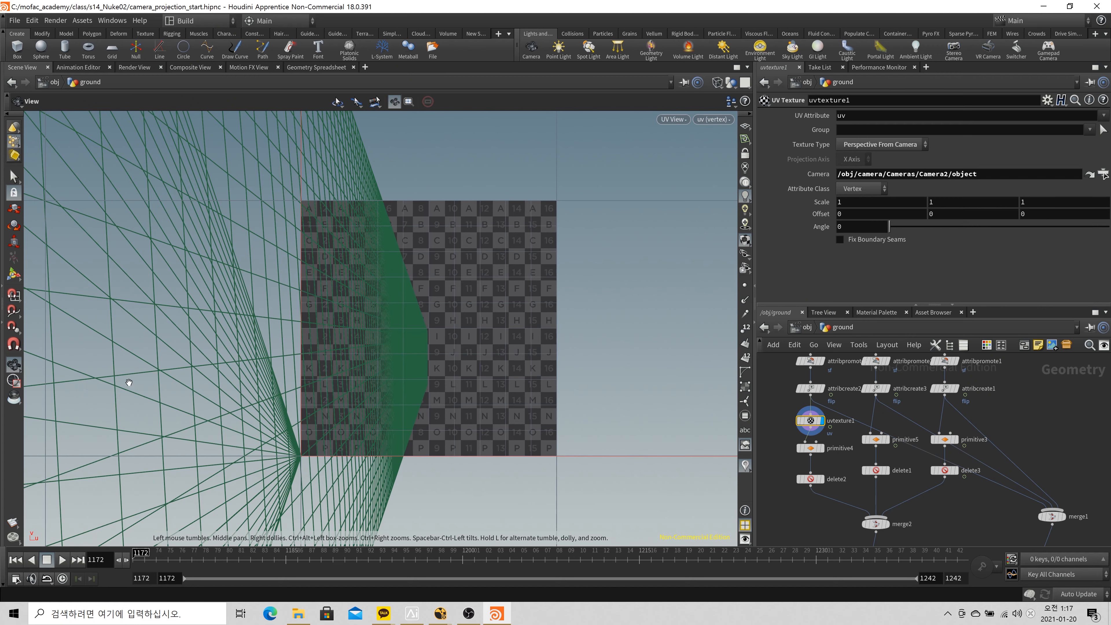
scroll(118, 371, "down", 3)
scroll(119, 370, "down", 10)
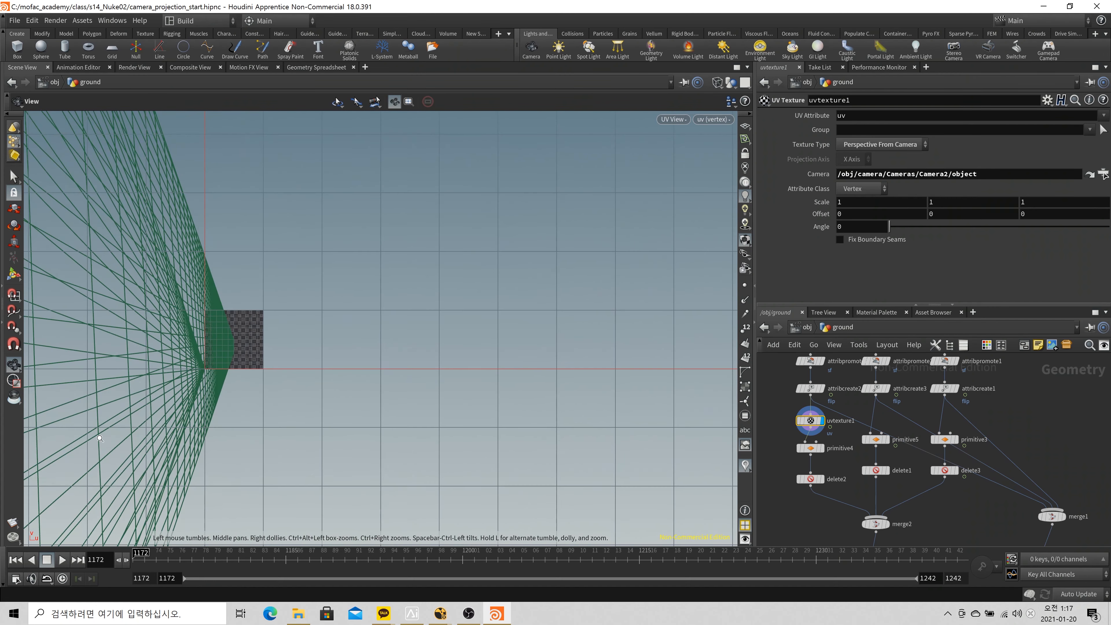
middle_click_drag(119, 371, 223, 412)
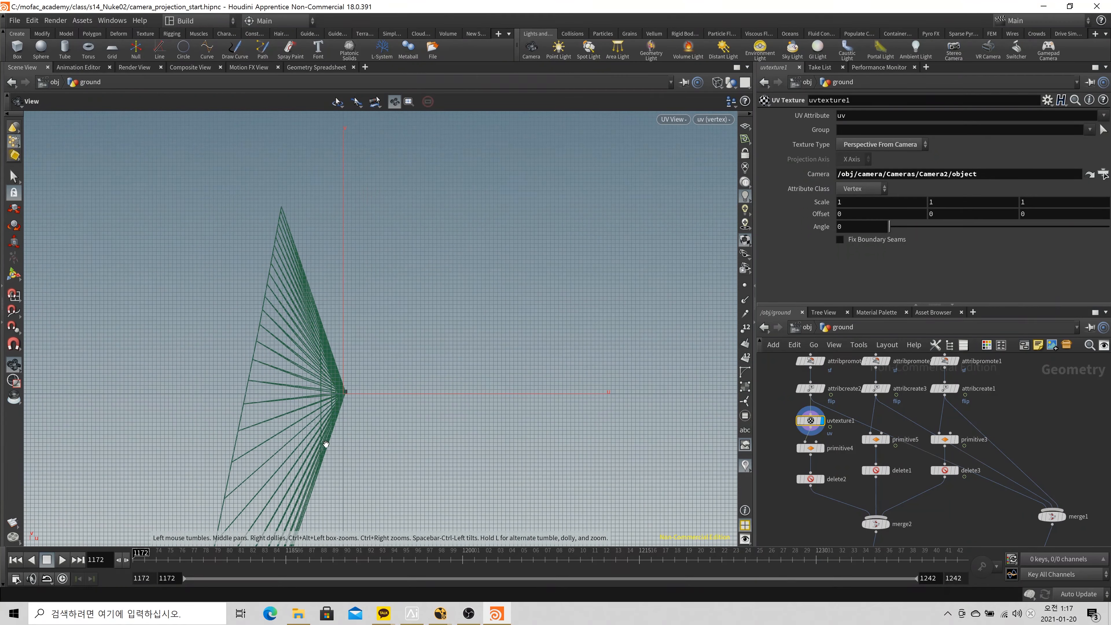
right_click_drag(325, 443, 464, 290)
right_click_drag(353, 341, 436, 303)
middle_click_drag(437, 303, 412, 367)
scroll(412, 368, "up", 5)
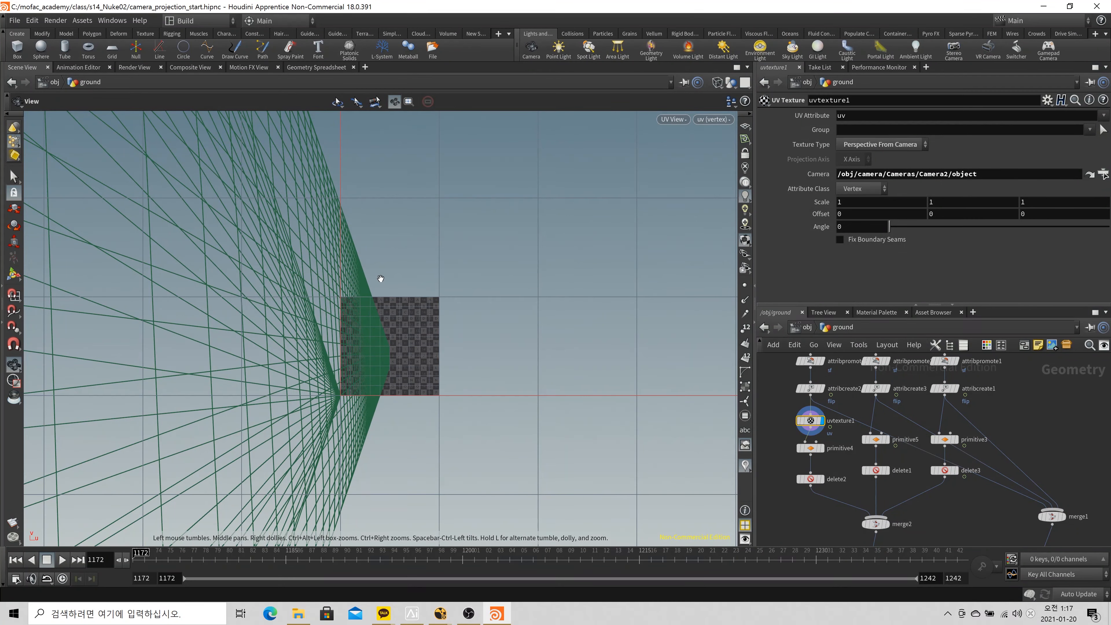
right_click_drag(387, 347, 503, 333)
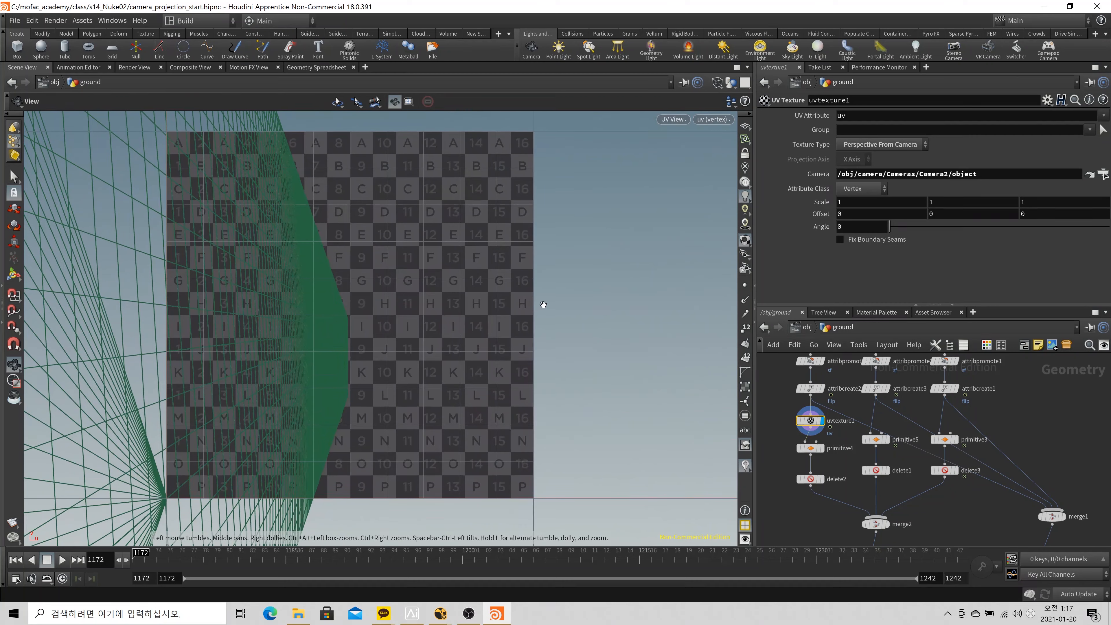
Return to the perspective view and look through camera/Cameras/Camera2/object
left_click(721, 121)
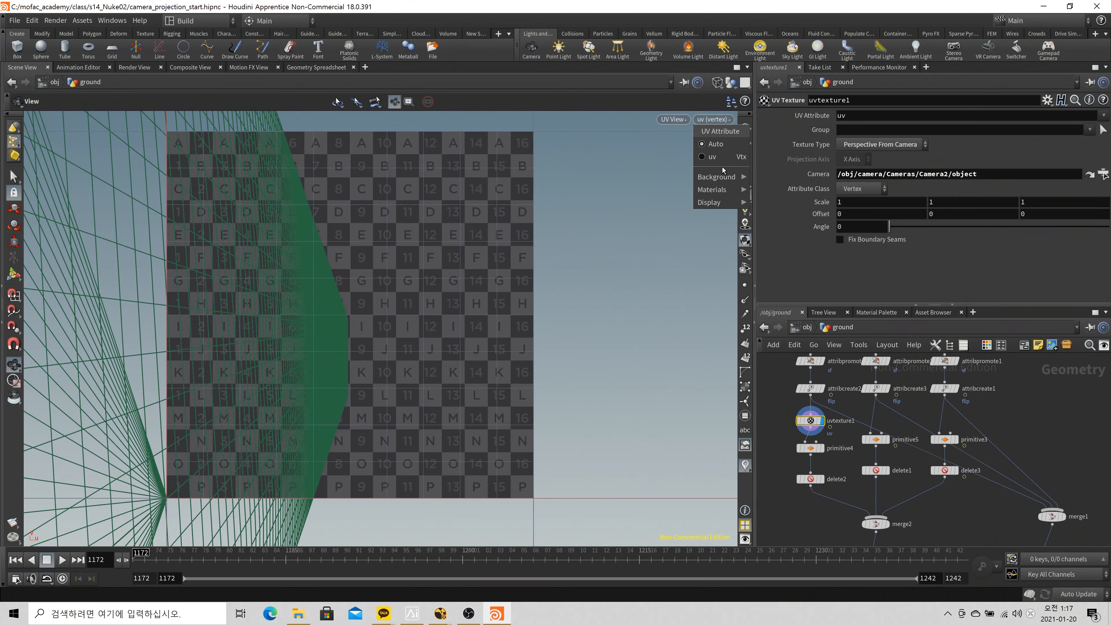
key("space+1")
left_click(718, 119)
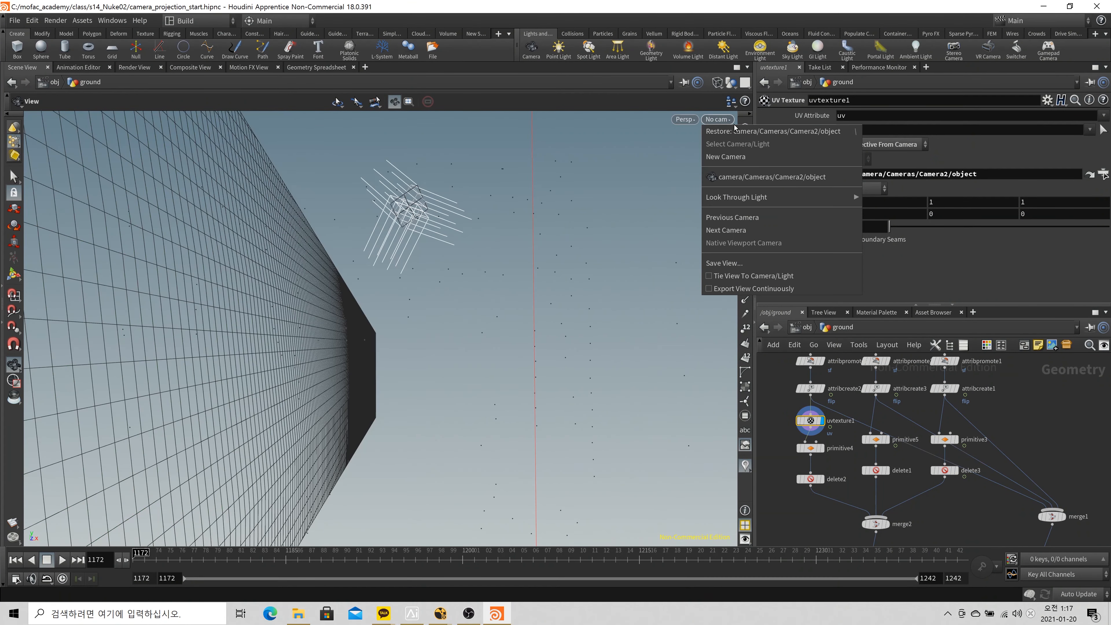
left_click(770, 178)
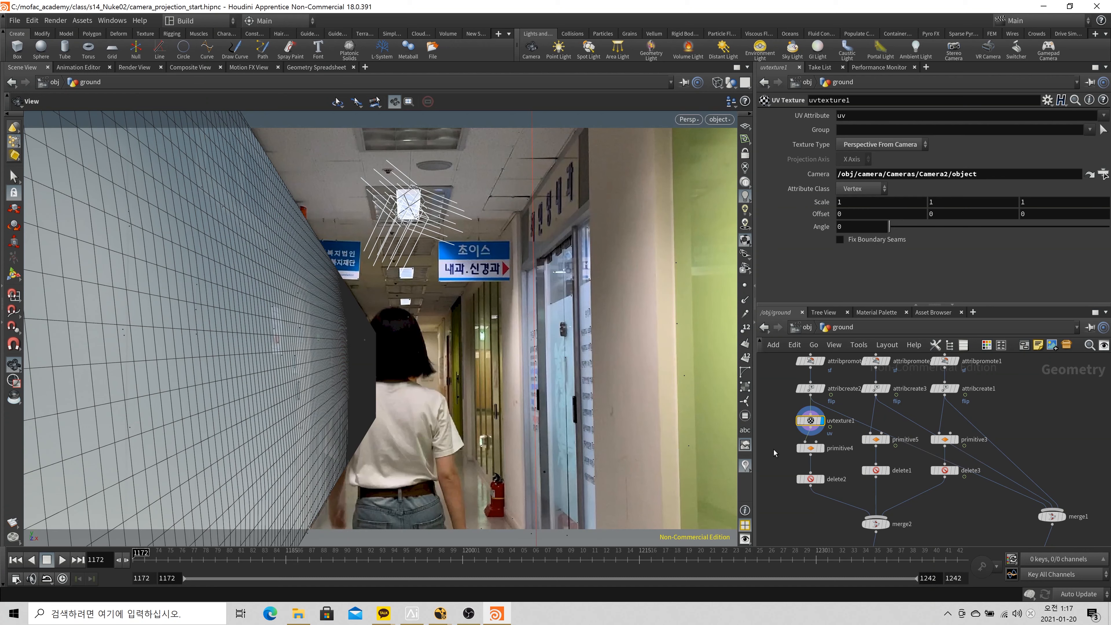
Add a UV Quick Shade node fed by uvtexture1 and display its result on the wall
middle_click_drag(775, 453, 802, 449)
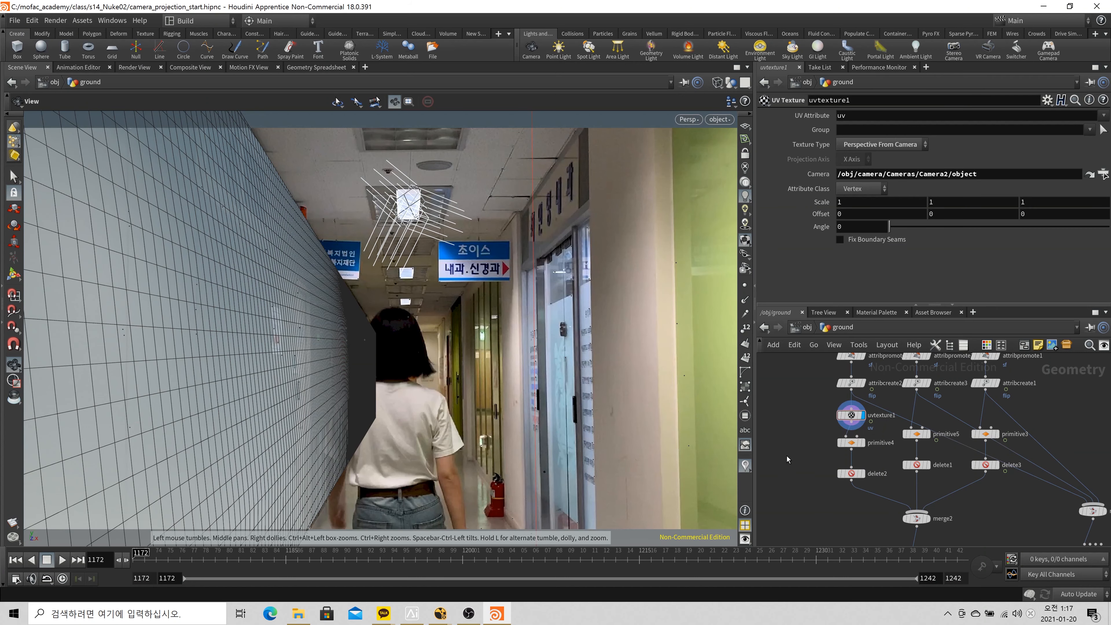
key("Tab")
type("uvq")
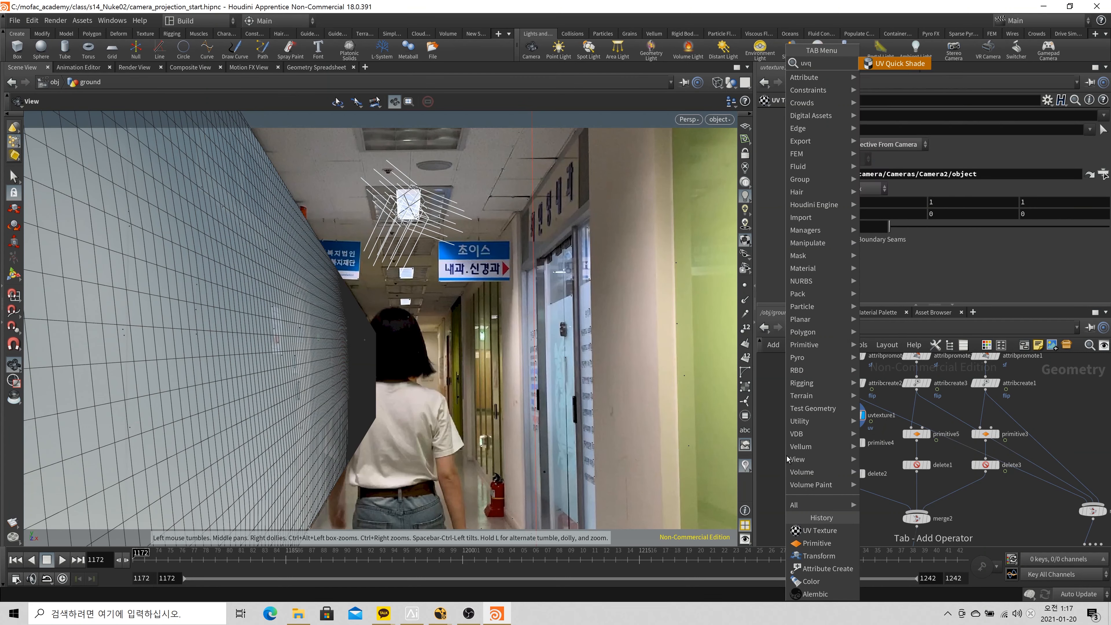
key("Return")
left_click(787, 456)
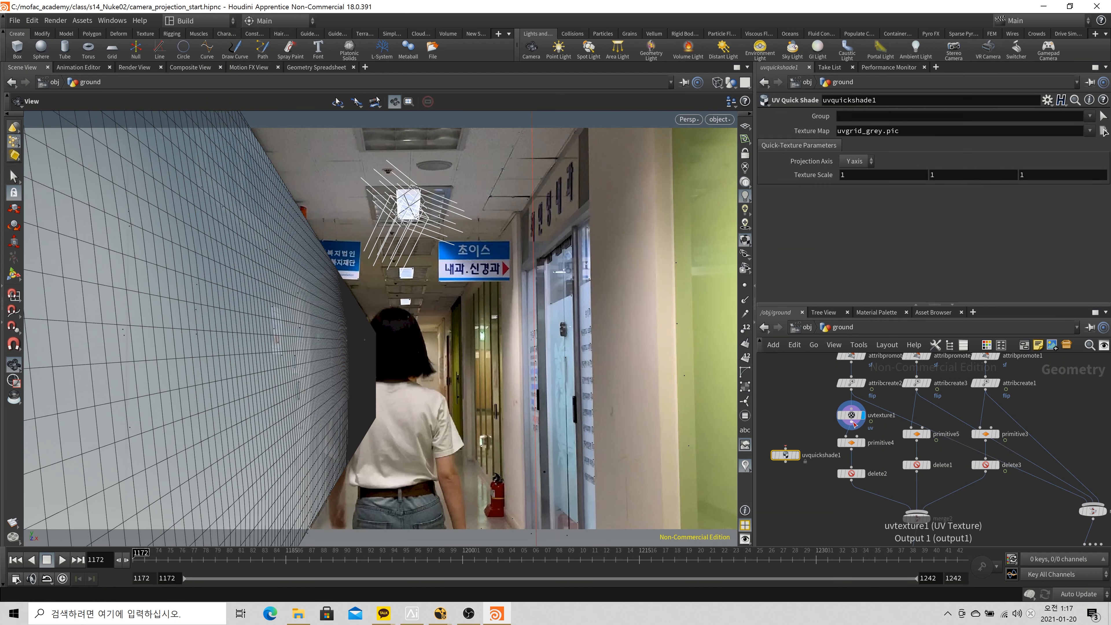
left_click(801, 458)
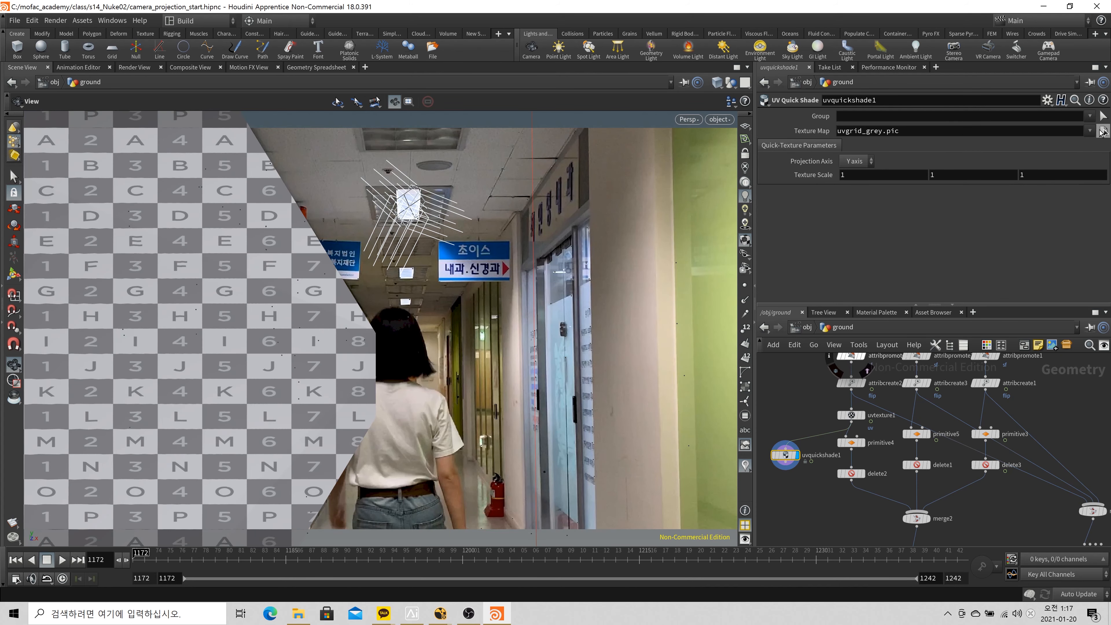
Set uvquickshade1's texture map to $HIP/src_img/bg/bg_retime.$F.jpg and scrub the timeline to check the projected footage
left_click(1104, 130)
double_click(247, 134)
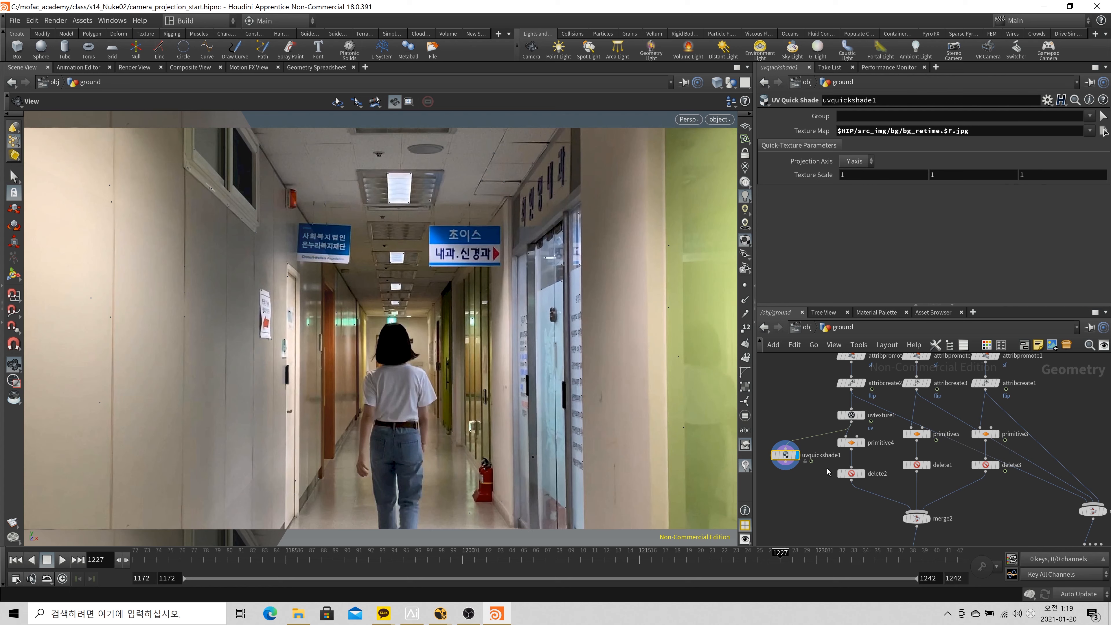
left_click_drag(281, 560, 220, 564)
Rewire uvquickshade1 to take primitive4 as its input instead of uvtexture1 and display the textured result
scroll(865, 419, "up", 3)
left_click(861, 414)
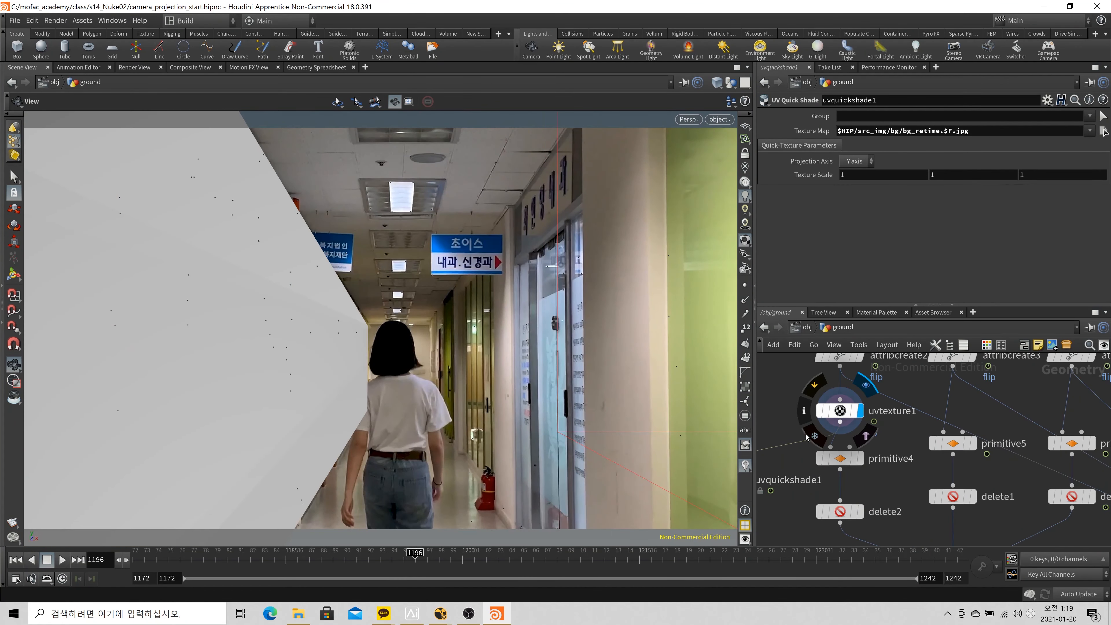
scroll(840, 445, "down", 2)
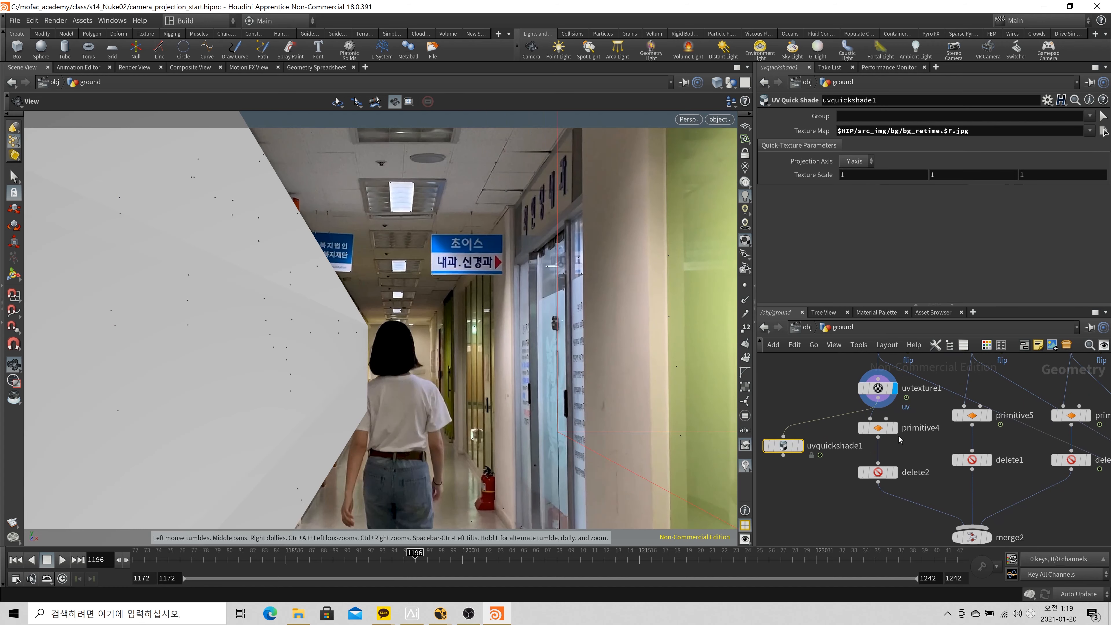
left_click(895, 427)
left_click(356, 562)
left_click_drag(304, 565, 416, 562)
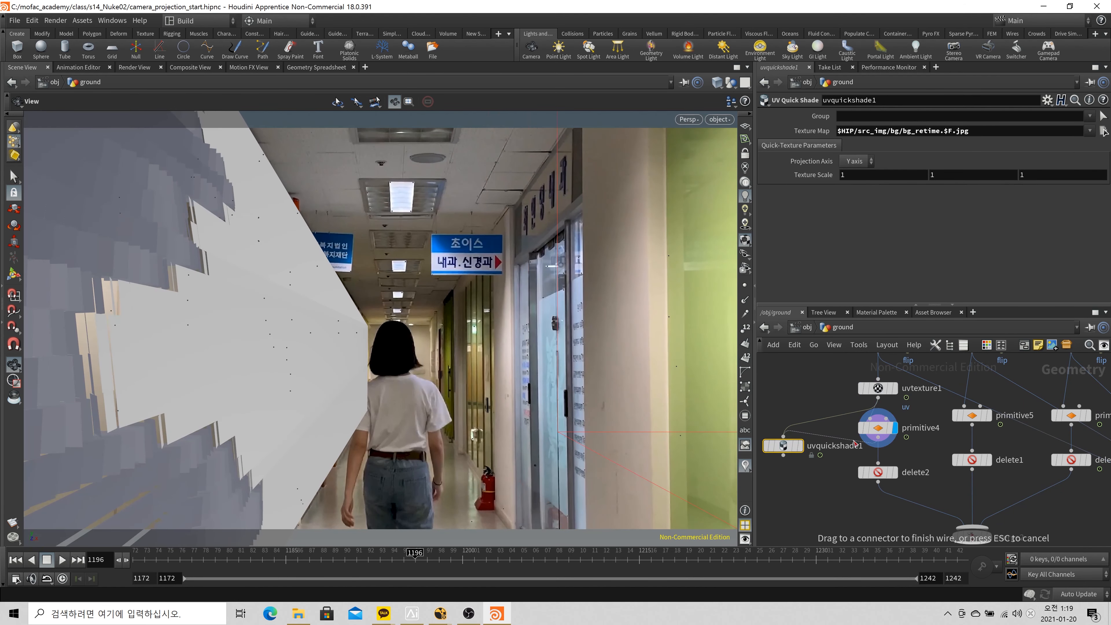
left_click(798, 446)
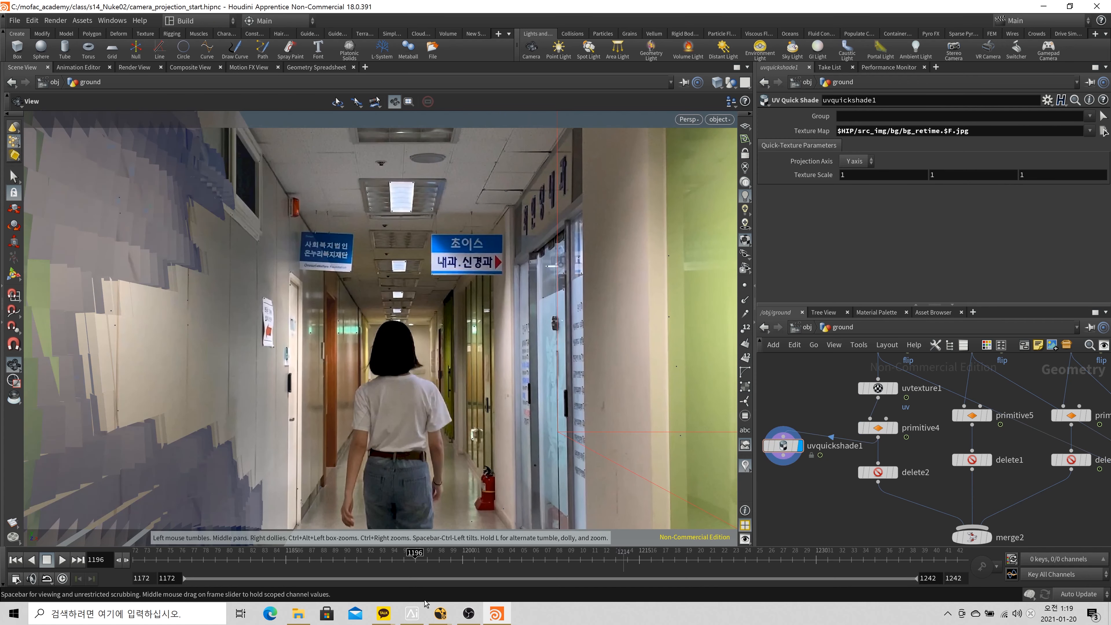
Scrub frames 1172 to 1242 with the background image shown and hidden, examining the projected texture on the flipping wall pieces
left_click(191, 560)
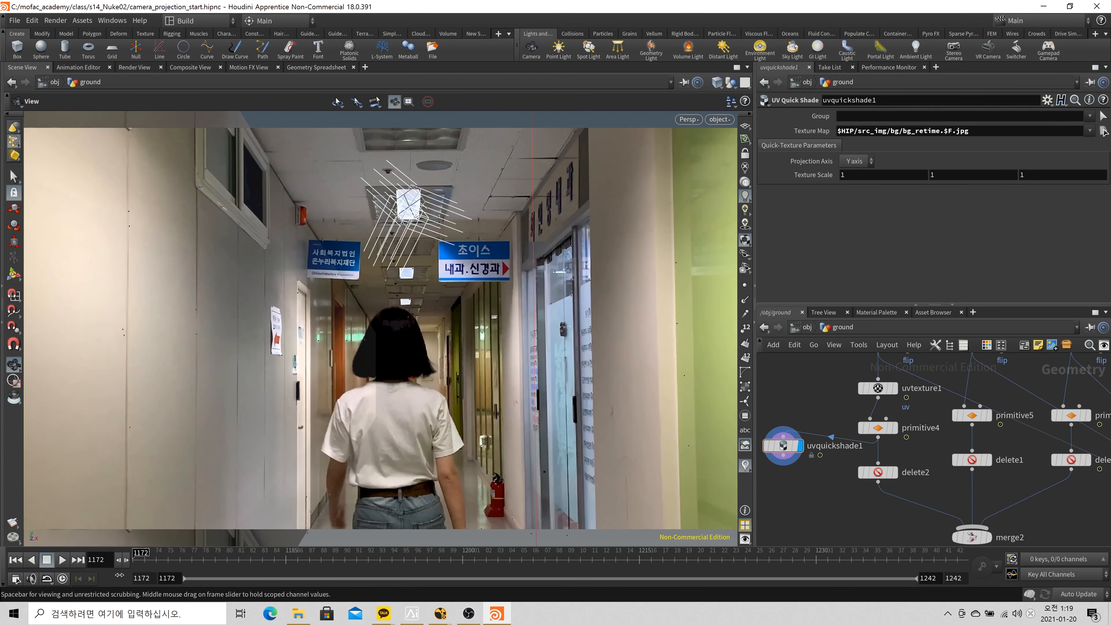
left_click_drag(214, 552, 733, 550)
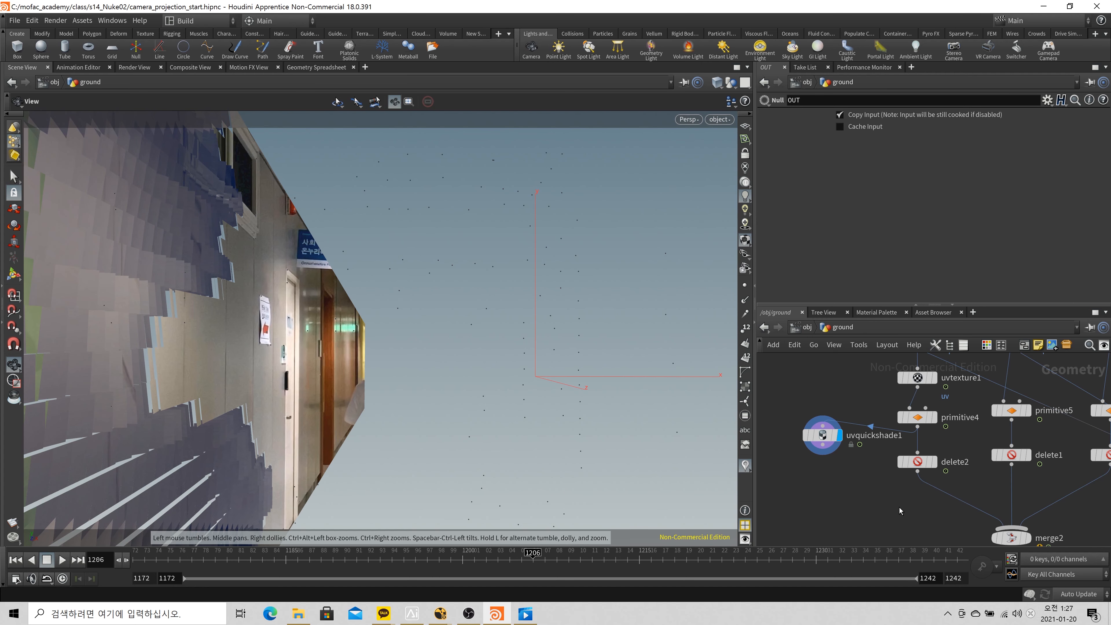
left_click(751, 447)
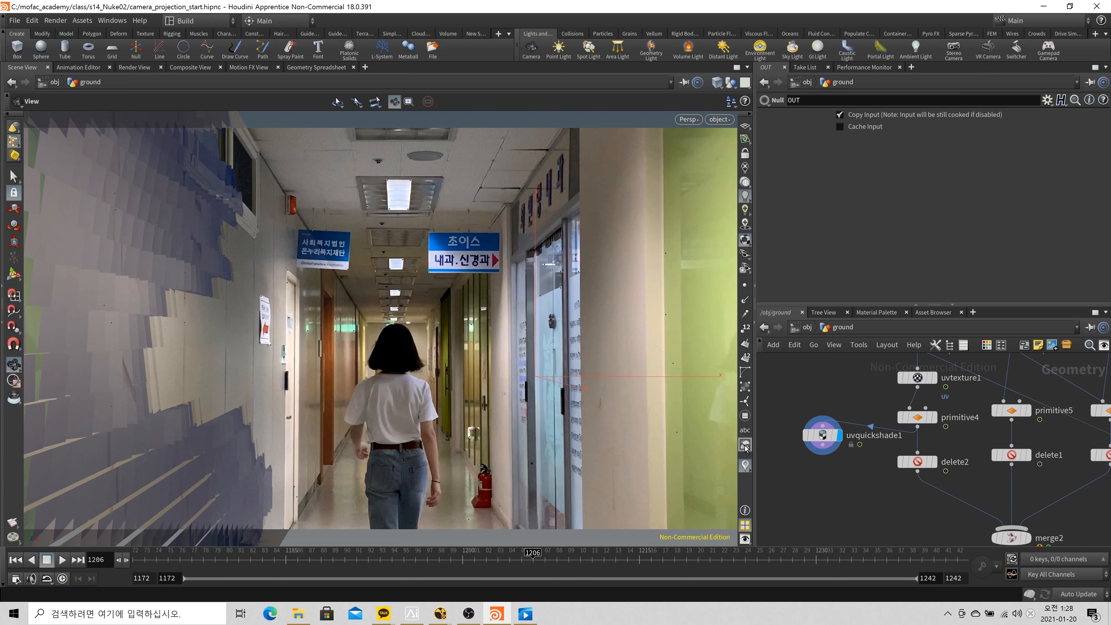
left_click_drag(288, 398, 292, 300)
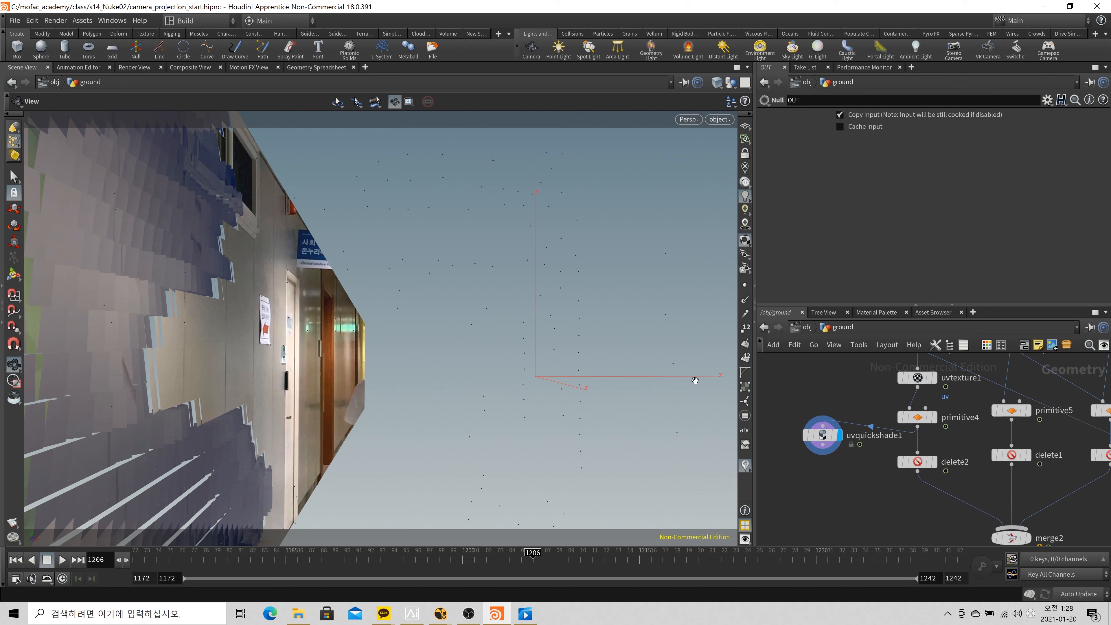
left_click_drag(859, 484, 811, 400)
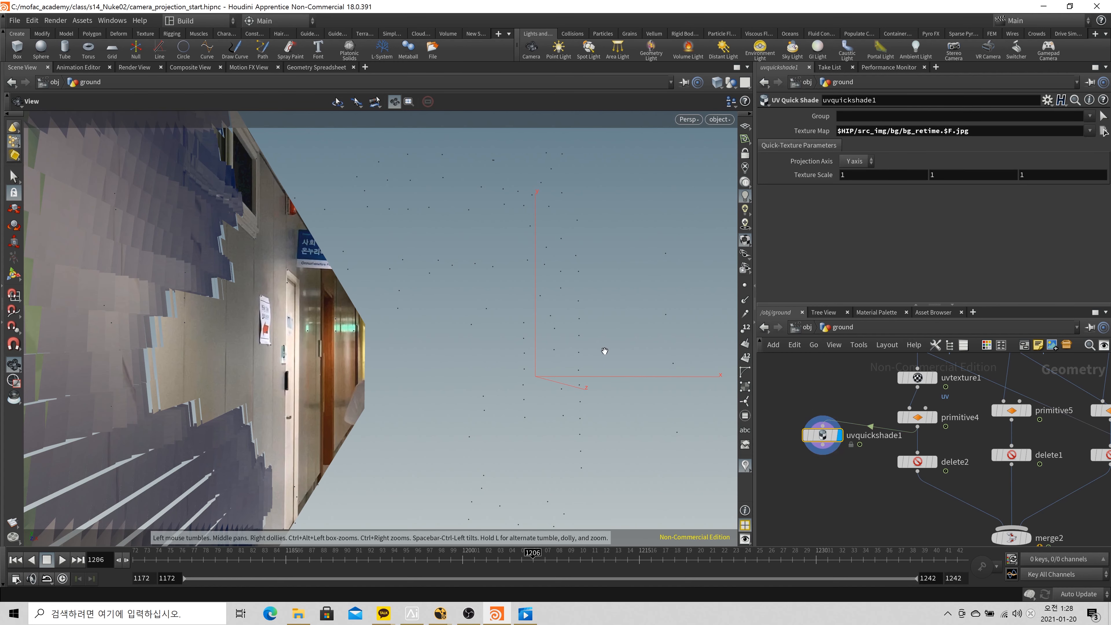
left_click(747, 451)
mouse_move(262, 557)
left_mouse_down()
mouse_move(209, 556)
mouse_move(839, 553)
mouse_move(793, 553)
left_mouse_up()
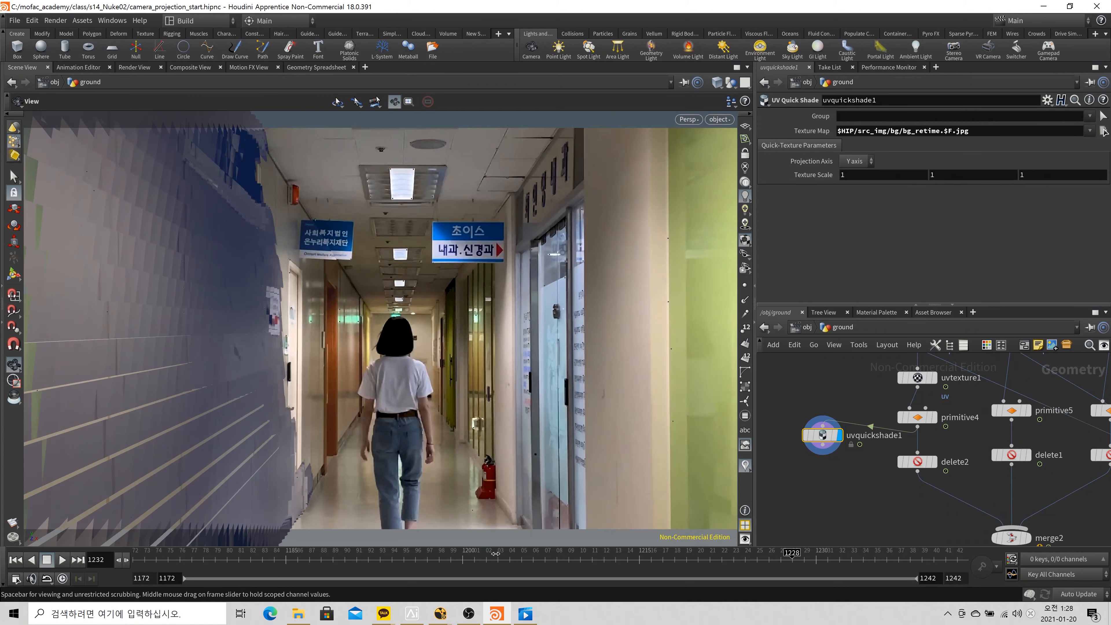
mouse_move(495, 554)
left_mouse_down()
mouse_move(73, 569)
mouse_move(961, 560)
mouse_move(613, 584)
mouse_move(127, 580)
left_mouse_up()
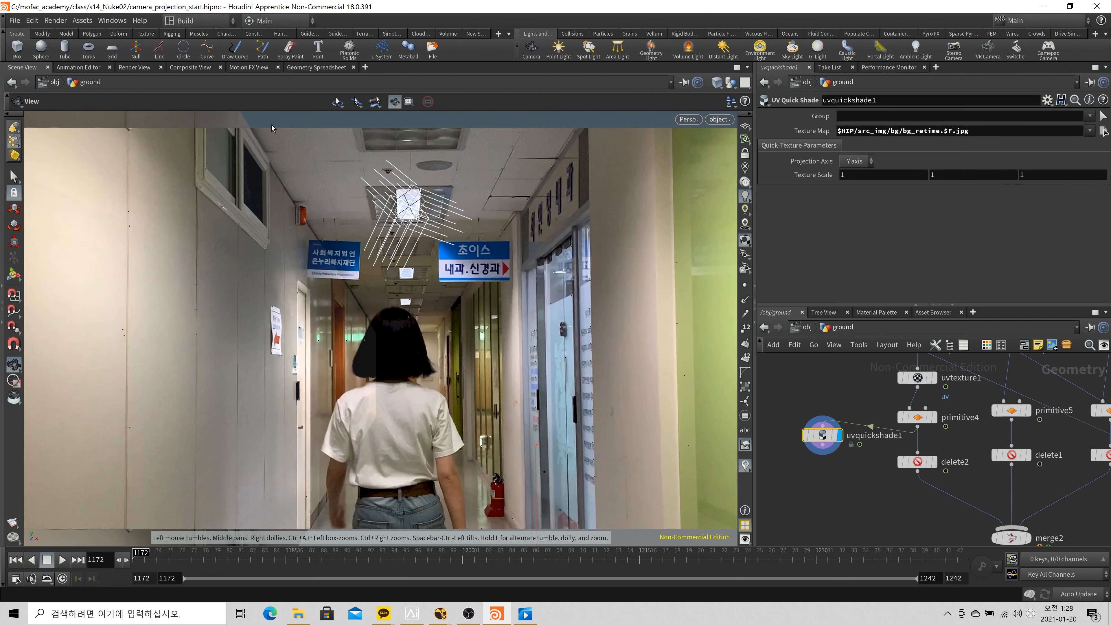
left_click_drag(193, 559, 1076, 542)
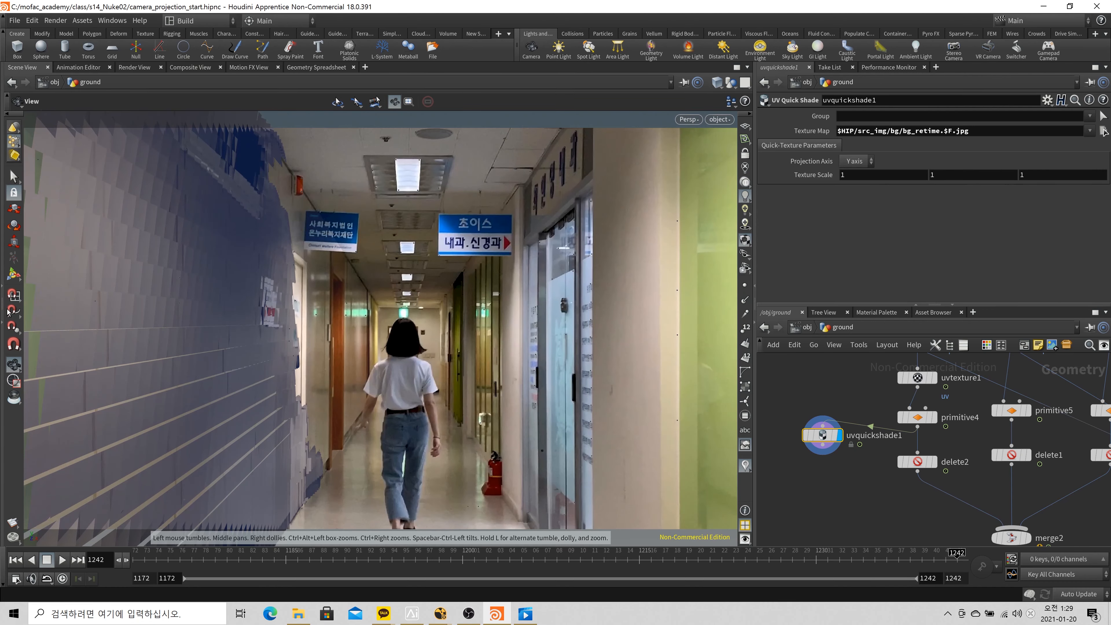
mouse_move(711, 564)
left_mouse_down()
mouse_move(421, 577)
mouse_move(114, 565)
mouse_move(818, 552)
mouse_move(1104, 505)
mouse_move(947, 543)
mouse_move(125, 557)
left_mouse_up()
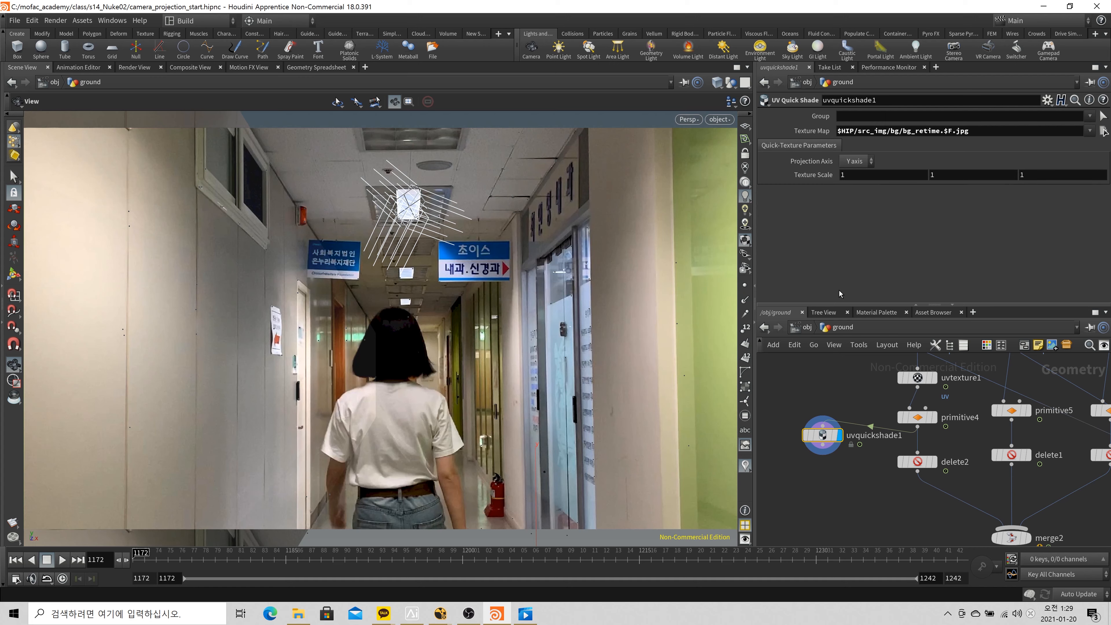
Duplicate the camera Alembic archive at object level and name the copy proj_cam
left_click(807, 328)
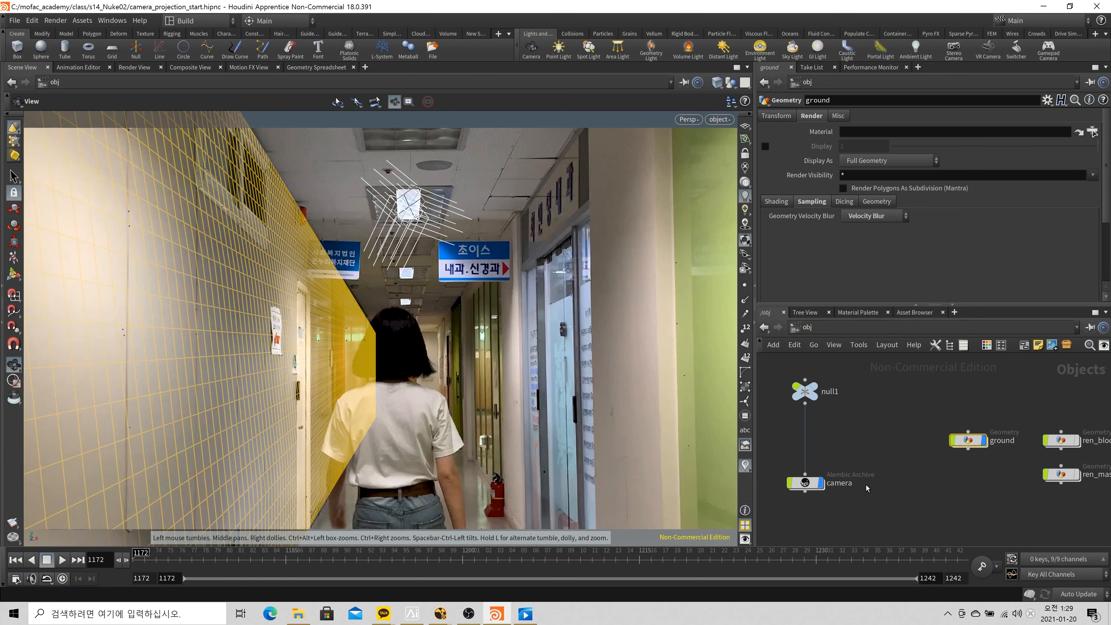
left_click(945, 461)
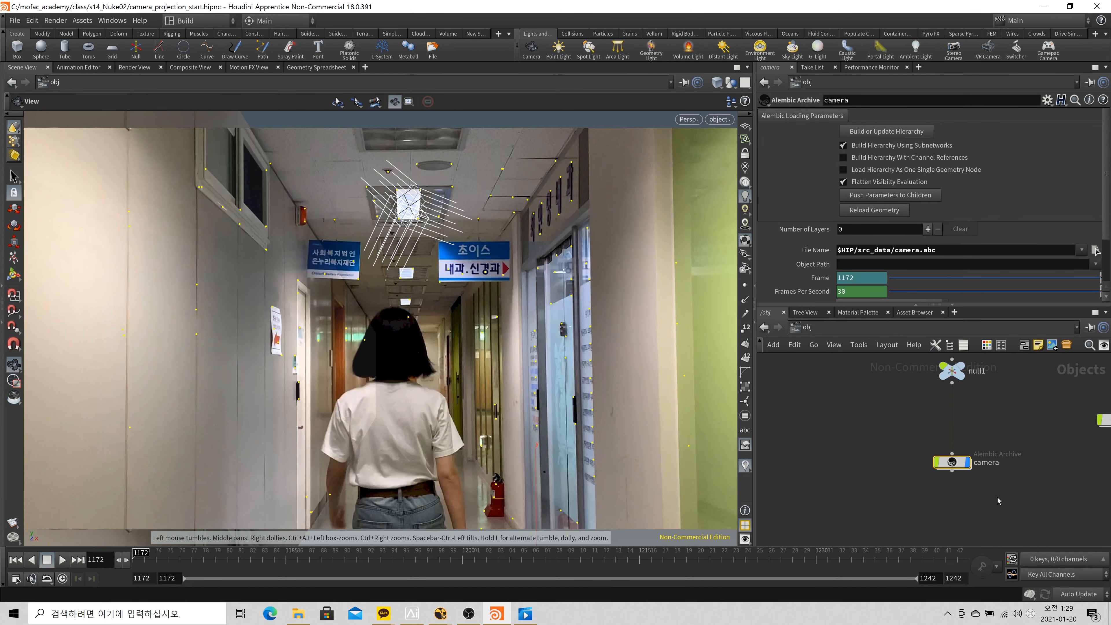
key("ctrl+c")
key("ctrl+v")
left_click(792, 460)
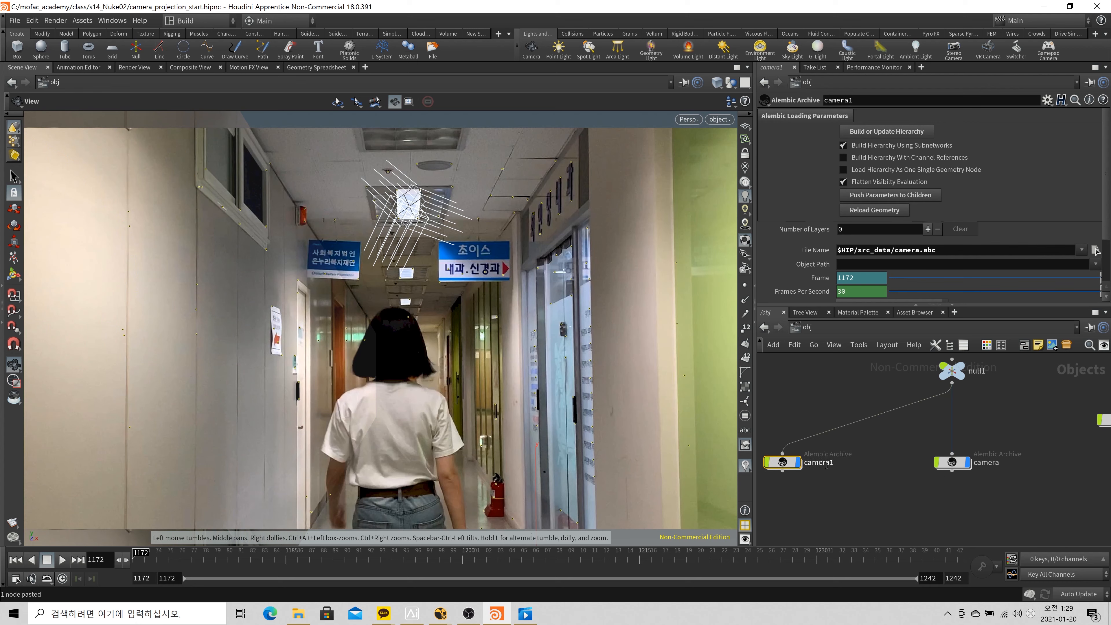
double_click(819, 463)
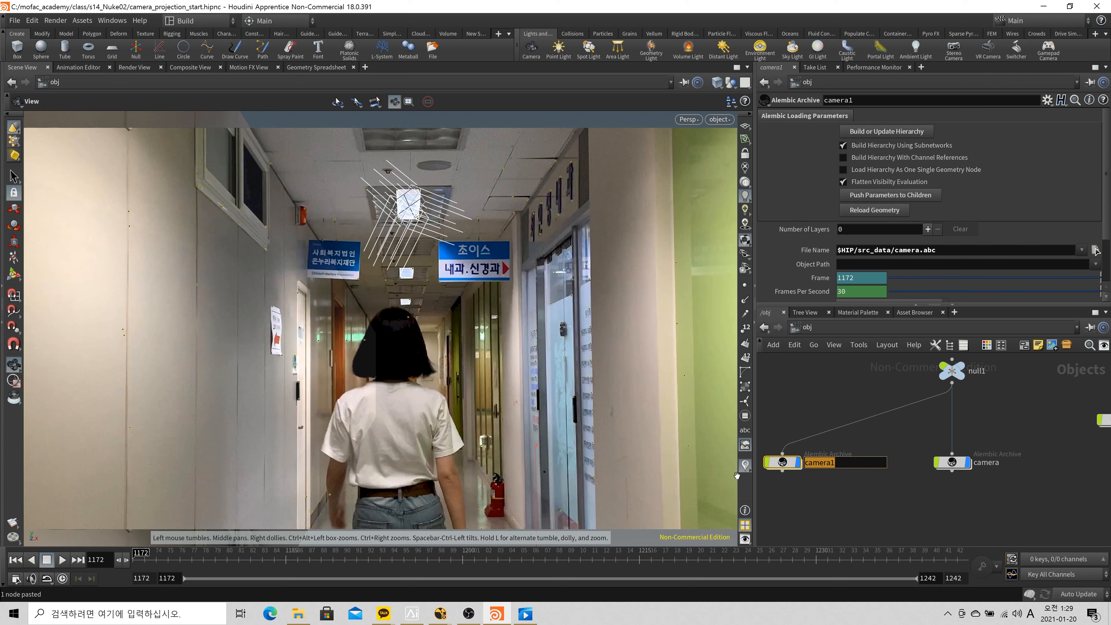
type("proj_cam")
key("Return")
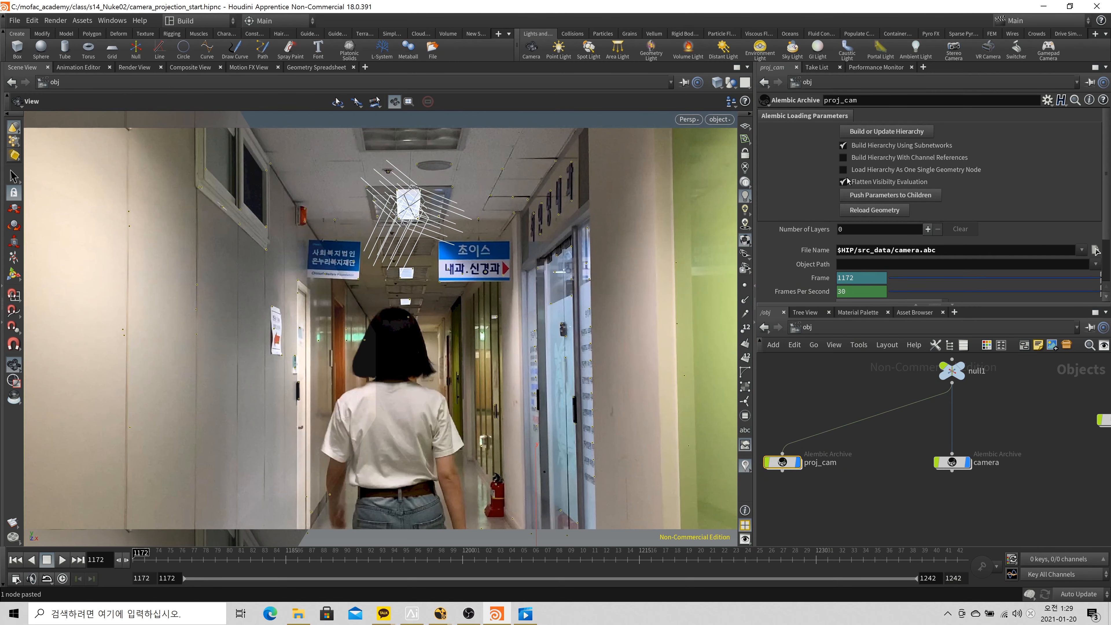
Remove the expression from proj_cam's Frame parameter to hold it at 1172, and check the camera in perspective wireframe view
left_click(864, 282, "ctrl+shift")
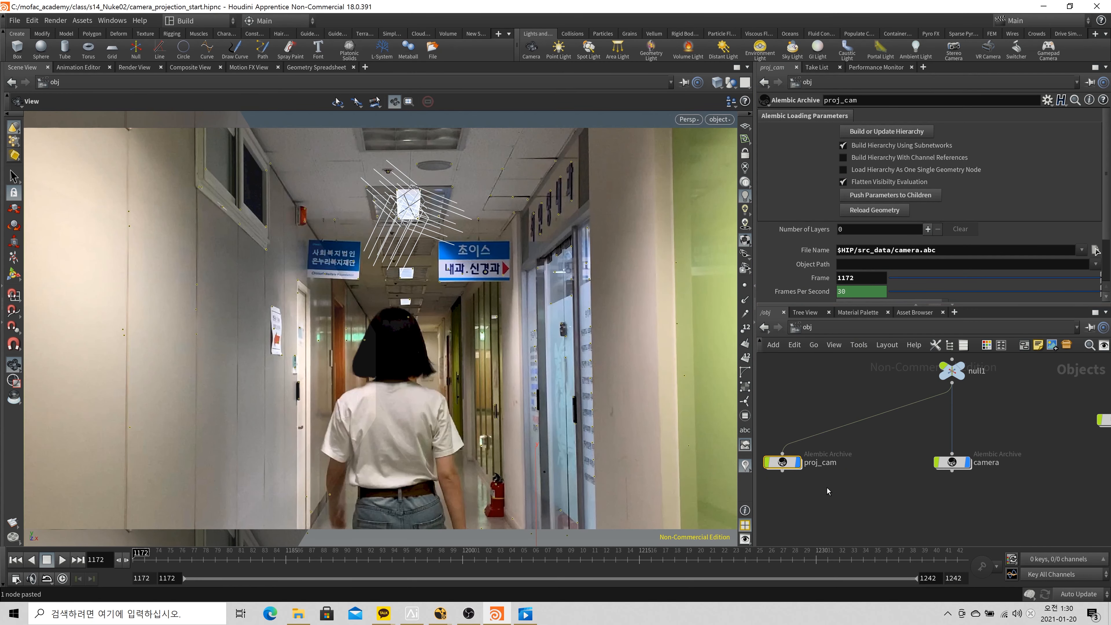
key("space+1")
key("space+a")
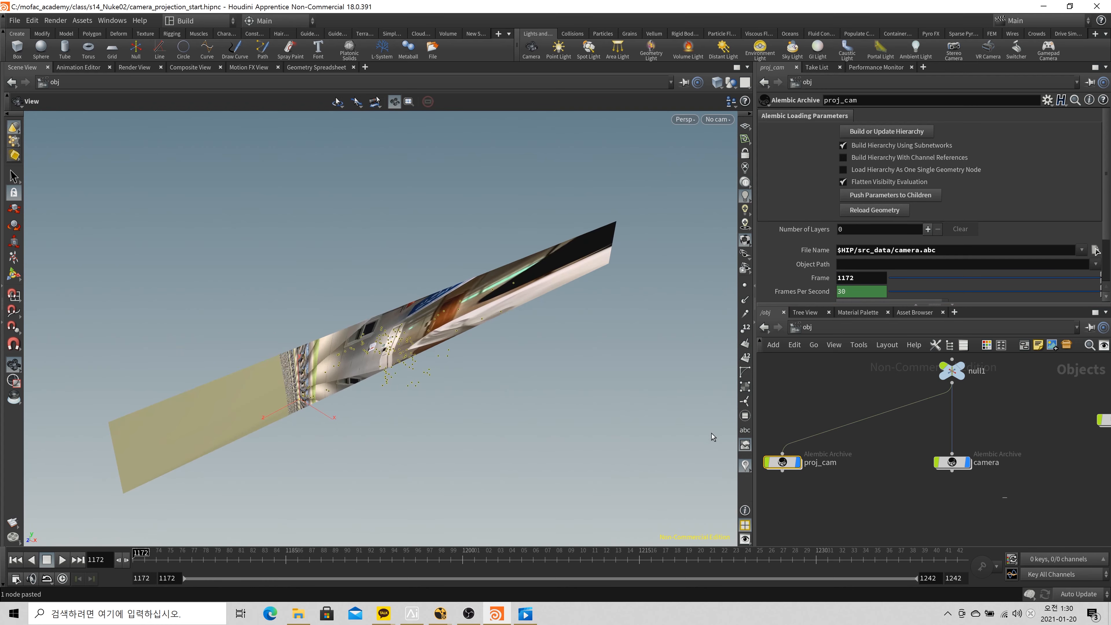
left_click_drag(1005, 498, 714, 437)
key("space+g")
key("shift+w")
mouse_move(178, 415)
right_mouse_down()
mouse_move(212, 398)
mouse_move(300, 422)
mouse_move(399, 323)
mouse_move(434, 323)
mouse_move(469, 354)
right_mouse_up()
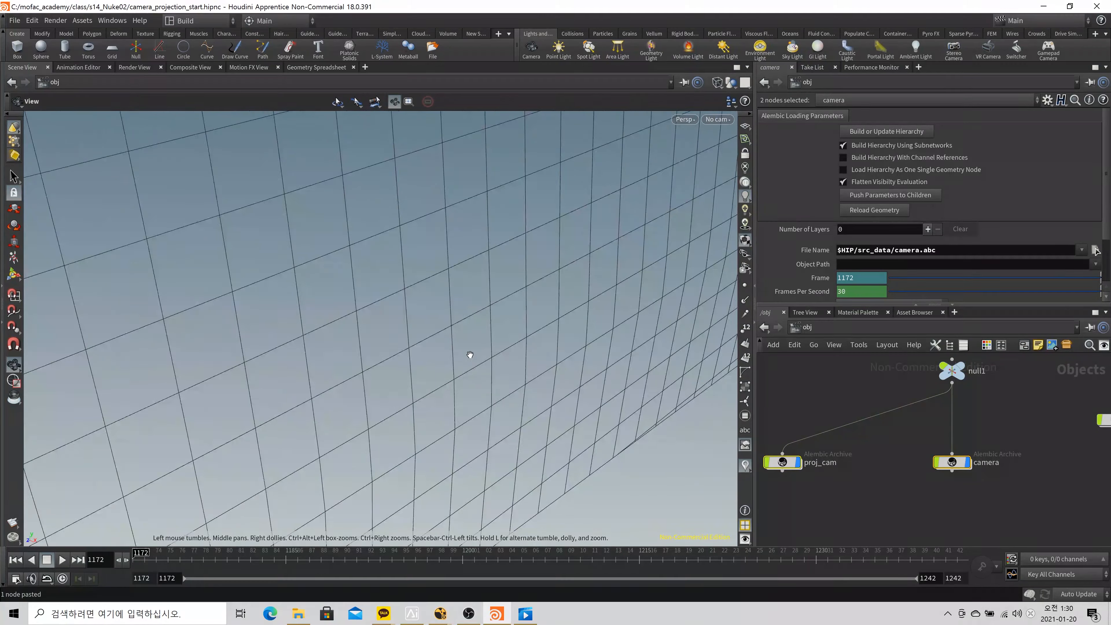
scroll(470, 355, "down", 5)
left_click_drag(414, 390, 334, 400)
left_click(783, 462)
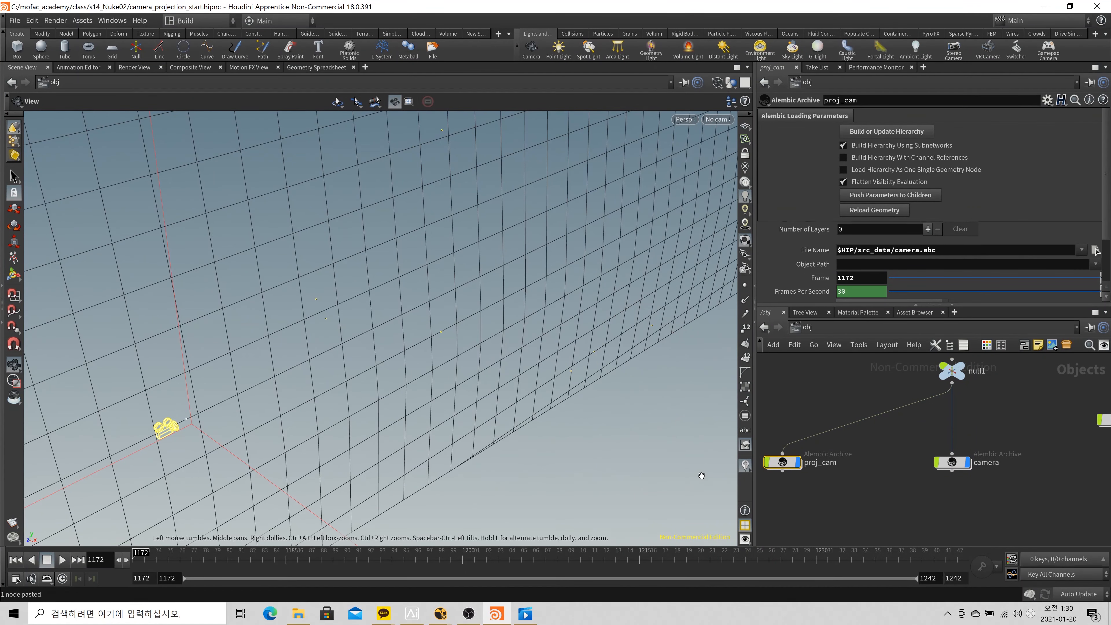
mouse_move(142, 555)
left_mouse_down()
mouse_move(885, 569)
mouse_move(141, 555)
left_mouse_up()
Inspect the Frame parameters of Cameras and Camera2 inside proj_cam while scrubbing the timeline, and return to object level
scroll(826, 487, "up", 3)
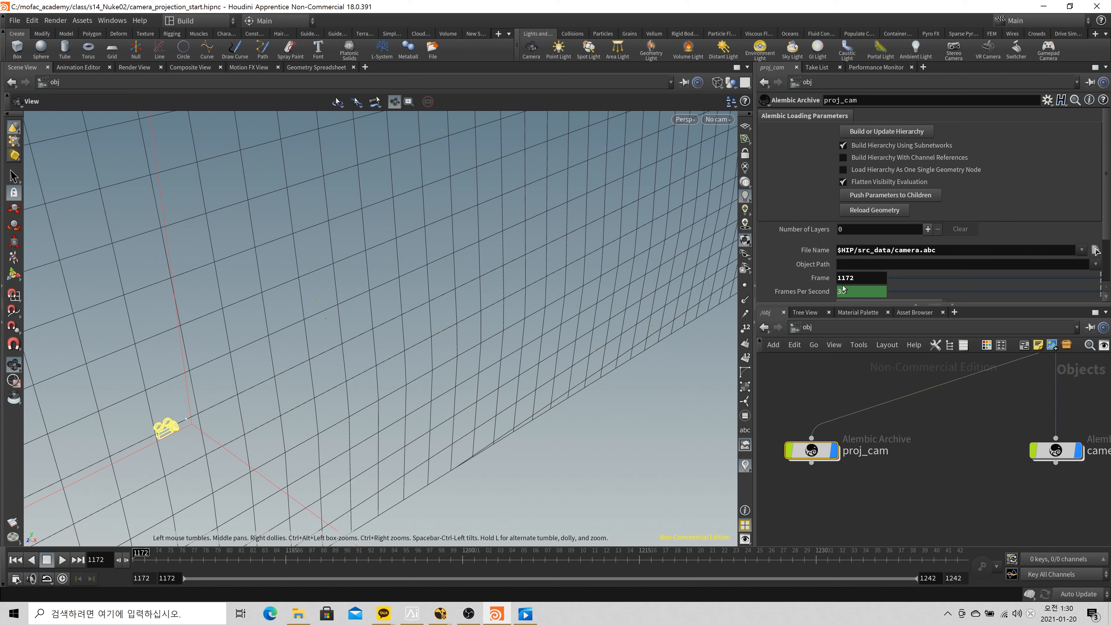
double_click(821, 449)
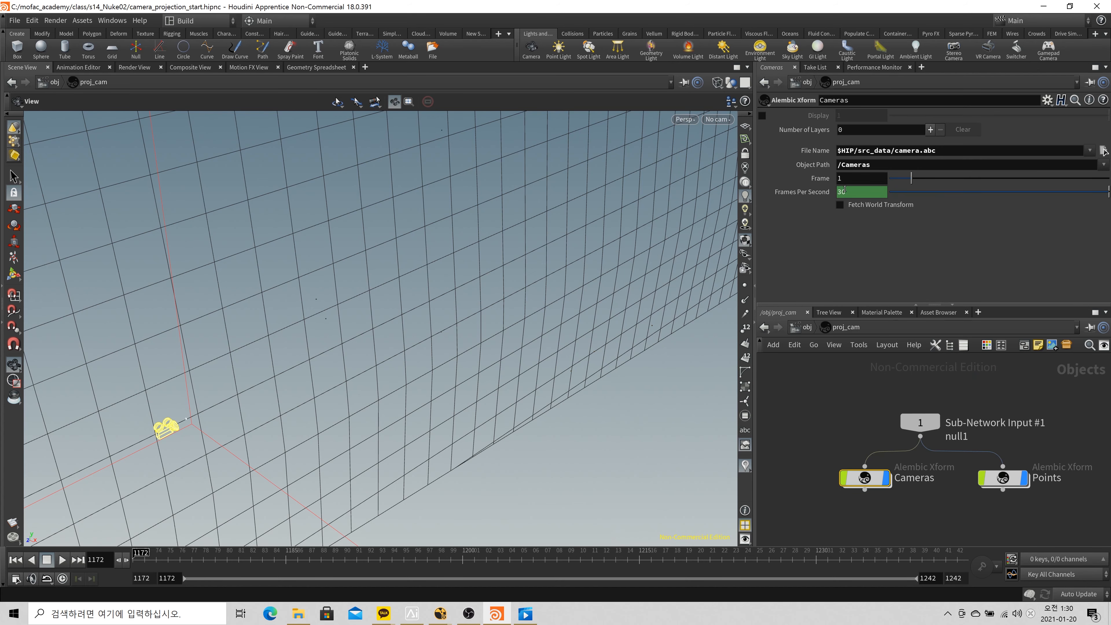
double_click(868, 479)
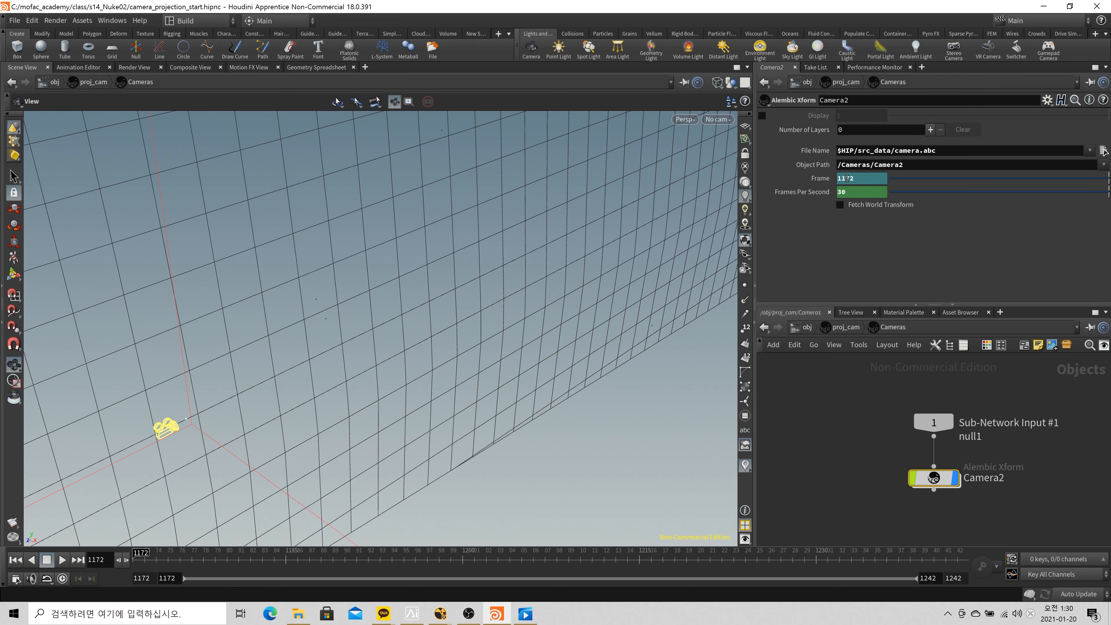
mouse_move(344, 555)
left_mouse_down()
mouse_move(479, 534)
mouse_move(301, 503)
mouse_move(463, 523)
mouse_move(2, 582)
left_mouse_up()
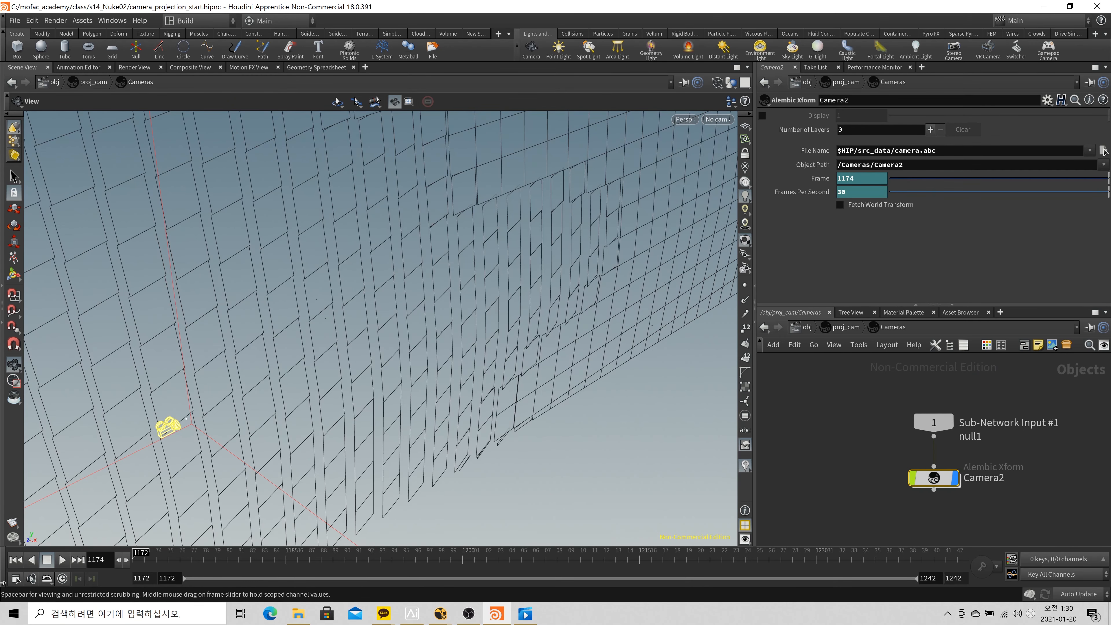
left_click(721, 554)
left_click(807, 327)
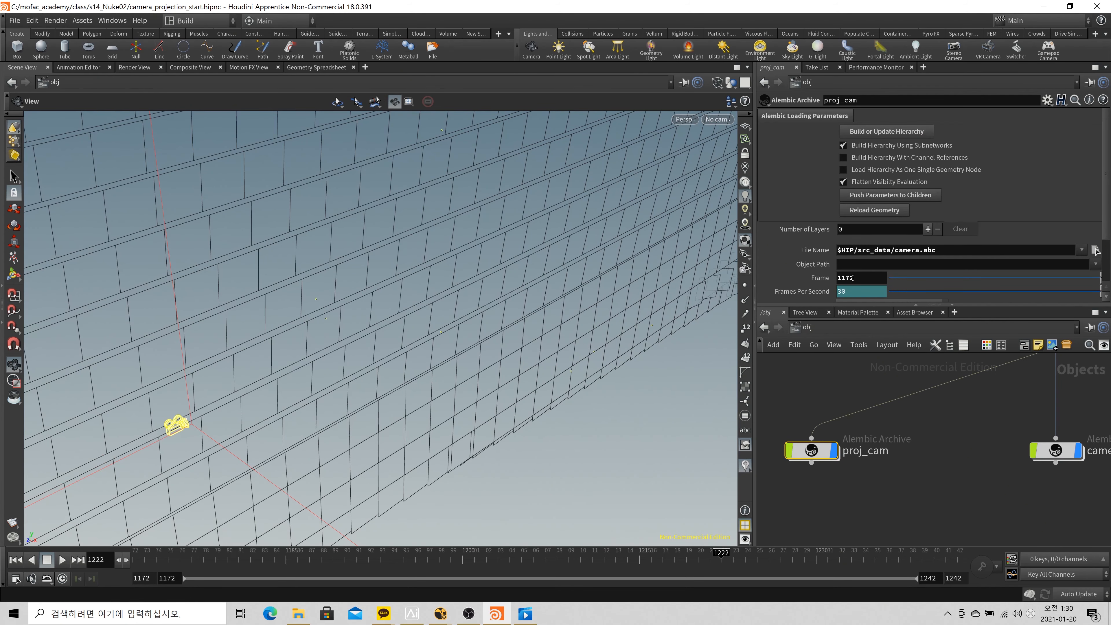
Remove the expression from Camera2's Frame parameter inside proj_cam to fix it at 1172, and check the camera by scrubbing to frame 1222
double_click(811, 451)
double_click(861, 478)
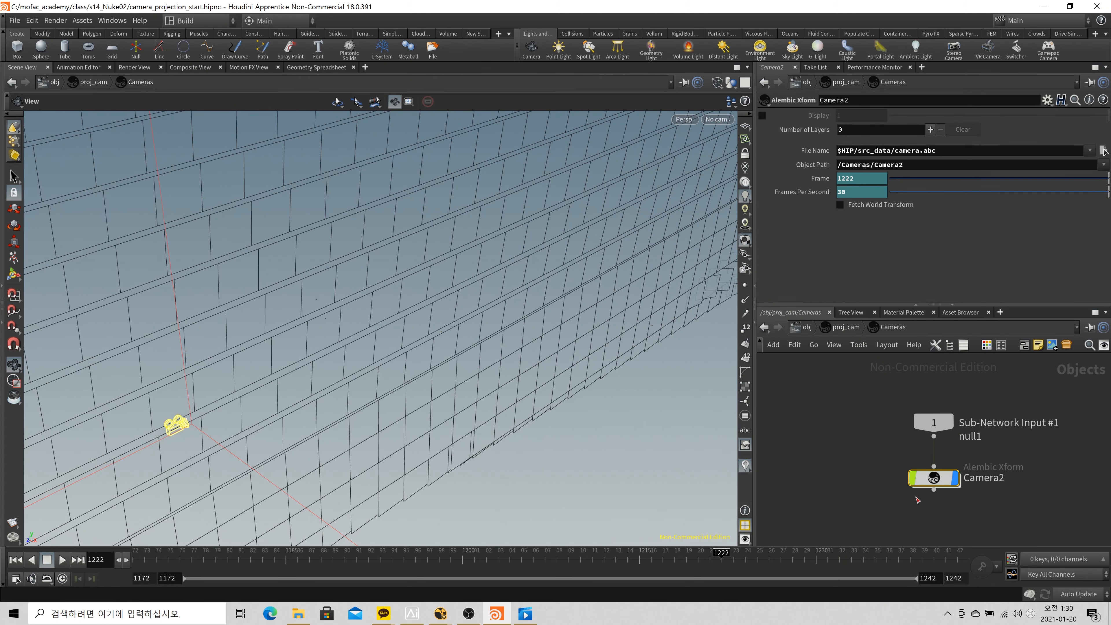
double_click(934, 478)
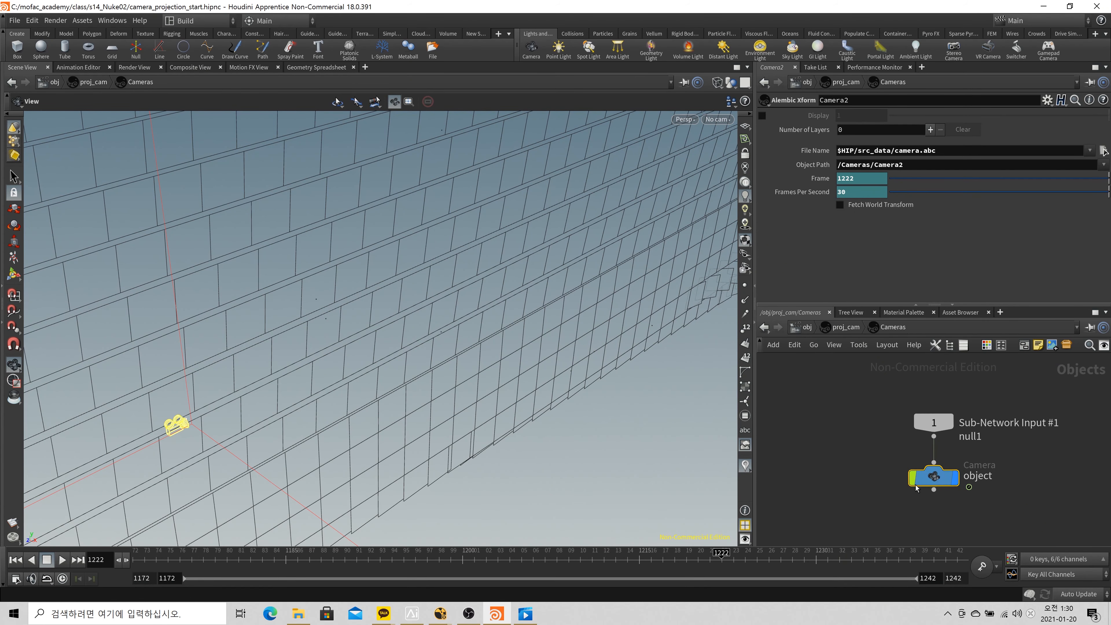
left_click(899, 331)
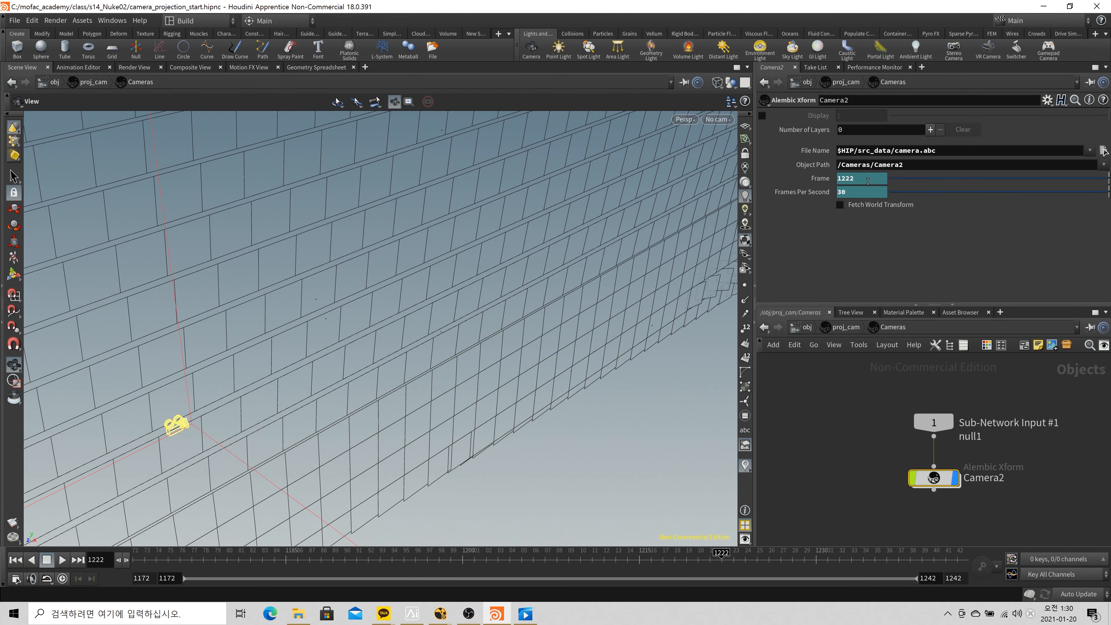
left_click(15, 559)
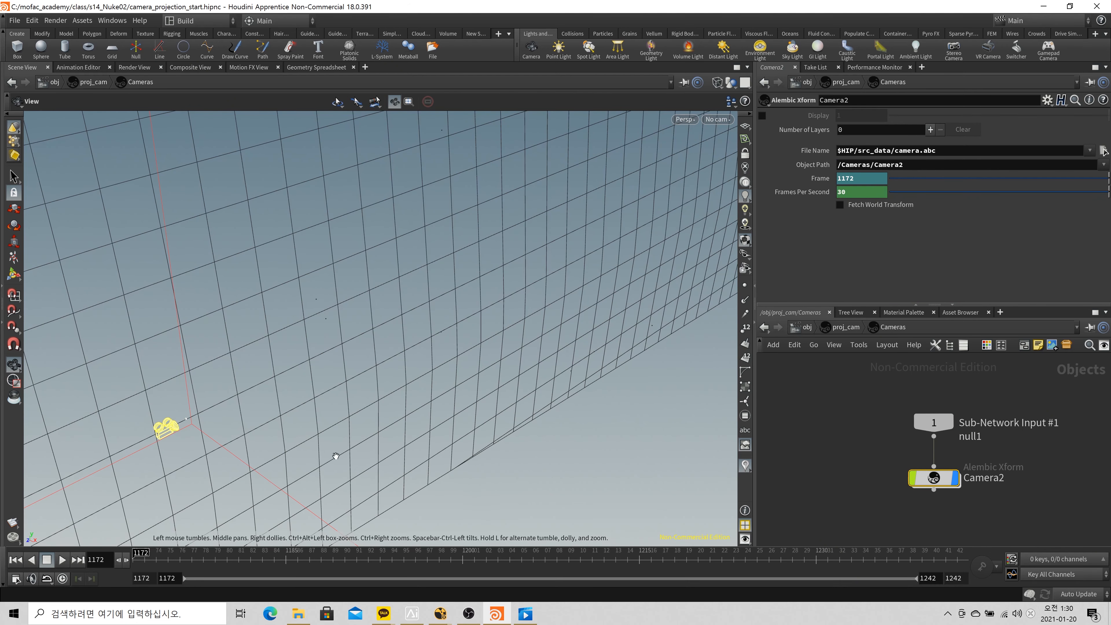
left_click(865, 180, "ctrl+shift")
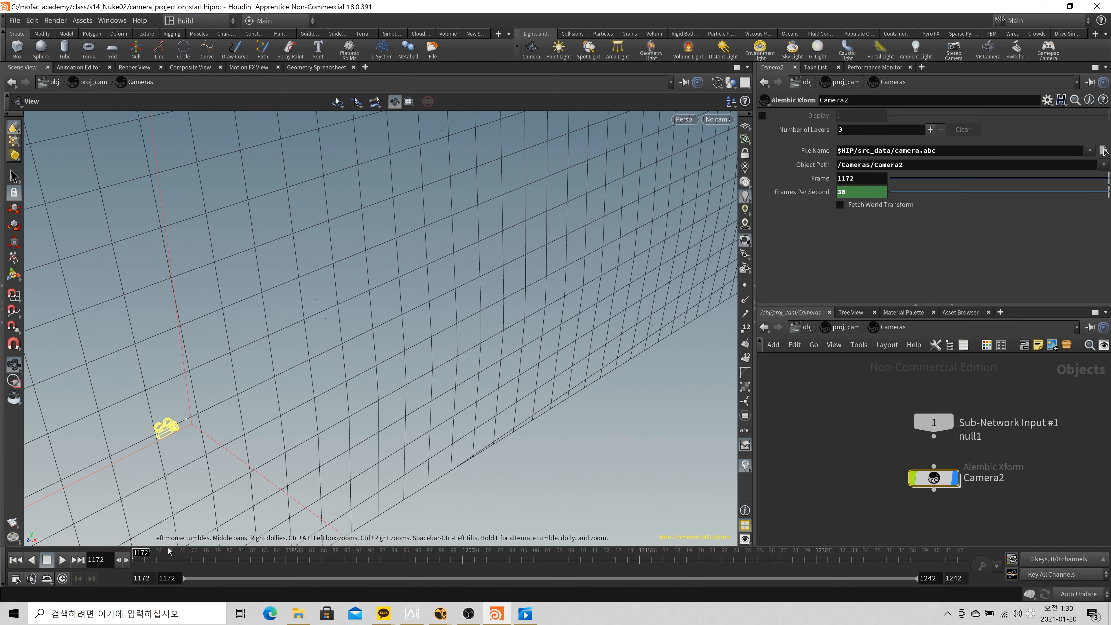
left_click_drag(167, 553, 721, 540)
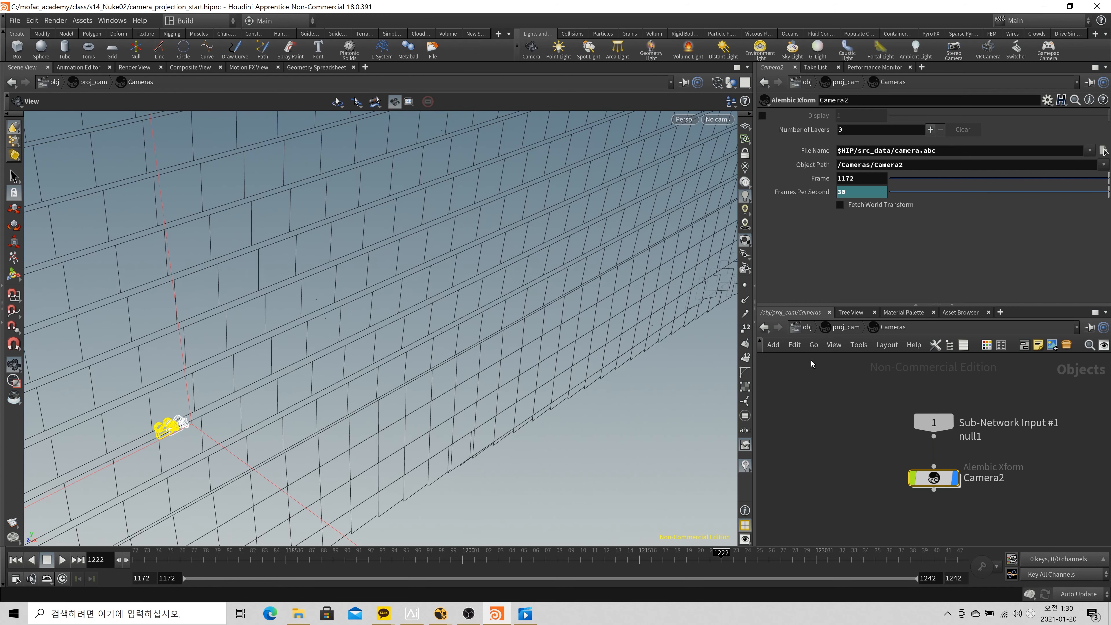
Compare the camera and proj_cam archives at object level, return to frame 1172, and move proj_cam closer to camera in the network
key("u")
key("u")
left_click(949, 477)
left_click(1056, 451)
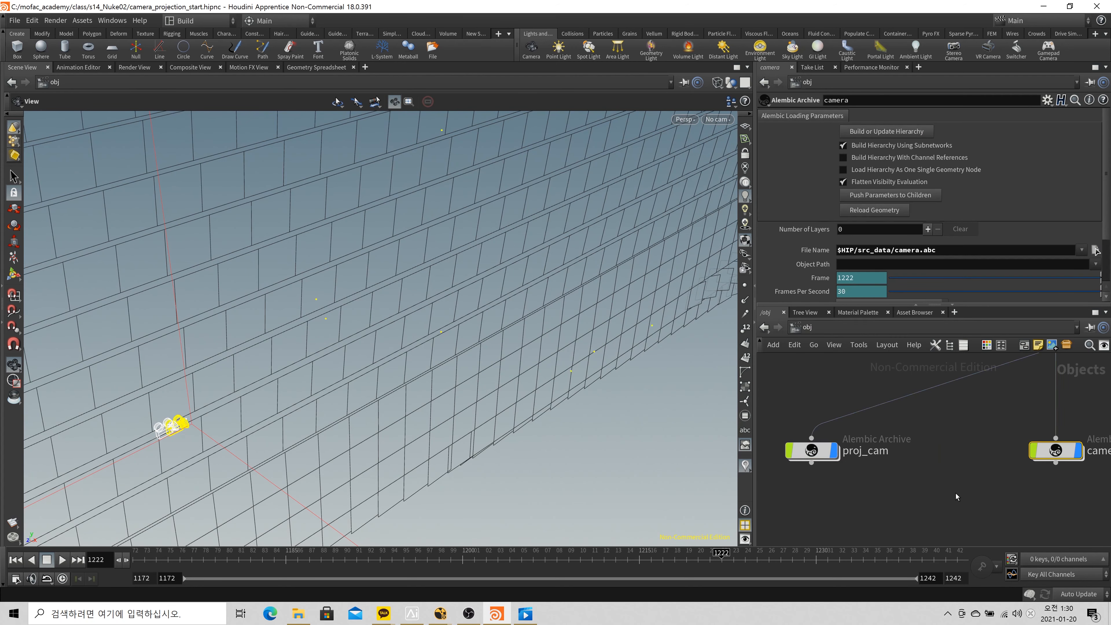
left_click(811, 451)
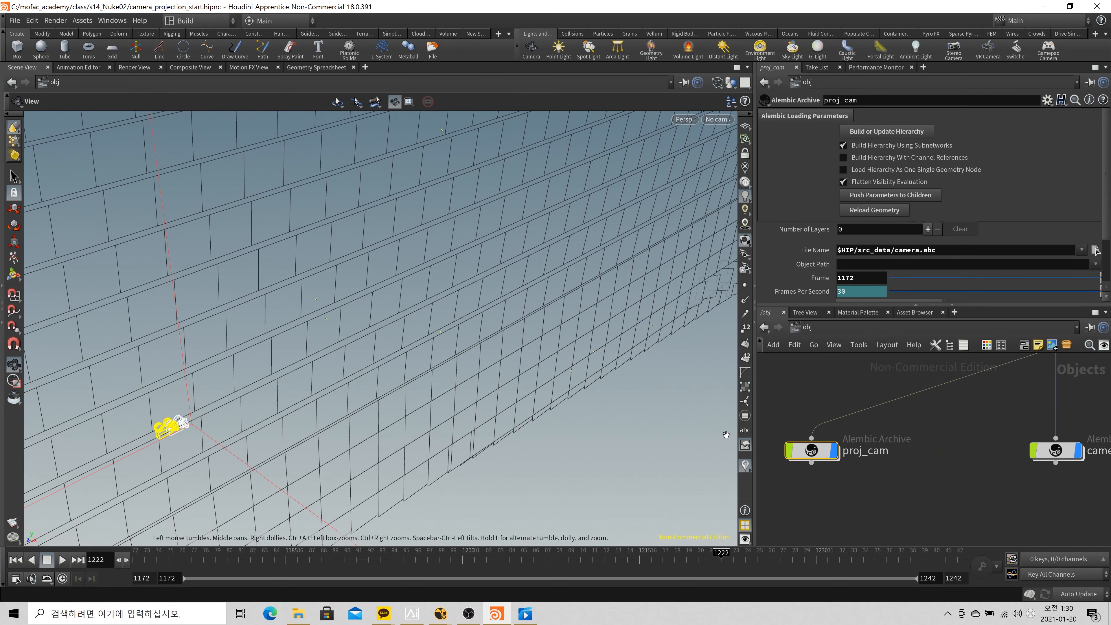
left_click_drag(168, 568, 26, 584)
scroll(884, 470, "down", 3)
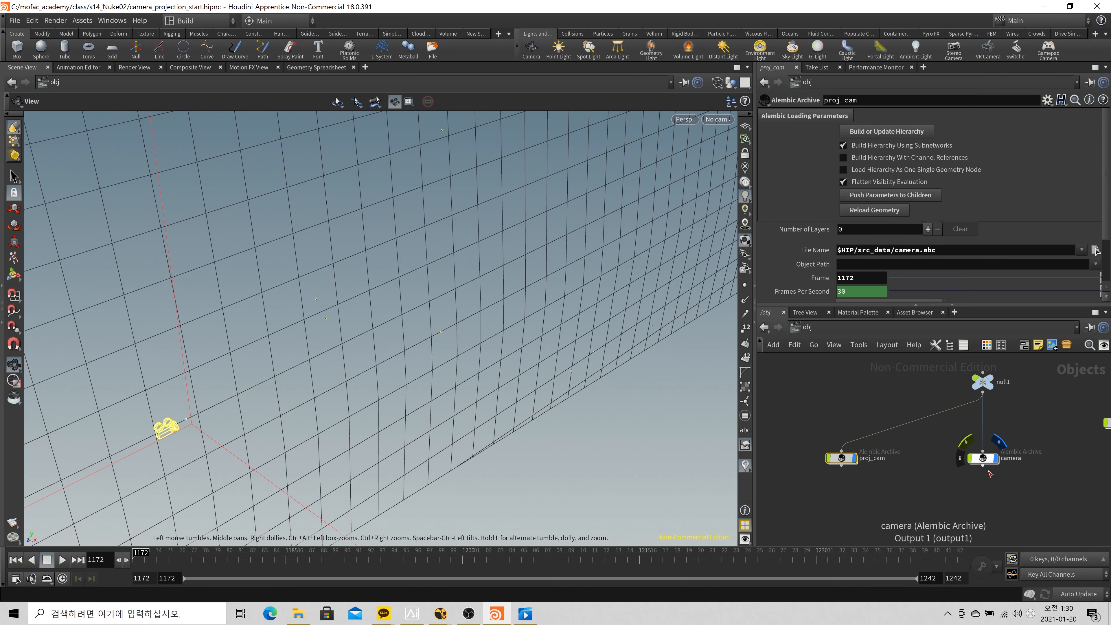
left_click_drag(844, 459, 865, 457)
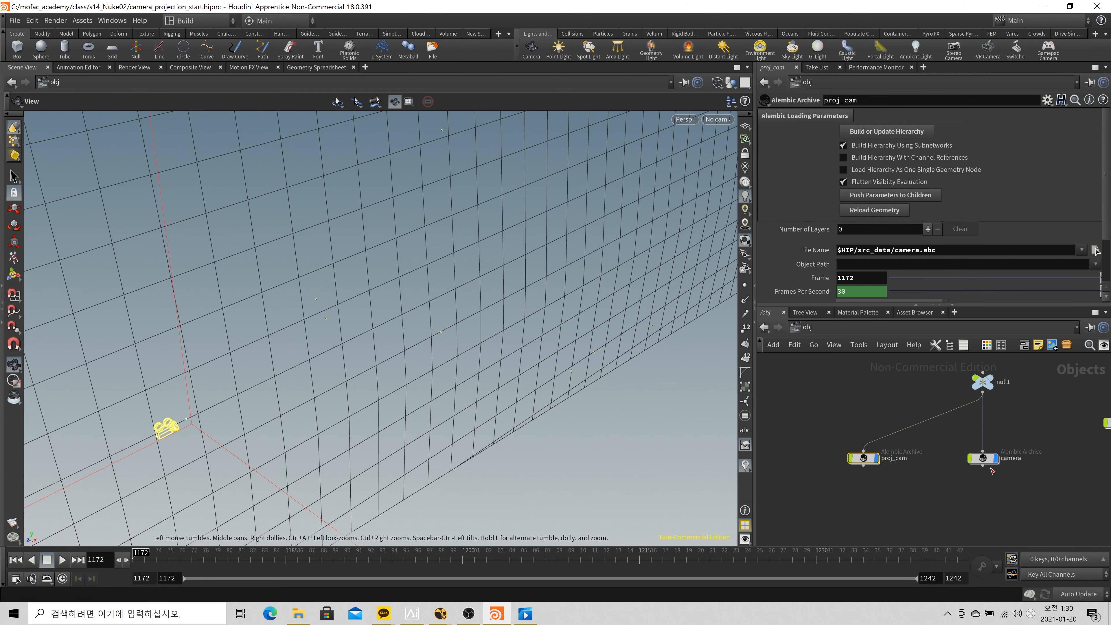
Inside the ground geometry, set uvtexture1's projection Camera to /obj/proj_cam/Cameras/Camera2/object
middle_click_drag(1085, 440, 862, 471)
scroll(897, 466, "up", 1)
scroll(898, 467, "up", 1)
left_click(898, 449)
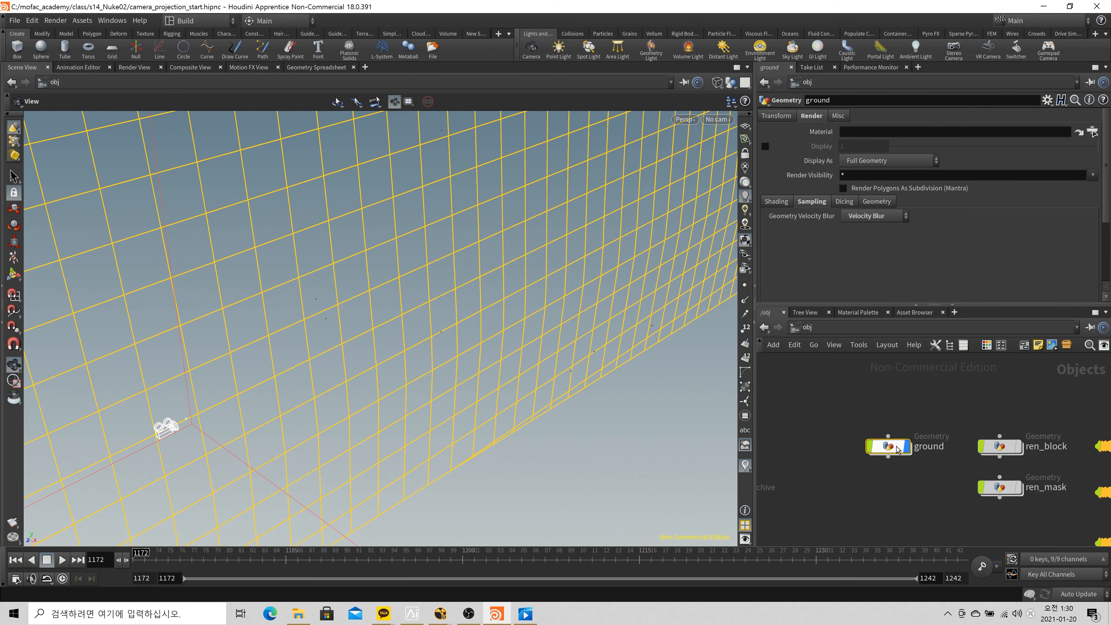
double_click(920, 450)
middle_click_drag(947, 436, 912, 474)
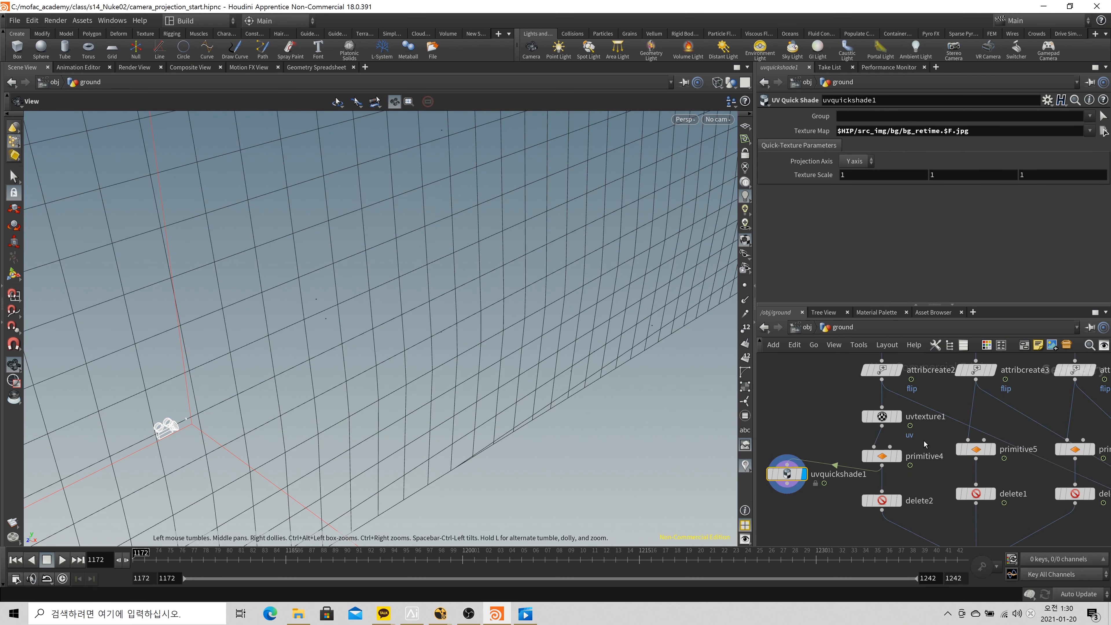
left_click(882, 416)
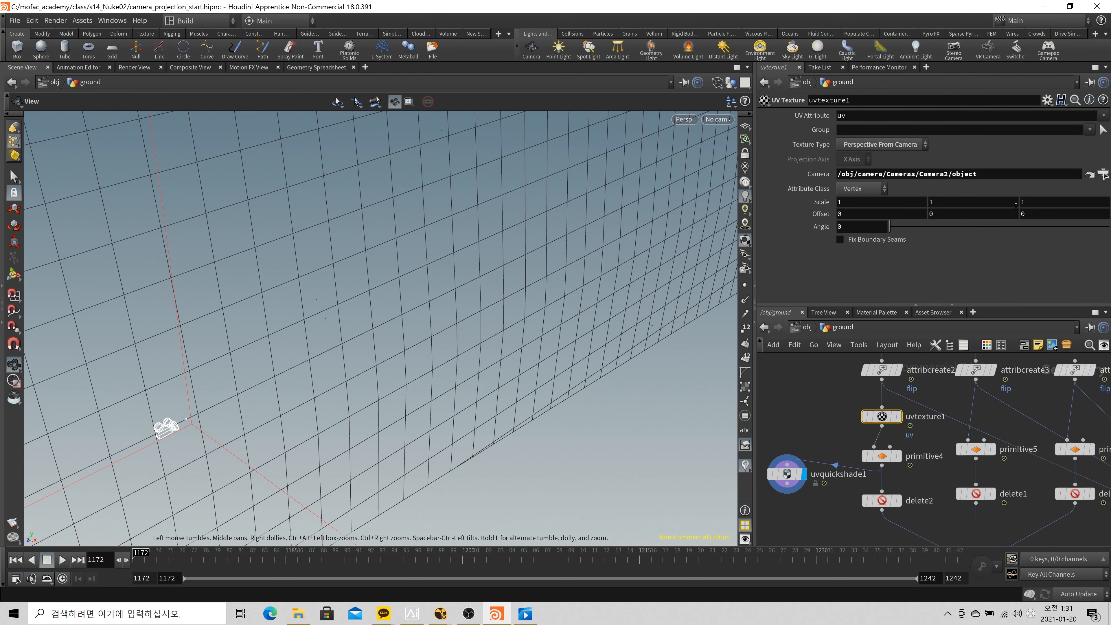
left_click(1104, 174)
left_click(986, 151)
left_click(994, 159)
left_click(1004, 168)
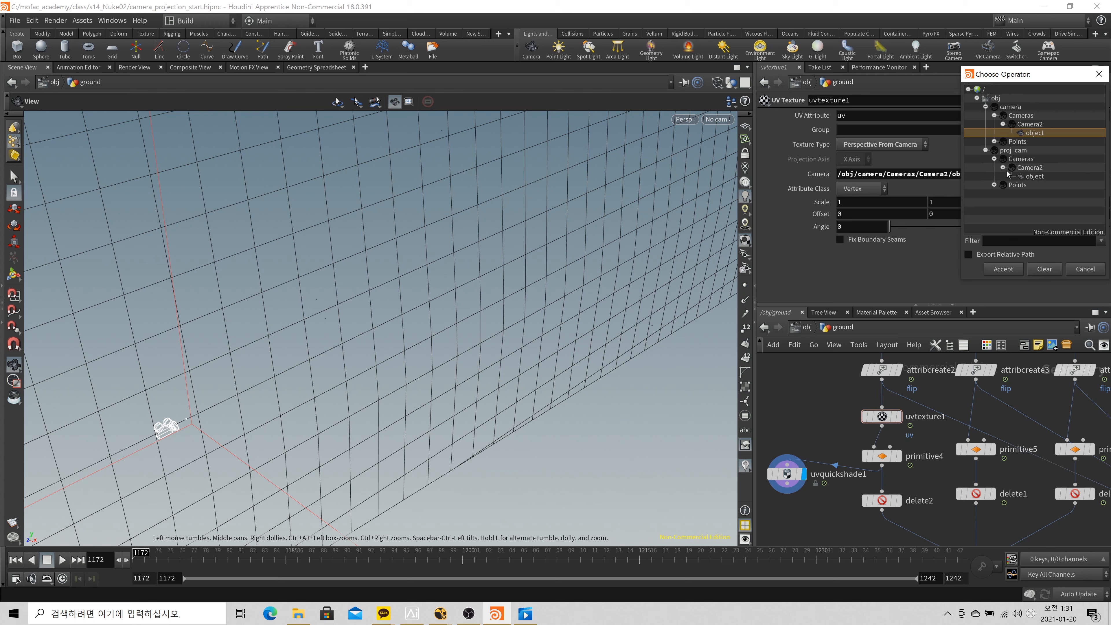
left_click(1035, 177)
left_click(1003, 269)
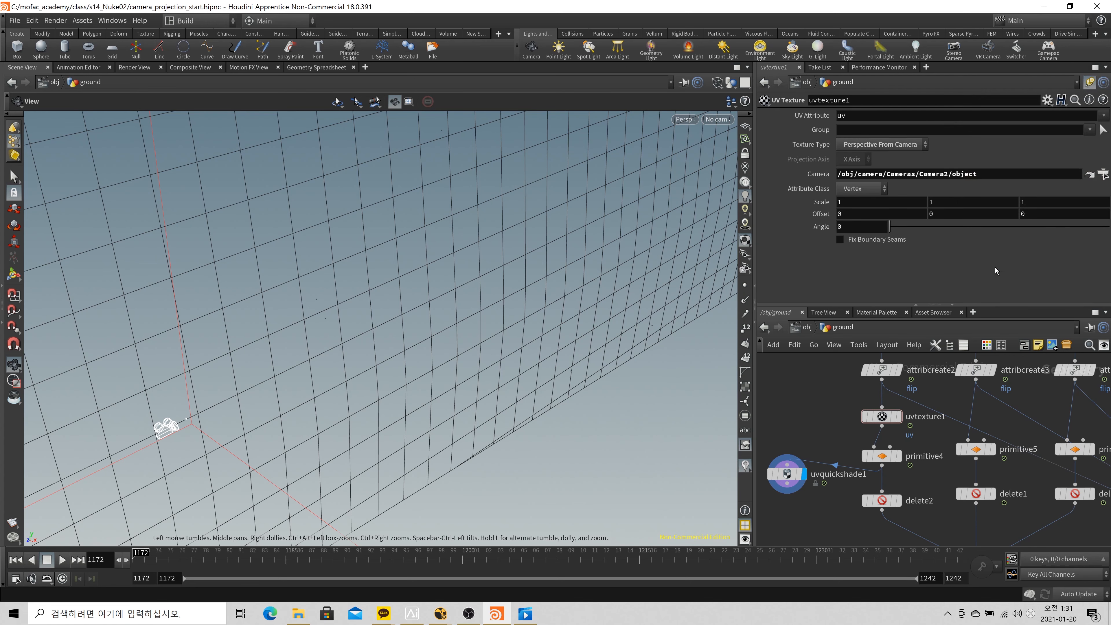
Look through the object camera in the viewport and switch from wireframe to shaded display
left_click(717, 120)
left_click(704, 175)
key("shift+w")
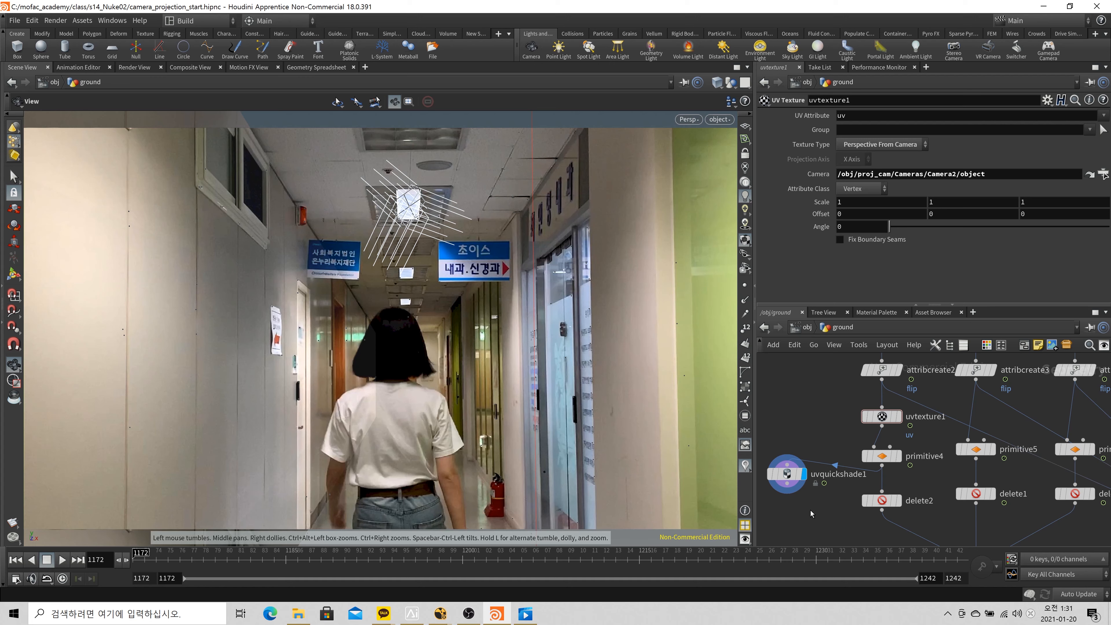
Set uvquickshade1's Texture Map to the still frame $HIP/src_img/bg/bg_retime.1172.jpg
left_click_drag(811, 511, 771, 438)
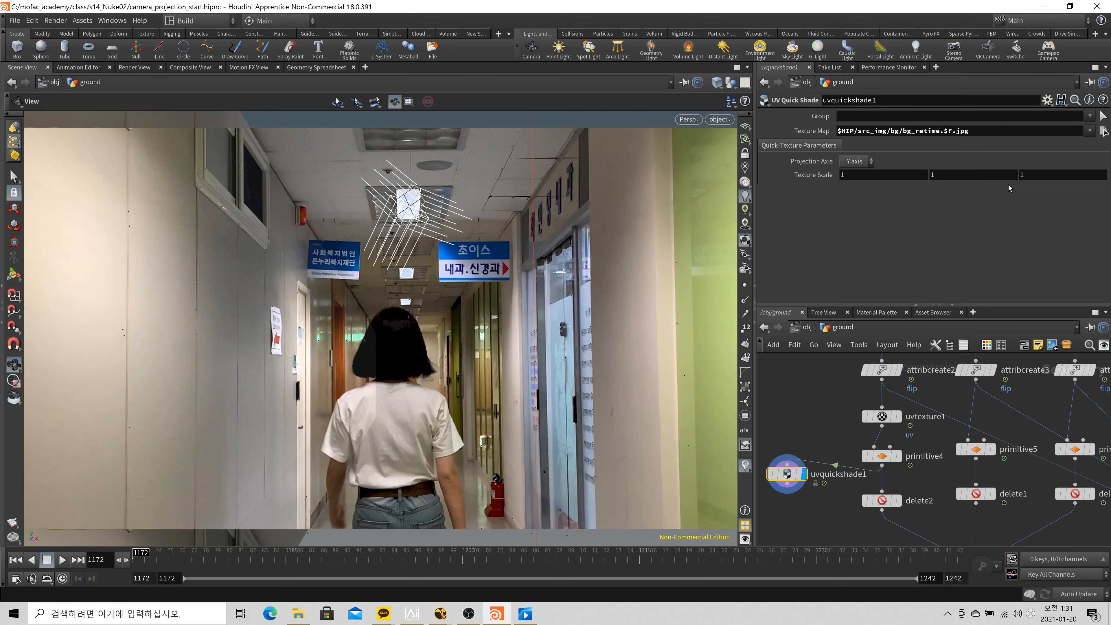
left_click(945, 132)
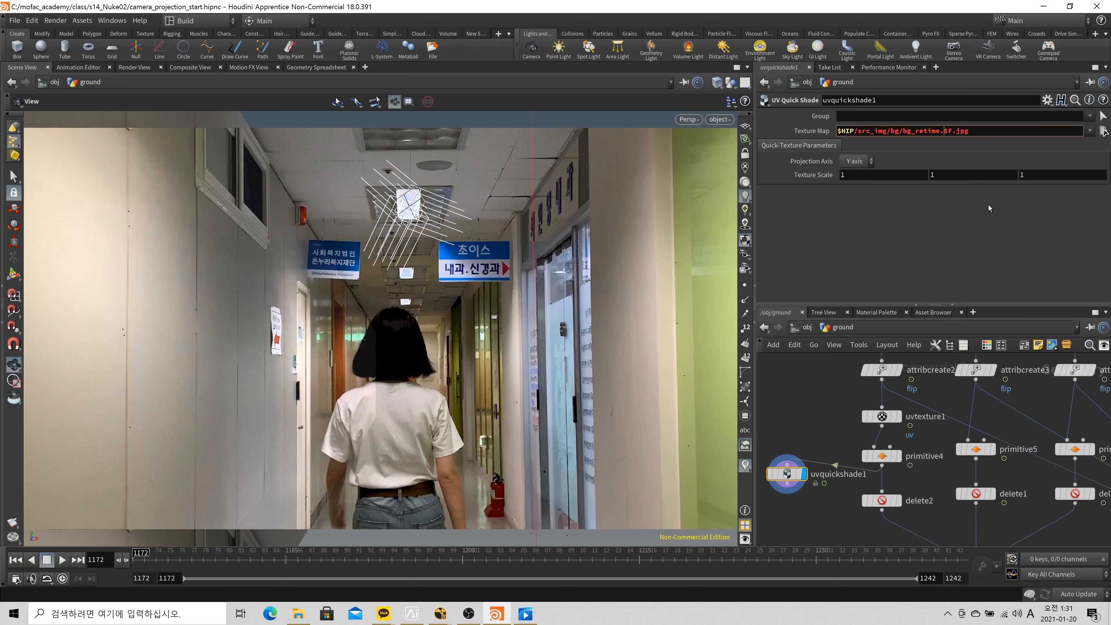
key("BackSpace")
key("BackSpace")
type("1172")
key("Return")
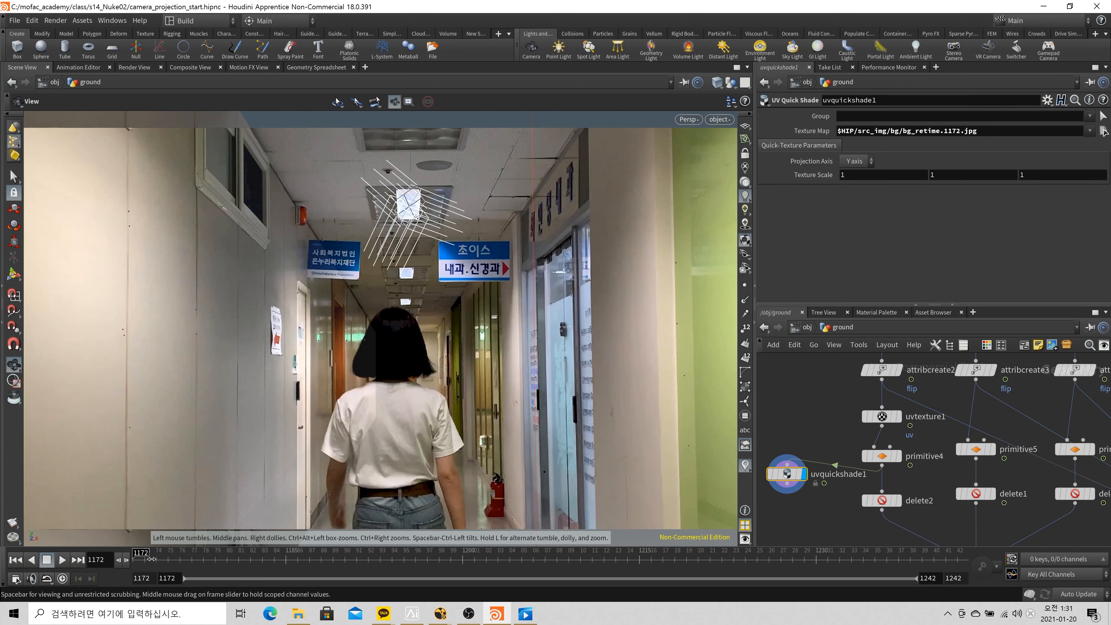
Scrub the timeline repeatedly between frames 1172 and 1242, examining how the frozen projection sticks to the flipping wall pieces
left_click_drag(146, 555, 438, 560)
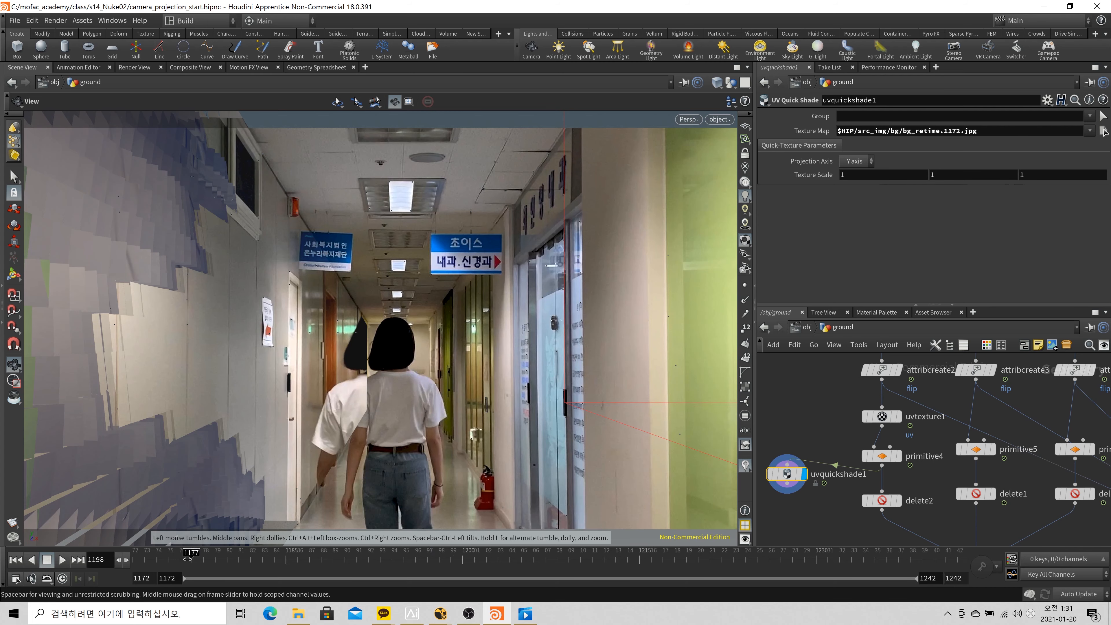
key("ctrl+Up")
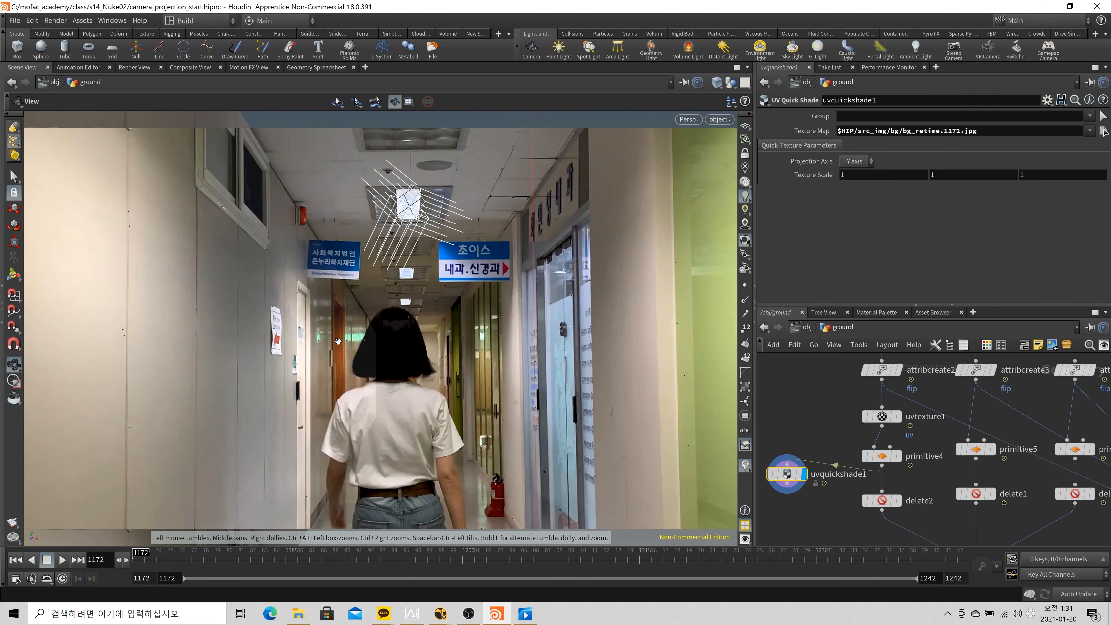
left_click_drag(146, 562, 1070, 529)
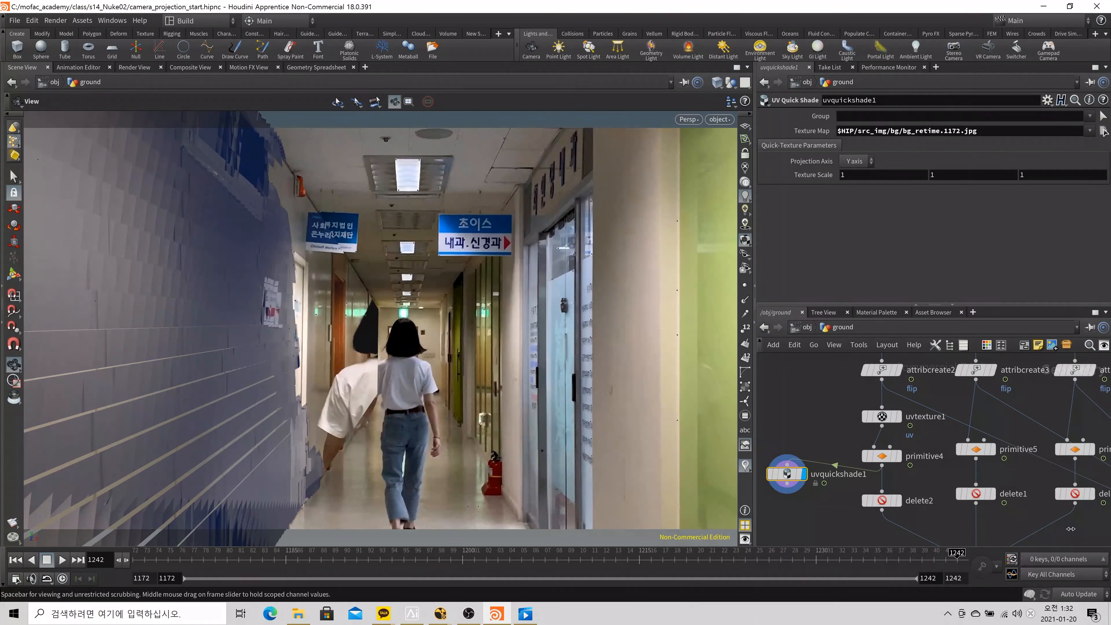
left_click_drag(972, 539, 136, 556)
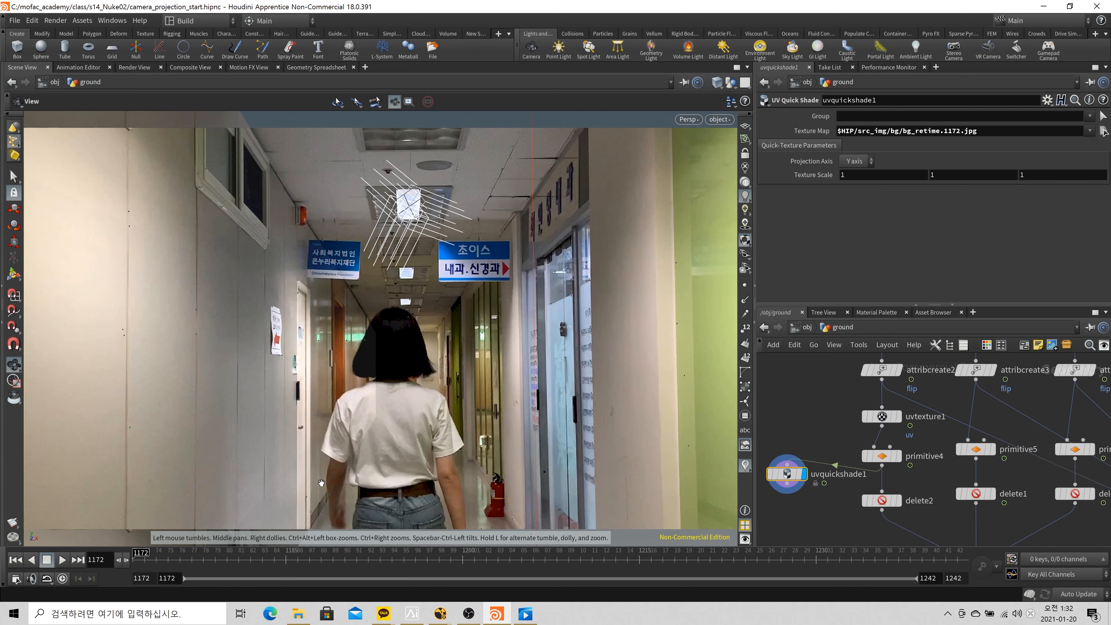
left_click(156, 564)
left_click_drag(268, 568, 720, 579)
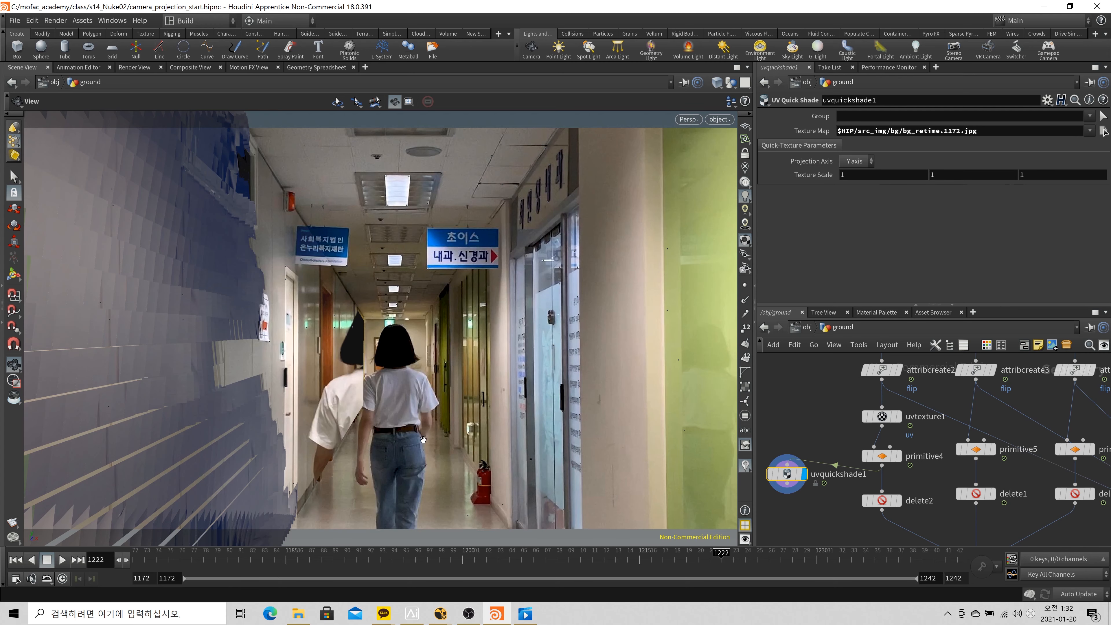
left_click_drag(345, 555, 145, 571)
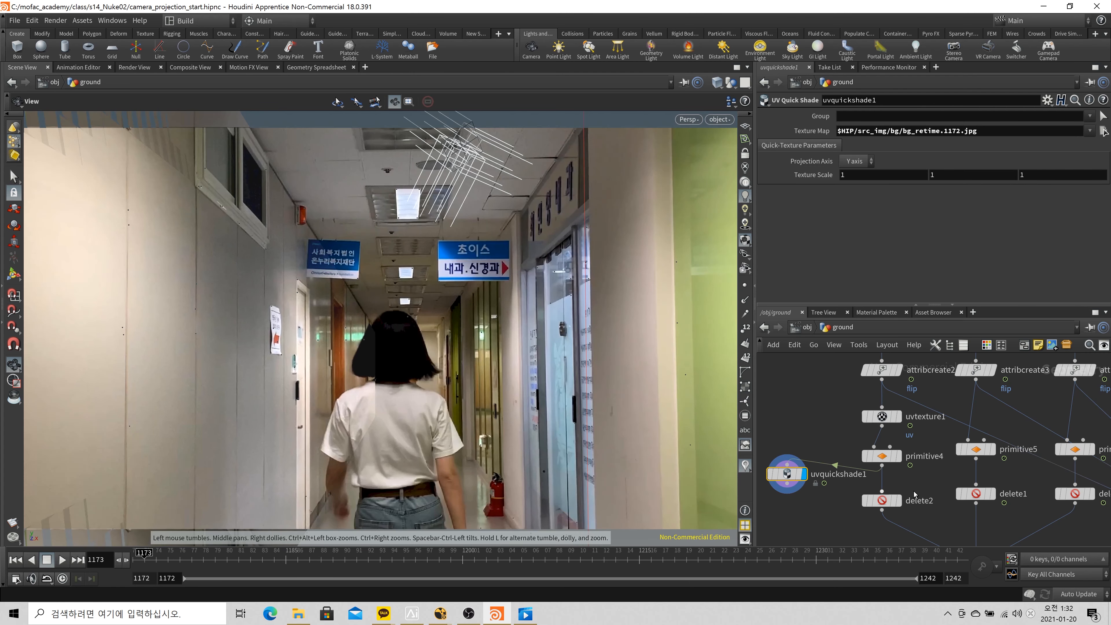
middle_click_drag(914, 506, 885, 431)
left_click_drag(384, 556, 450, 570)
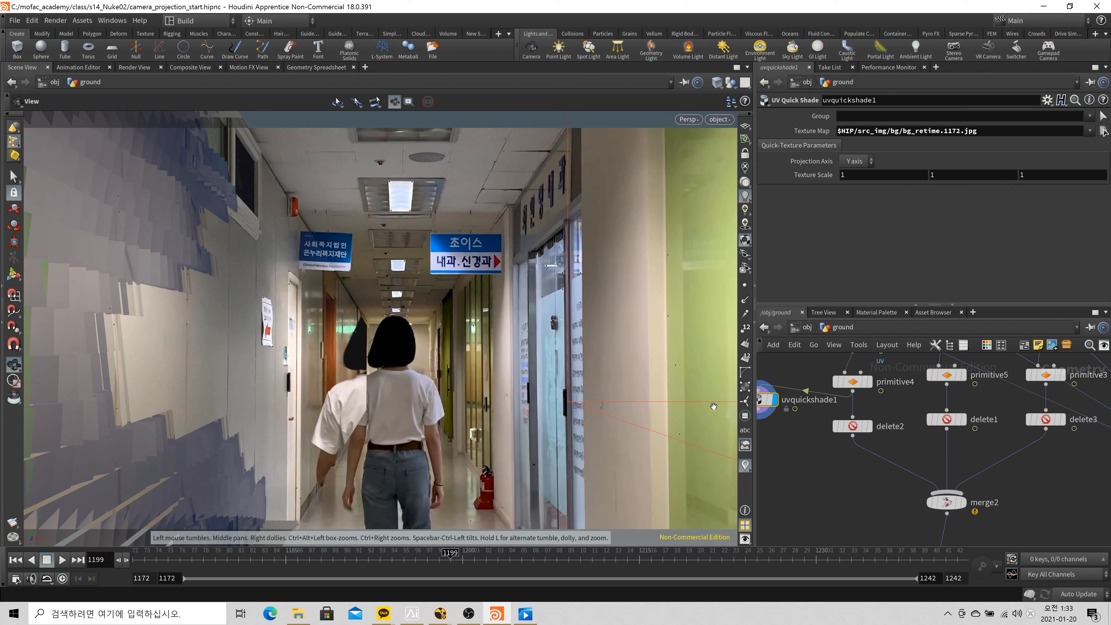
Display delete2 and primitive4 in turn with the background image hidden, then scrub delete2's result from frame 1172 to 1211
left_click_drag(899, 447, 846, 335)
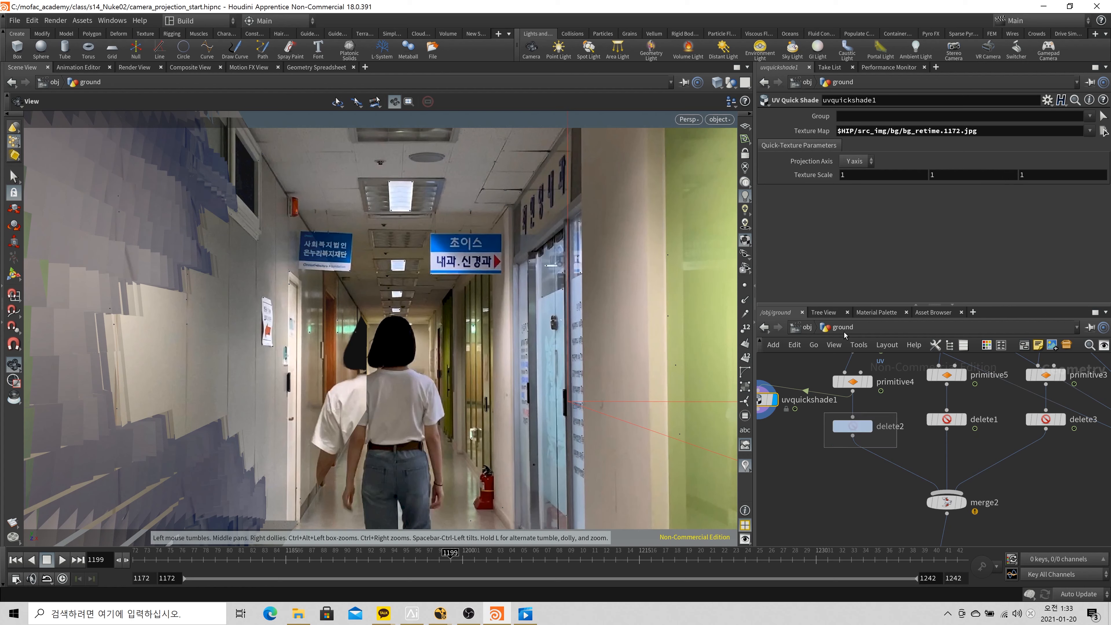
left_click_drag(882, 184, 876, 170)
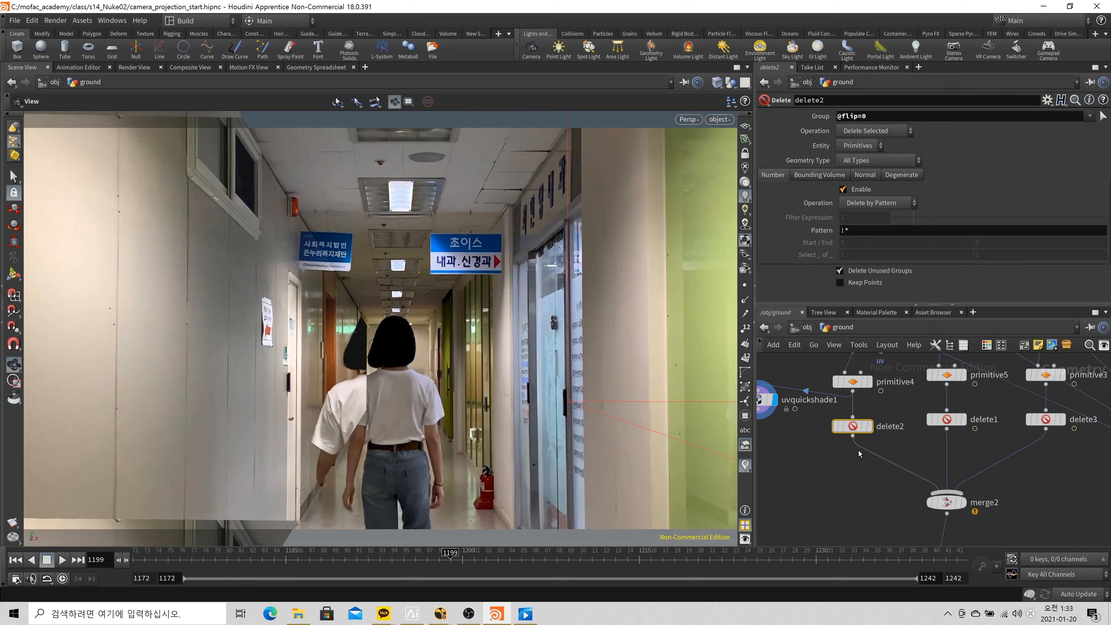
left_click(871, 427)
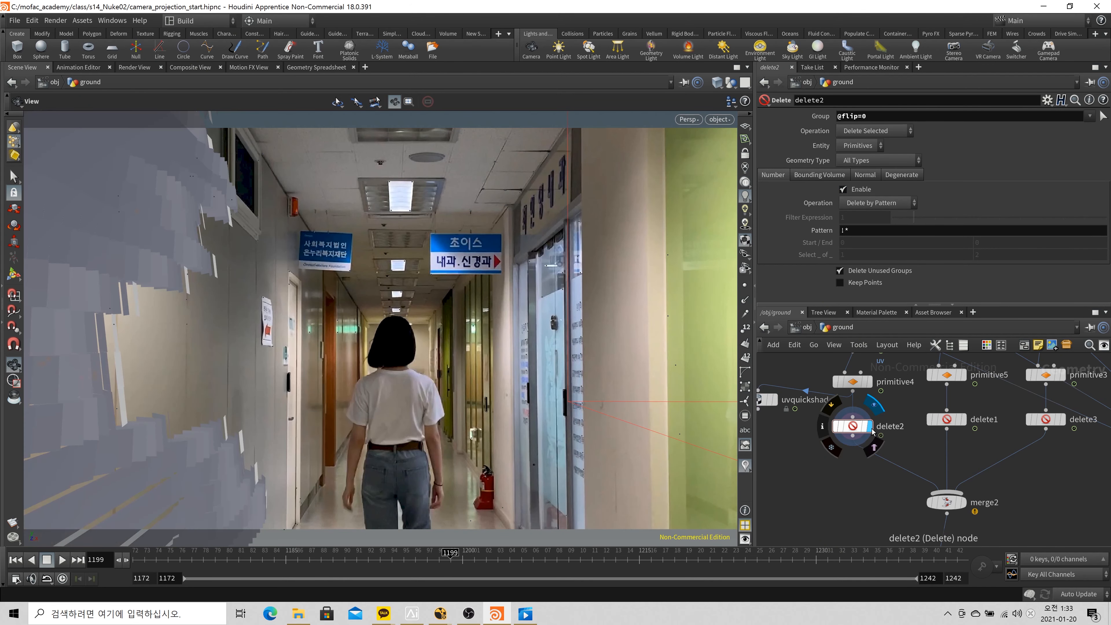
left_click(749, 450)
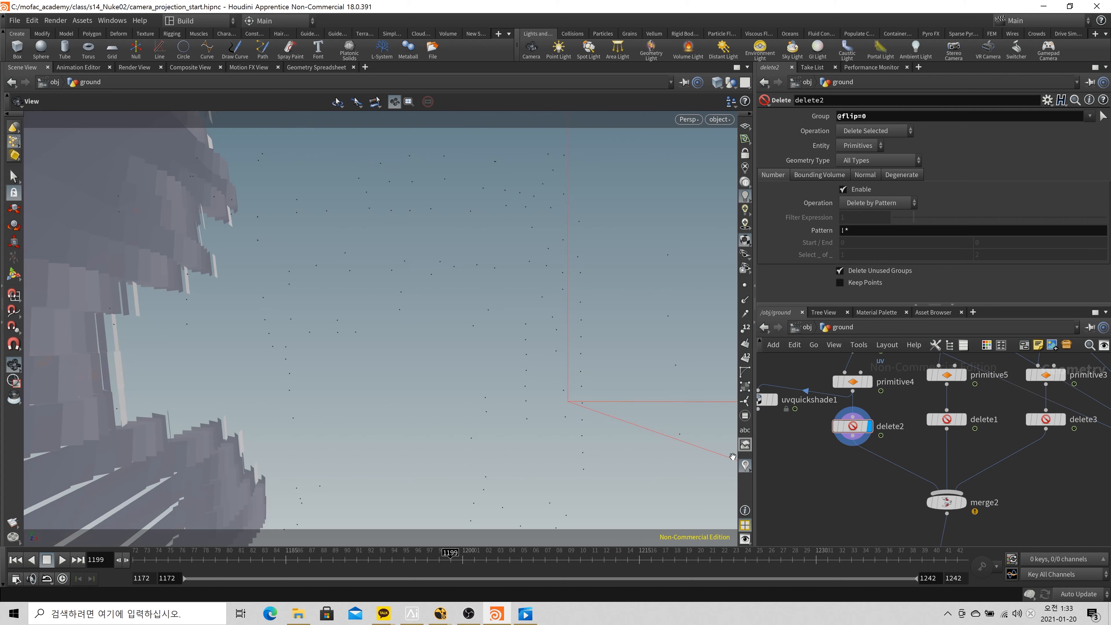
left_click(869, 382)
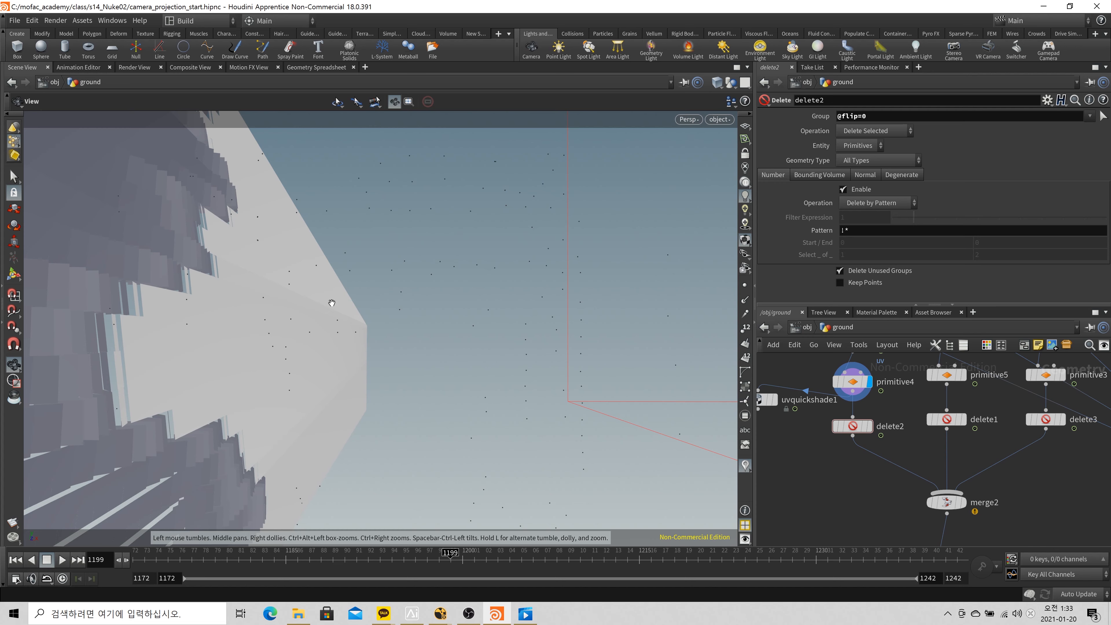
mouse_move(872, 437)
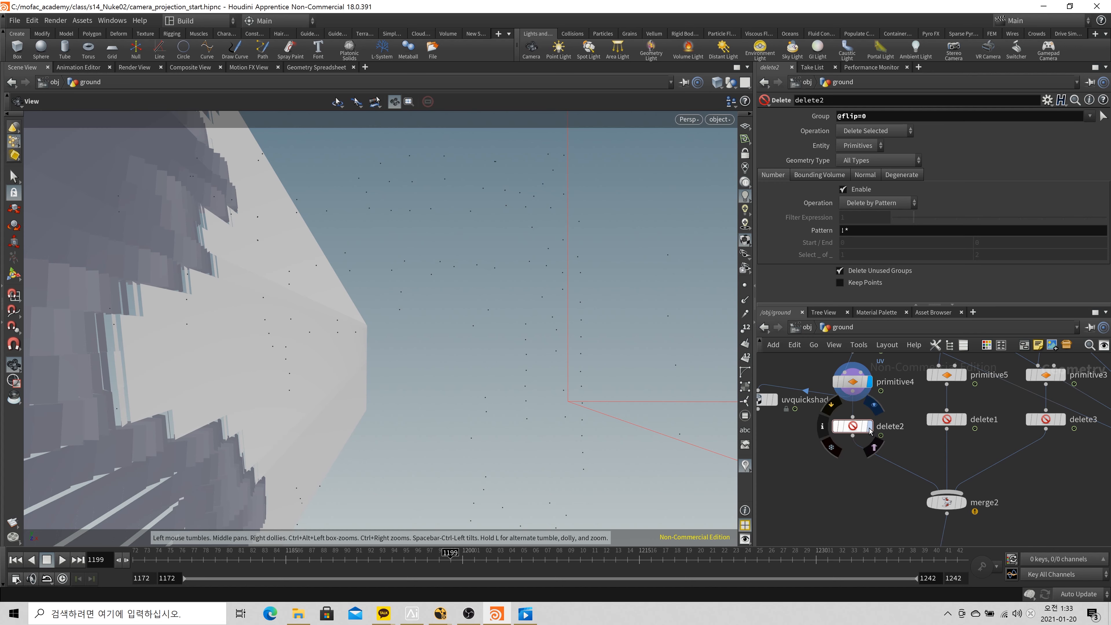
left_click(870, 427)
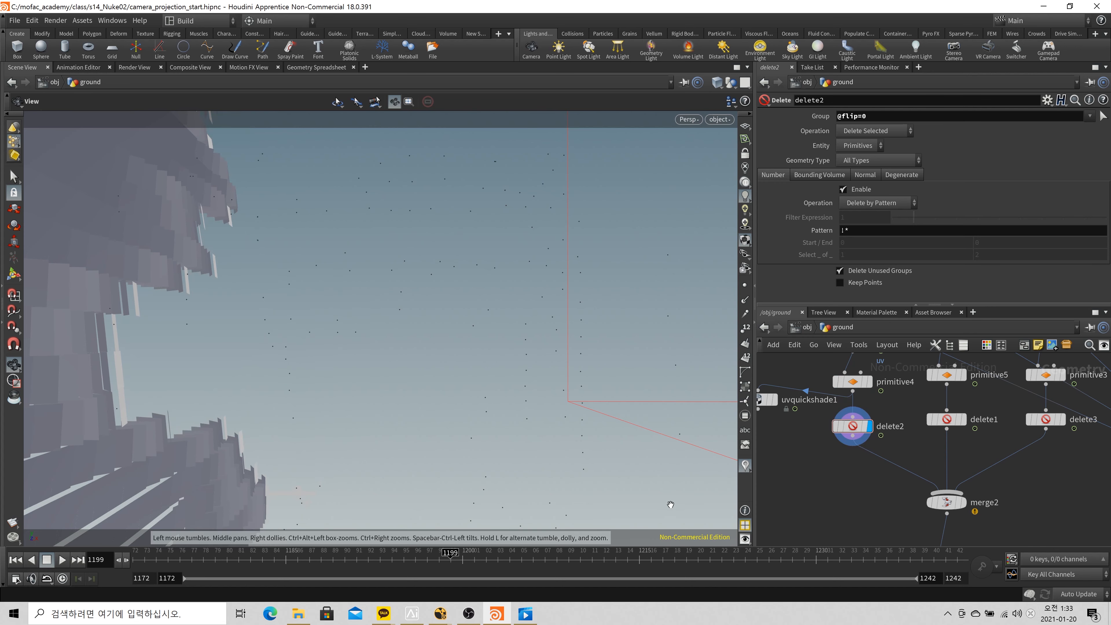
left_click(139, 560)
left_click_drag(138, 561, 592, 585)
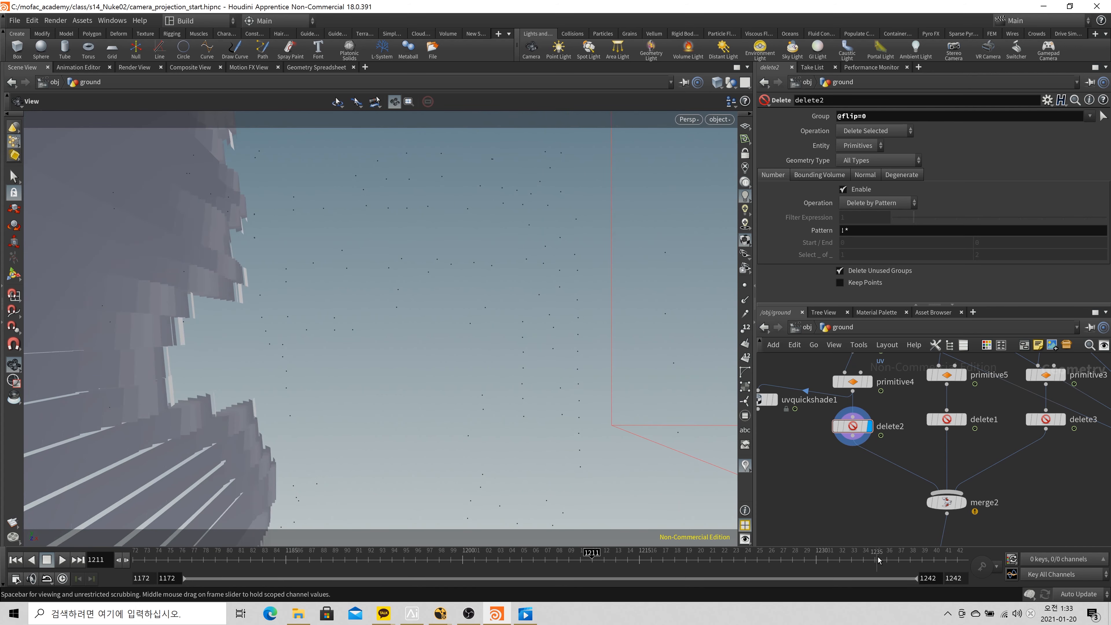
Duplicate the uvtexture1 node twice, inserting one copy above primitive5 and the other above primitive3
scroll(890, 418, "down", 3)
scroll(890, 419, "up", 3)
left_click(891, 419)
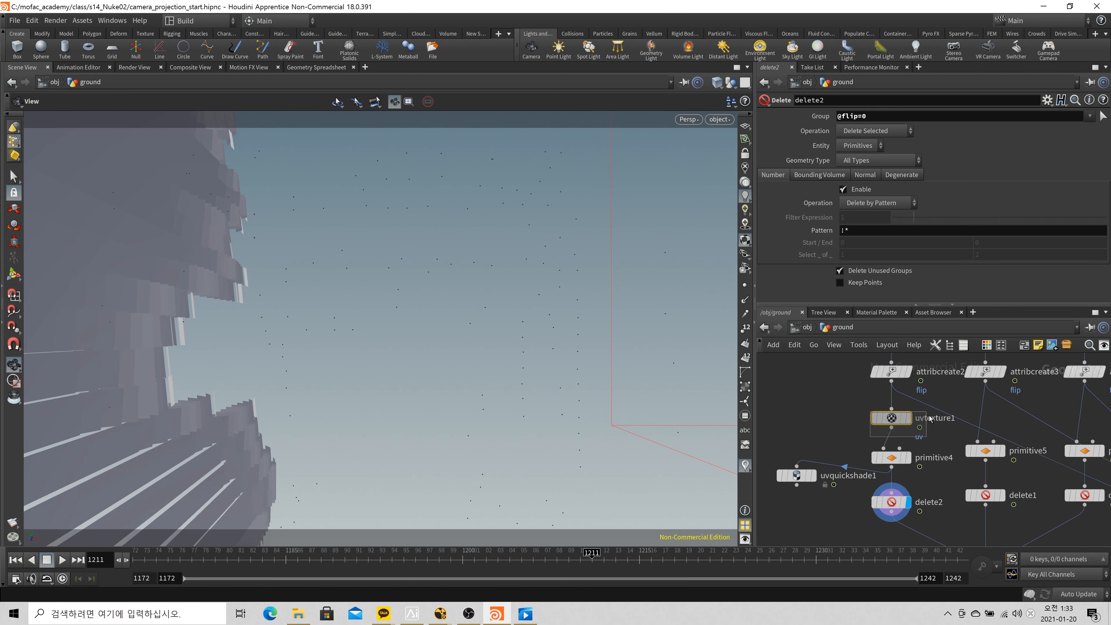
key("ctrl+c")
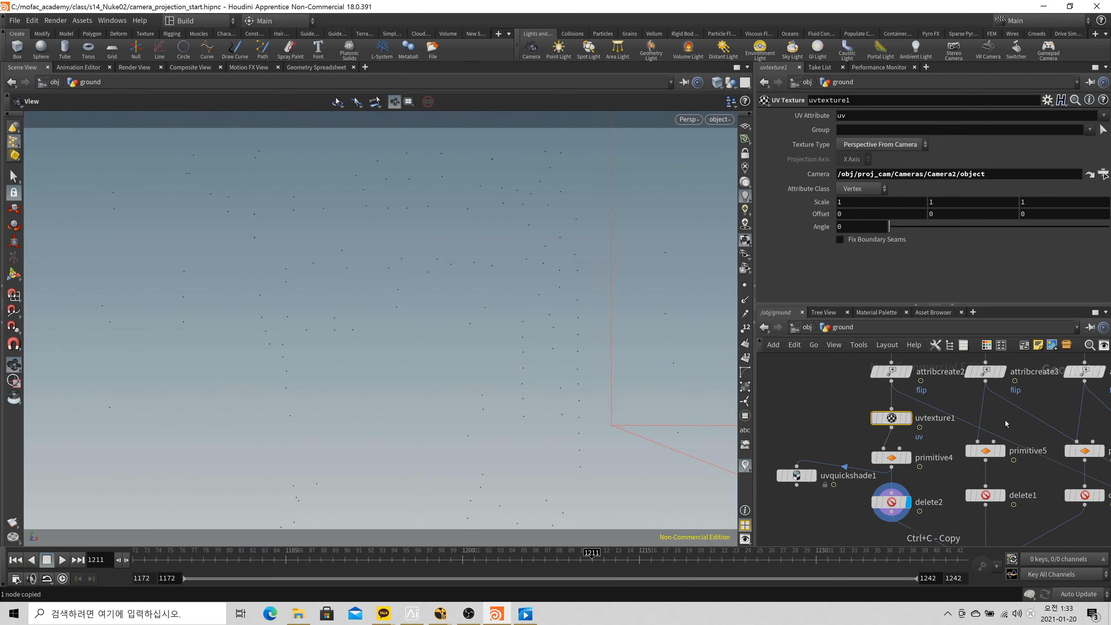
key("ctrl+v")
left_click(986, 412)
key("ctrl+v")
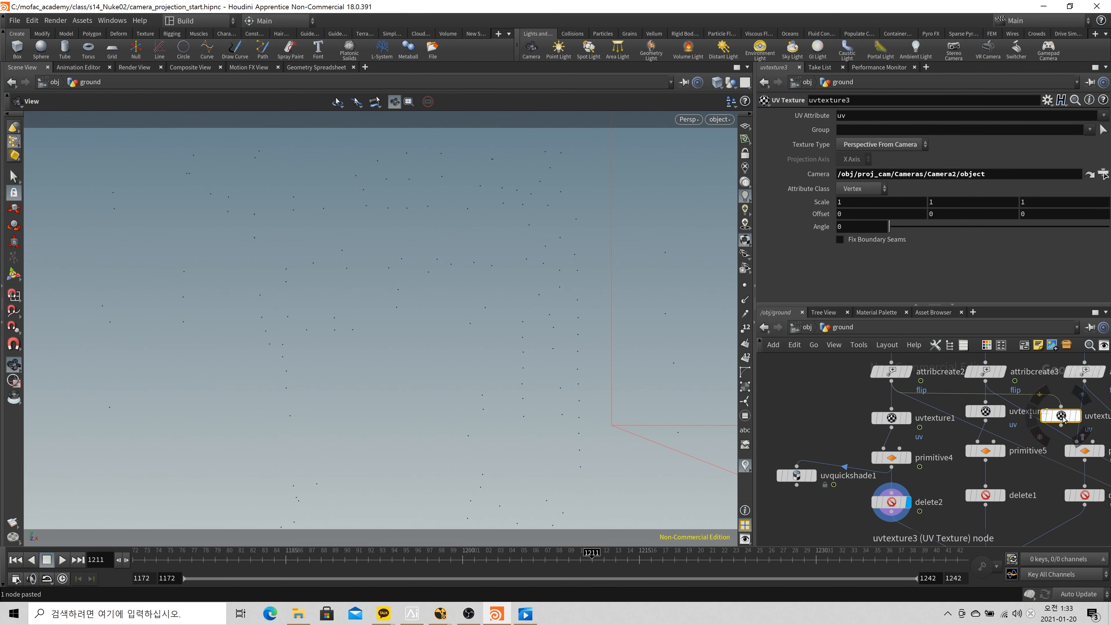
left_click(1084, 414)
Display merge2 and scrub the timeline to frame 1221 to review the combined flipping pieces
scroll(974, 490, "down", 3)
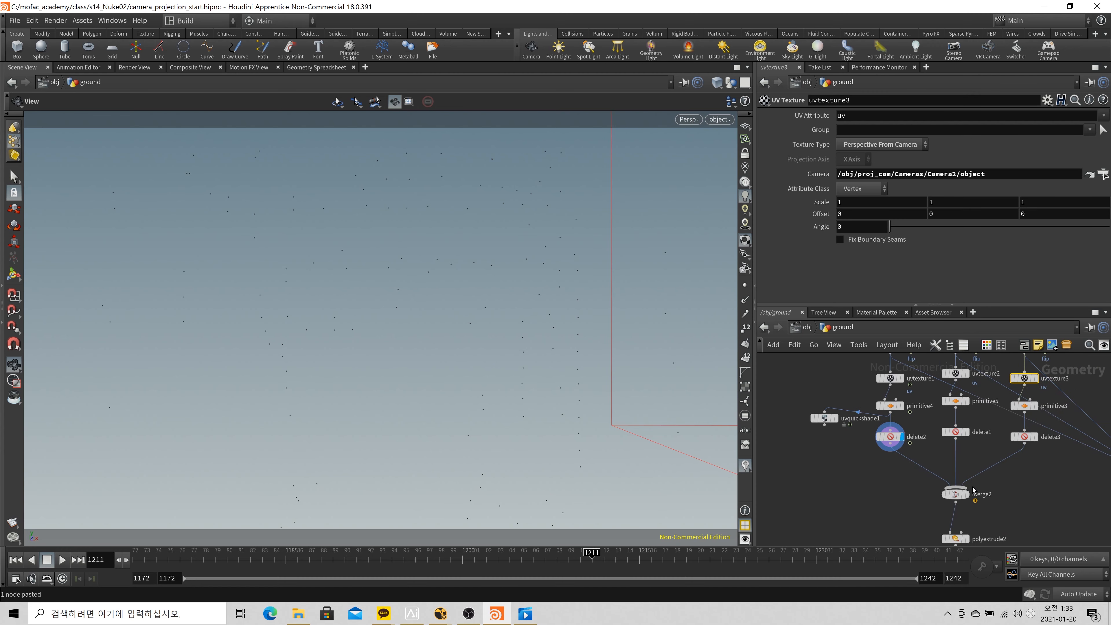
scroll(973, 490, "up", 2)
left_click(968, 496)
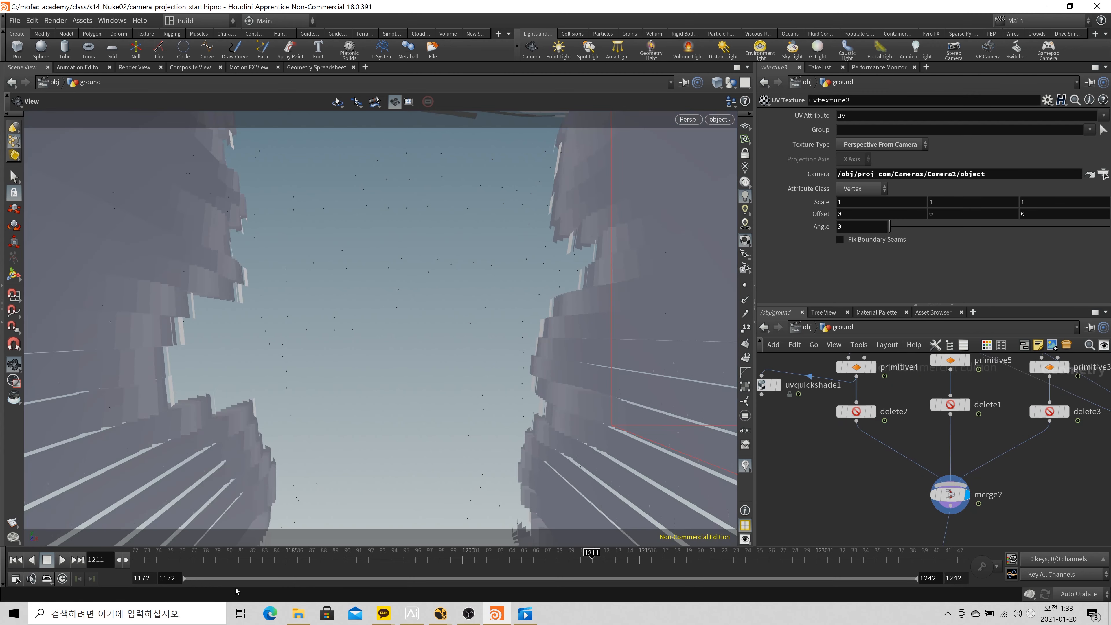
left_click(165, 560)
left_click_drag(165, 560, 392, 560)
left_click_drag(570, 547, 709, 553)
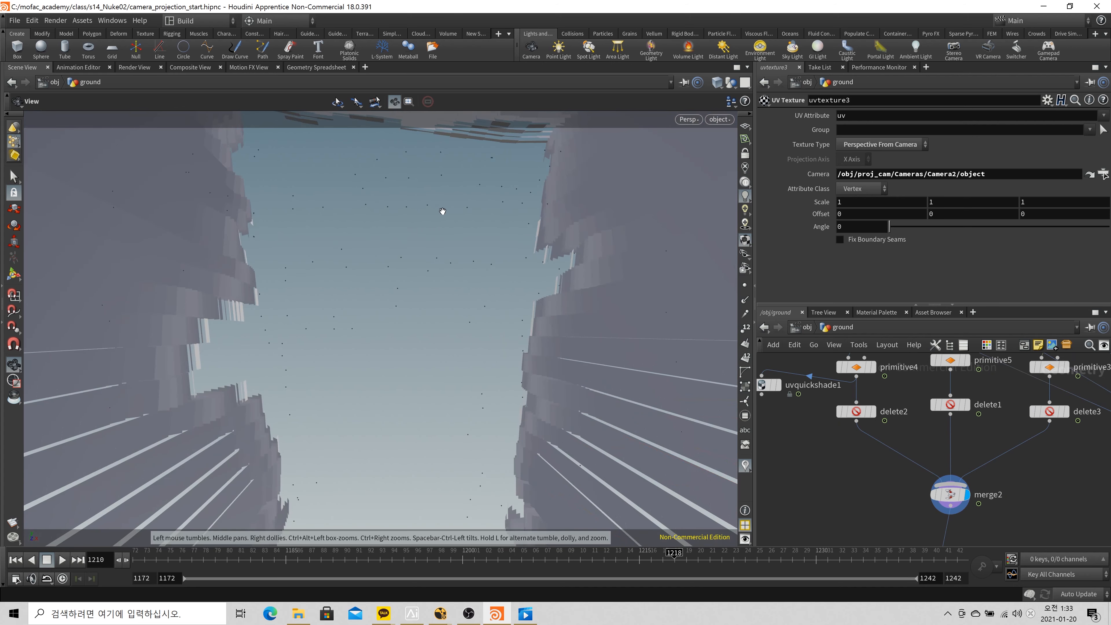
Move uvquickshade1 beside merge2, rewire its input to merge2, display it and show the background image
scroll(802, 448, "down", 3)
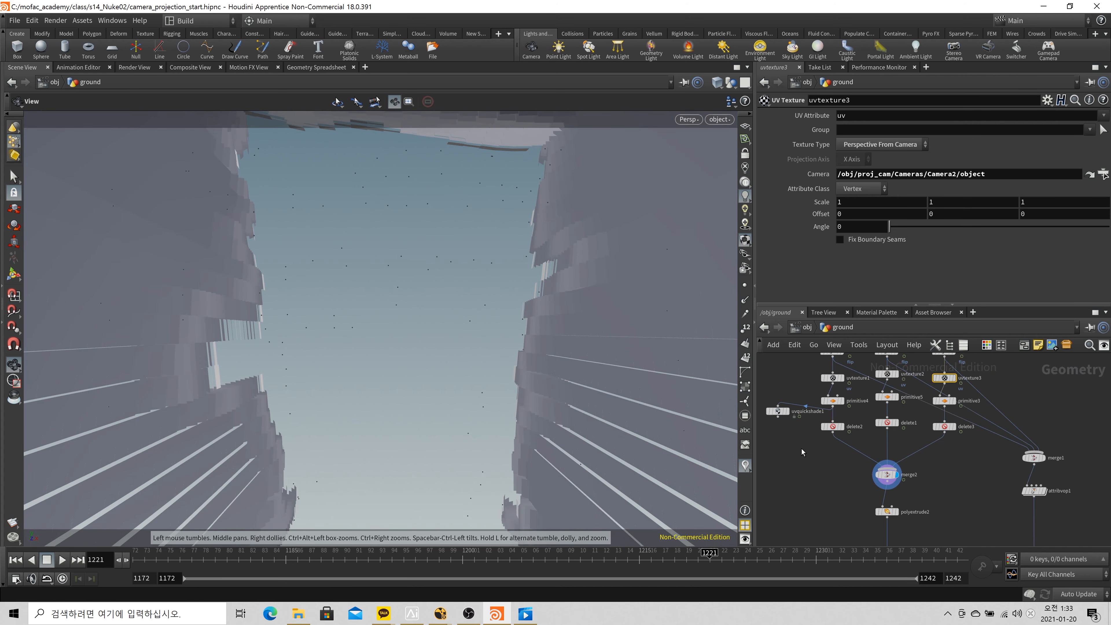
middle_click_drag(802, 448, 807, 393)
scroll(844, 456, "up", 3)
left_click(795, 452)
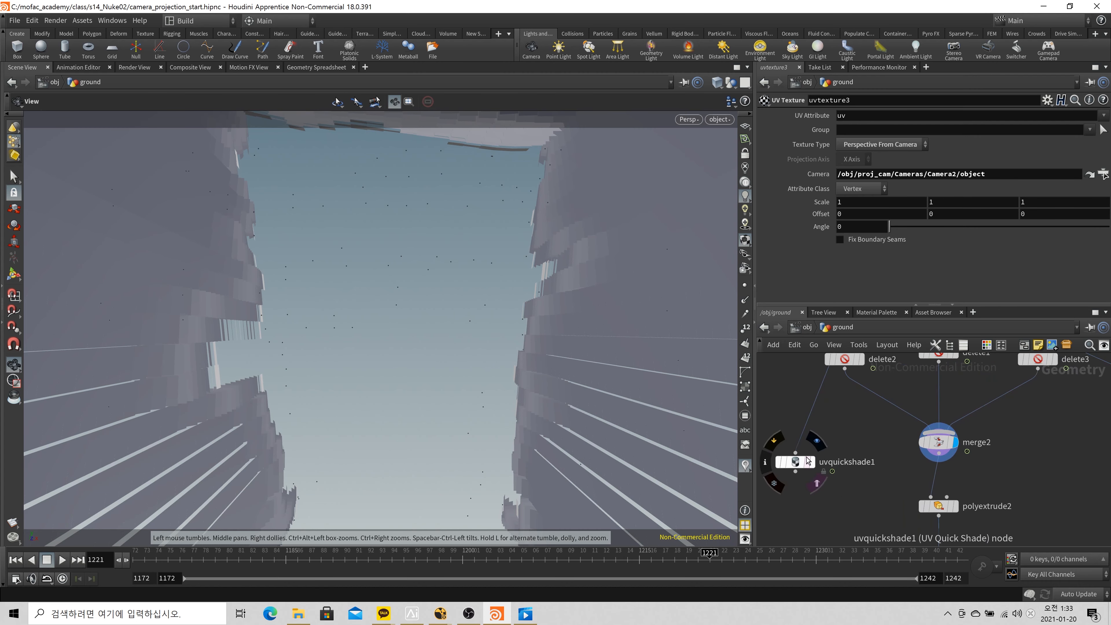
left_click(810, 462)
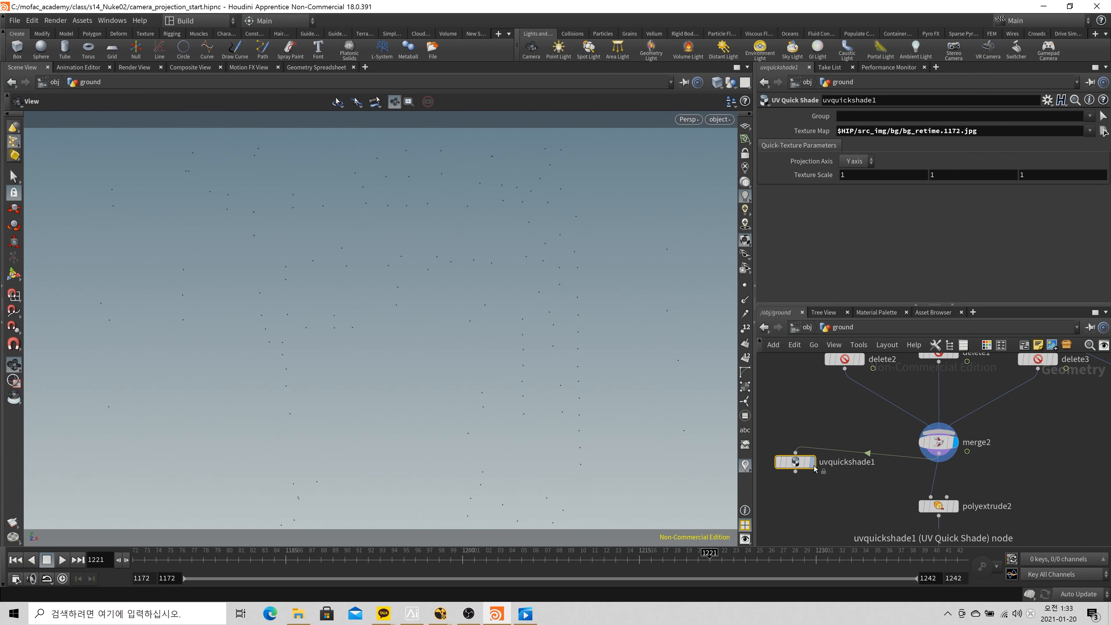
left_click(840, 511)
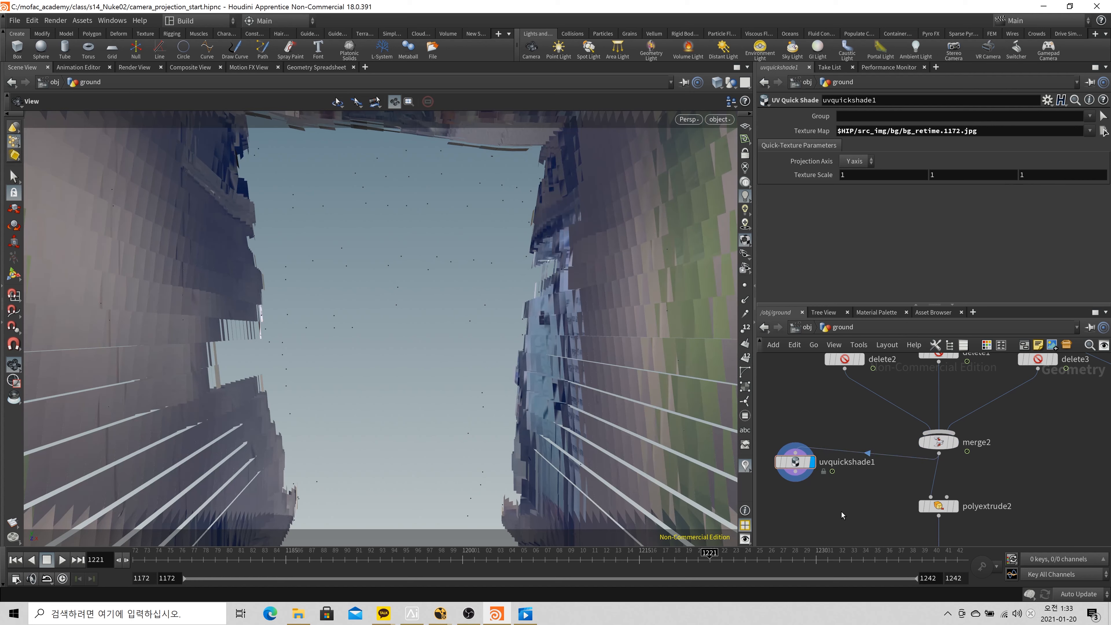
left_click(746, 445)
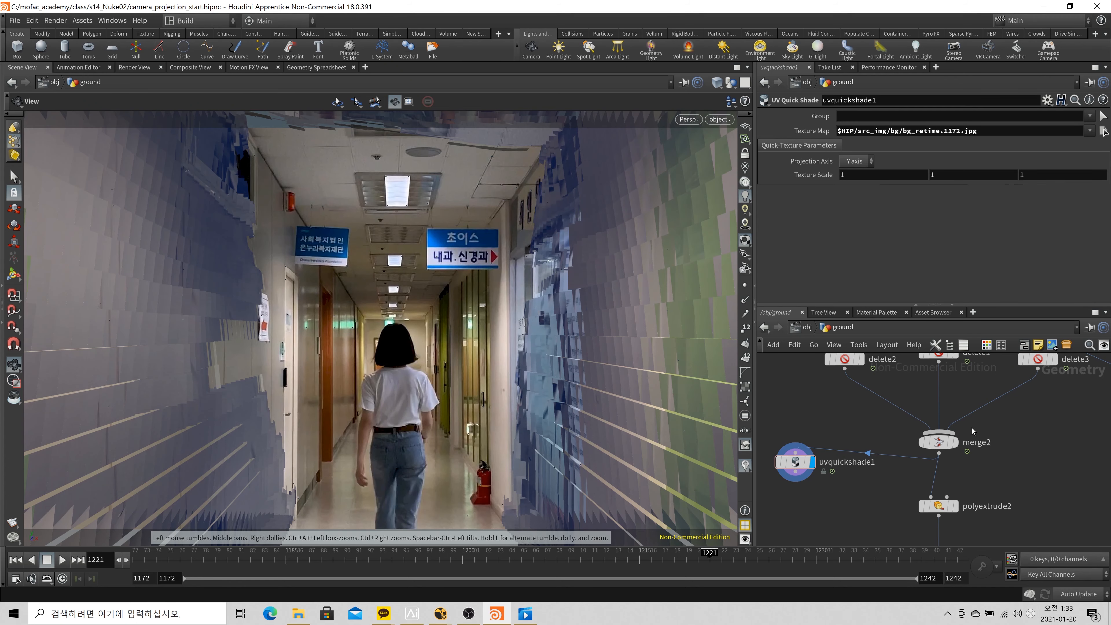
Display merge2 and examine its unextruded wall pieces in a free view, returning to the camera/Cameras/Camera2/object view
left_click(955, 443)
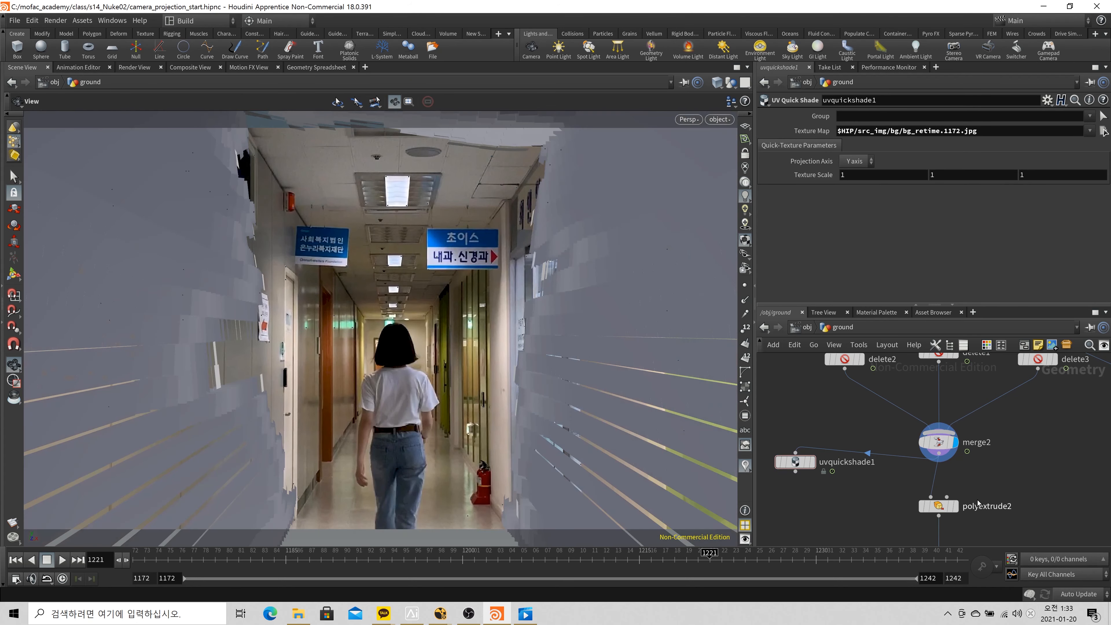
left_click_drag(184, 395, 299, 360)
scroll(299, 359, "up", 3)
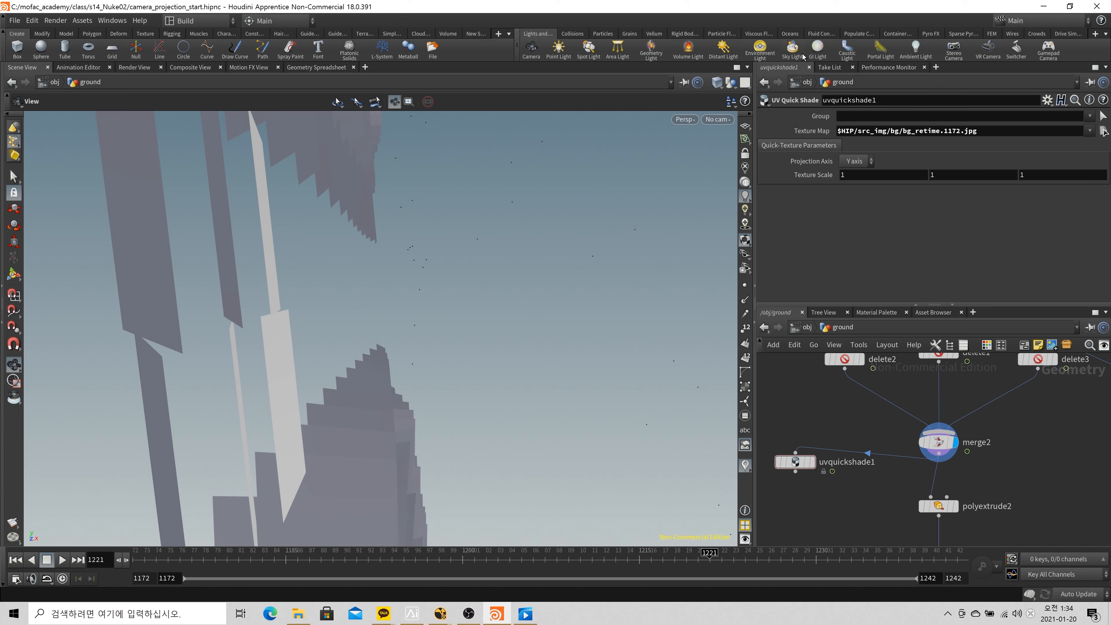
left_click(718, 119)
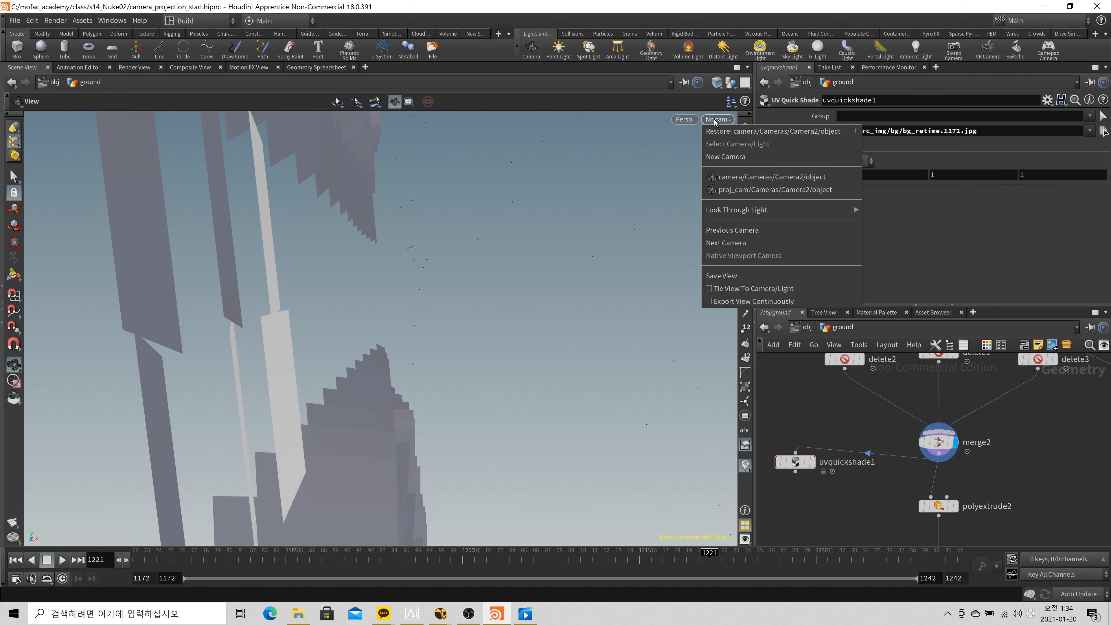
left_click(742, 182)
Display polyextrude2 and inspect the thickness of the wall pieces in a free view, returning to the object camera
middle_click_drag(958, 517, 944, 443)
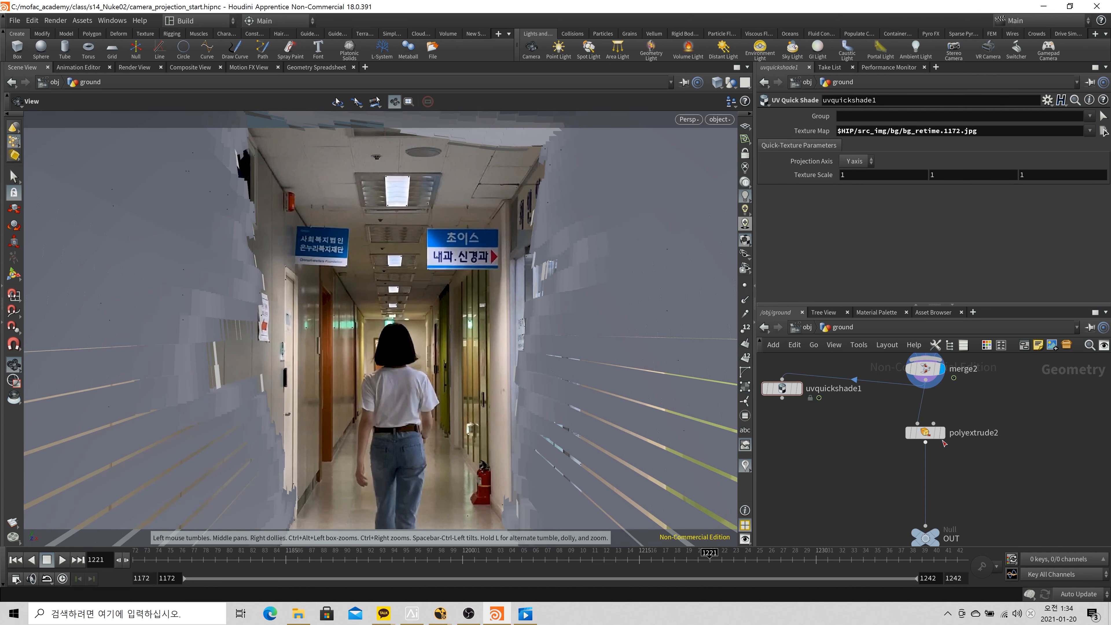
left_click(943, 433)
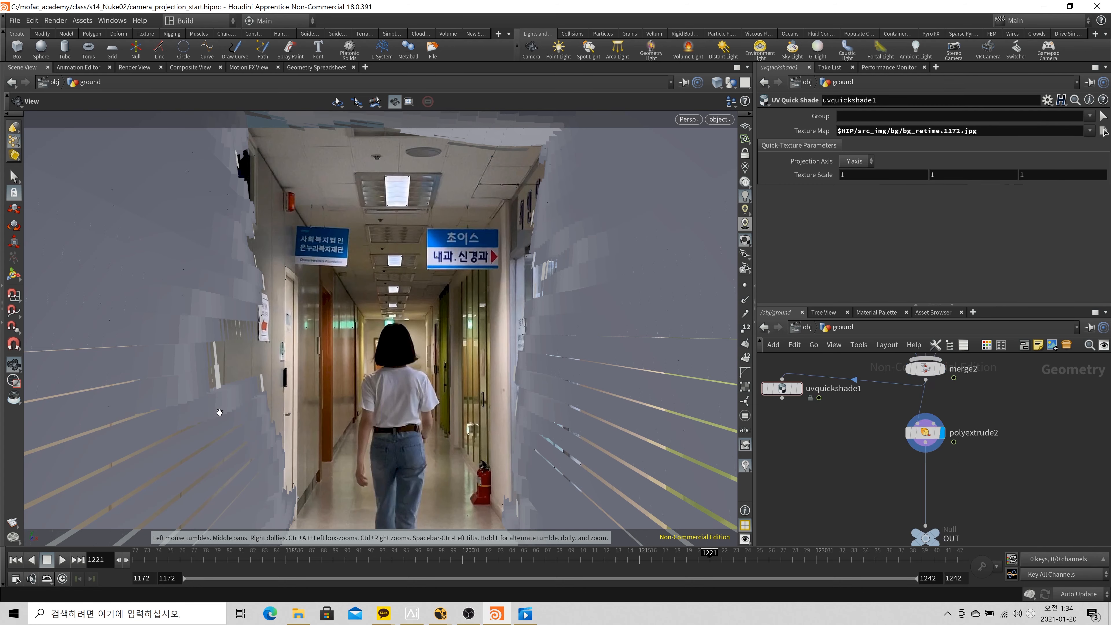
left_click_drag(216, 387, 233, 348)
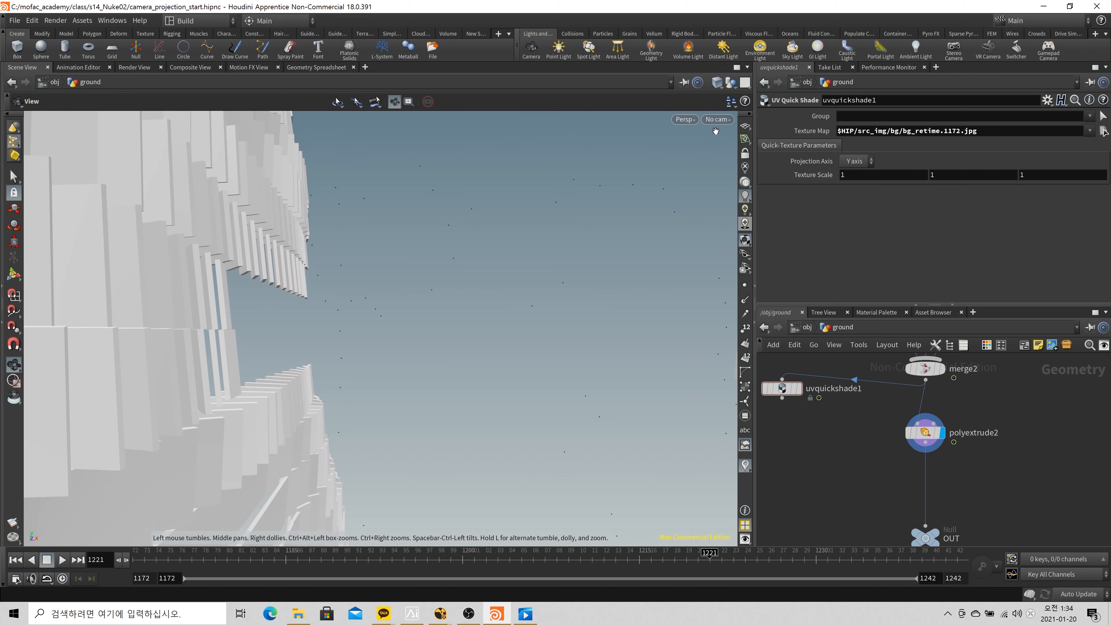
left_click(717, 120)
left_click(749, 177)
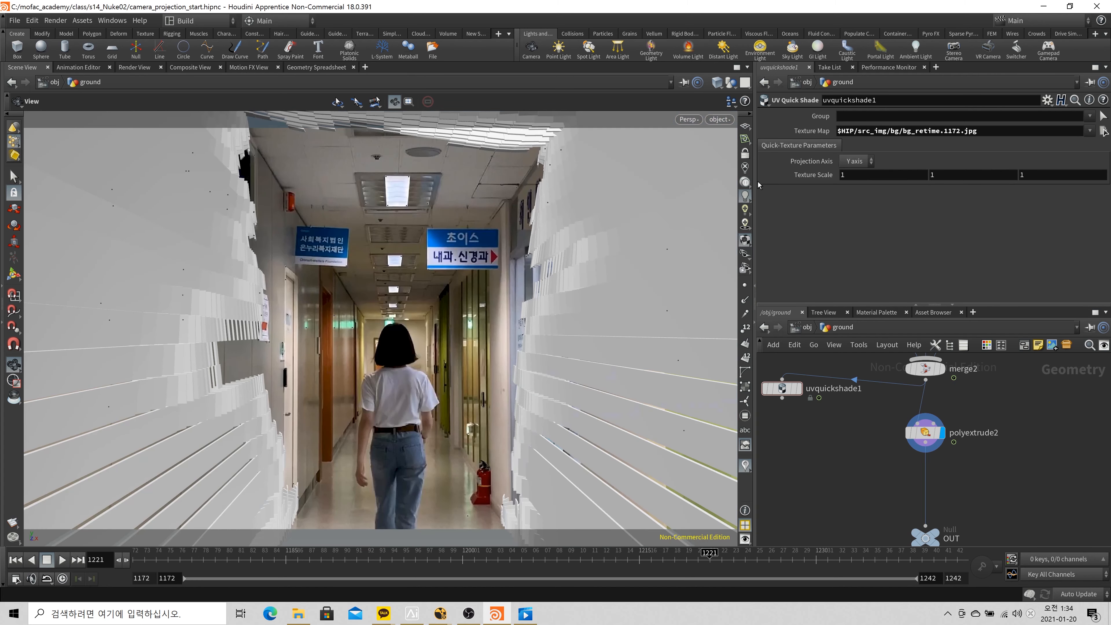
Display the OUT null and move the timeline to frame 1178
scroll(1015, 440, "down", 2)
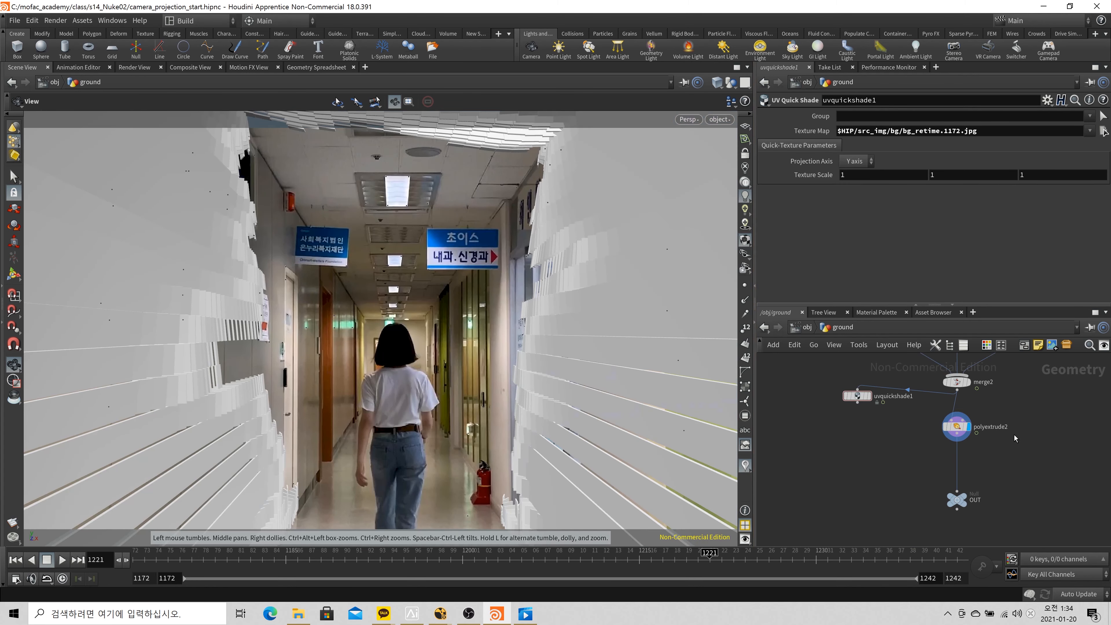
middle_click_drag(950, 462, 913, 459)
scroll(894, 469, "up", 2)
mouse_move(955, 508)
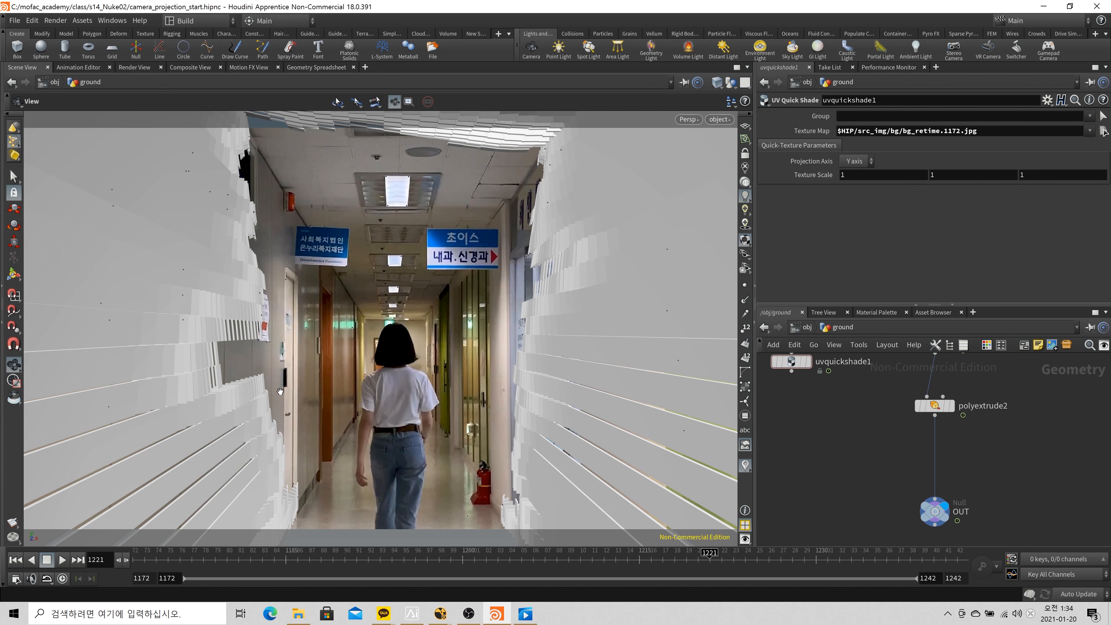
left_click(203, 557)
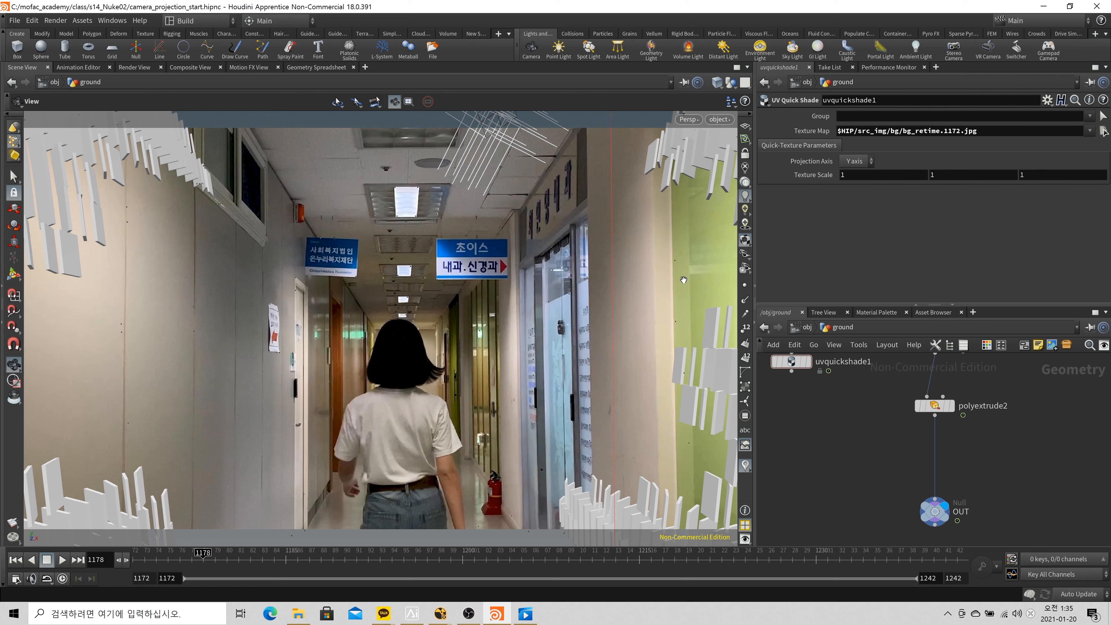
Go up to the obj level and select the hlight1, hlight2 and hlight3 lights together
scroll(857, 377, "down", 3)
middle_click_drag(873, 409, 823, 442)
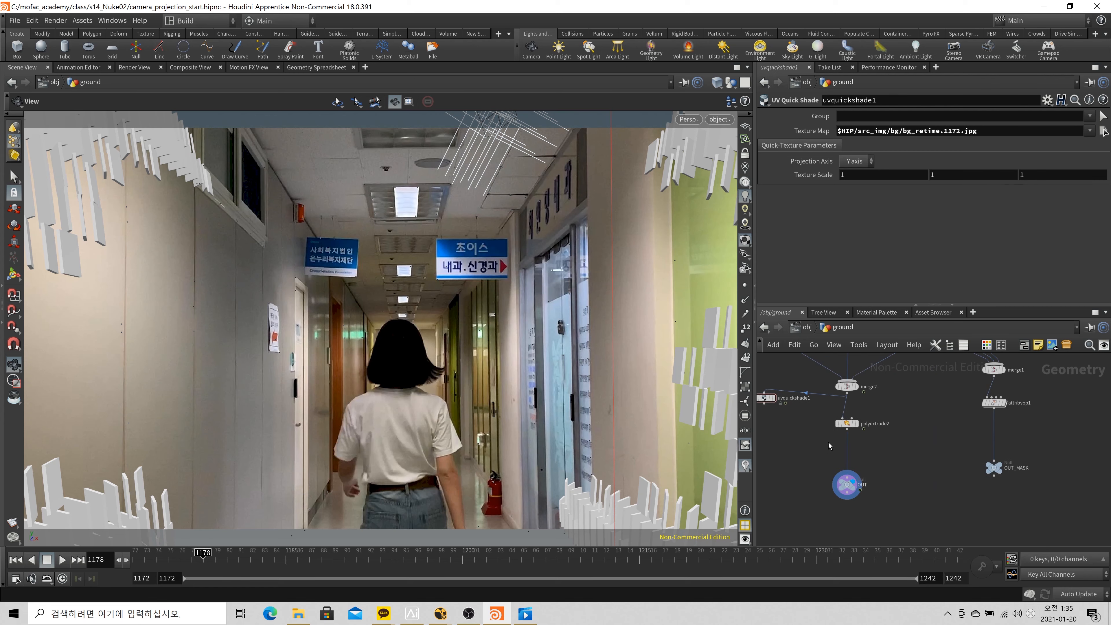
scroll(869, 439, "down", 2)
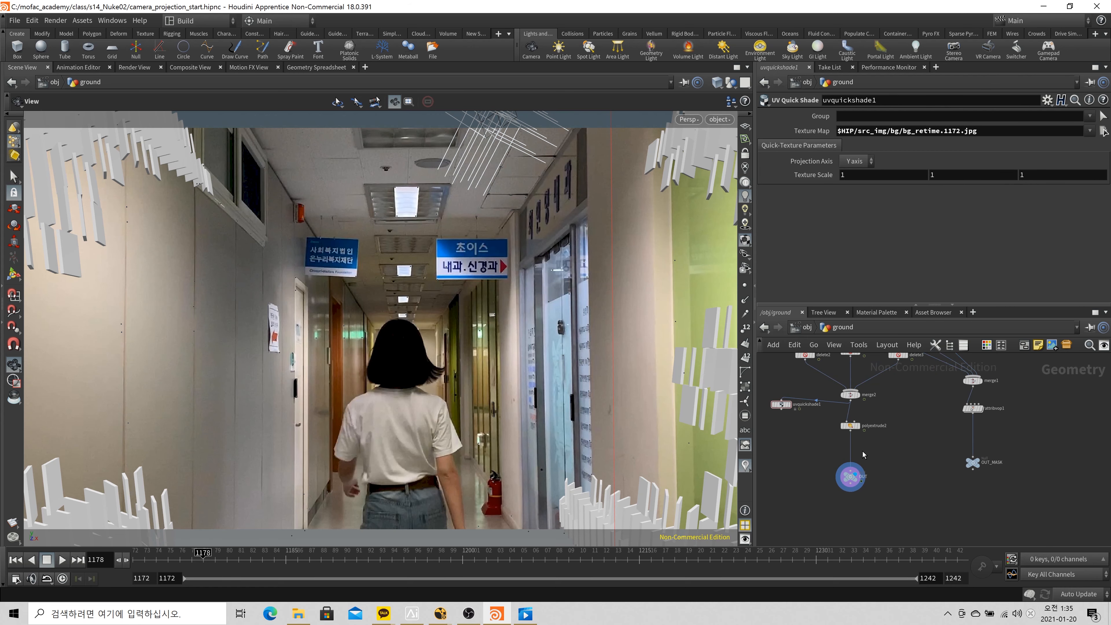
left_click(807, 328)
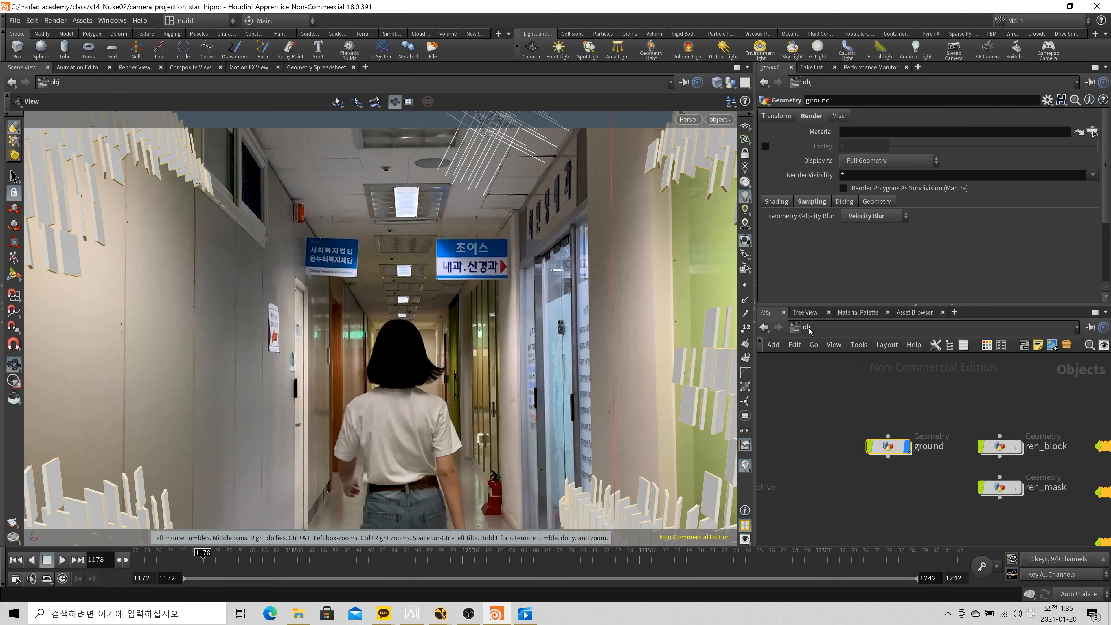
middle_click_drag(937, 397, 785, 389)
left_click(923, 412)
left_click_drag(968, 523, 907, 432, "shift")
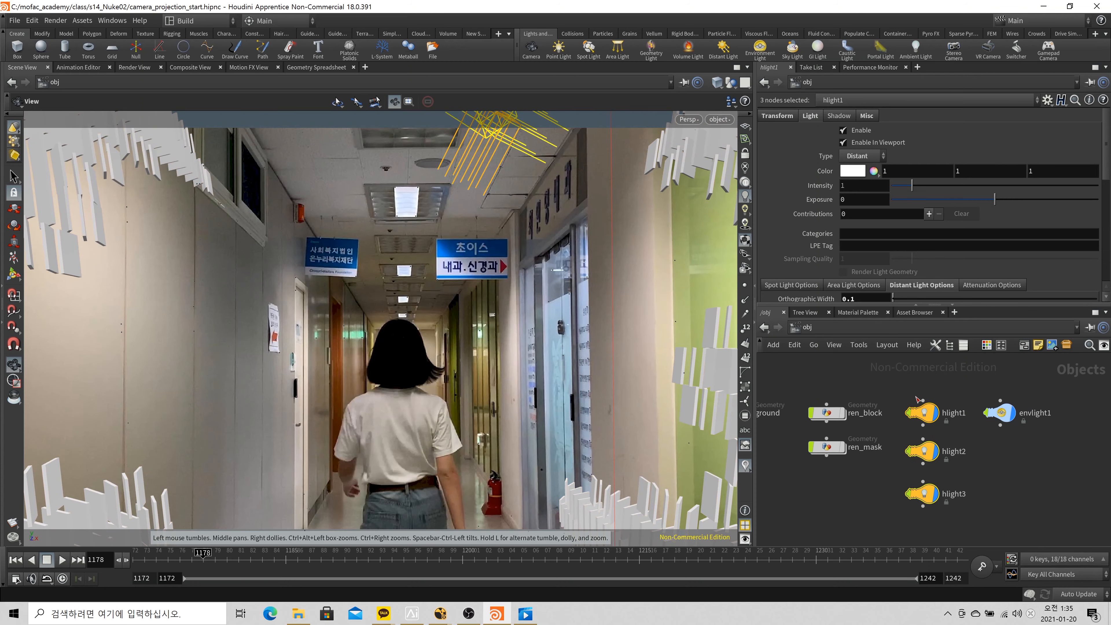
Frame the three selected lights to examine their placement, returning to the camera/Cameras/Camera2/object view
middle_click_drag(460, 234, 459, 249)
left_click_drag(459, 250, 497, 279)
key("g")
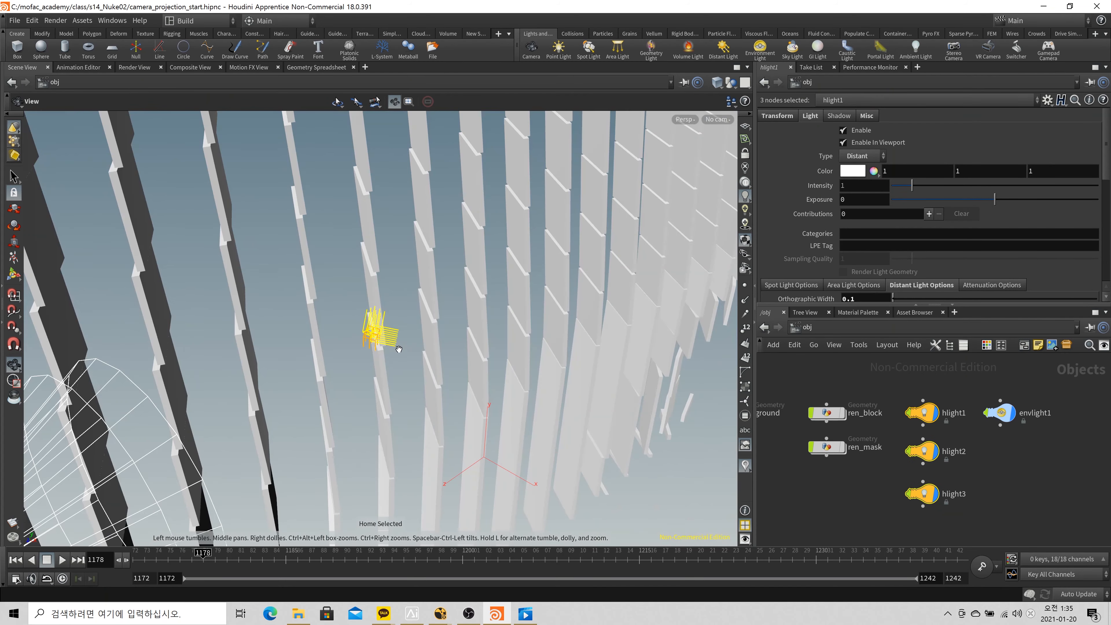
left_click(716, 123)
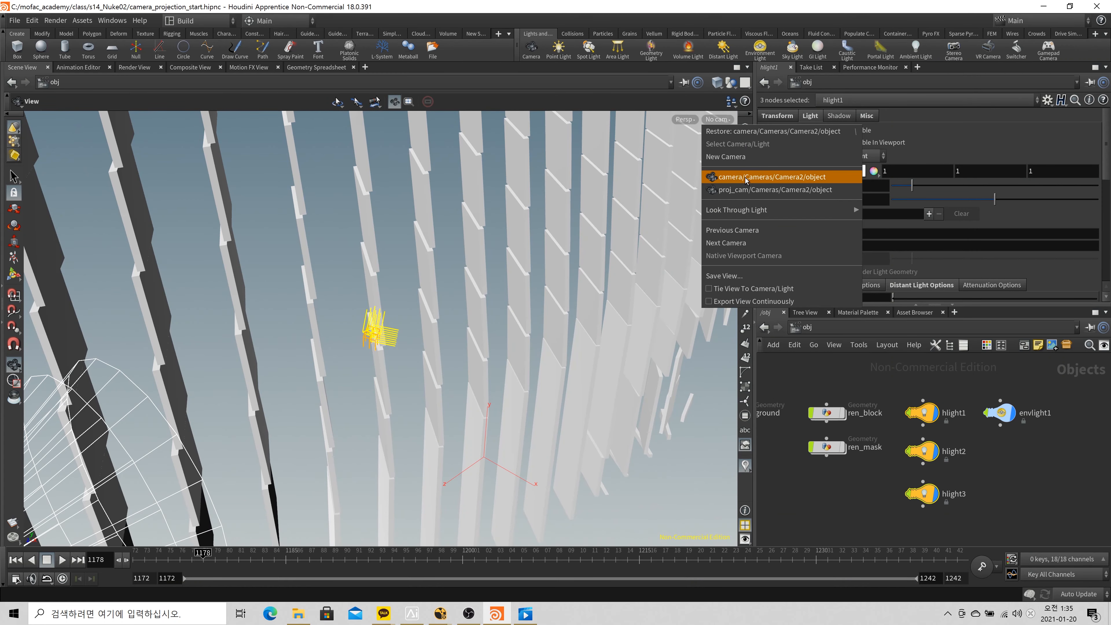
left_click(746, 178)
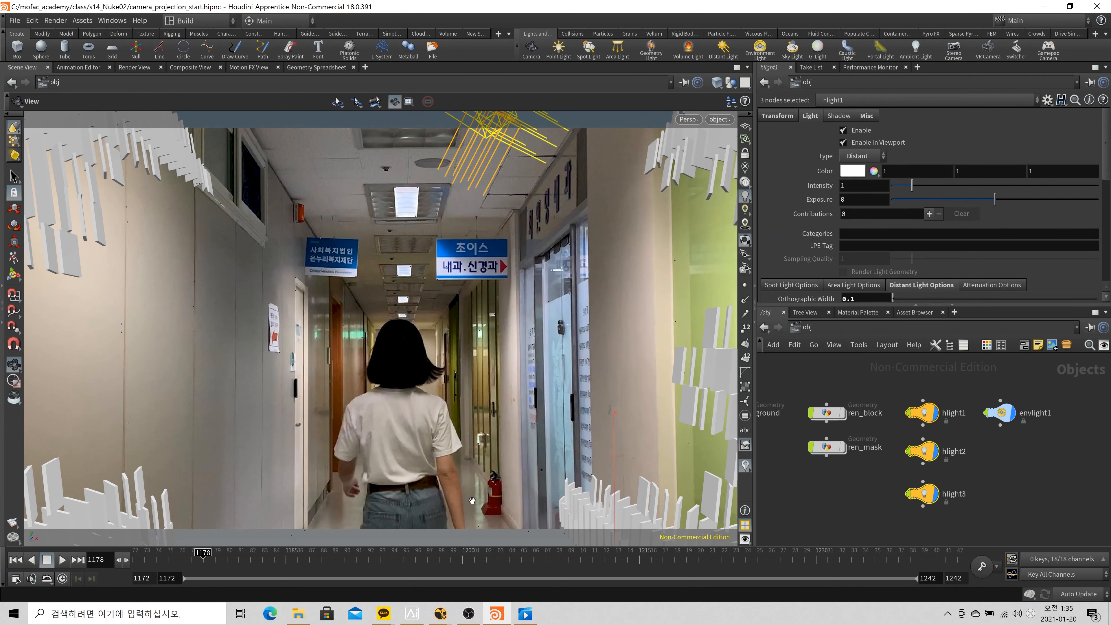
Scrub to about frame 1204 and step back to frame 1196, examining the lit wall pieces
left_click(508, 564)
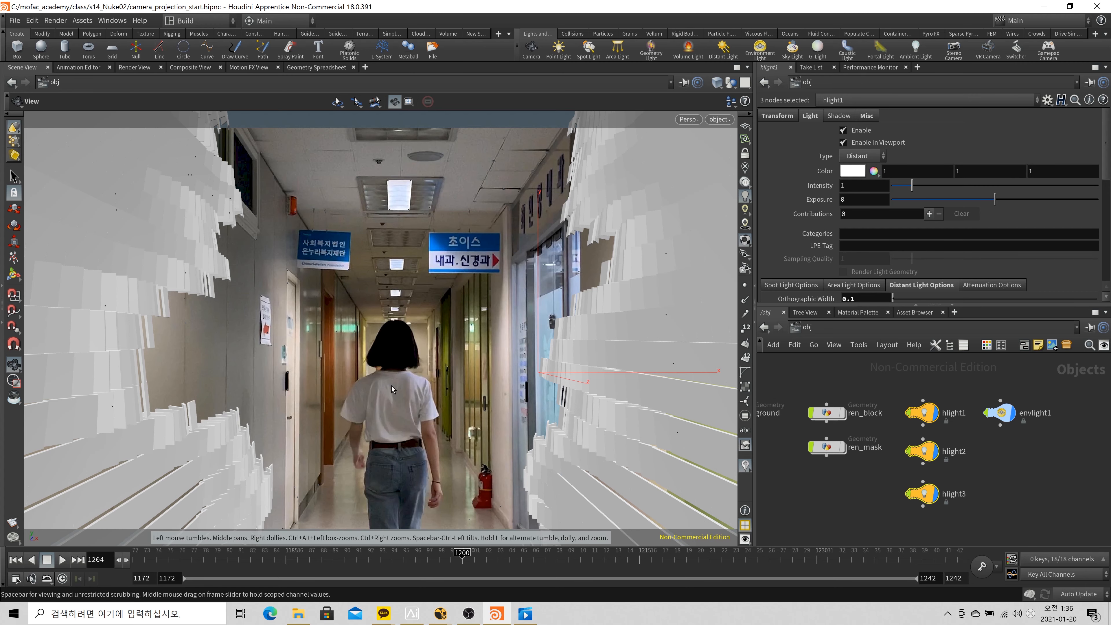
key("Left")
key("Left")
key("Left")
key("Left")
key("Left")
key("Left")
key("Left")
key("Left")
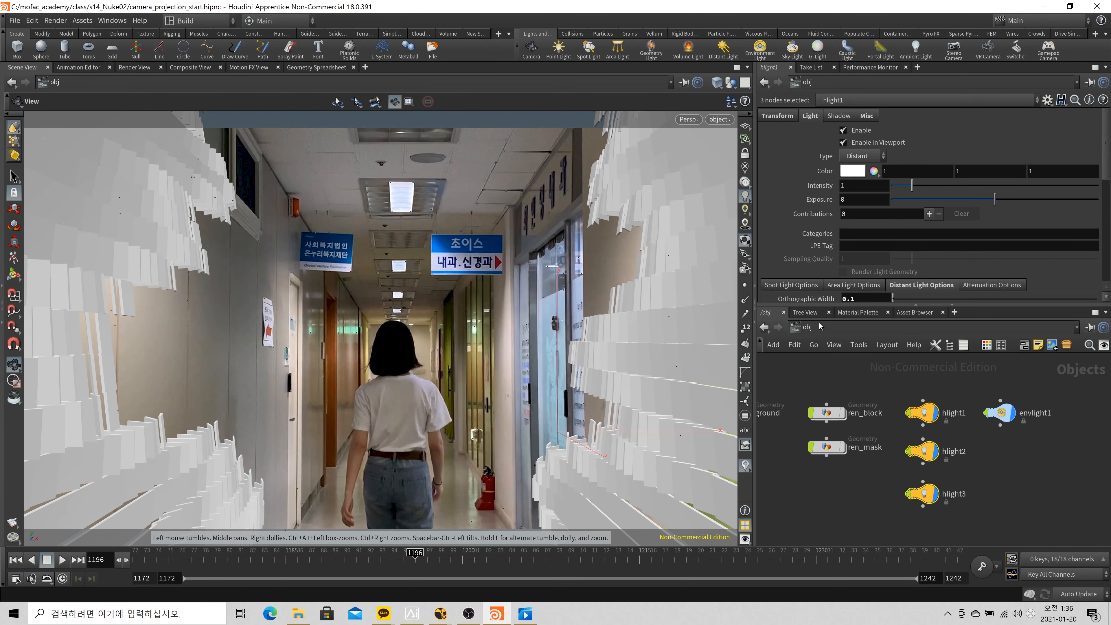
Enable envlight1's light in the viewport and hide the camera's background image to reveal the environment map
left_click(993, 412)
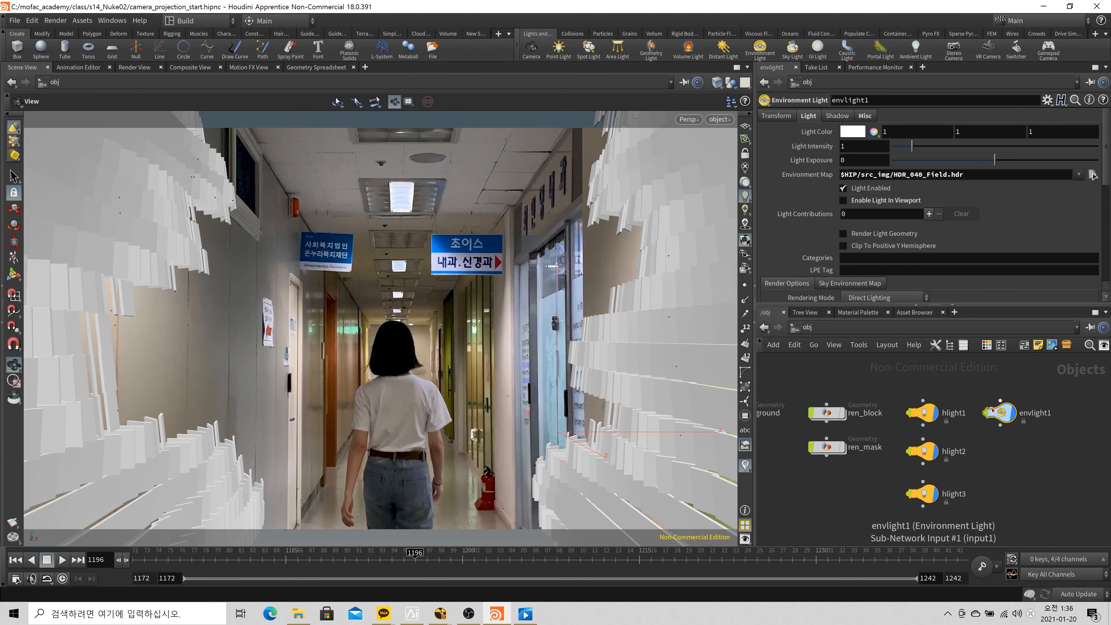
left_click(859, 202)
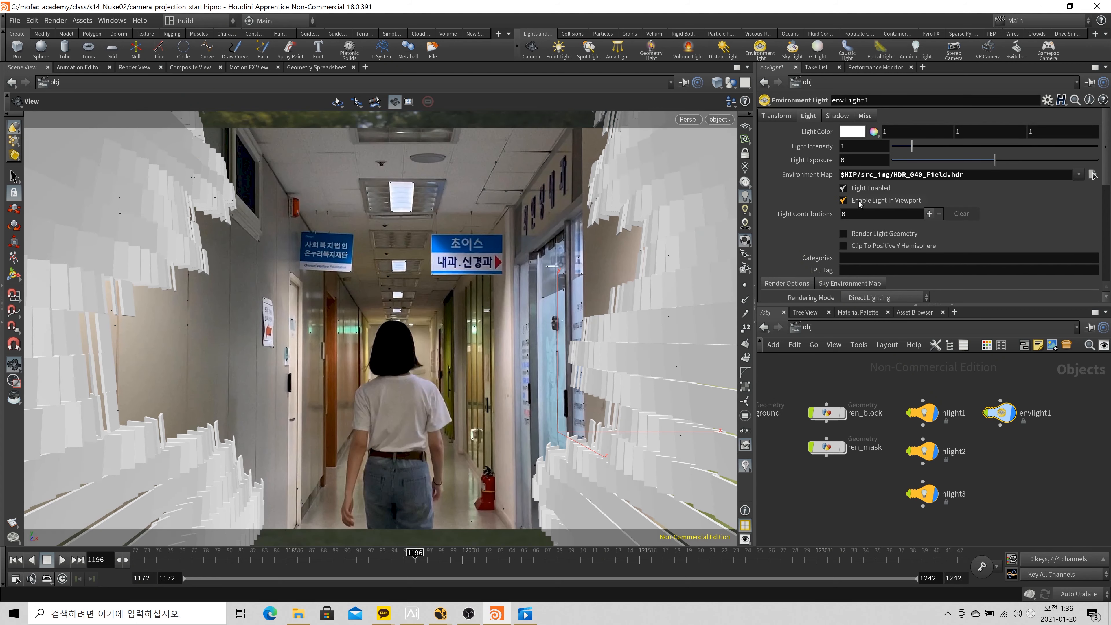
left_click(745, 444)
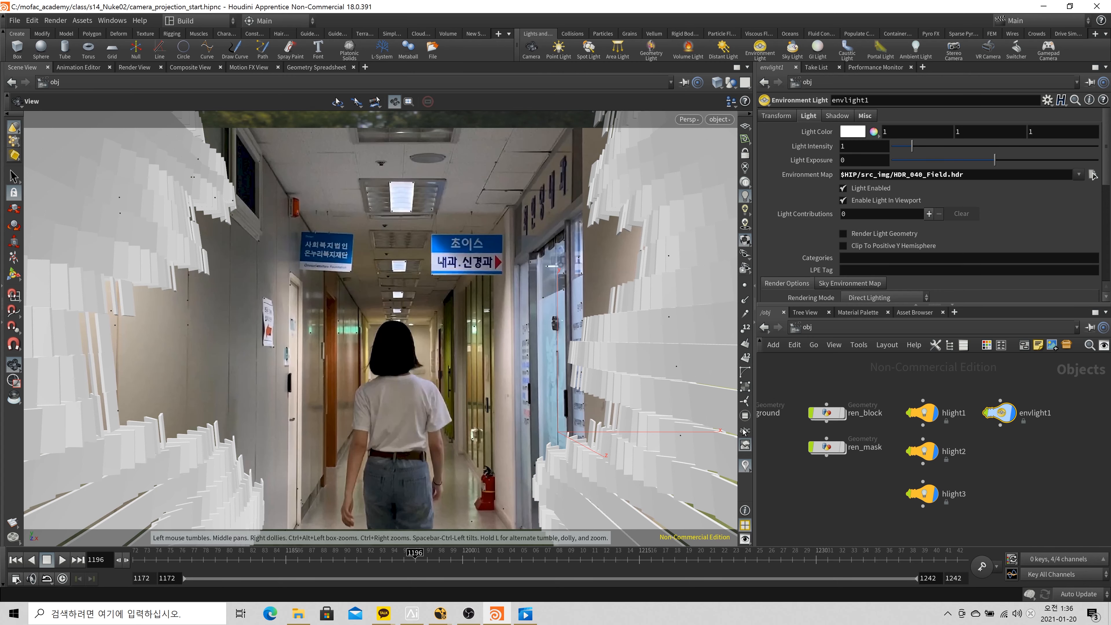
left_click(746, 445)
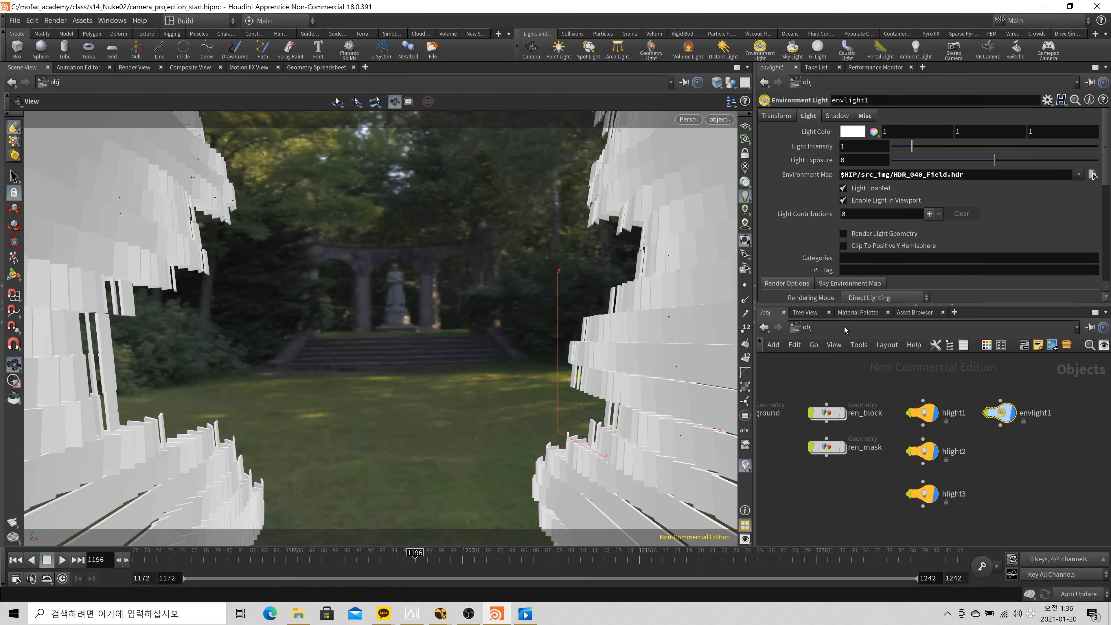
In the mat network, set principledshader1's emission texture to the fixed frame $HIP/src_img/bg/bg_retime.1172.jpg
key("1")
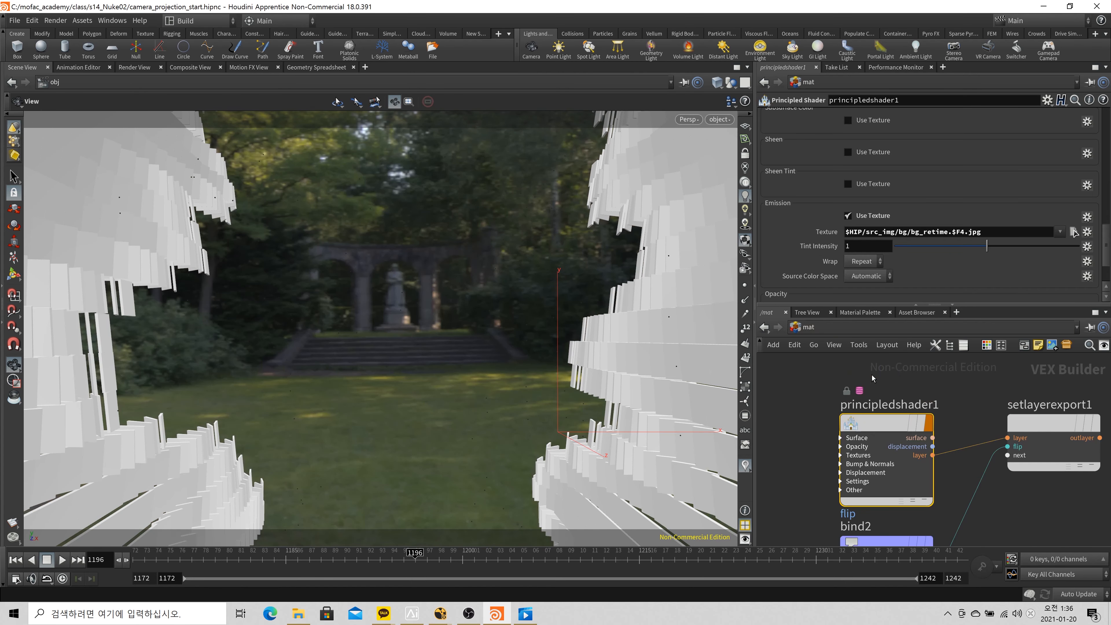
scroll(834, 141, "up", 10)
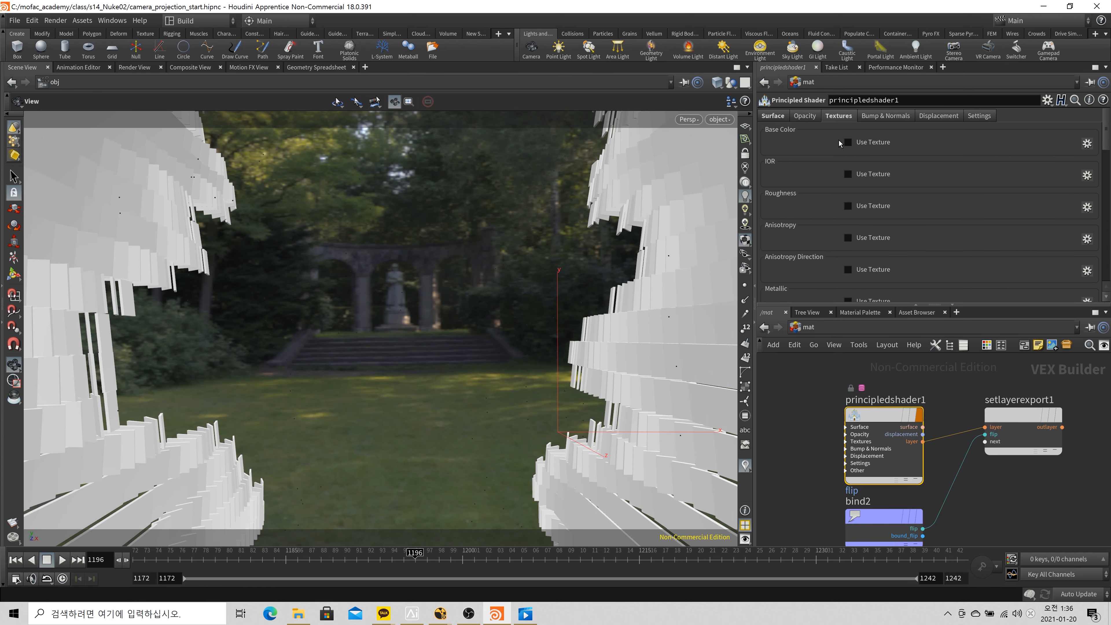
scroll(838, 144, "down", 10)
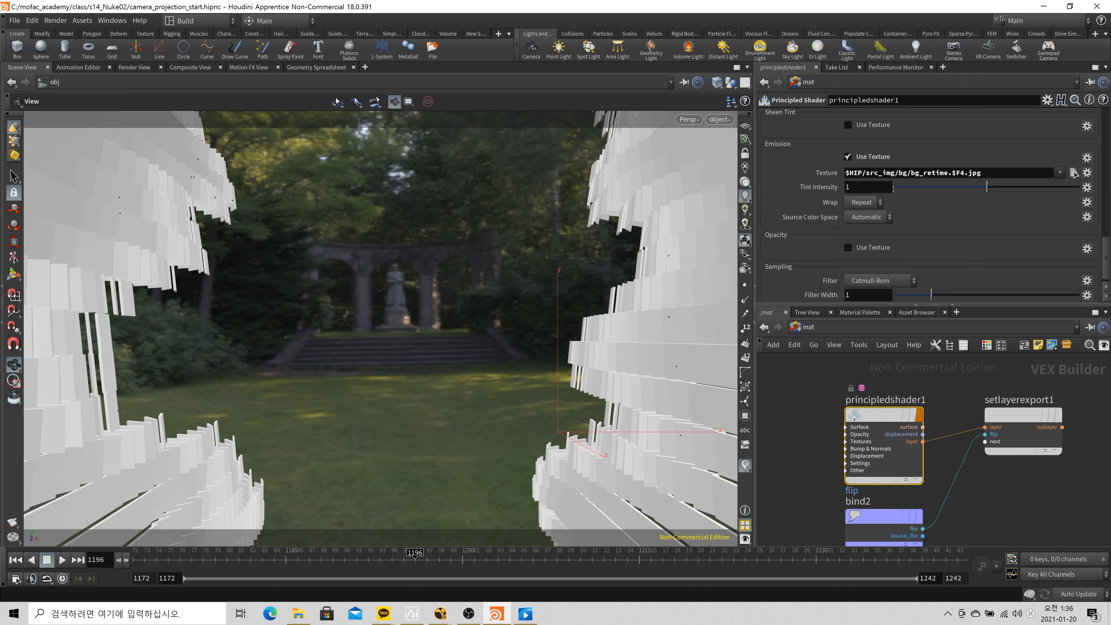
scroll(893, 188, "up", 1)
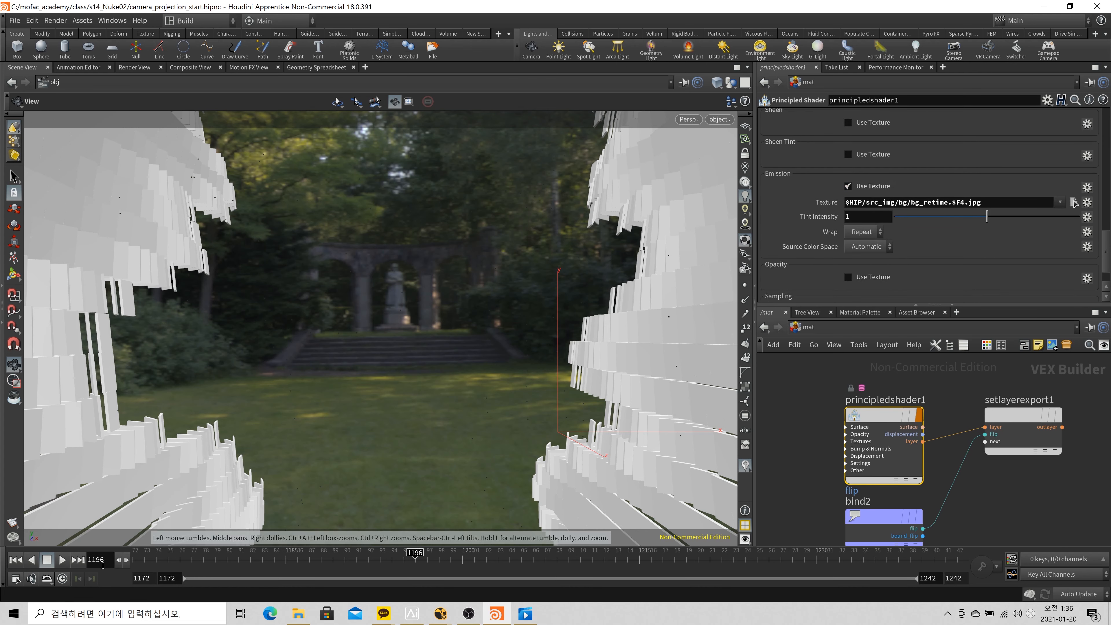
left_click(958, 203)
double_click(957, 203)
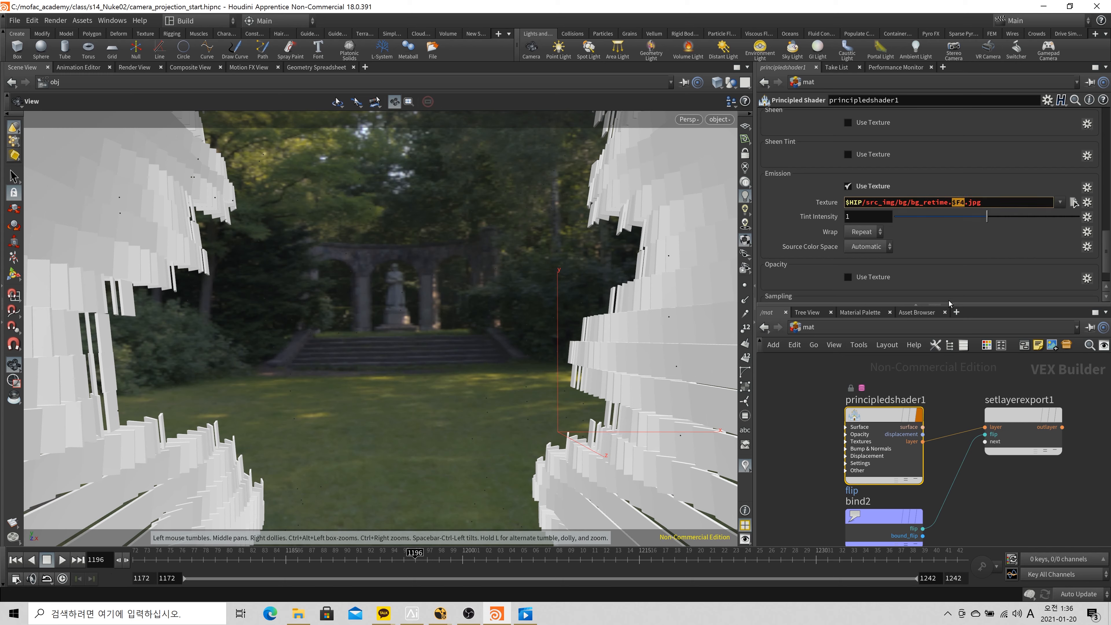
type("1172")
key("Return")
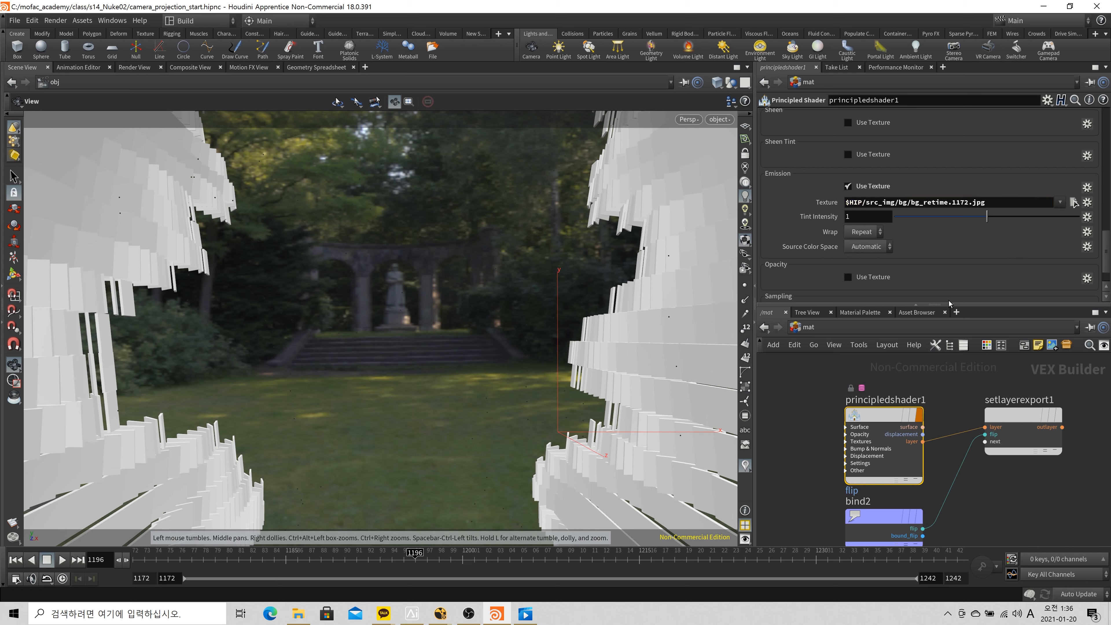
Review principledshader1's surface settings down to emission and show the camera's background image in the viewport again
scroll(932, 234, "up", 2)
scroll(931, 235, "up", 8)
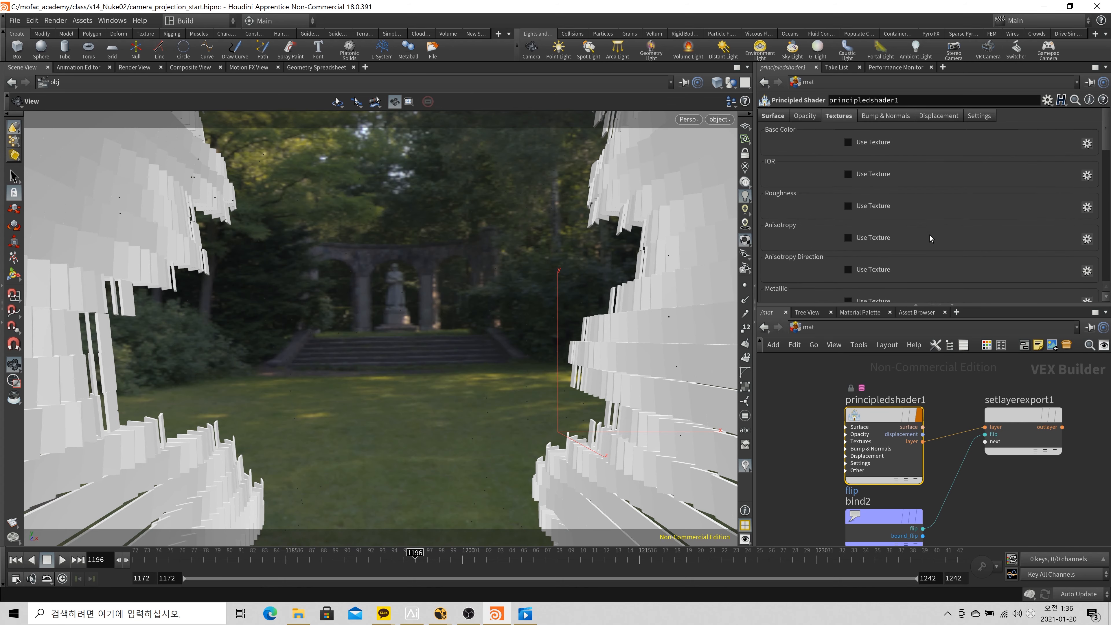
left_click(773, 116)
scroll(936, 185, "down", 10)
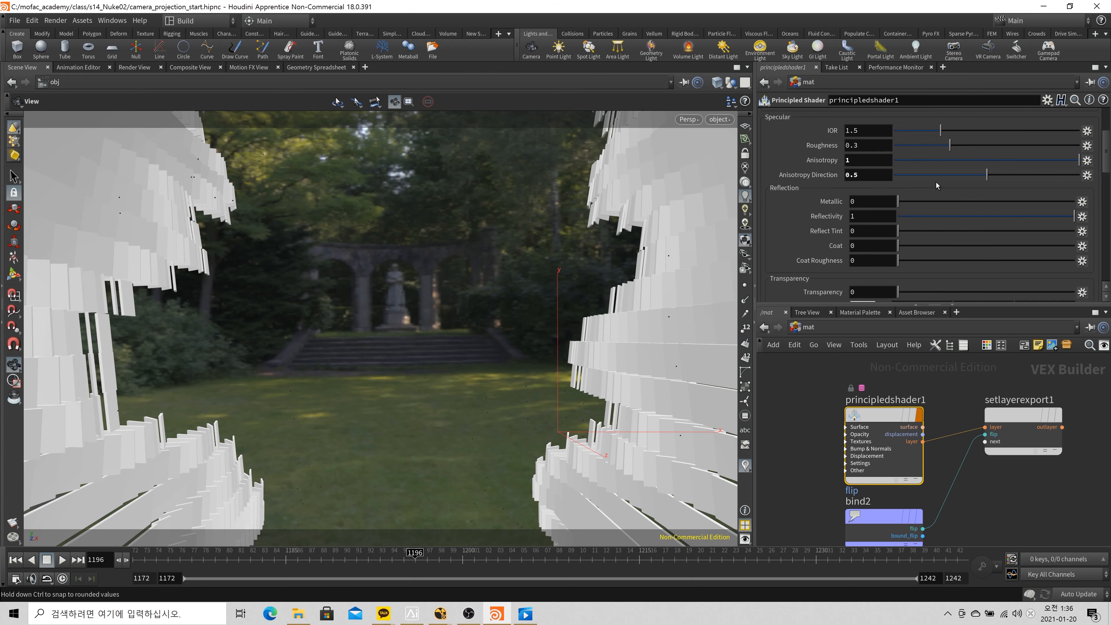
scroll(936, 184, "down", 1)
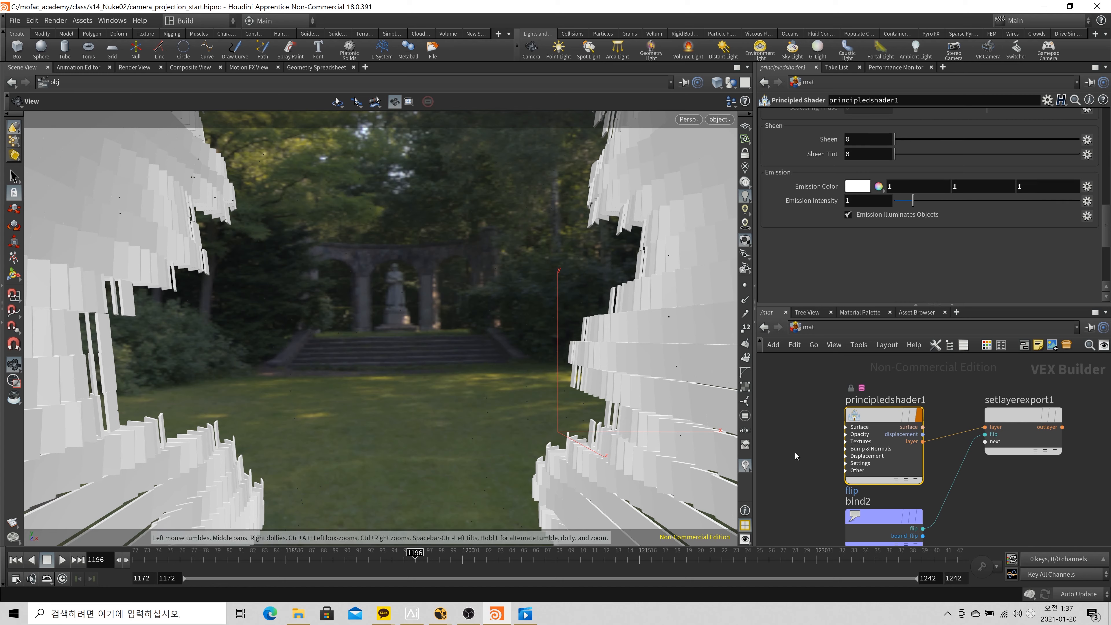
left_click(744, 447)
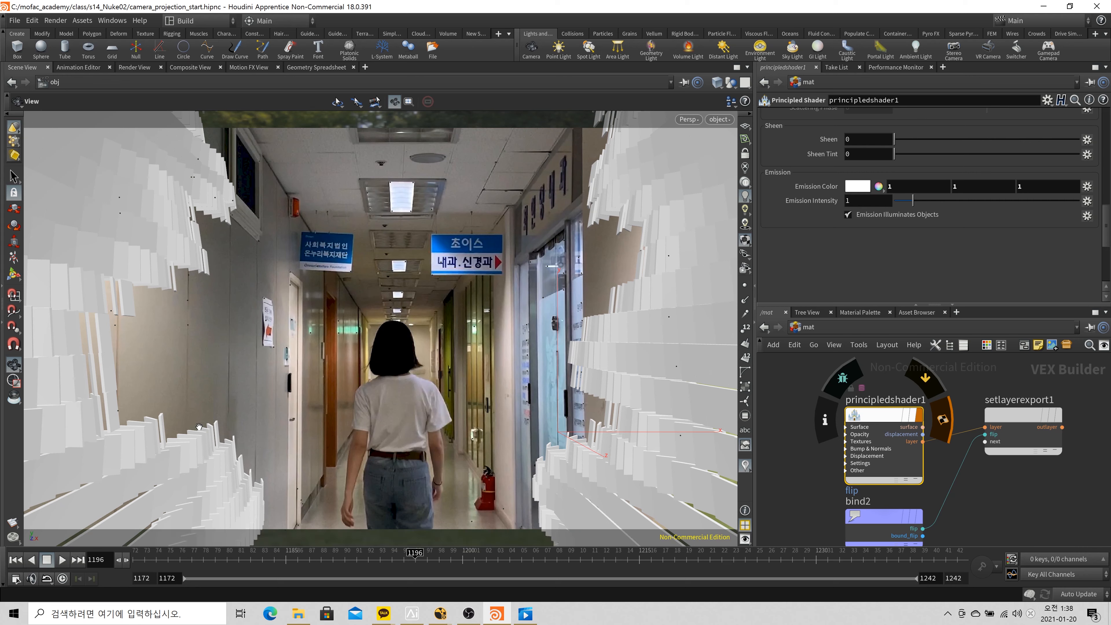
Examine principledshader1's base color, specular and reflection parameters among its surface settings
scroll(931, 222, "up", 5)
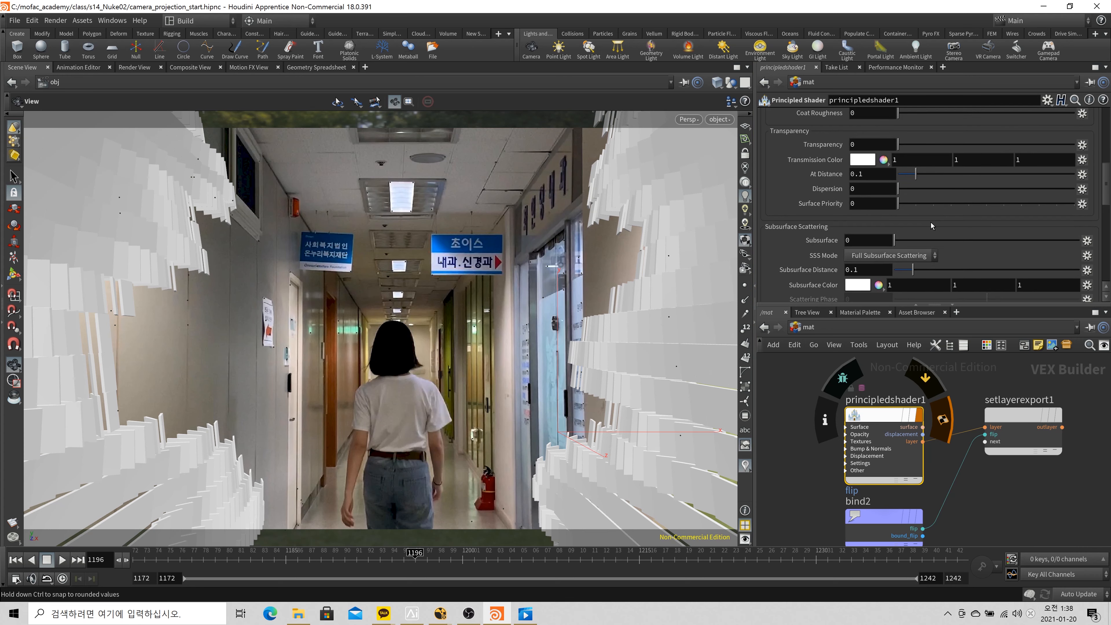
scroll(930, 222, "up", 10)
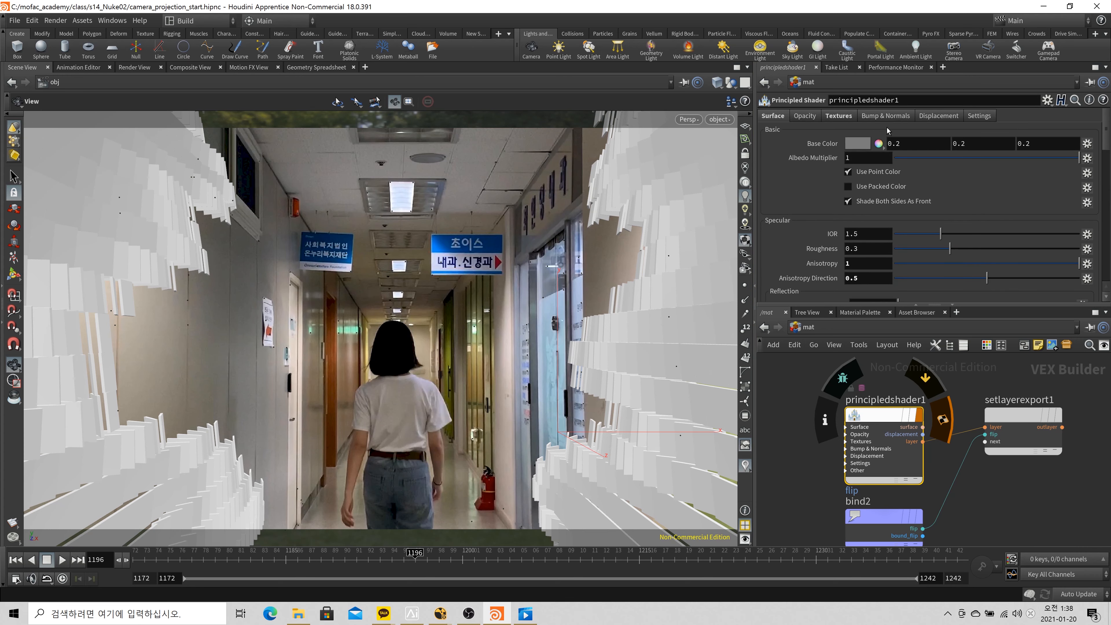
scroll(842, 221, "down", 3)
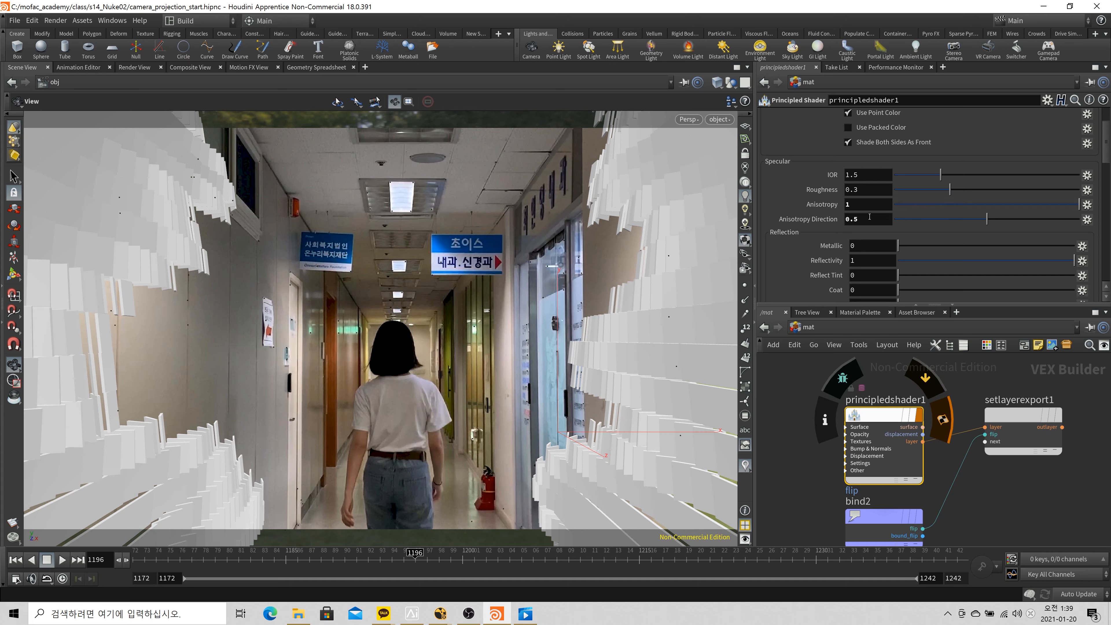
scroll(900, 239, "down", 3)
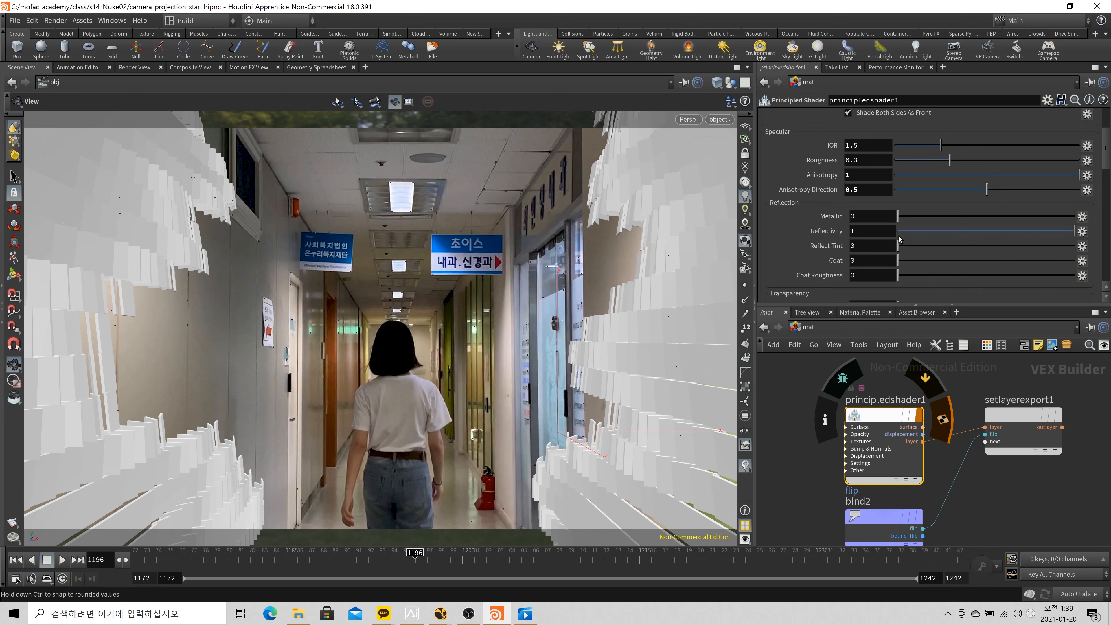
scroll(900, 240, "up", 3)
scroll(858, 187, "up", 3)
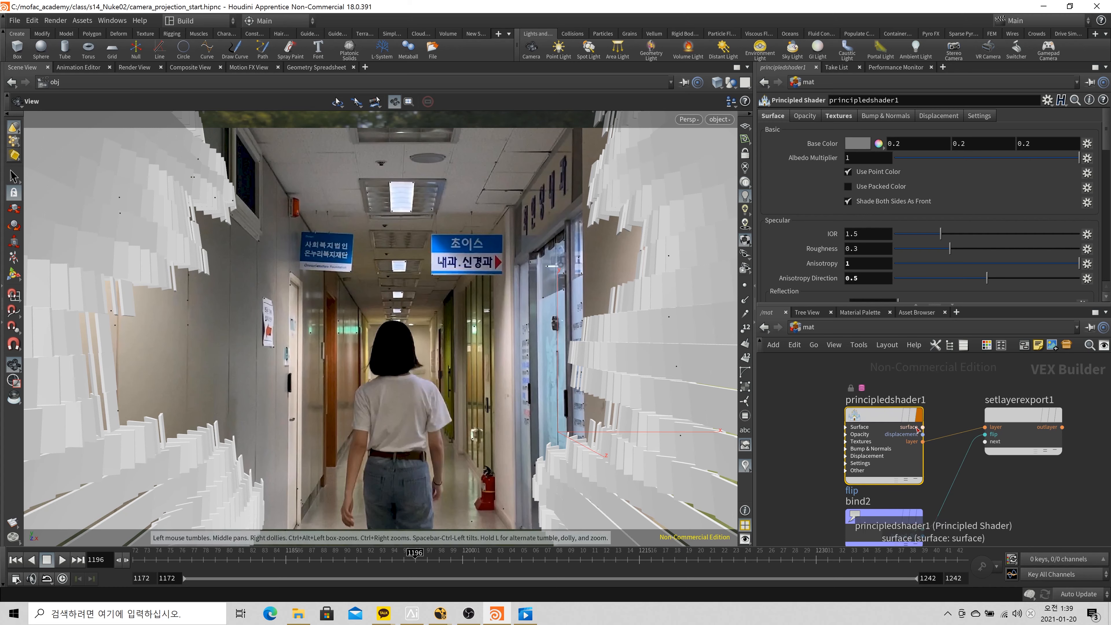
Go to the out network and examine which objects the block_anim Mantra node is set to render
left_click(830, 327)
left_click(861, 396)
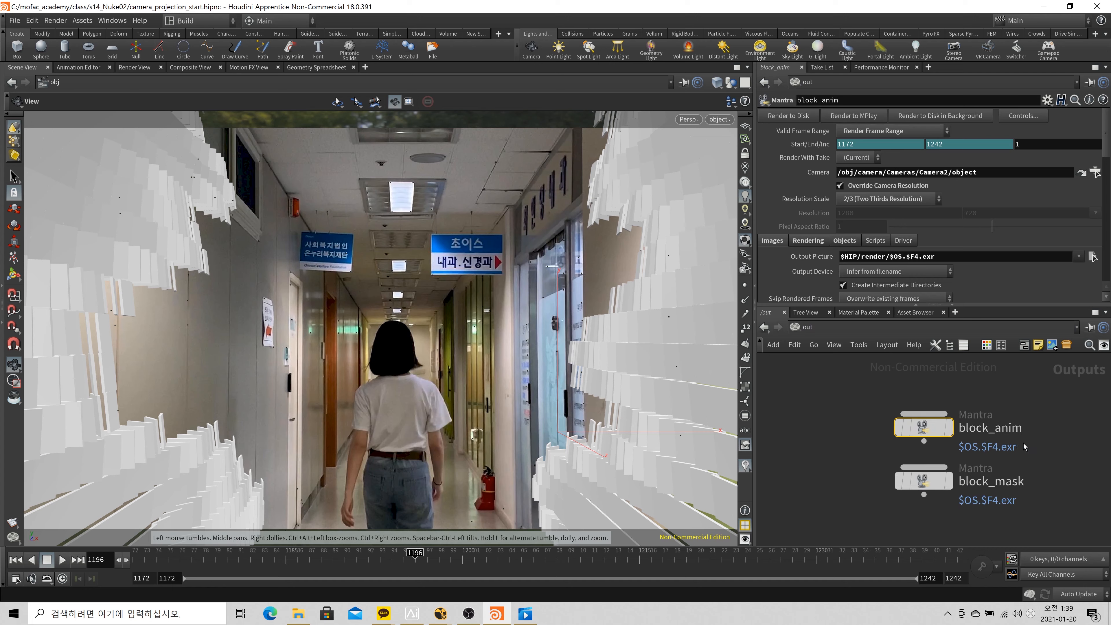
middle_click_drag(1023, 444, 983, 454)
left_click(855, 239)
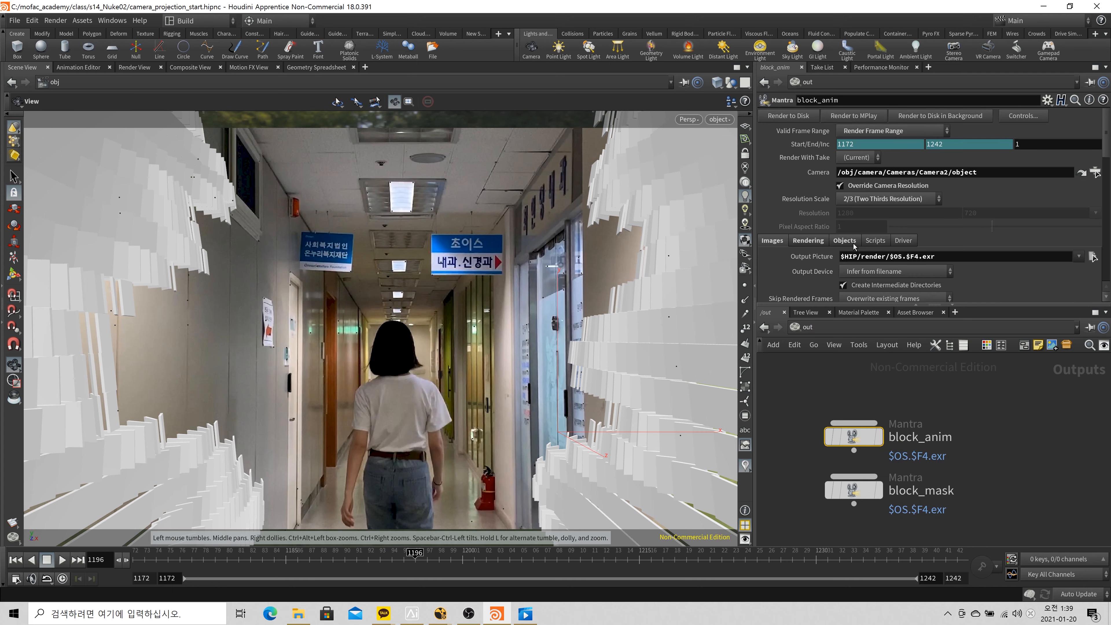
scroll(887, 299, "down", 1)
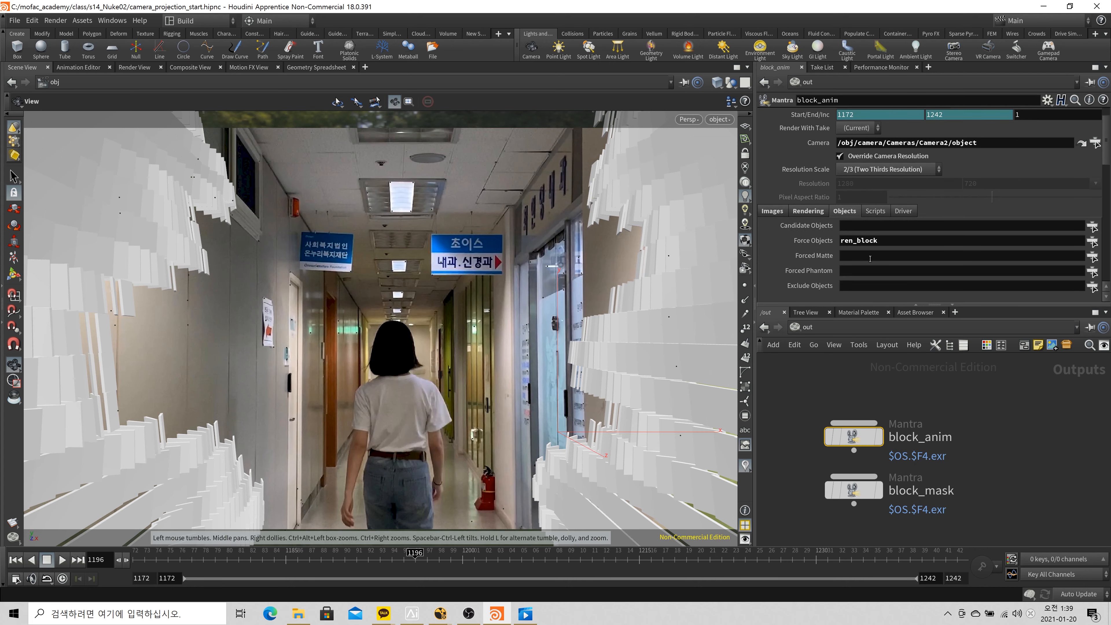
Open ren_block at the obj level and trace object_merge1's source to the OUT null in ground, returning to ren_block
left_click(826, 333)
left_click(857, 396)
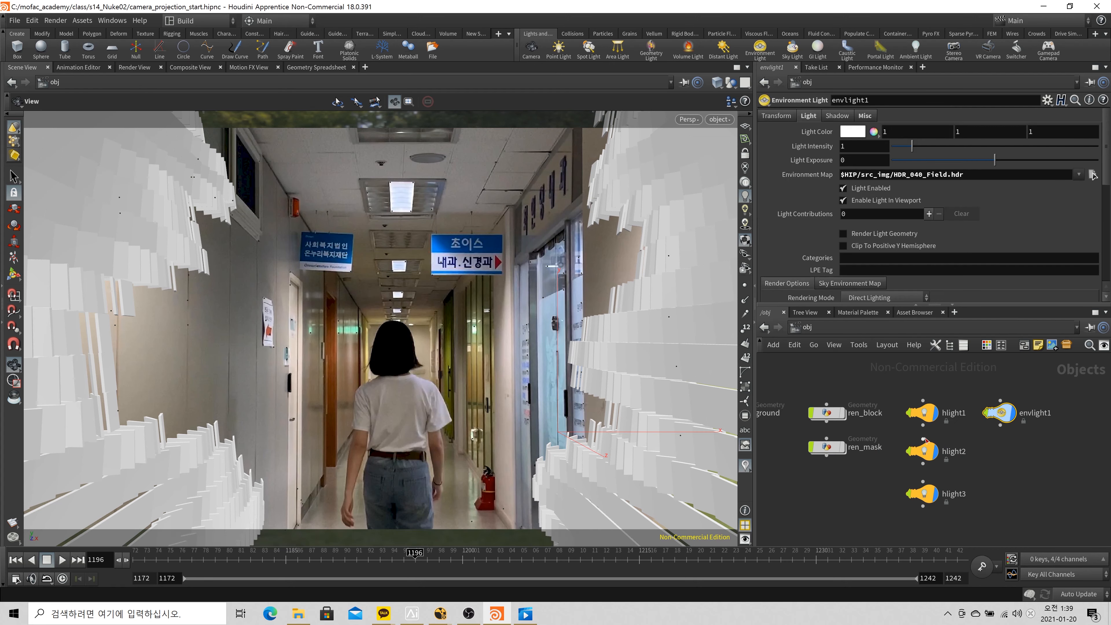
double_click(825, 414)
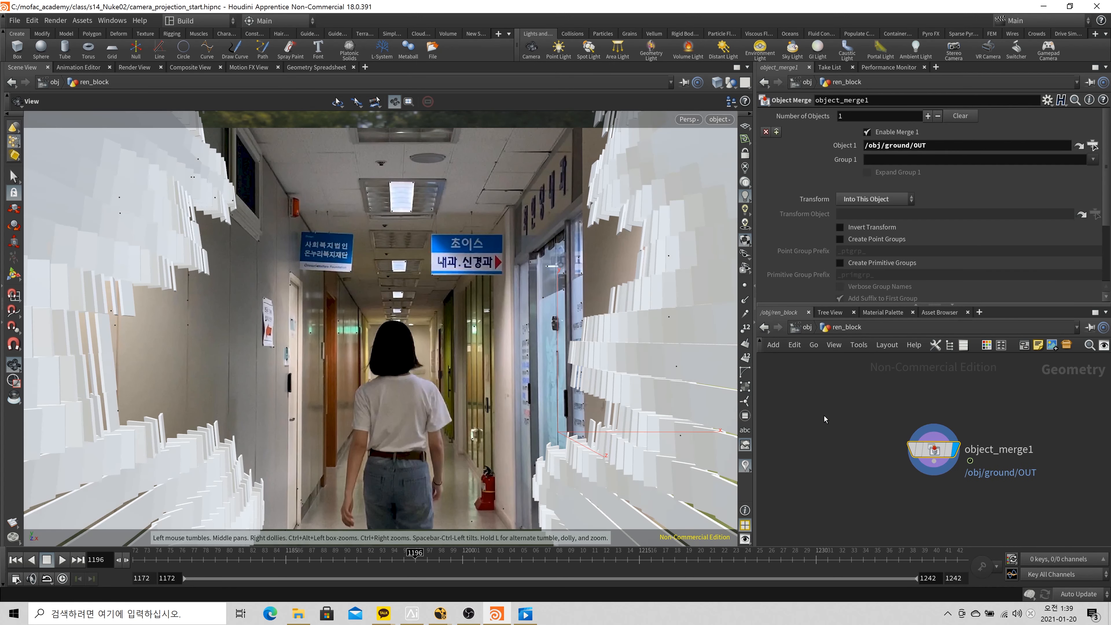
left_click(1080, 145)
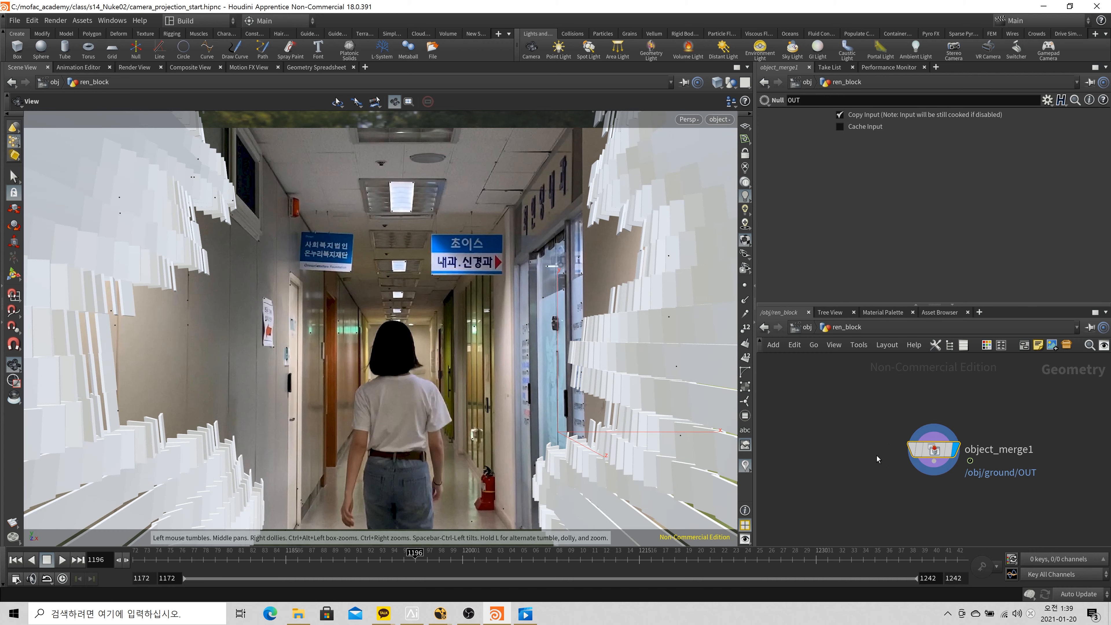
scroll(884, 442, "up", 5)
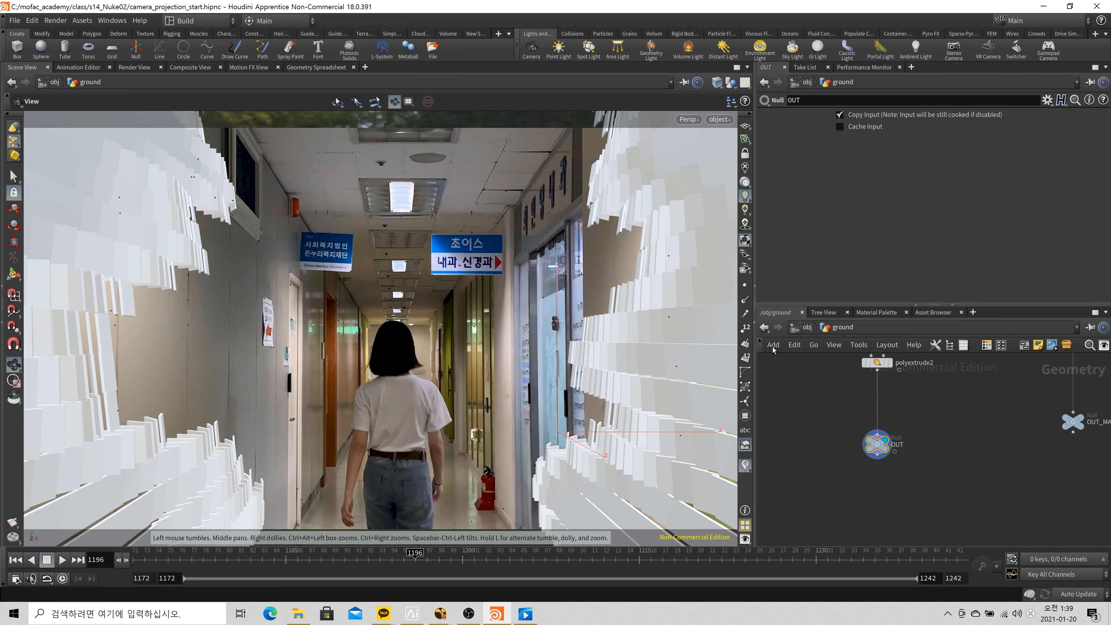
left_click(764, 327)
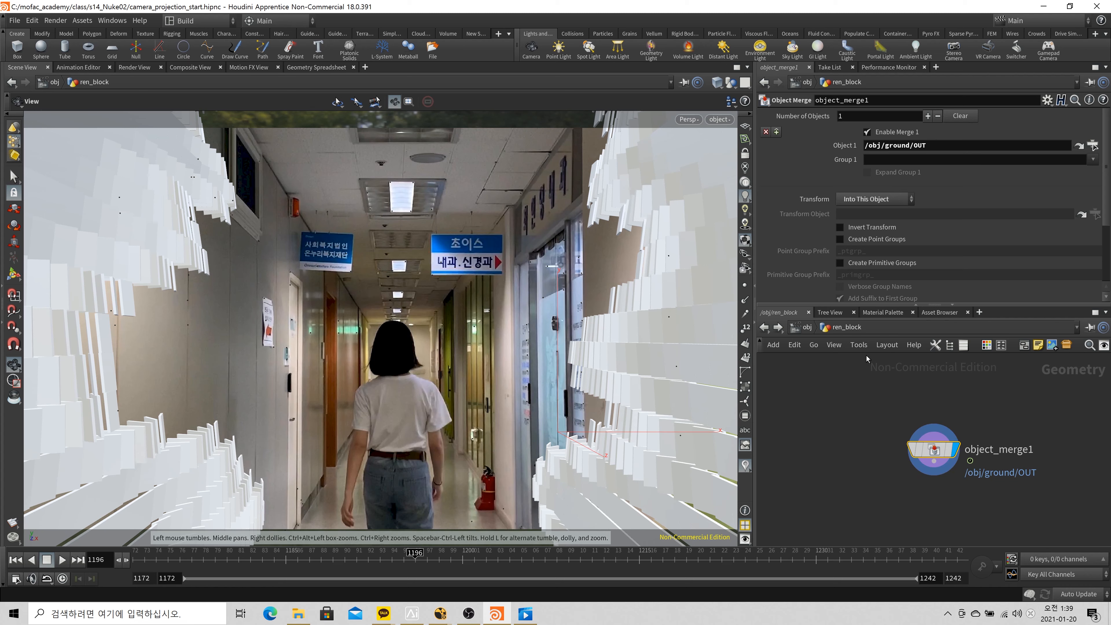
Go up to the obj level and assign /mat/principledshader1 as ren_block's material
key("u")
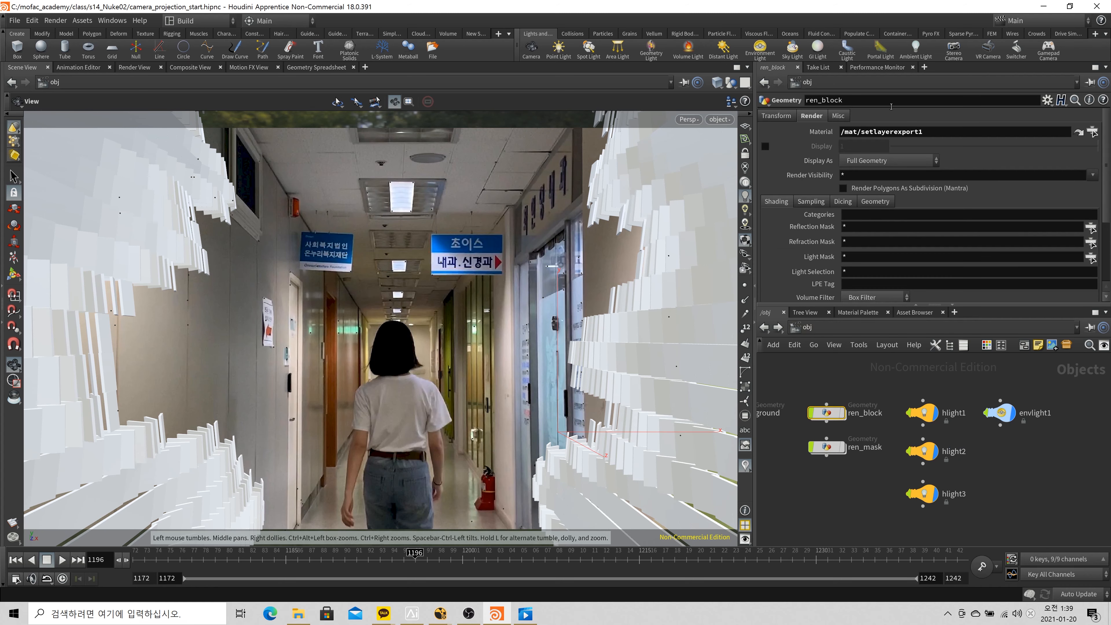
left_click(1093, 131)
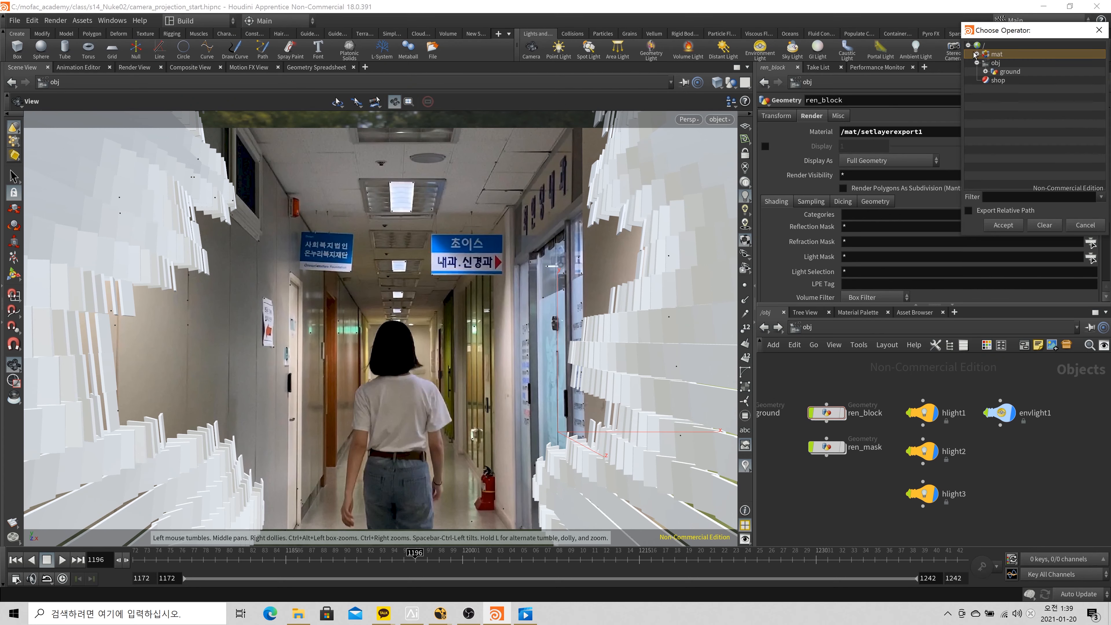
left_click(977, 54)
left_click(1017, 72)
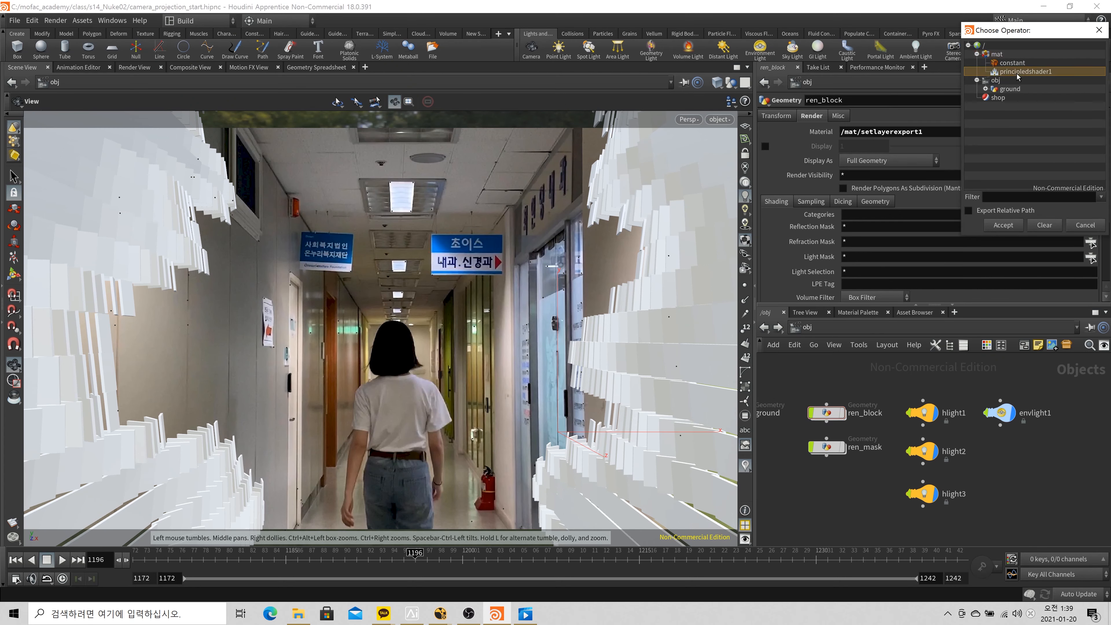
double_click(1017, 73)
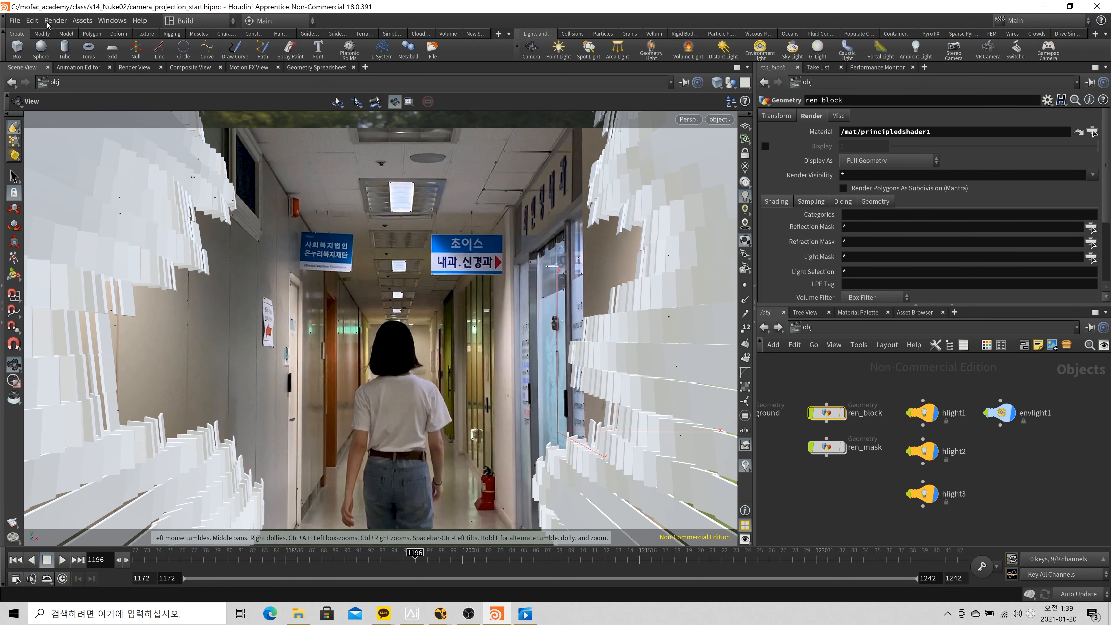
Start a preview render of frame 1196 in the Render View using /out/block_anim
left_click(139, 67)
left_click(144, 83)
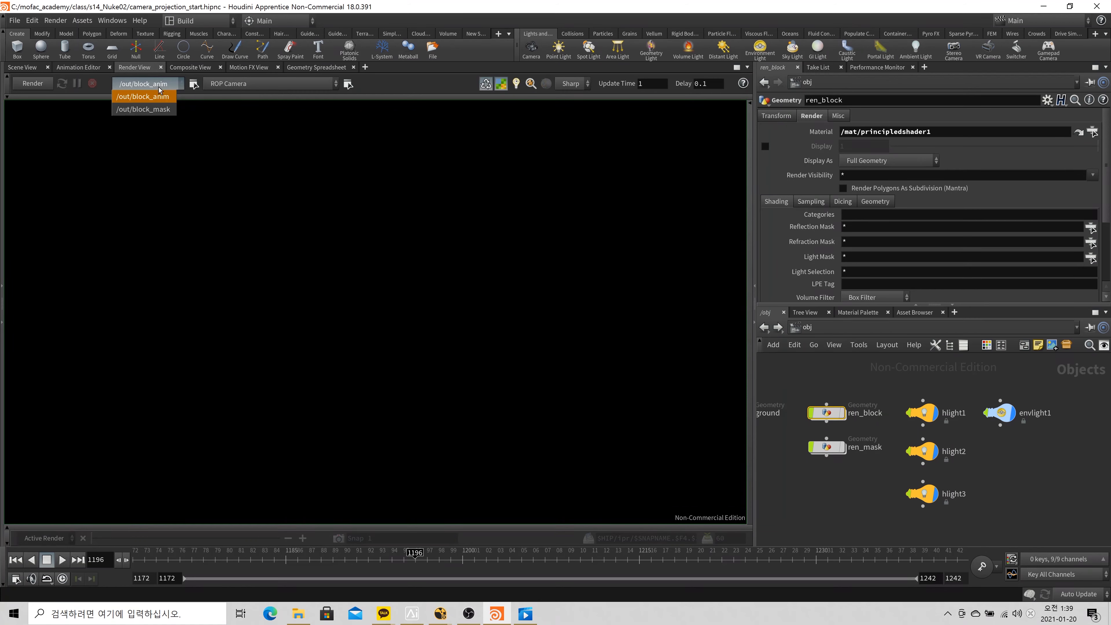
left_click(159, 97)
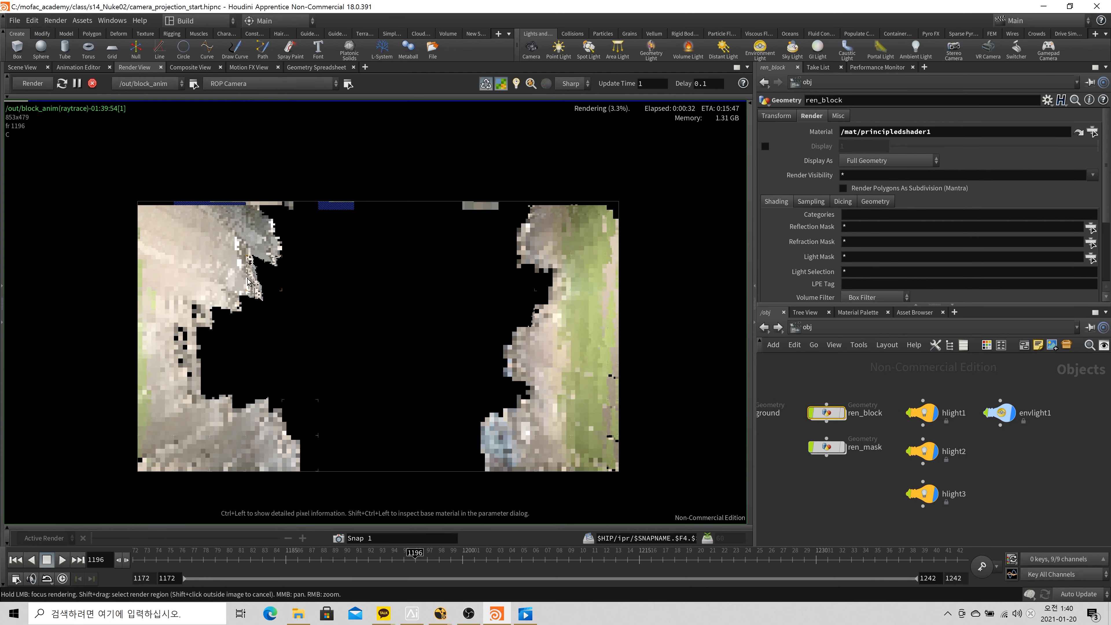
Examine the projected texture on the wall pieces close up and as a whole in the preview render
scroll(248, 280, "up", 3)
scroll(244, 277, "down", 2)
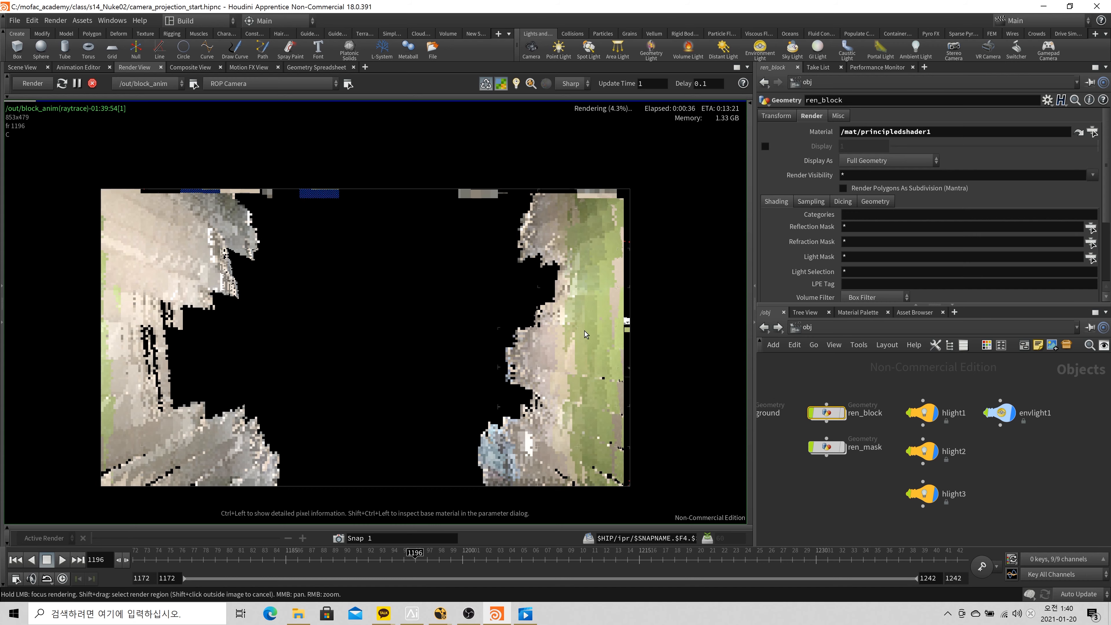
scroll(213, 245, "up", 3)
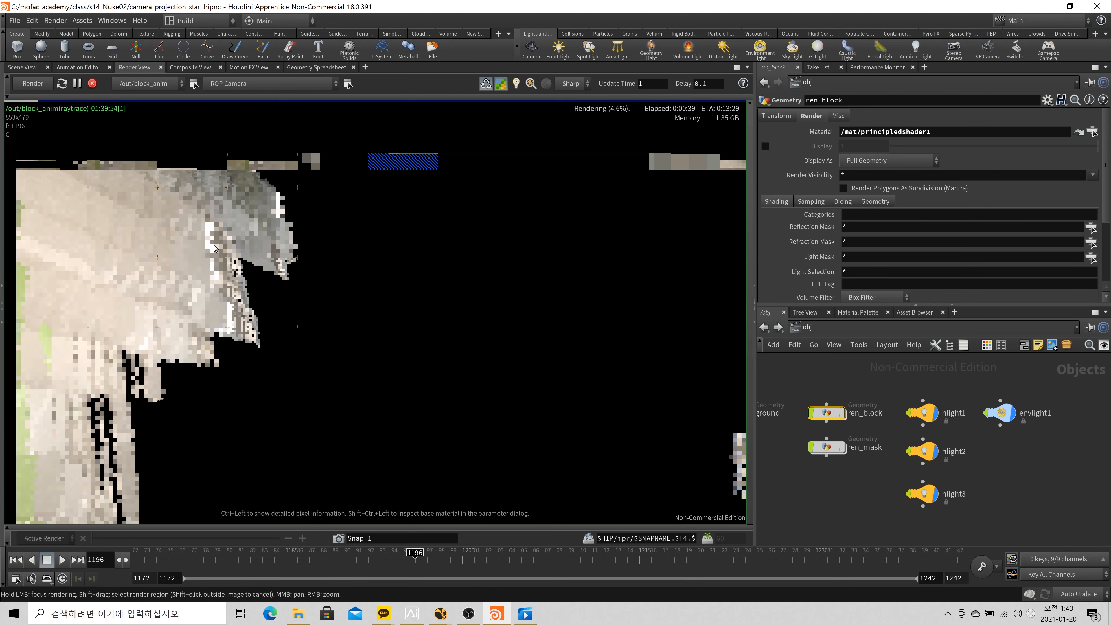
scroll(213, 246, "down", 2)
scroll(218, 250, "down", 2)
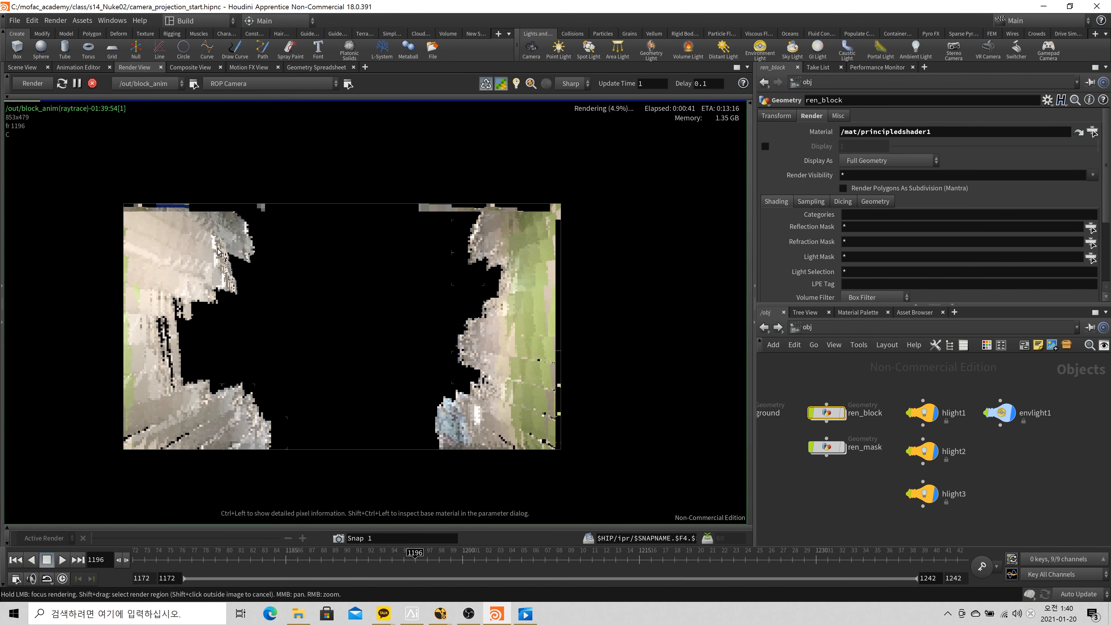
middle_click_drag(218, 251, 220, 208)
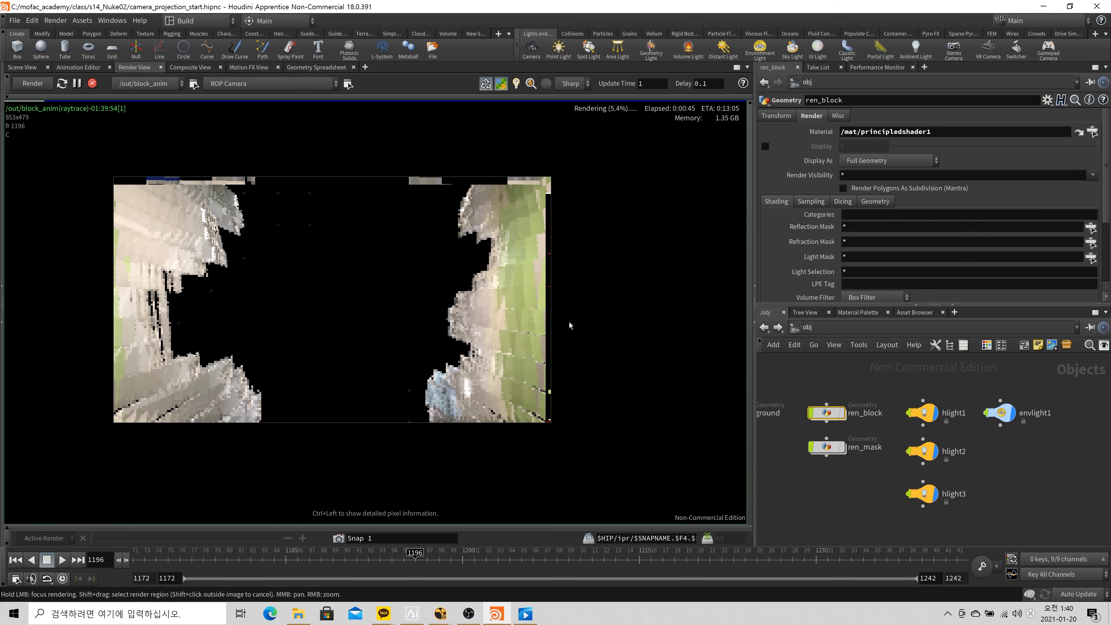
Return to the out network and enlarge the parameter area to examine block_anim's extra image planes
left_click(819, 331)
left_click(865, 408)
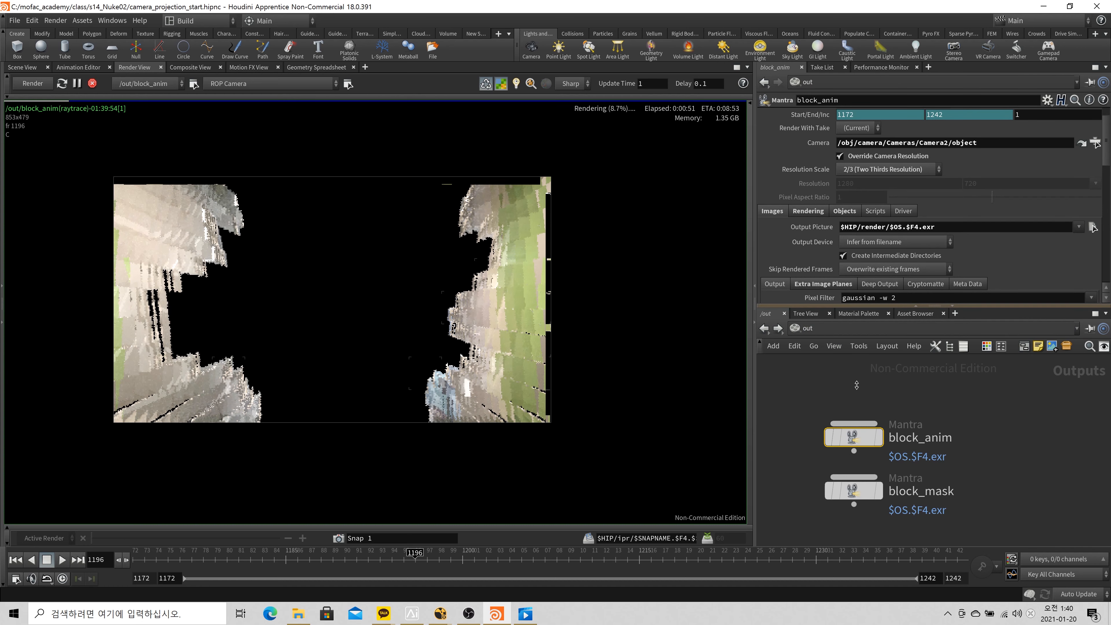
left_click_drag(857, 385, 857, 432)
scroll(842, 319, "down", 1)
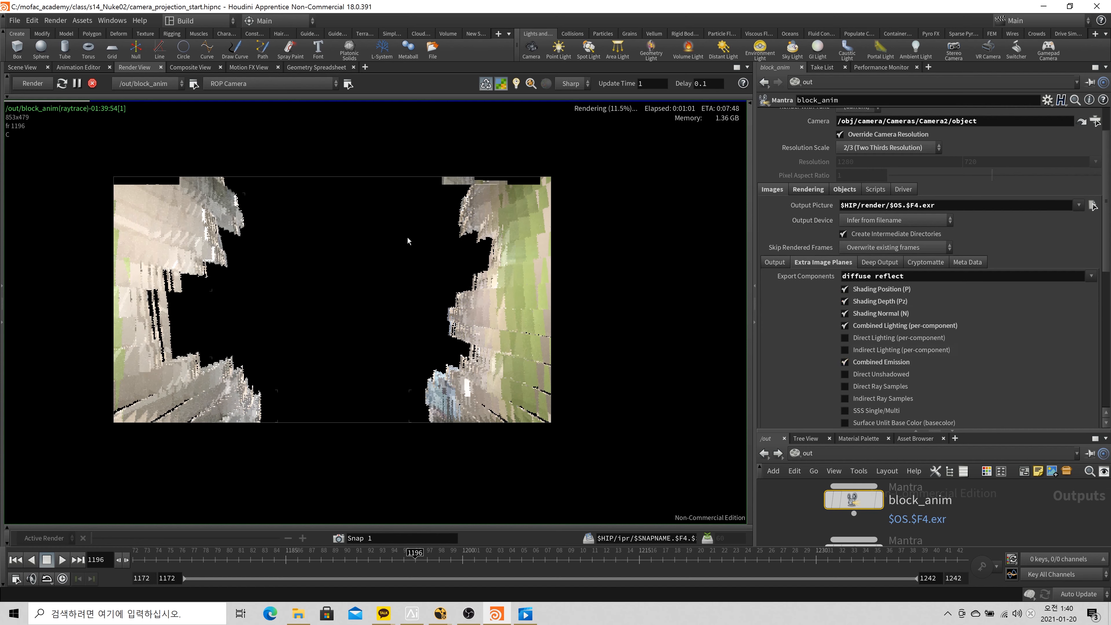
Examine the all_emission image plane of the /out/block_anim preview close up and as a whole, and display all_reflect
left_click(161, 88)
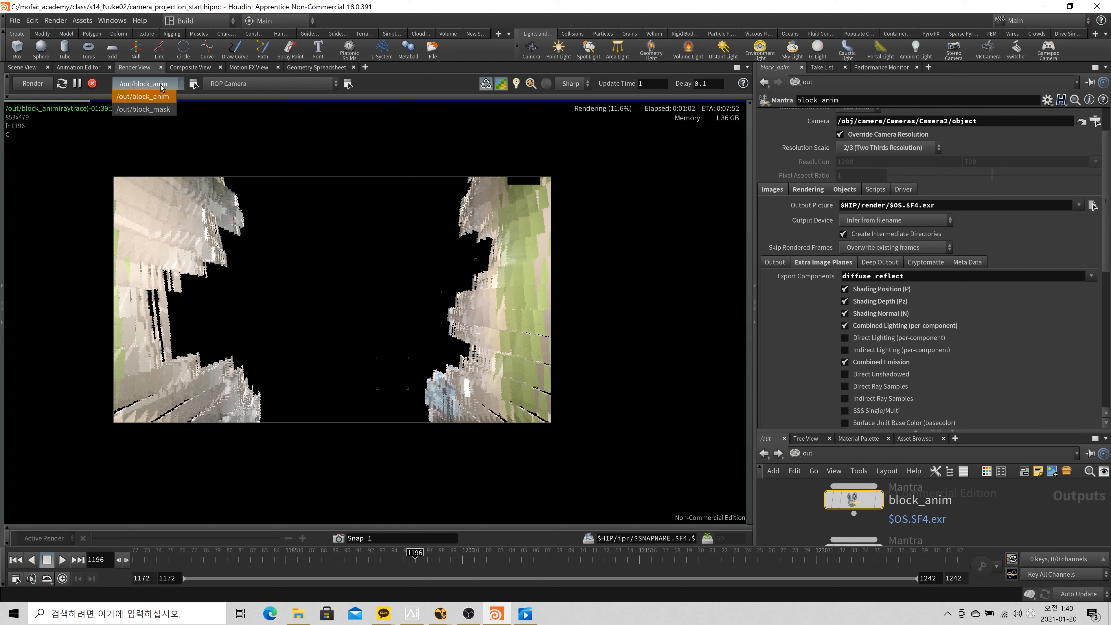
left_click(154, 96)
left_click(79, 103)
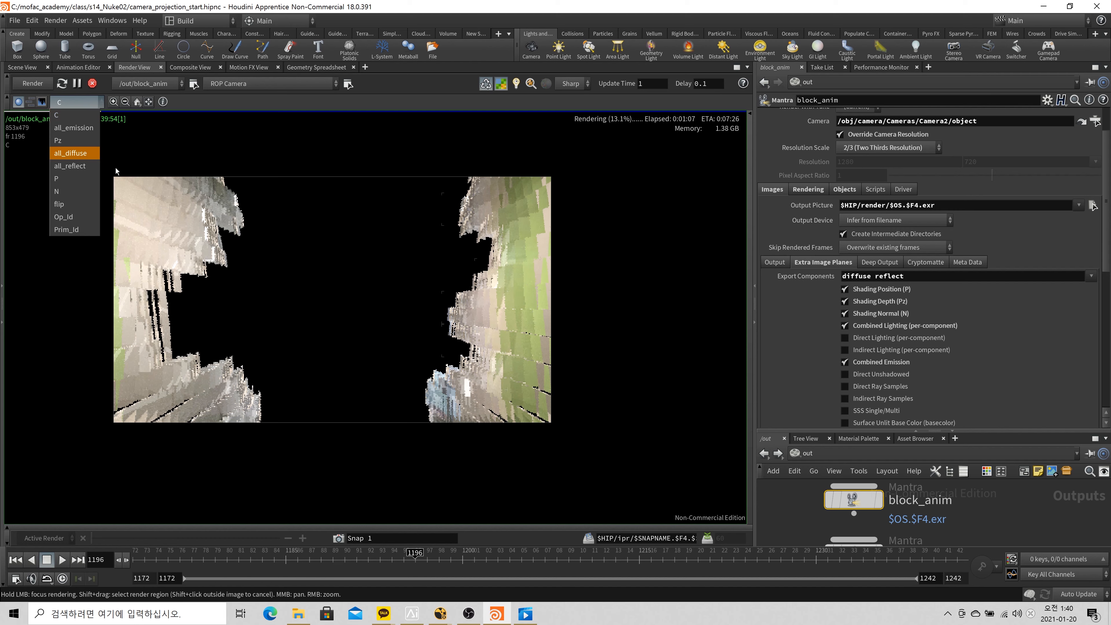
left_click(79, 132)
scroll(474, 331, "up", 3)
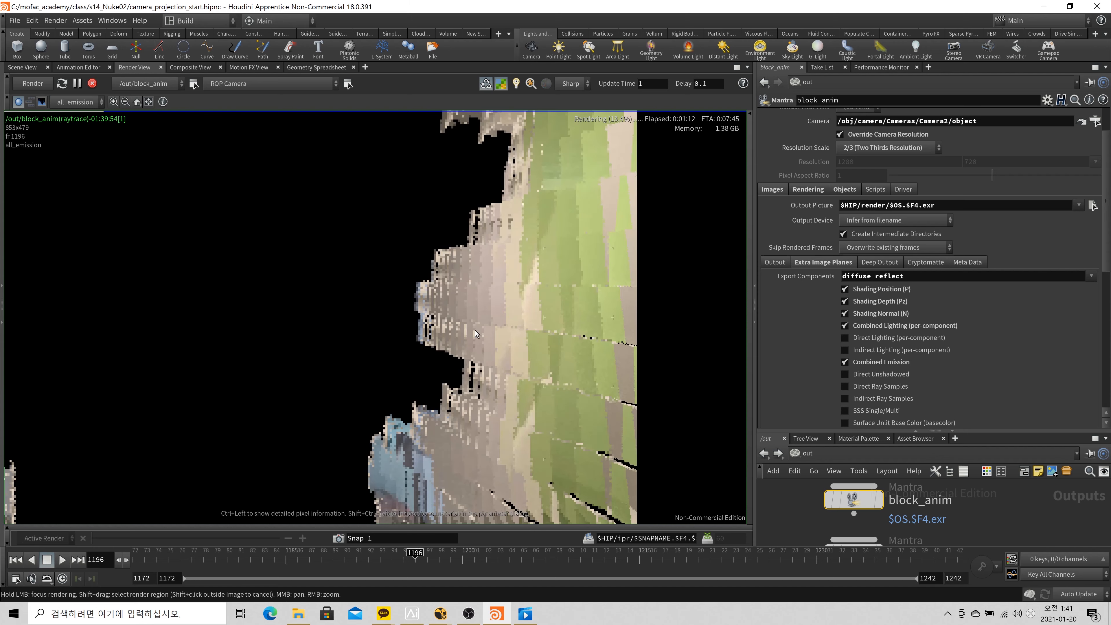
scroll(475, 331, "down", 3)
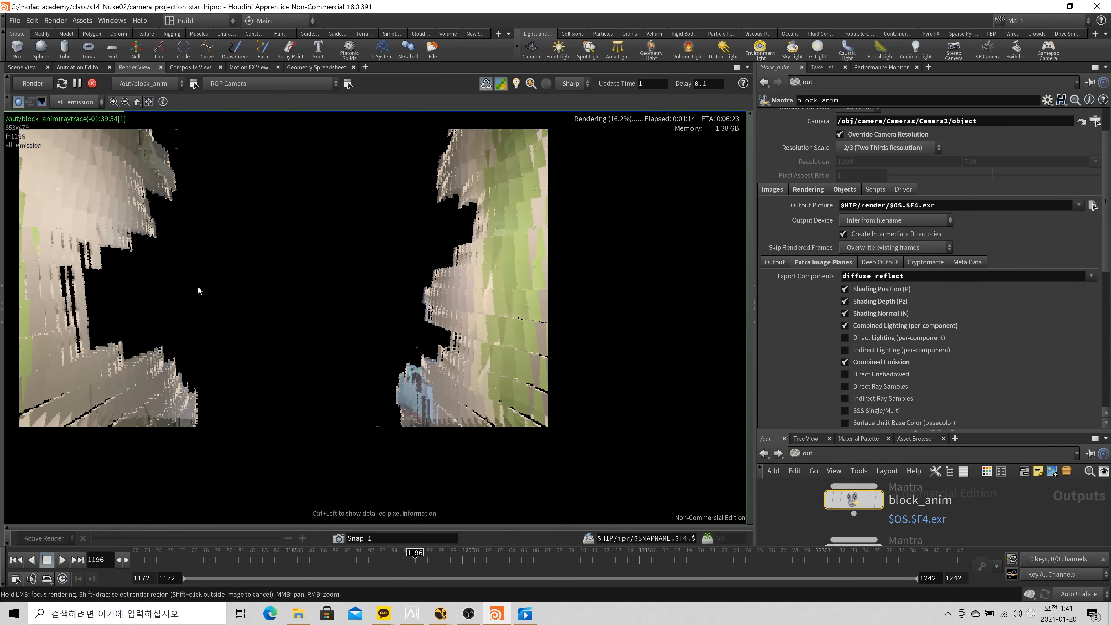
middle_click_drag(198, 288, 209, 314)
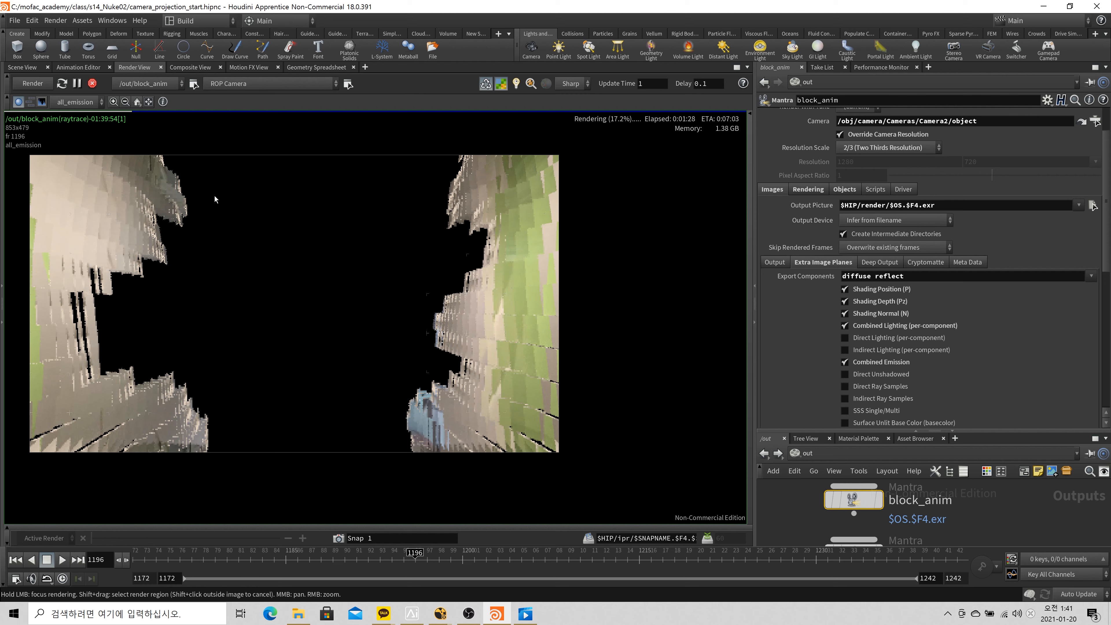
left_click(75, 102)
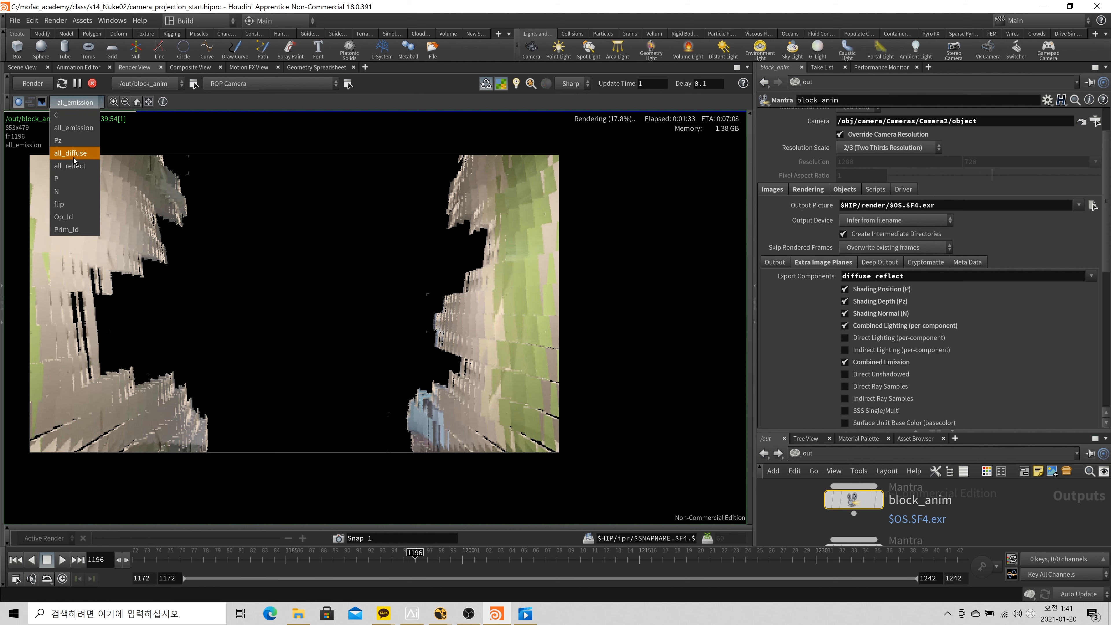
left_click(71, 165)
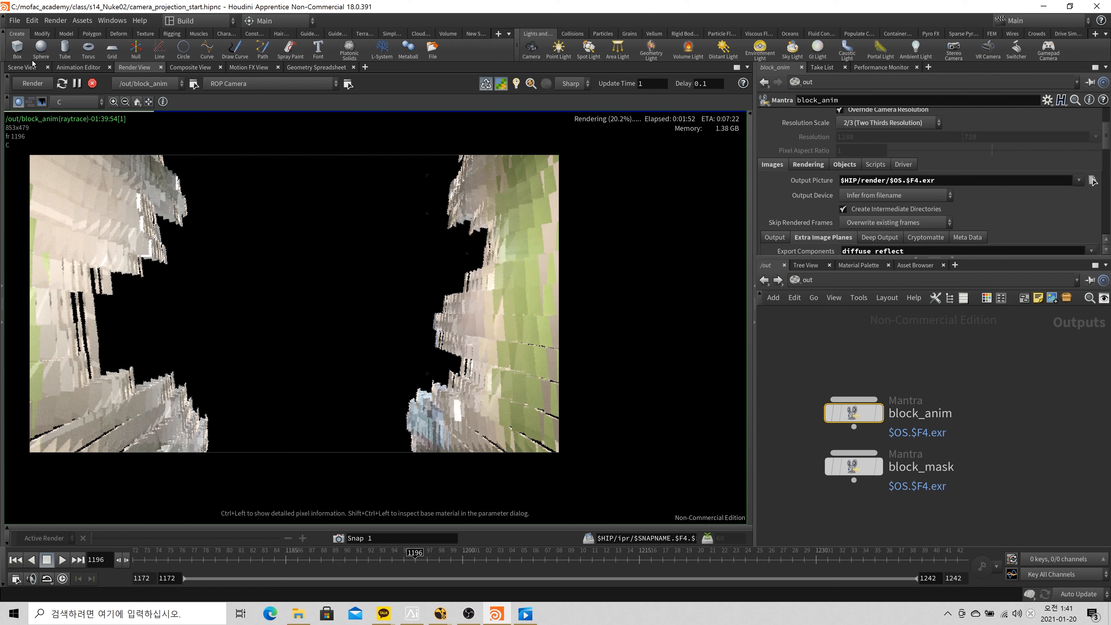
Return to the scene view and look over the end of the ground geometry network around polyextrude2 and OUT
left_click(30, 66)
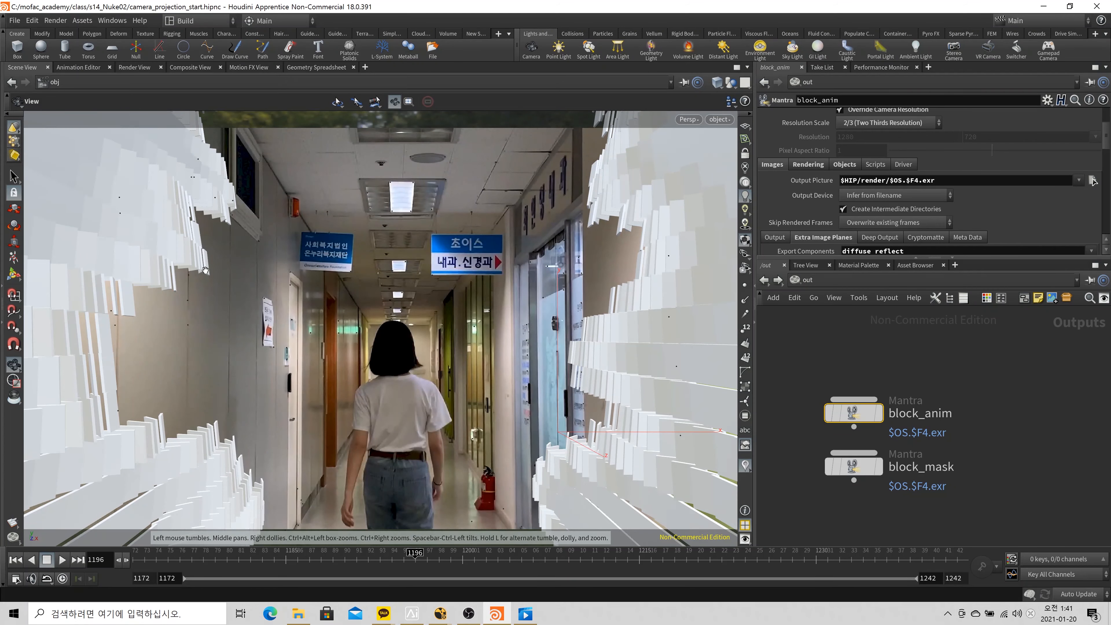
left_click(154, 260)
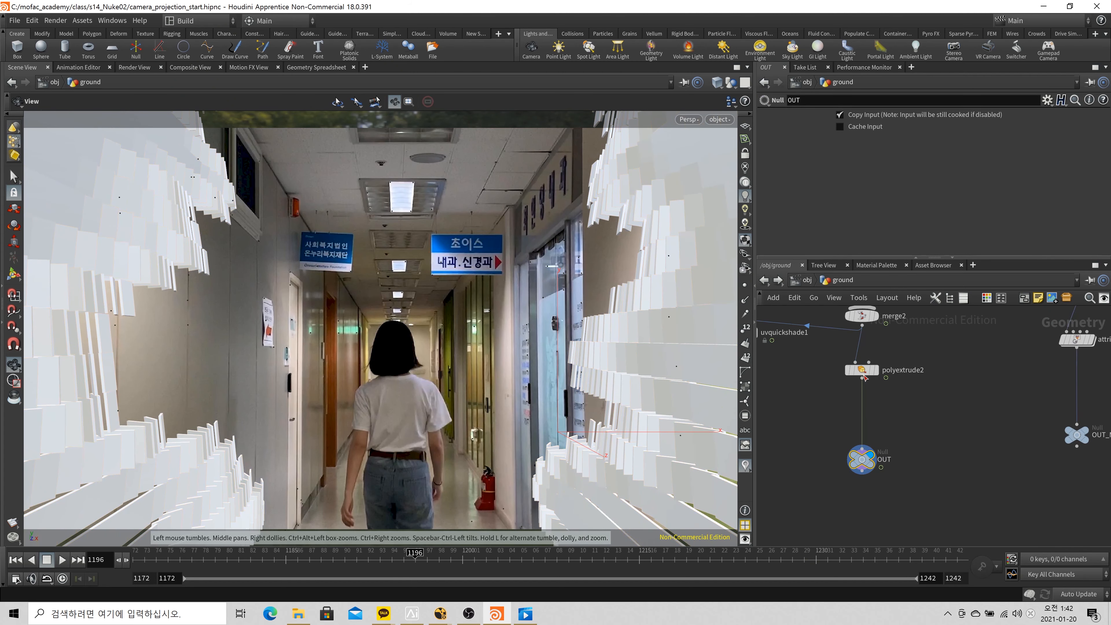
middle_click_drag(865, 377, 625, 358)
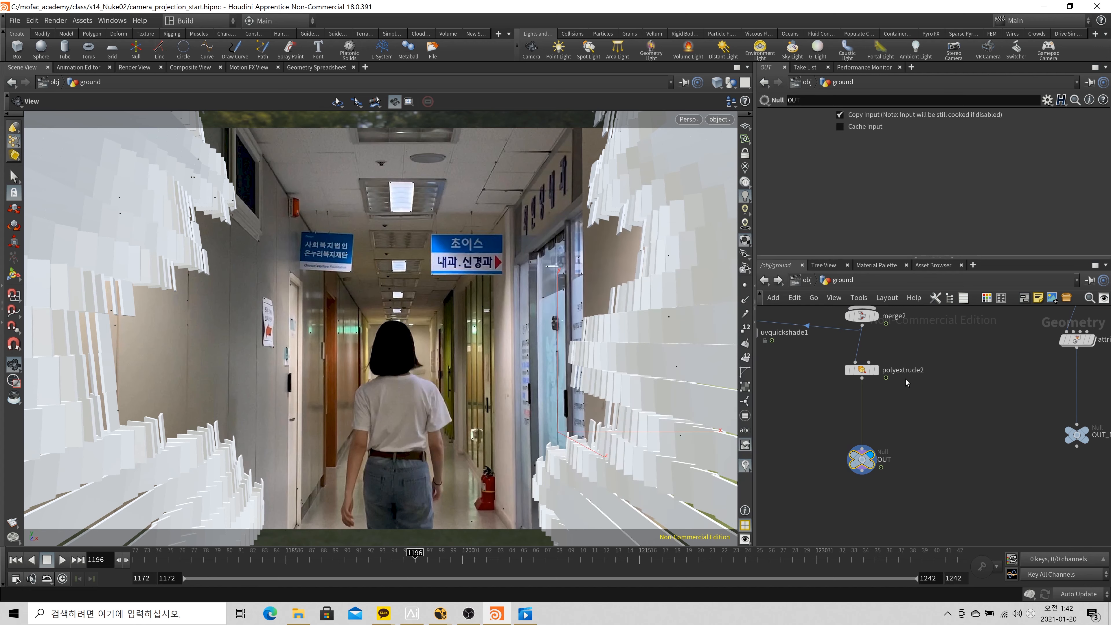
mouse_move(871, 377)
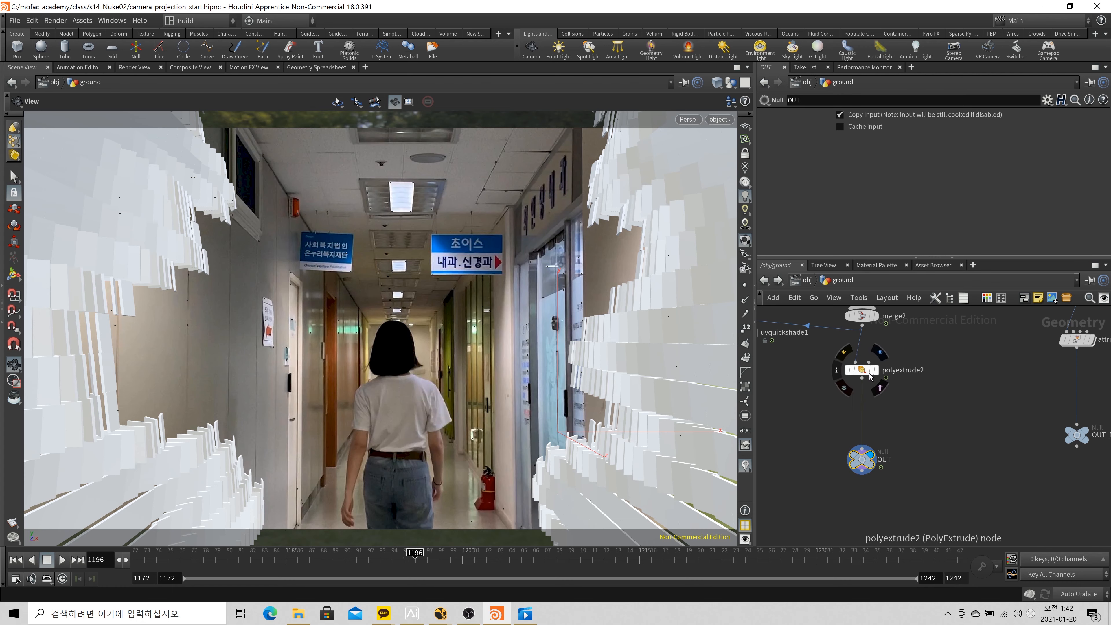
Go up from ground and open the mat network to examine how principledshader1 and the flip bind connect to setlayerexport1
key("u")
key("u")
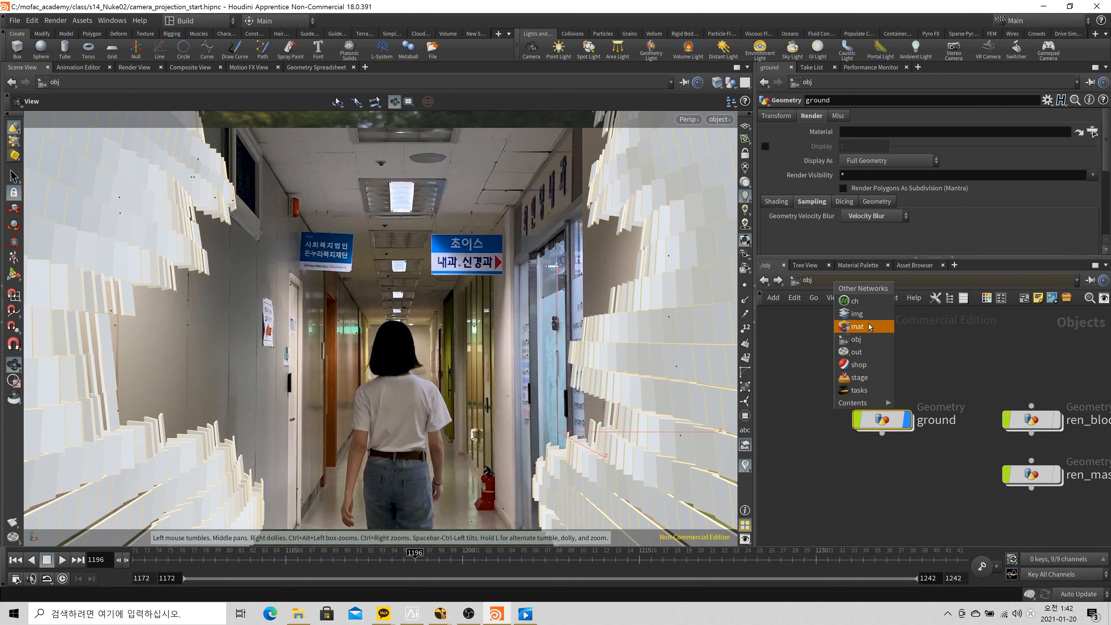
left_click(870, 327)
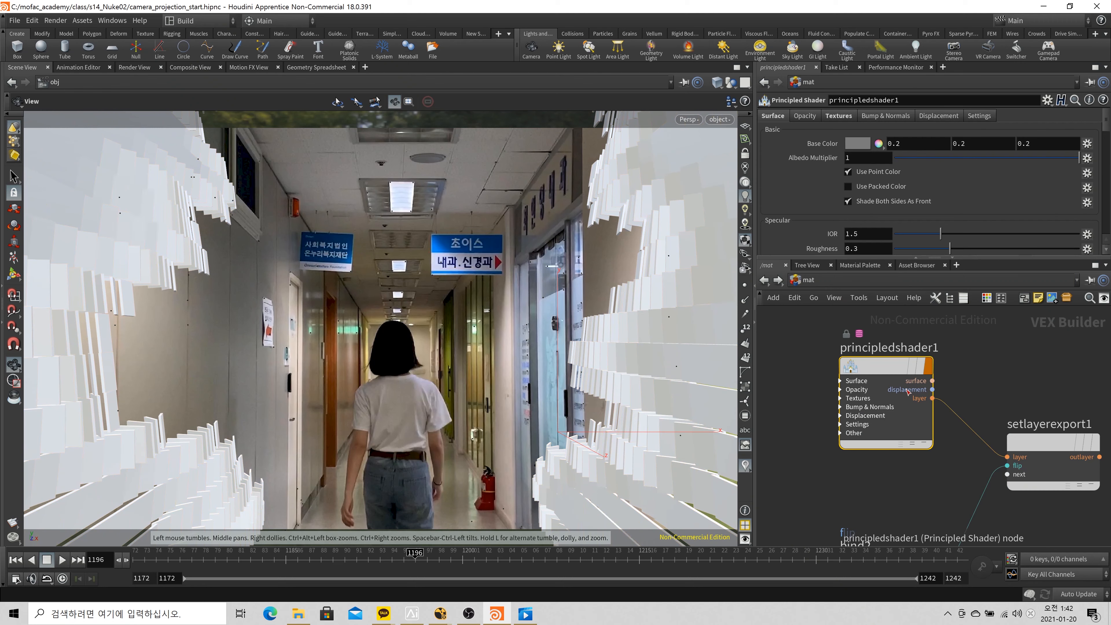
scroll(804, 397, "down", 2)
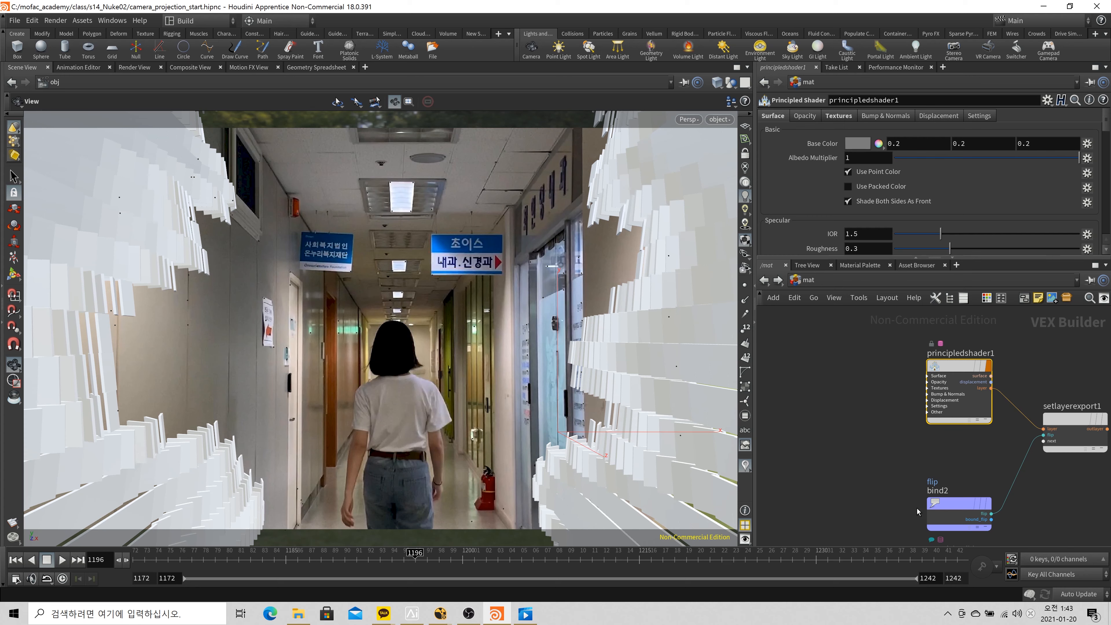
middle_click_drag(952, 455, 940, 423)
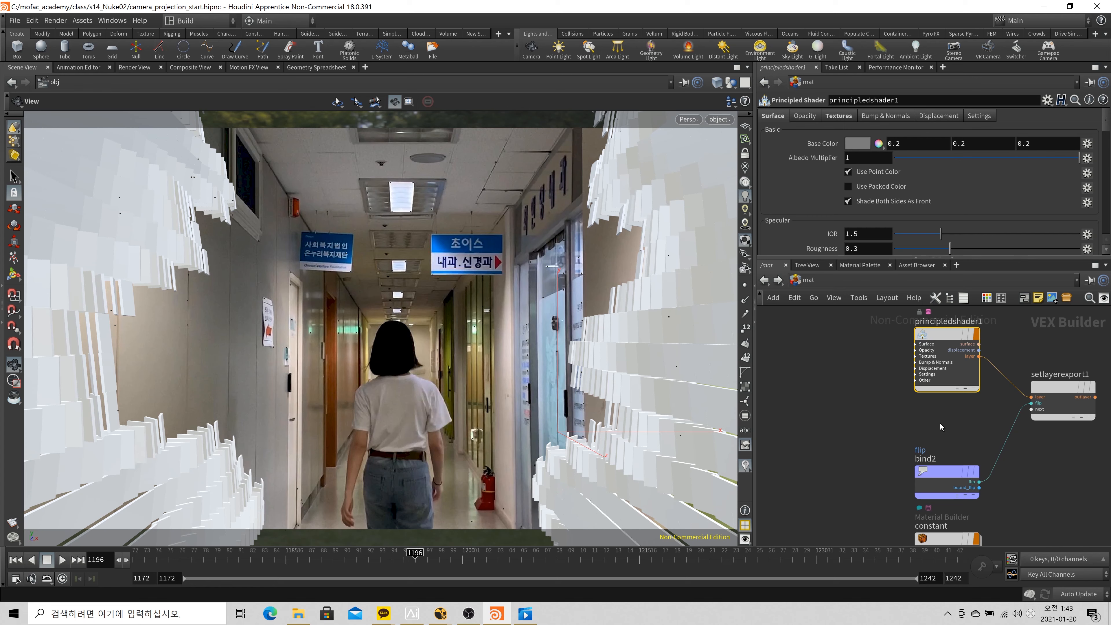
scroll(860, 365, "up", 2)
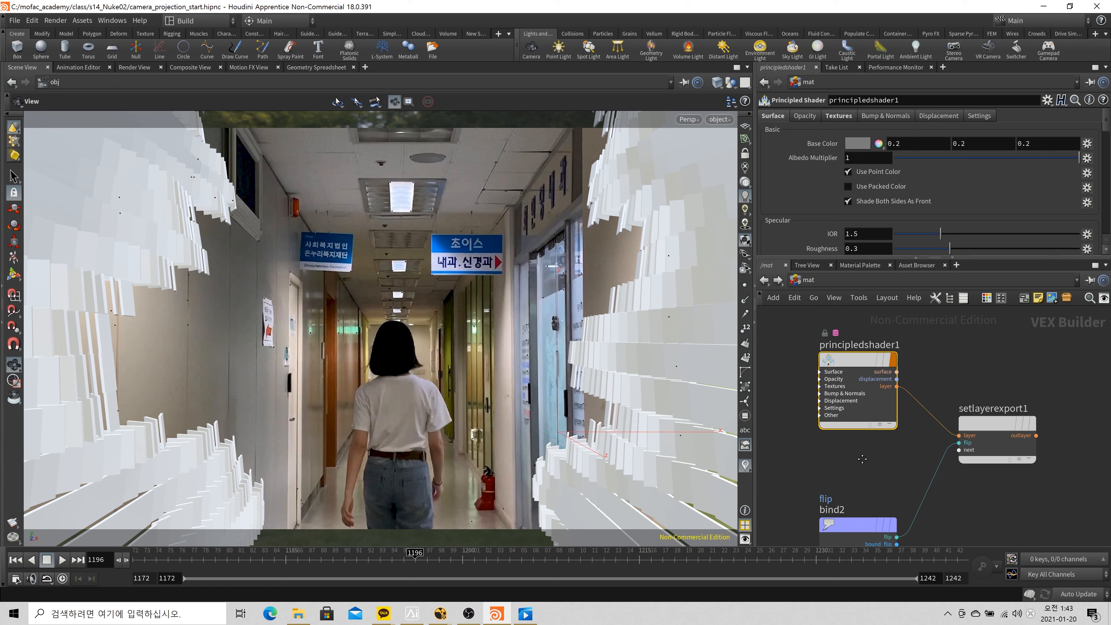
middle_click_drag(862, 459, 874, 436)
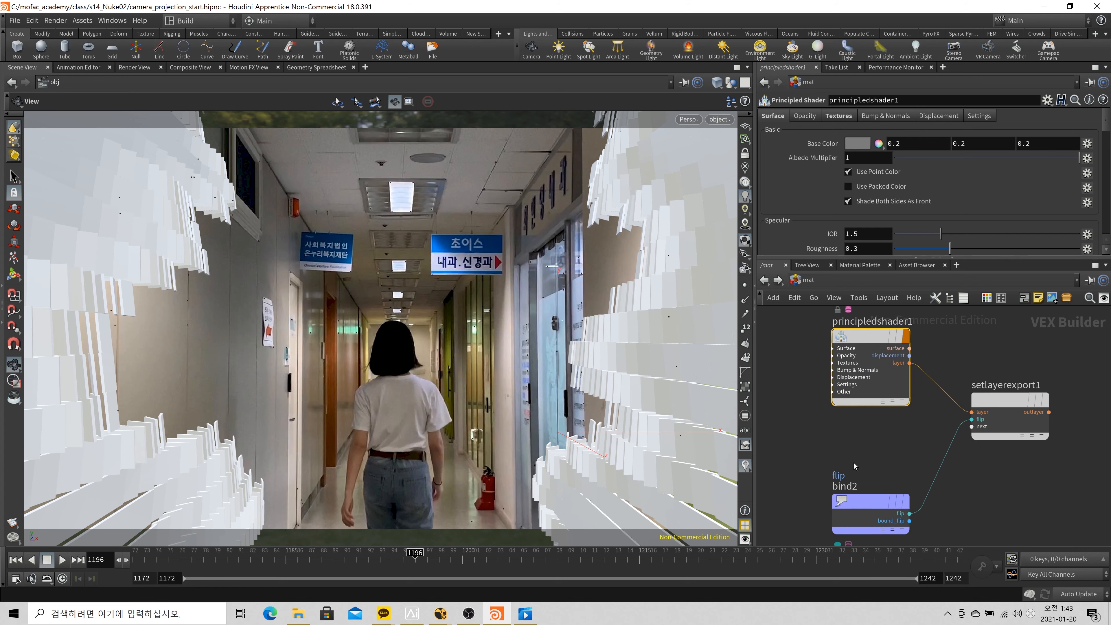
scroll(855, 463, "down", 2)
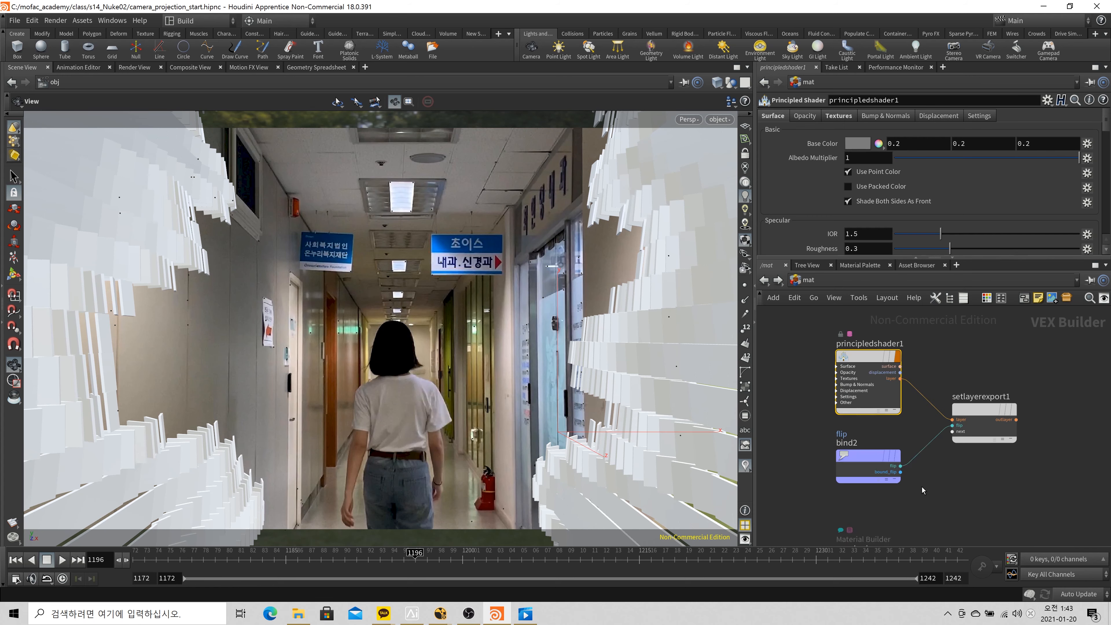
Examine the parameters of the flip bind node bind2 and of setlayerexport1
left_click(880, 468)
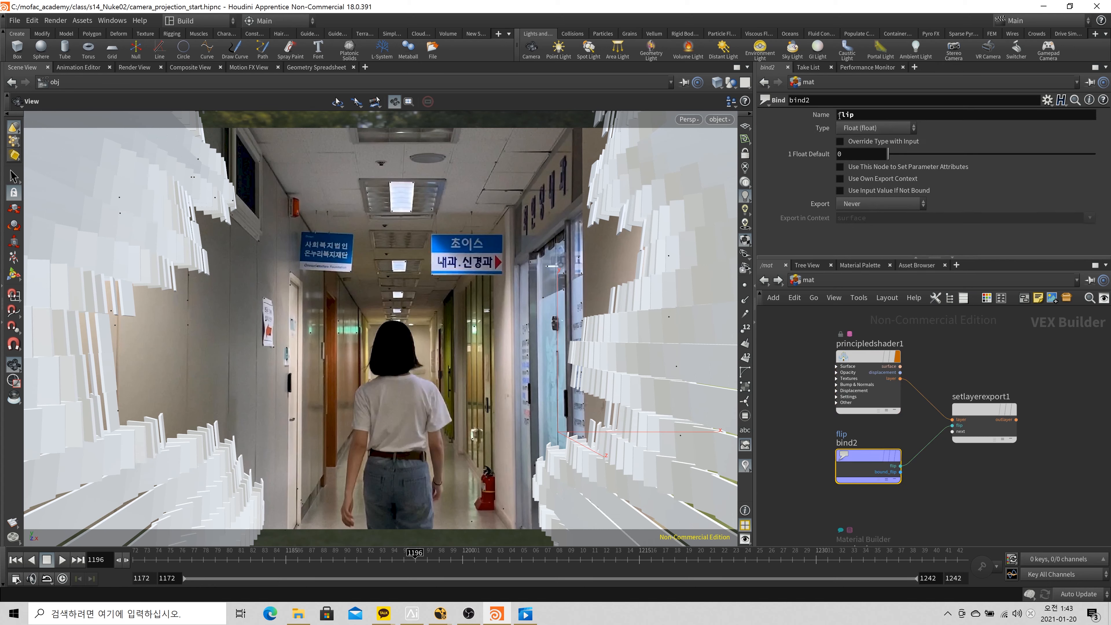
middle_click_drag(987, 472, 922, 477)
scroll(923, 476, "up", 1)
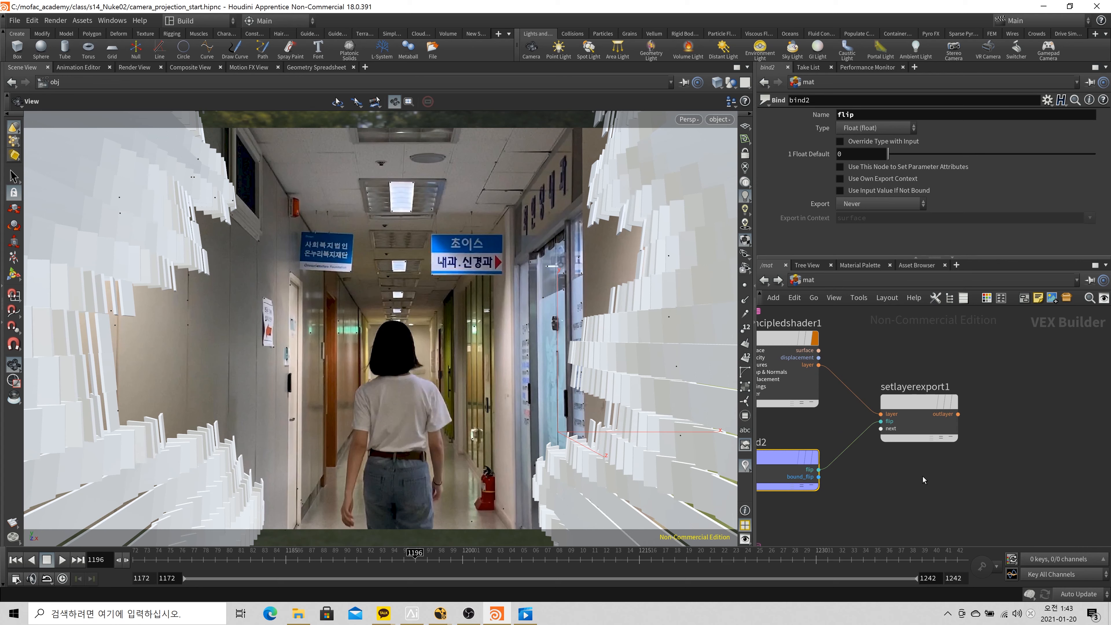
left_click(913, 402)
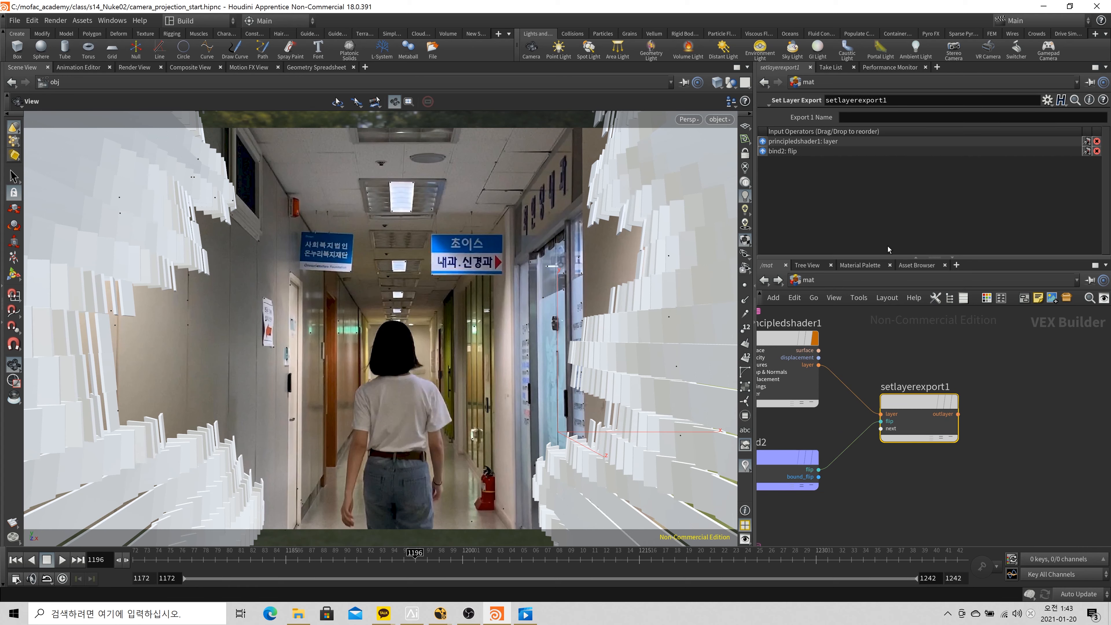
left_click_drag(909, 405, 912, 399)
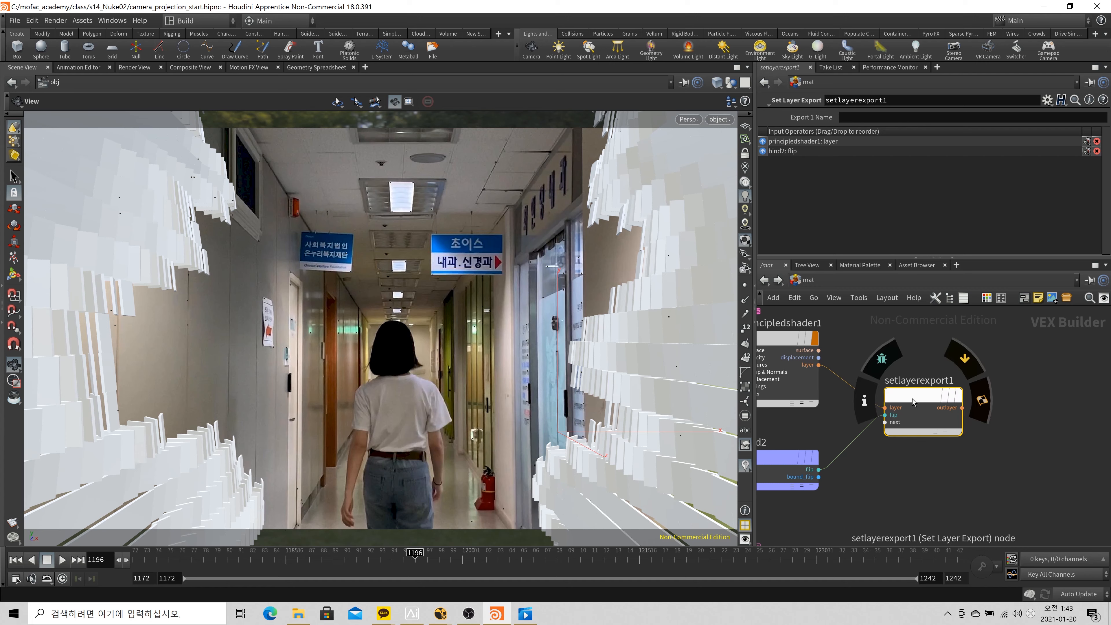
Disconnect both inputs of setlayerexport1 and rewire principledshader1's layer output and bind2's flip output into it
key("h")
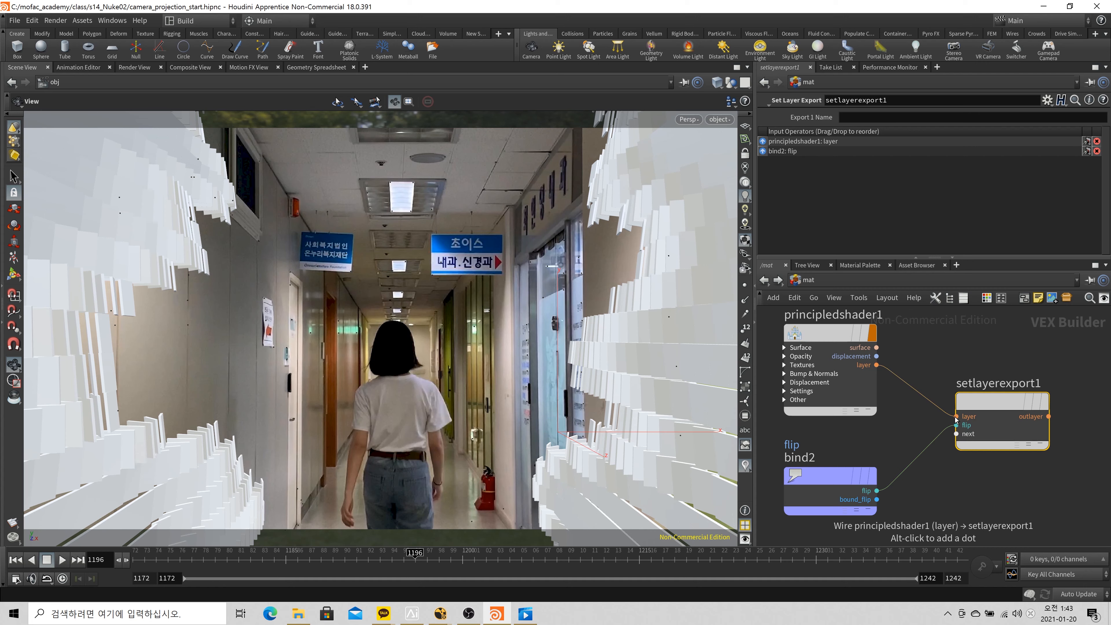
left_click_drag(957, 425, 943, 470)
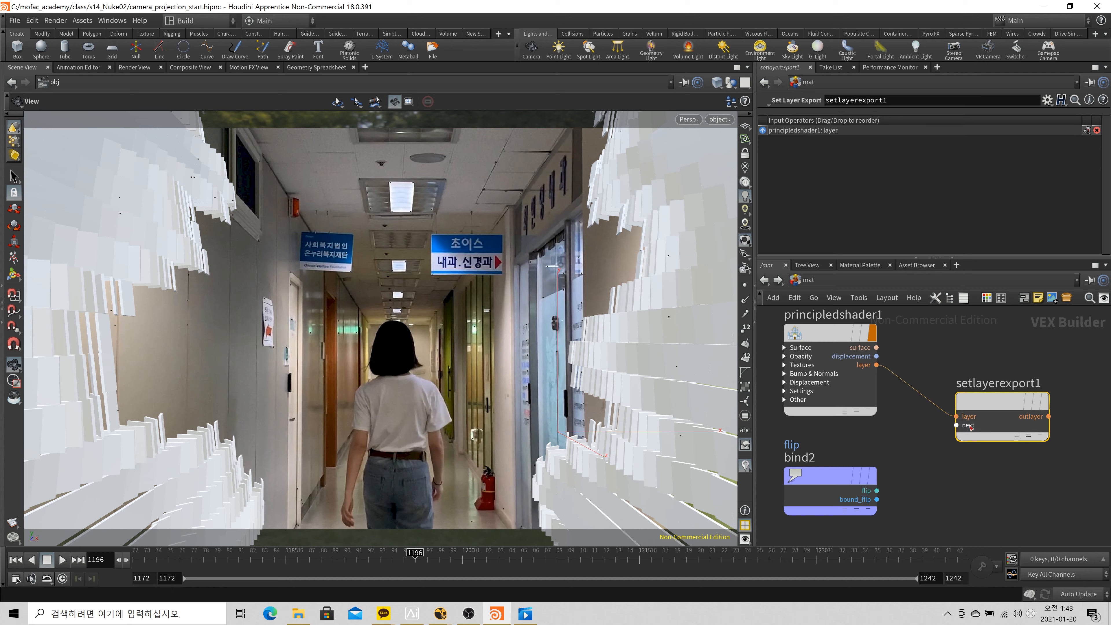
left_click_drag(957, 417, 930, 430)
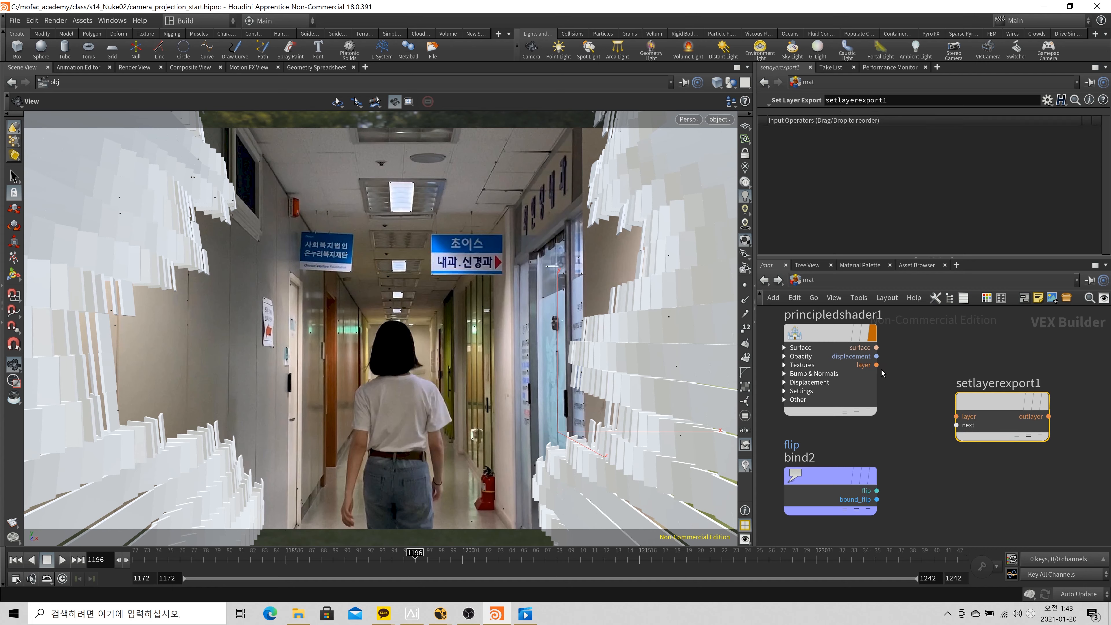
left_click_drag(876, 370, 957, 416)
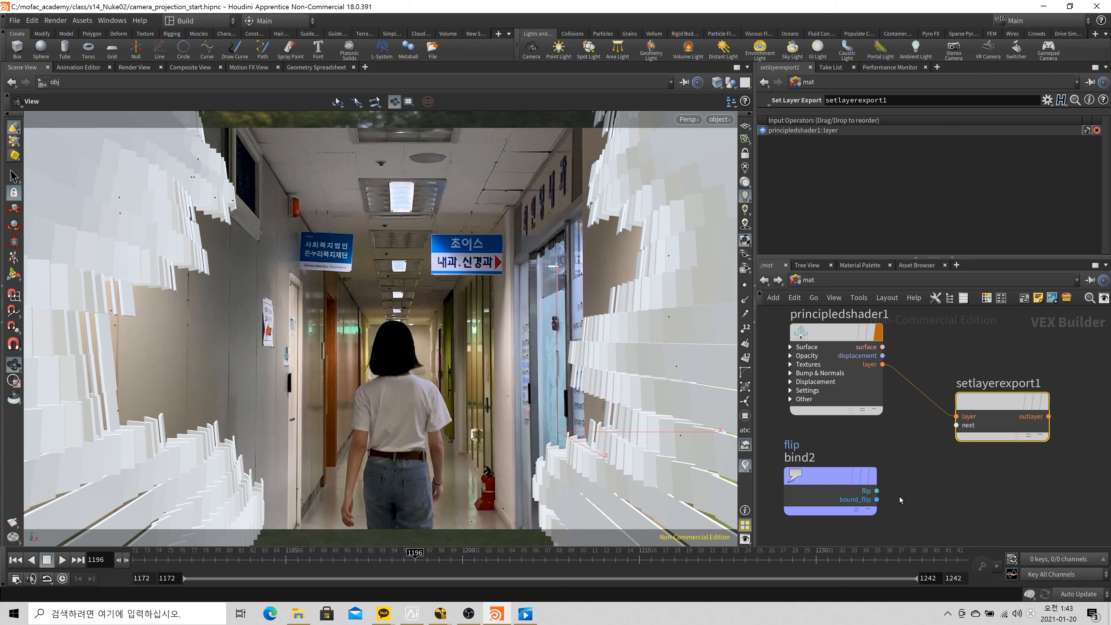
left_click(877, 491)
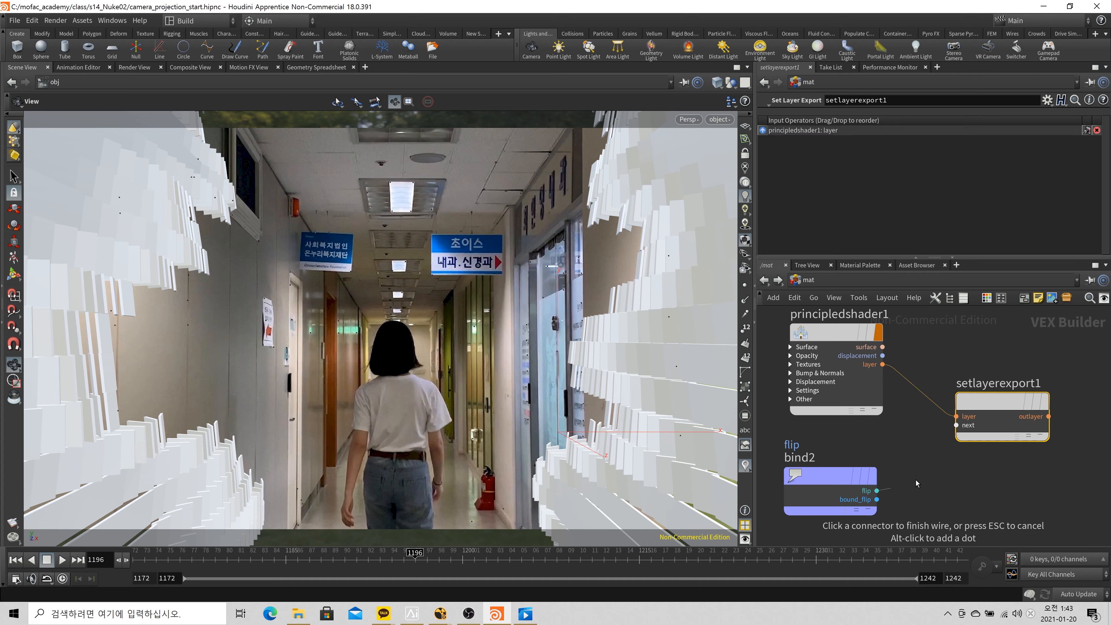
left_click(954, 428)
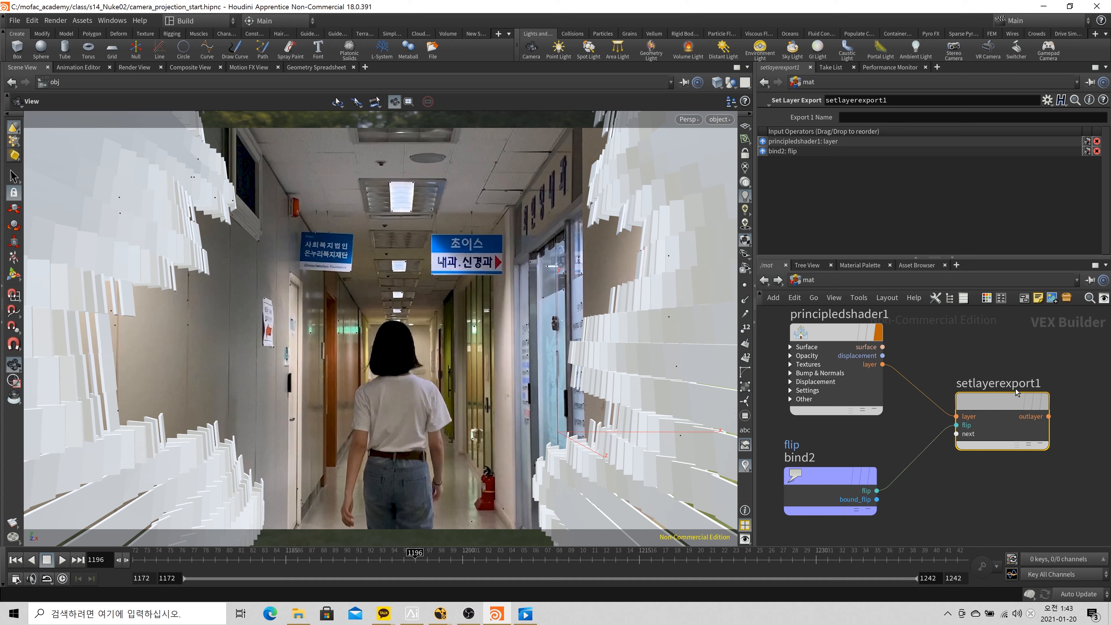
Tidy the placement of setlayerexport1 and bind2, with the material flag turned on for setlayerexport1
left_click_drag(1016, 390, 1025, 380)
left_click_drag(849, 468, 854, 459)
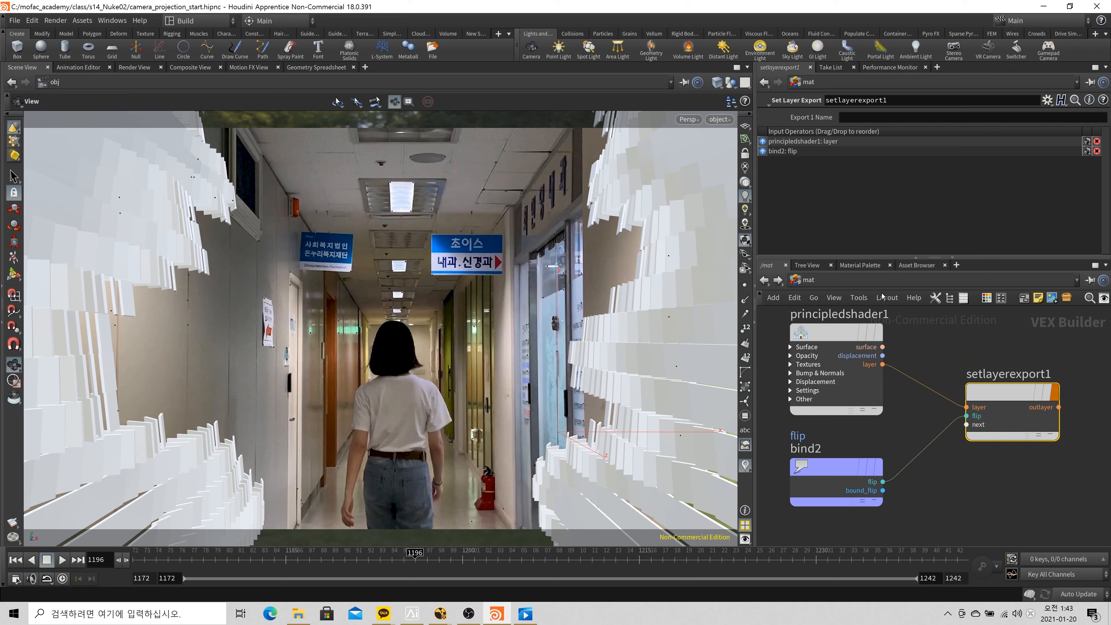
Go to the obj network and assign /mat/setlayerexport1 as ren_block's material
left_click(886, 281)
left_click(918, 339)
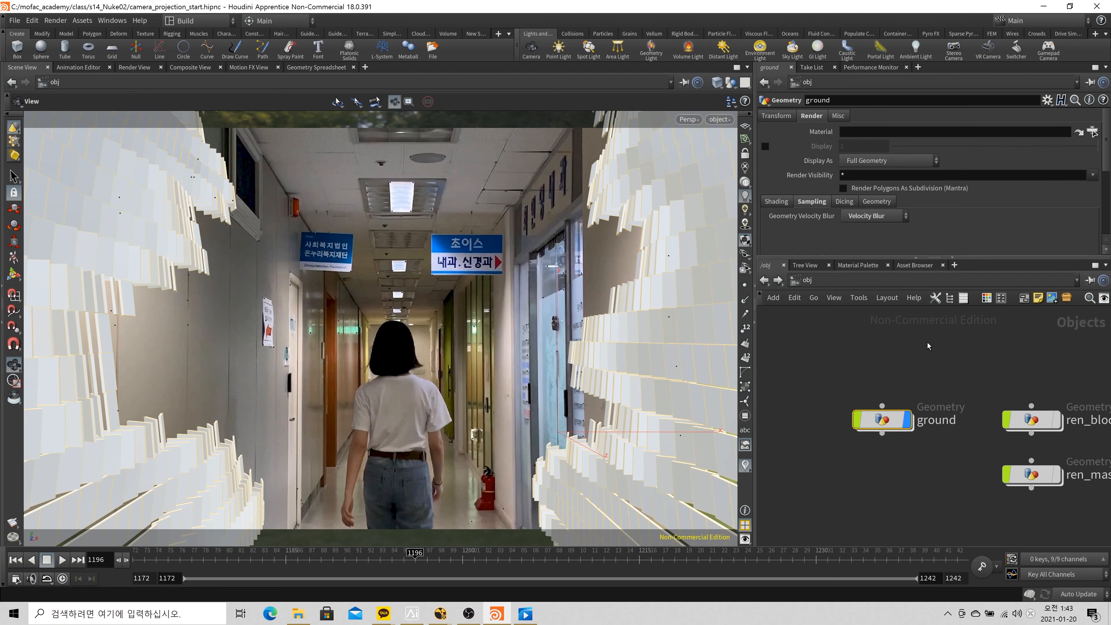
left_click(1053, 424)
middle_click_drag(966, 367, 860, 359)
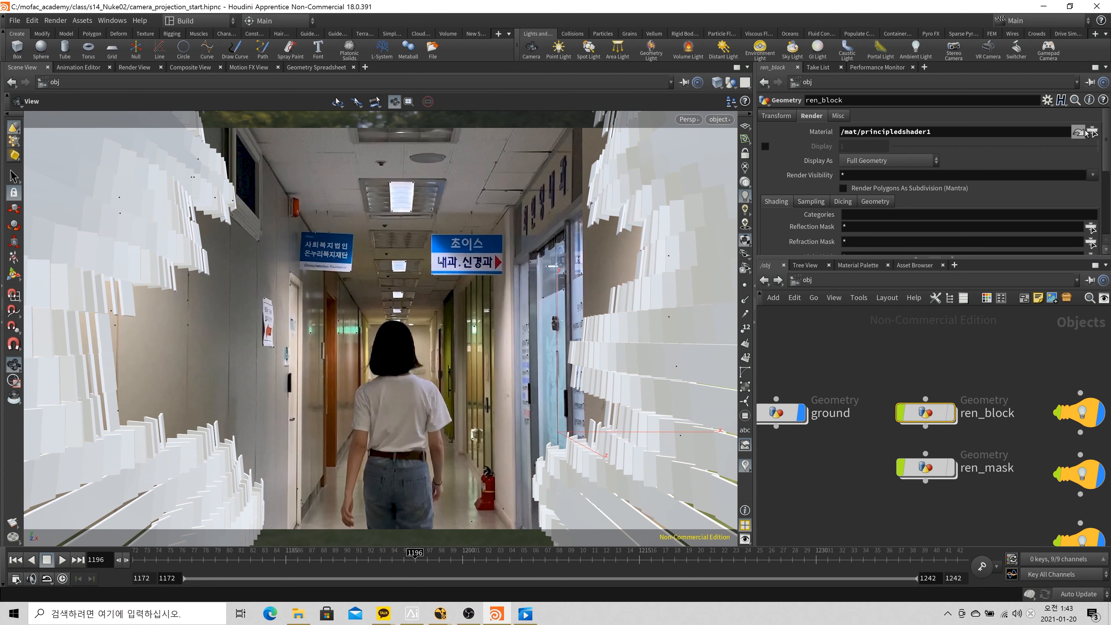
left_click(1091, 131)
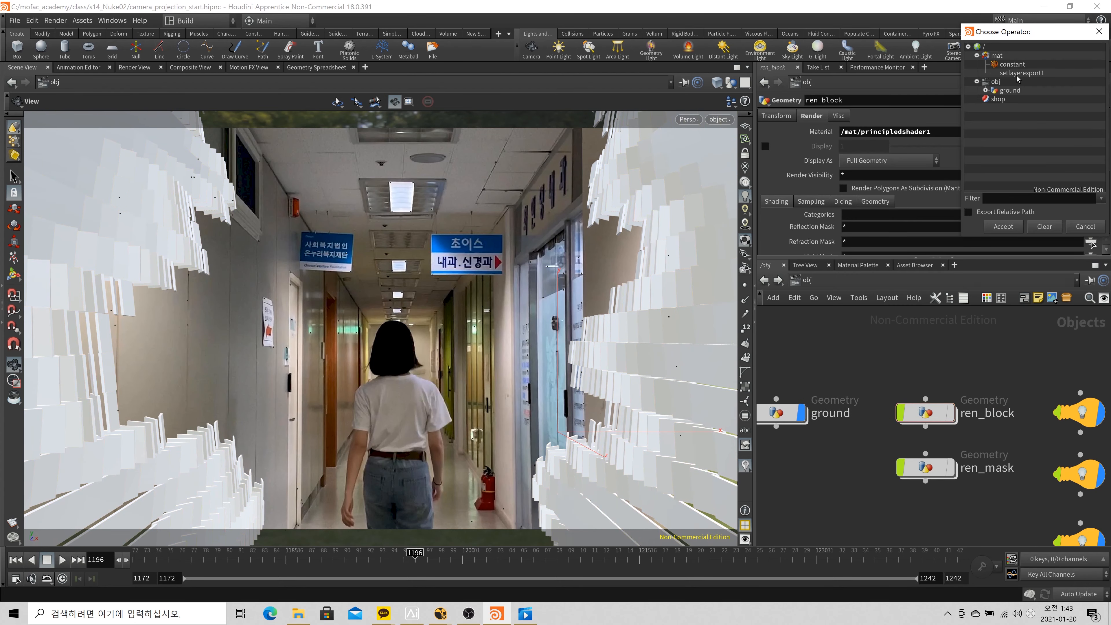
left_click(1019, 73)
left_click(1013, 227)
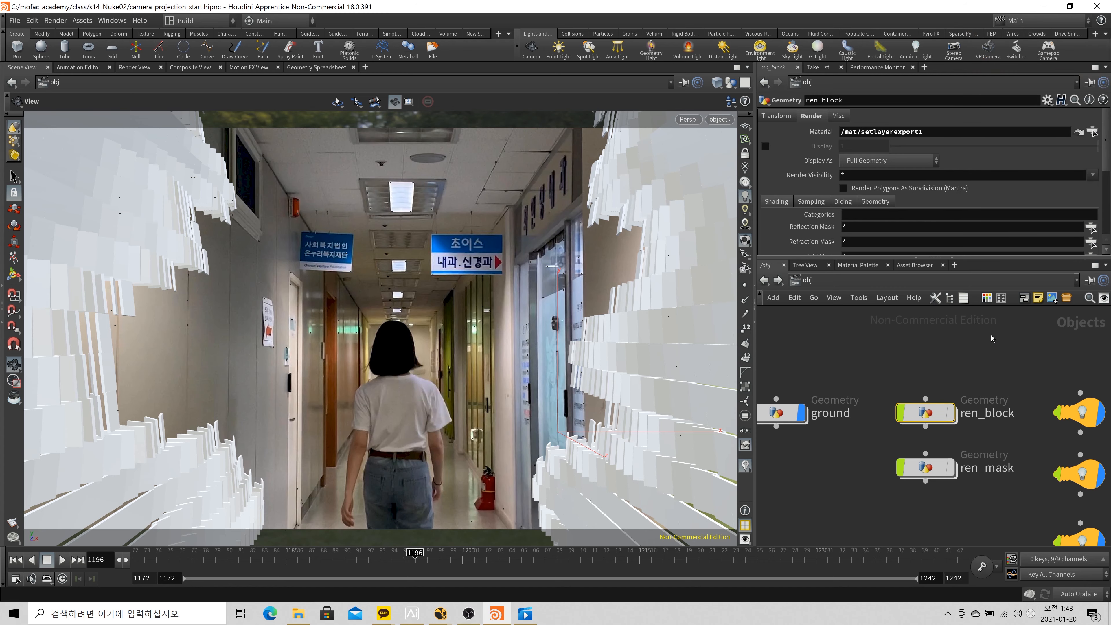
Restart the /out/block_anim preview render in the Render View with ren_block's reassigned material
left_click(135, 67)
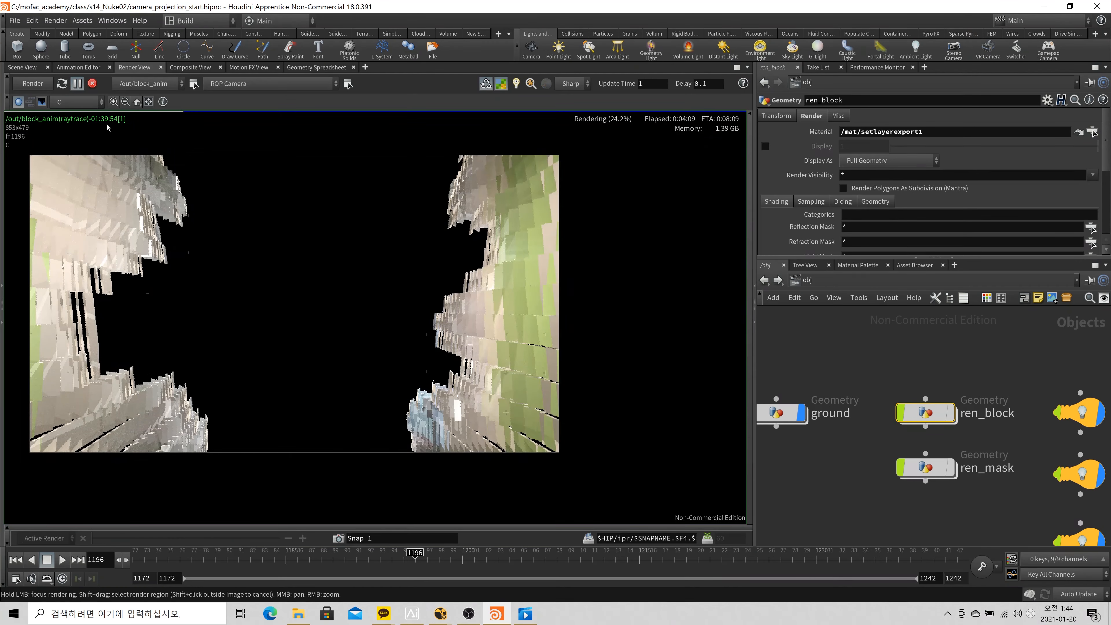
left_click(35, 84)
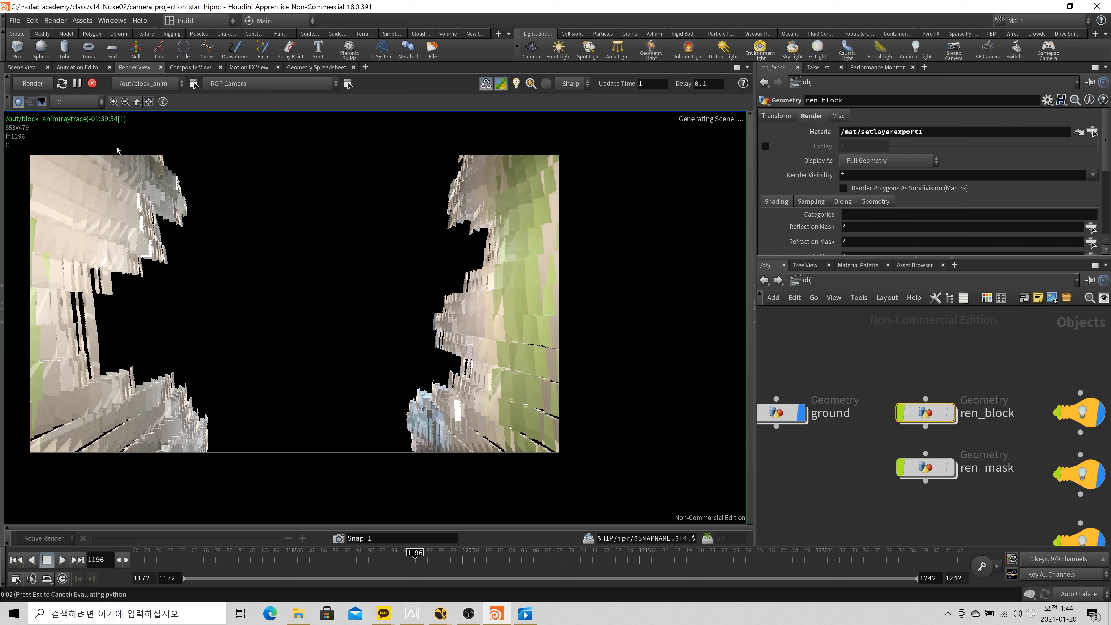
Examine block_anim's exported components and the flip extra image plane settings in the out network
scroll(840, 207, "down", 5)
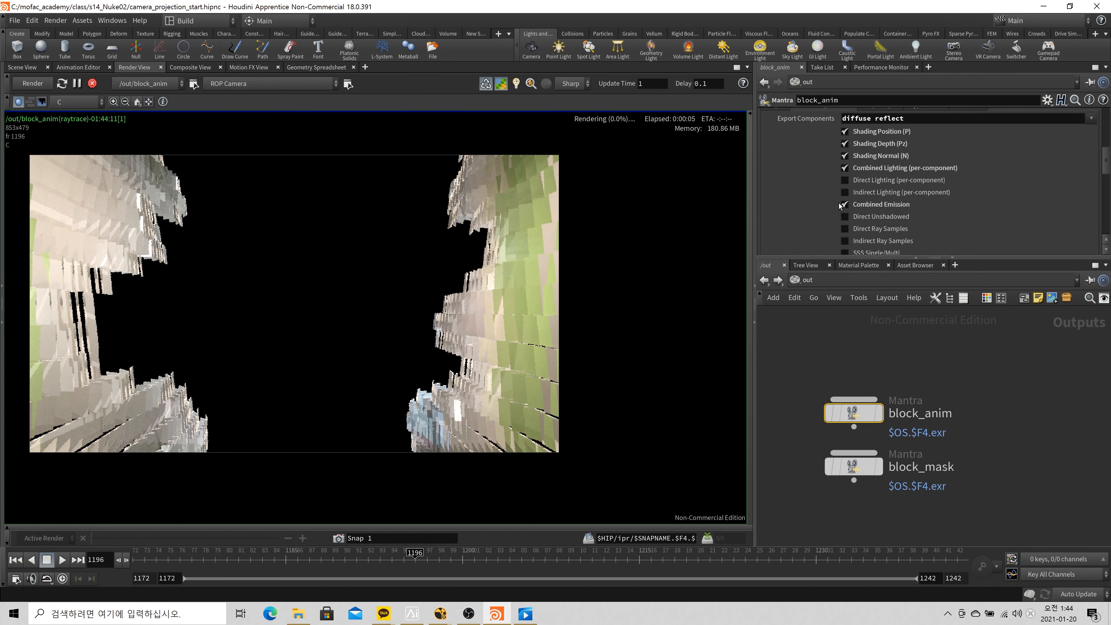
scroll(832, 232, "down", 8)
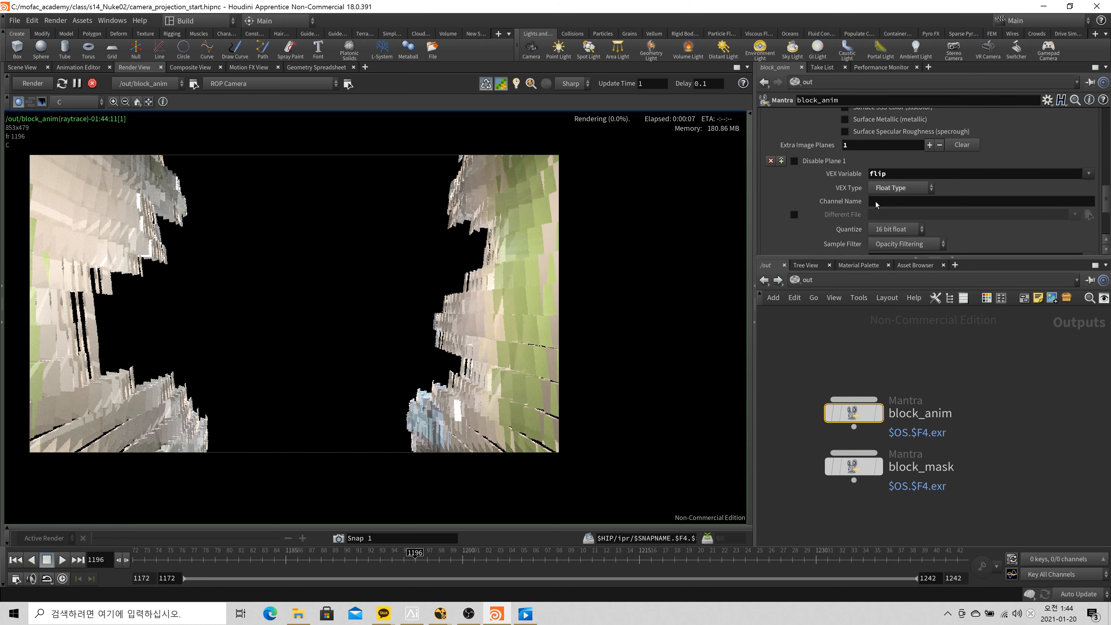
scroll(876, 180, "down", 3)
scroll(866, 166, "up", 3)
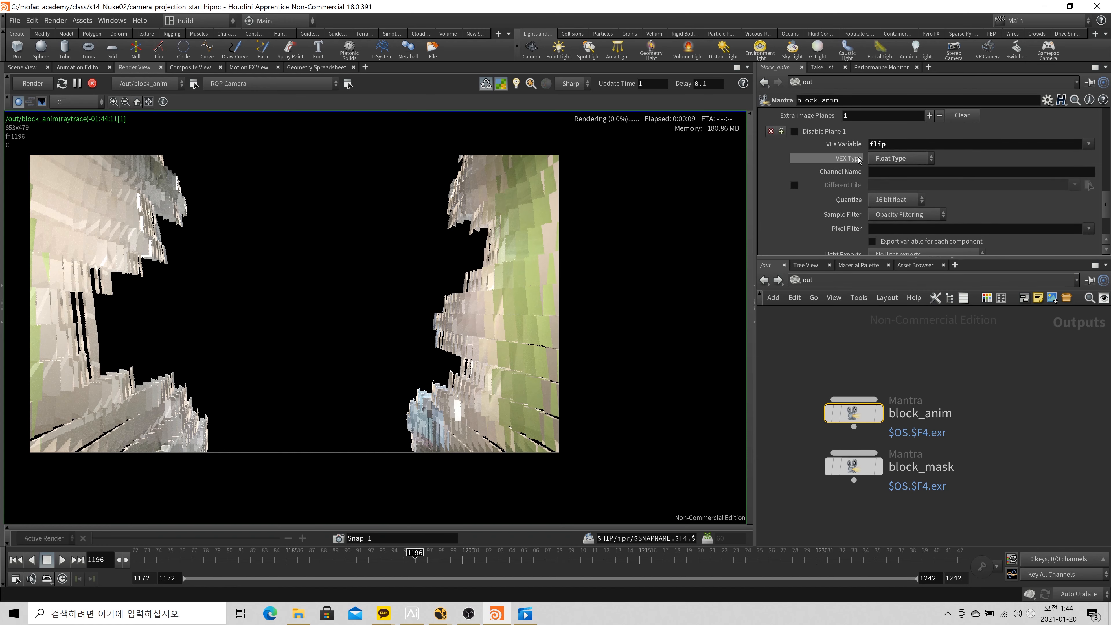
Display the flip image plane in the Render View and inspect the wall pieces in it
left_click(76, 102)
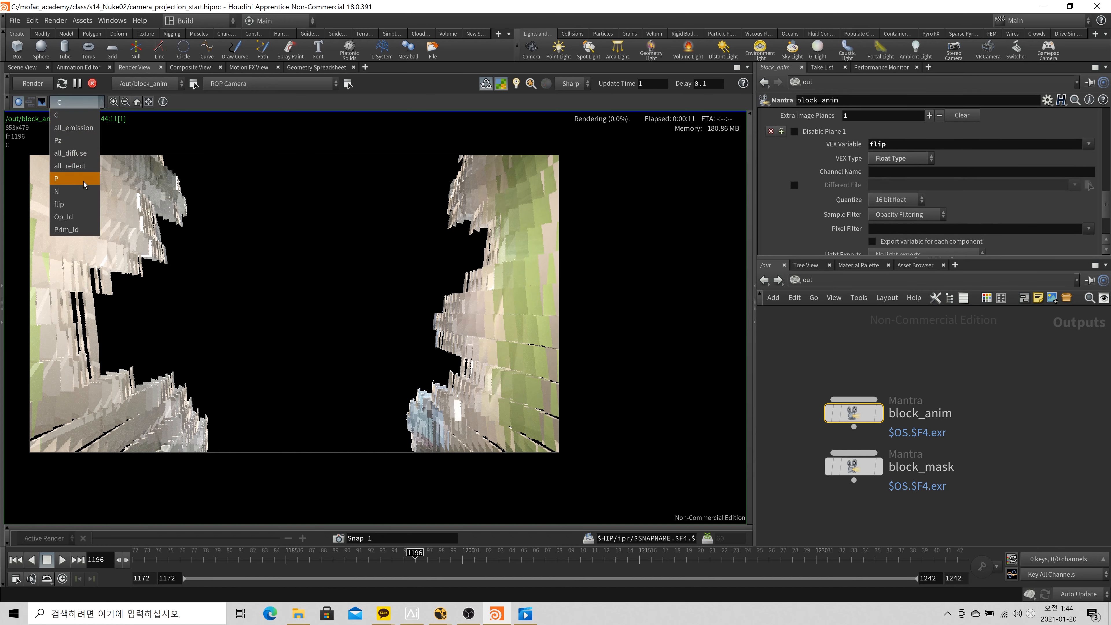
left_click(75, 213)
scroll(206, 218, "down", 2)
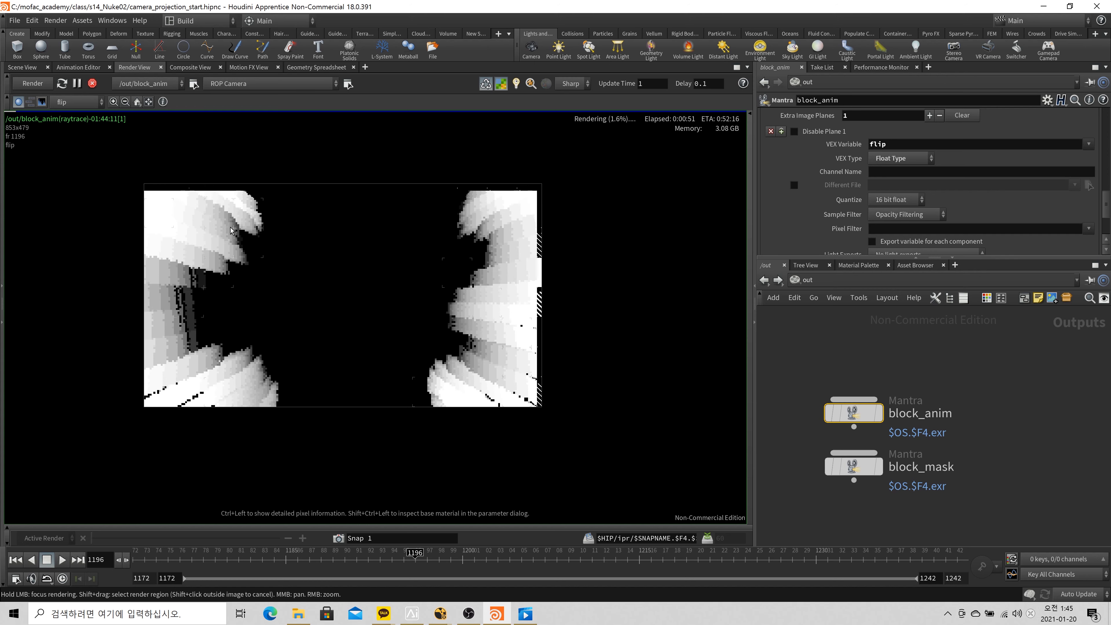
scroll(232, 230, "up", 2)
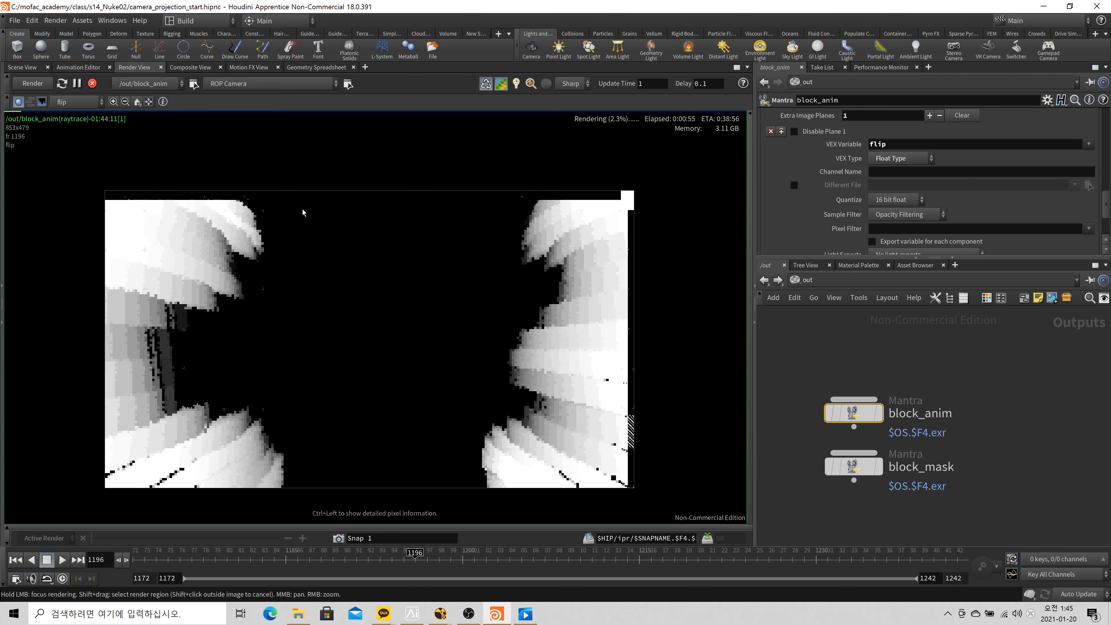
Go to the obj network and show the Scene View at frame 1217
left_click(871, 278)
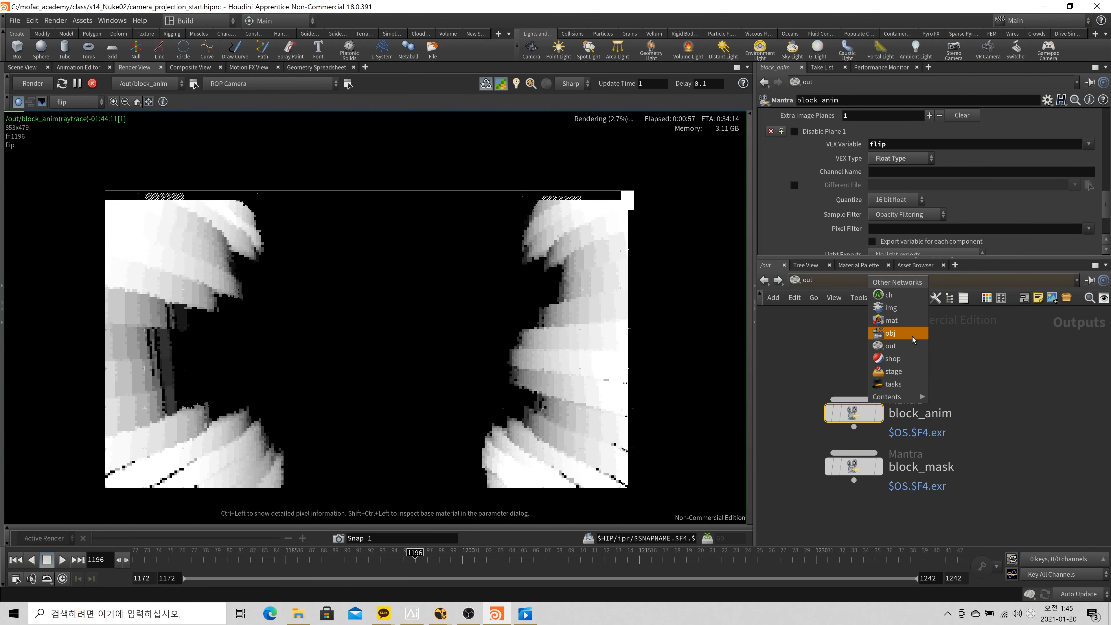
left_click(914, 339)
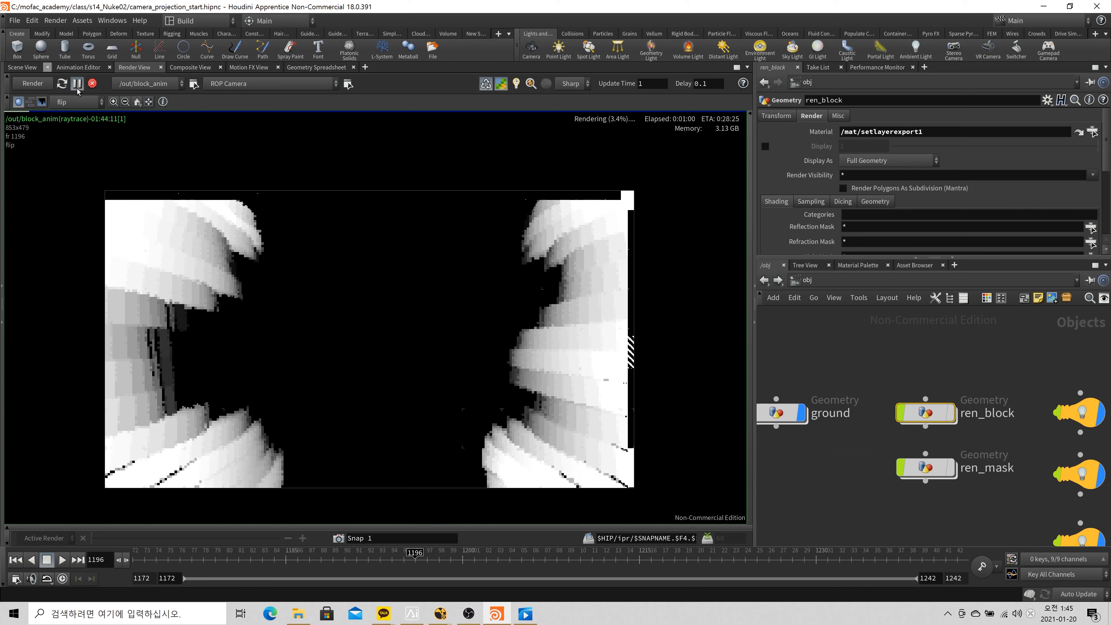
left_click(22, 67)
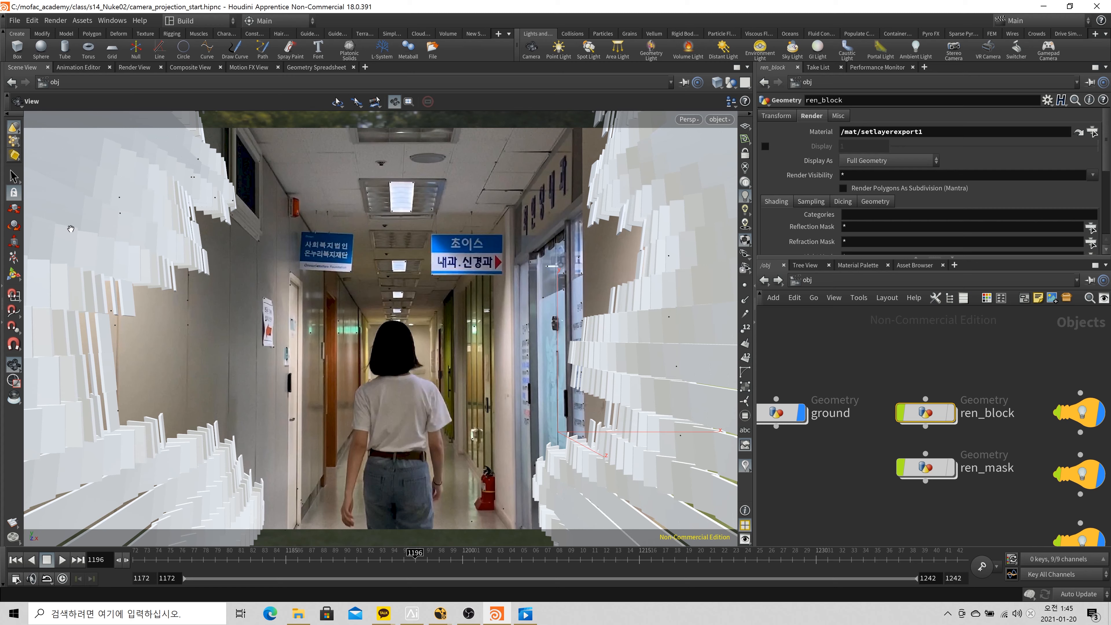
left_click_drag(429, 559, 662, 562)
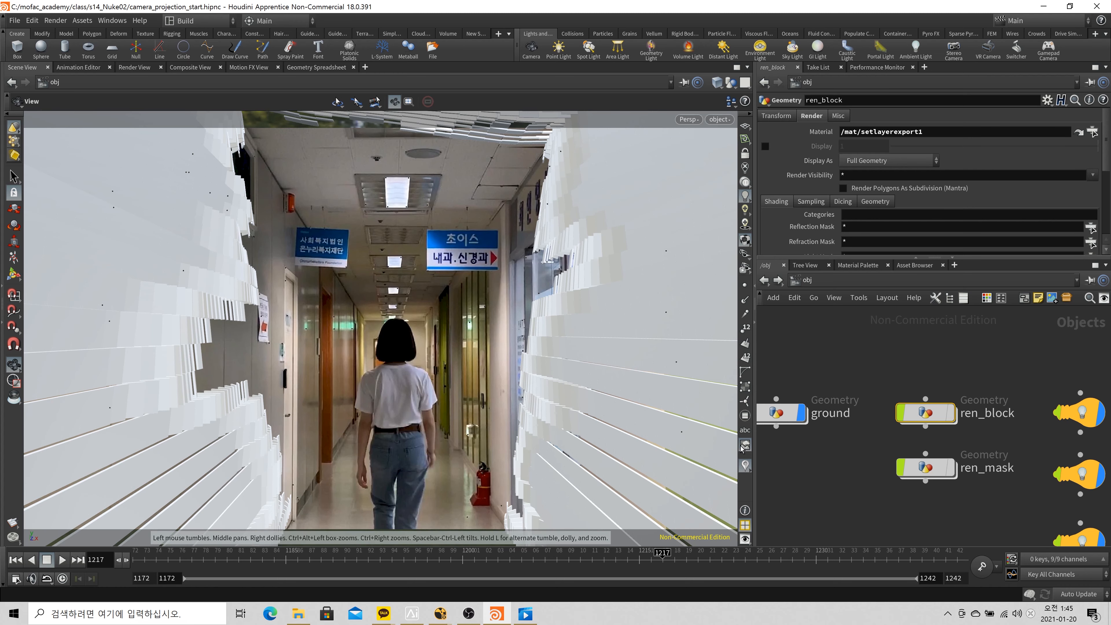
Compare the viewport with and without the ground object, leaving ground selected and displayed
left_click(803, 413)
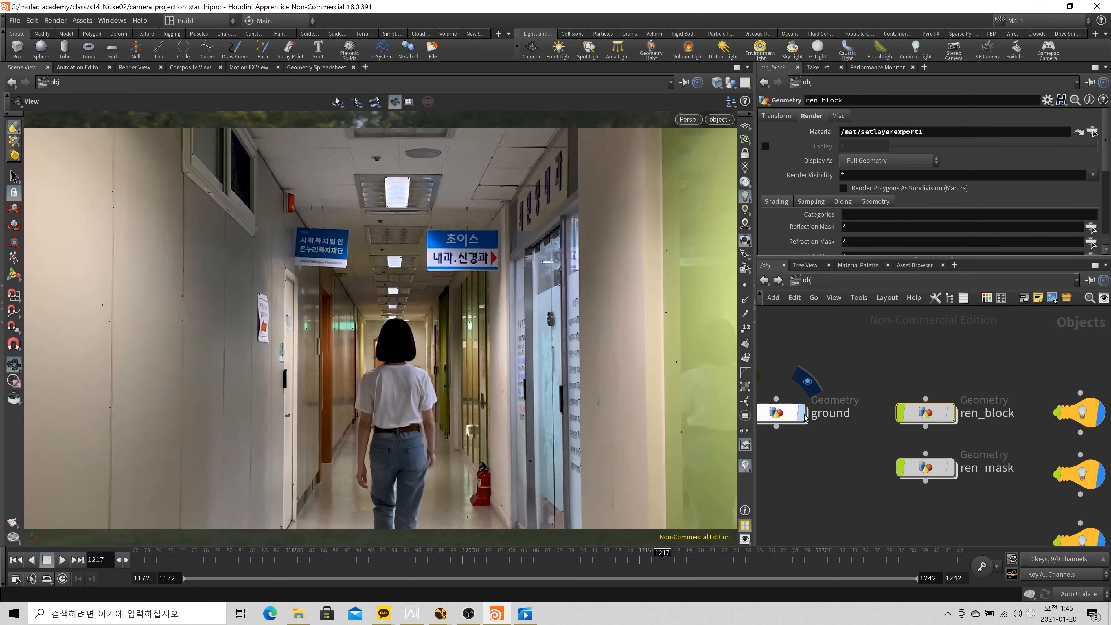
left_click(804, 418)
left_click(804, 419)
left_click(804, 415)
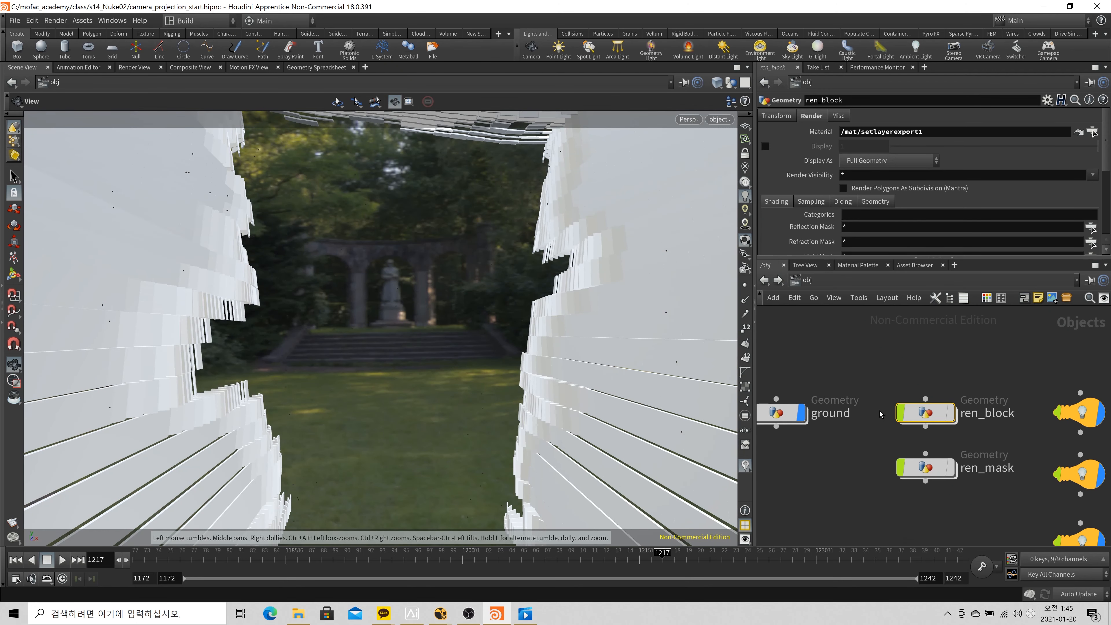
left_click(803, 415)
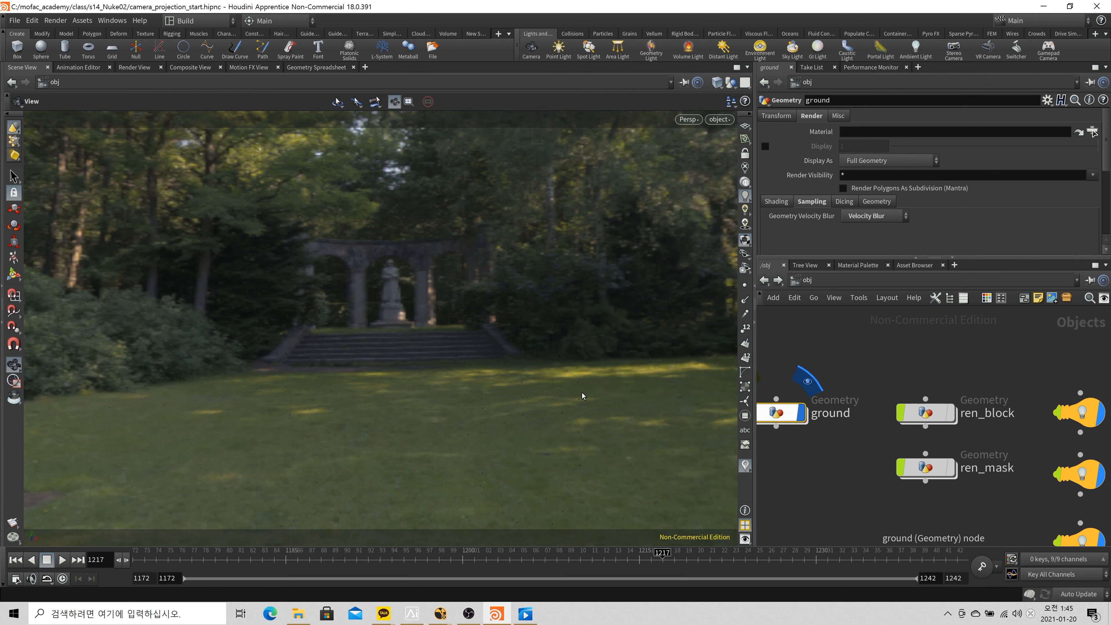
left_click(805, 419)
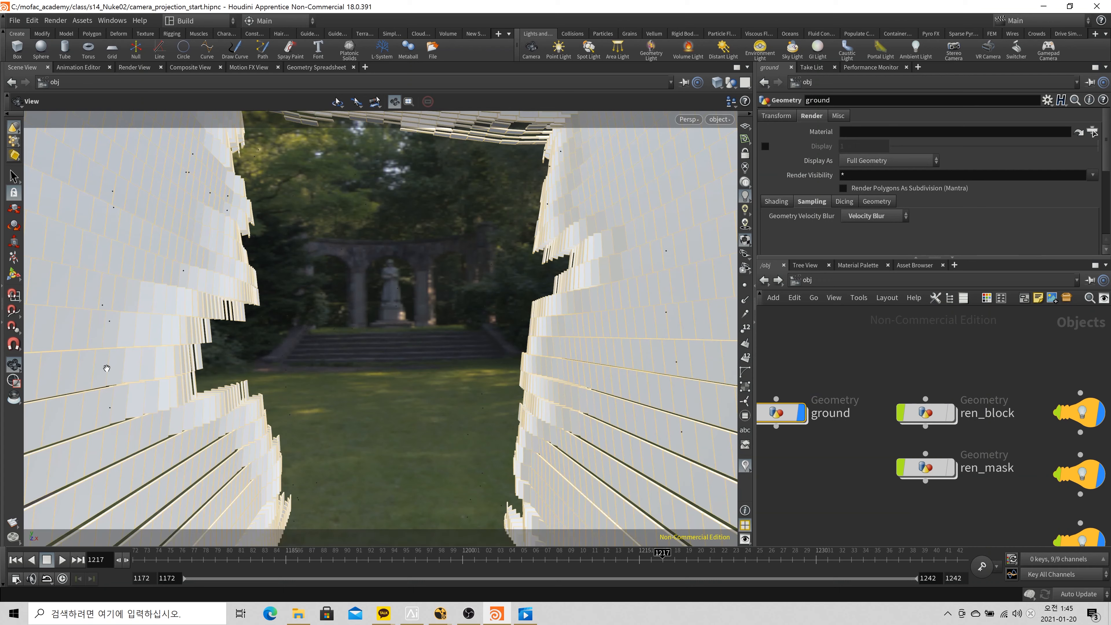
Recheck the rendered flip plane, then return to the Scene View and show the camera's background image
left_click(131, 68)
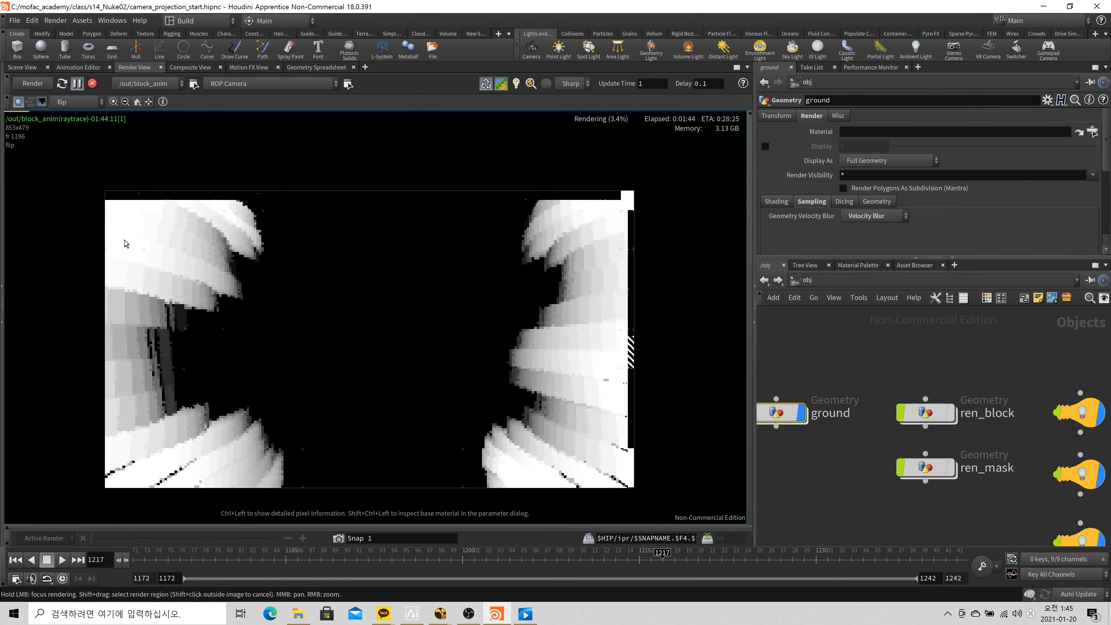
left_click(23, 67)
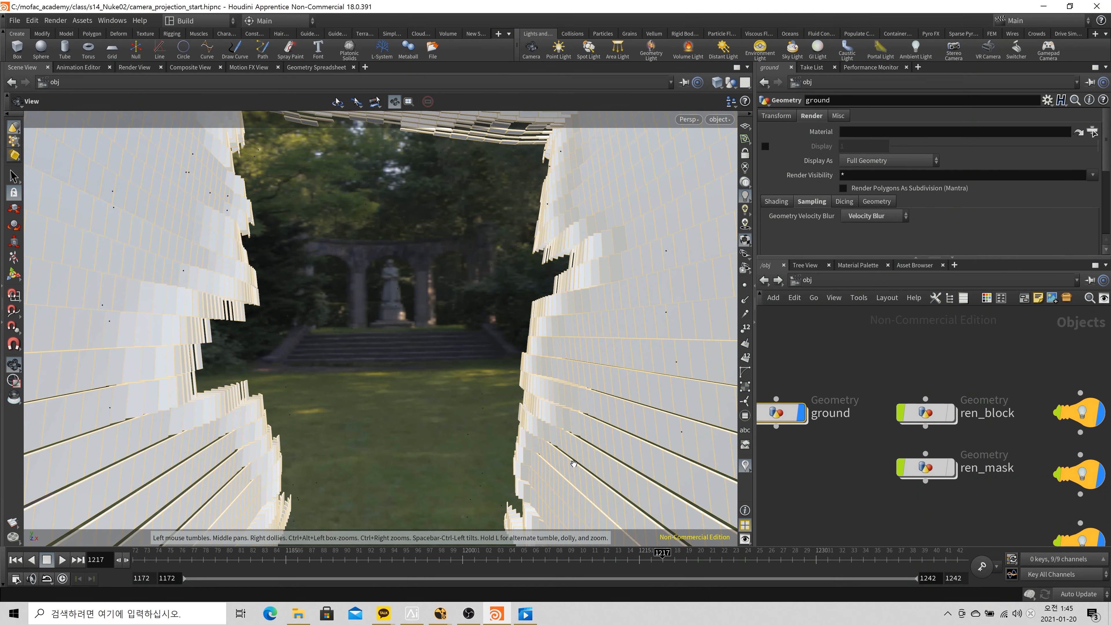
left_click(746, 447)
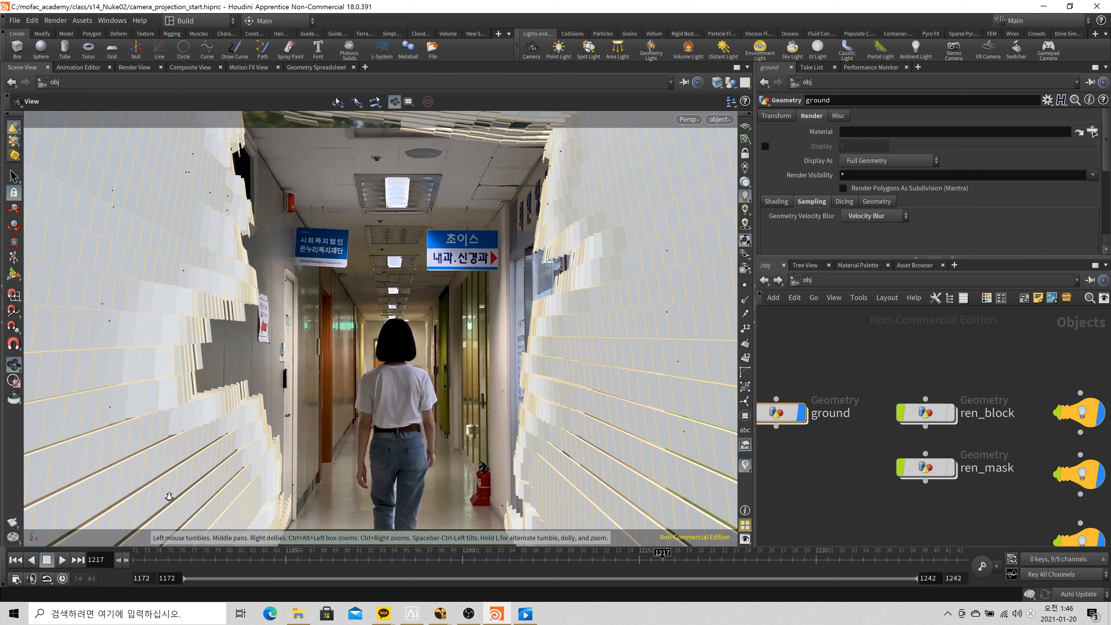
Tumble out of the camera view, then look through the Camera2 object again in the viewport
left_click_drag(179, 490, 150, 503)
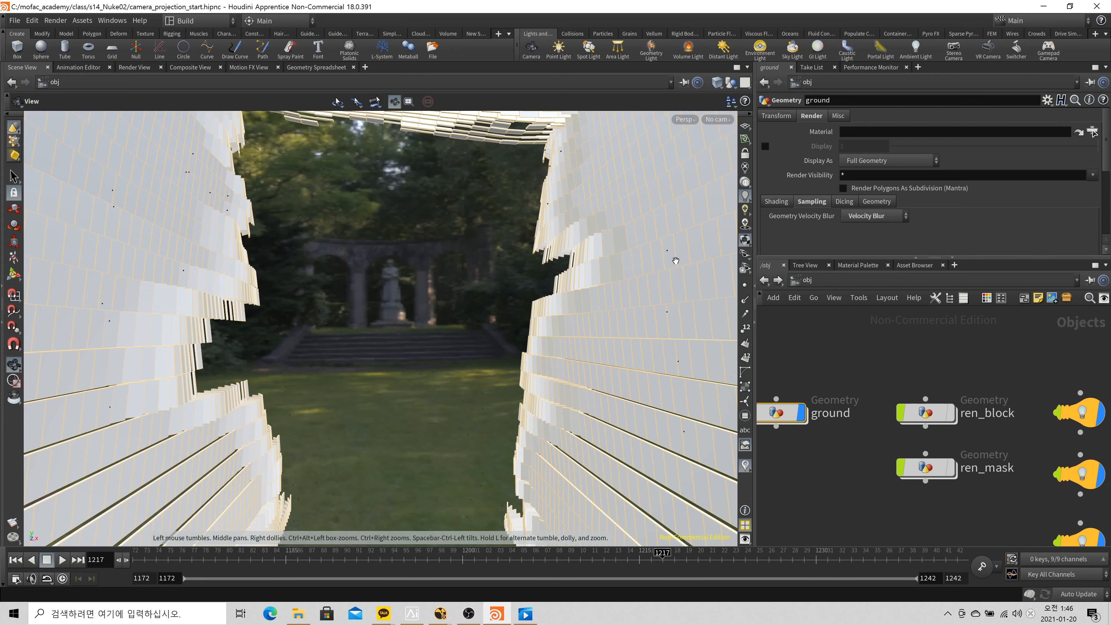
left_click(718, 119)
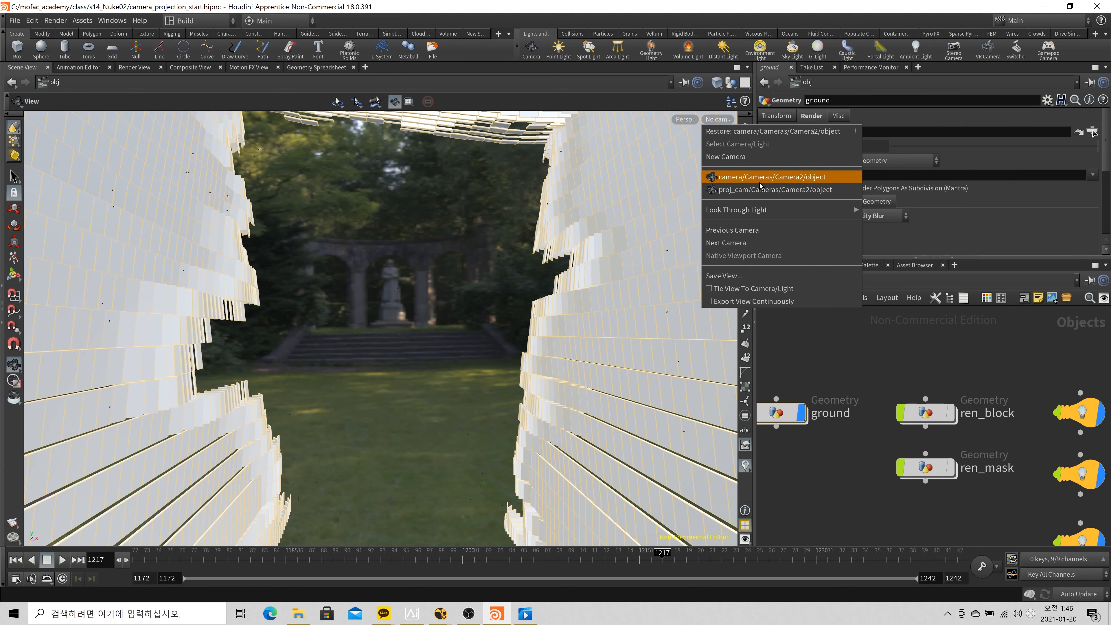
left_click(754, 189)
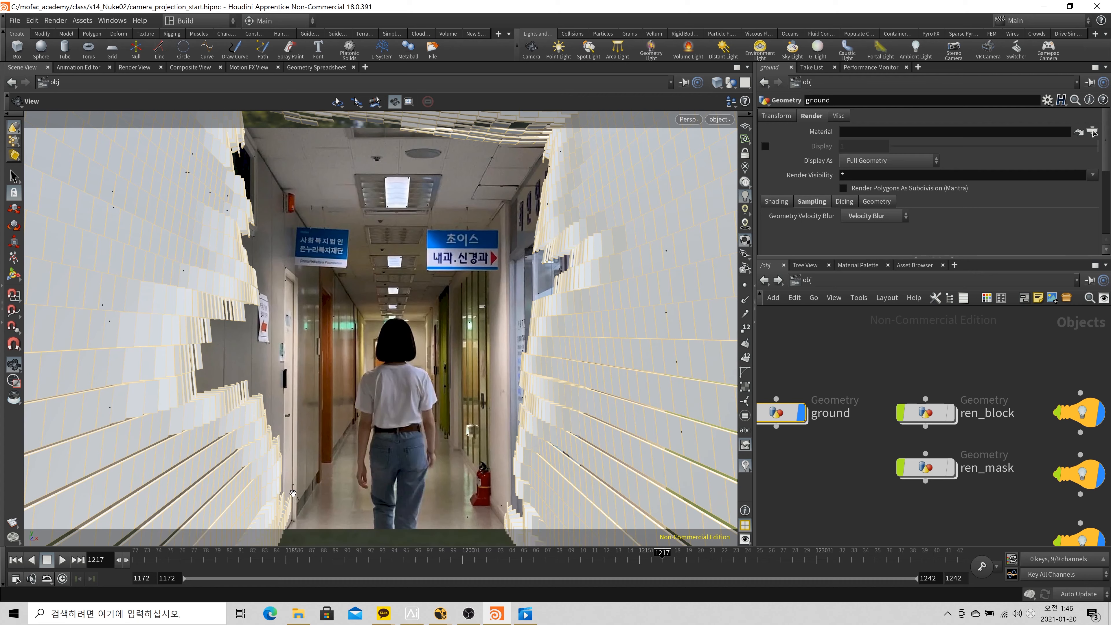
Inside ground, display the attribcreate nodes of the separate branches in turn, then display merge1
double_click(785, 415)
scroll(787, 414, "down", 1)
scroll(934, 412, "down", 2)
middle_click_drag(934, 412, 922, 507)
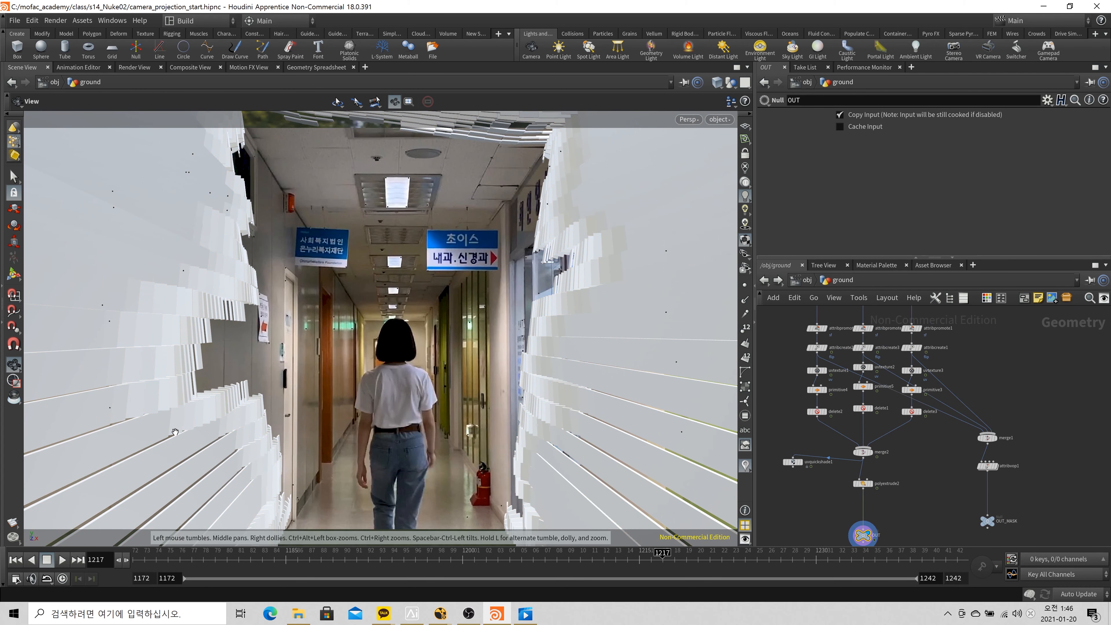
scroll(906, 365, "up", 3)
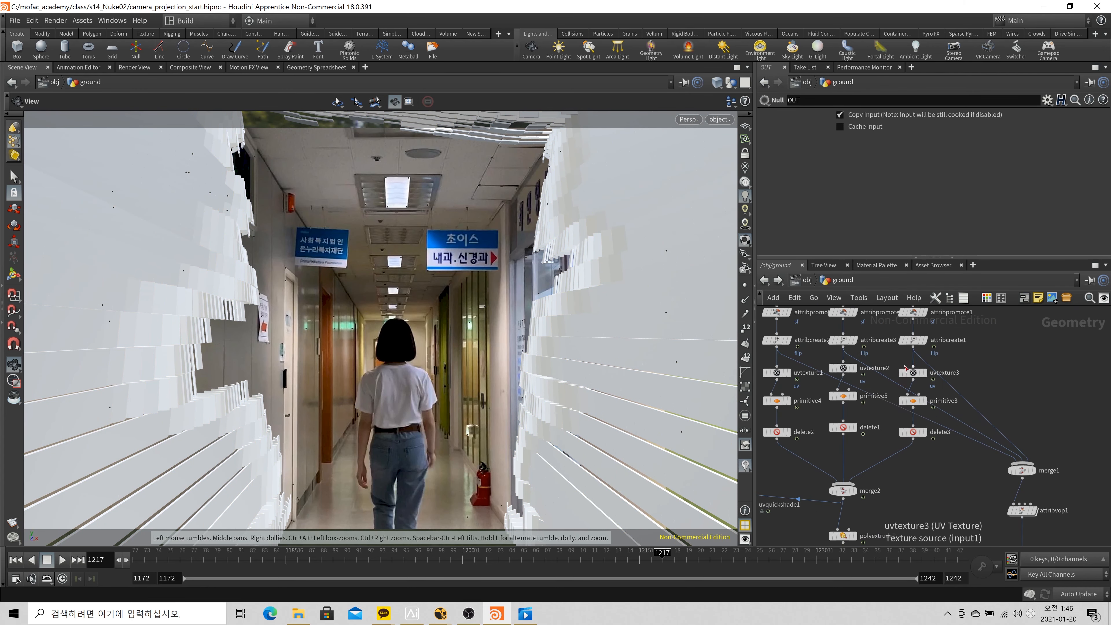
left_click(790, 341)
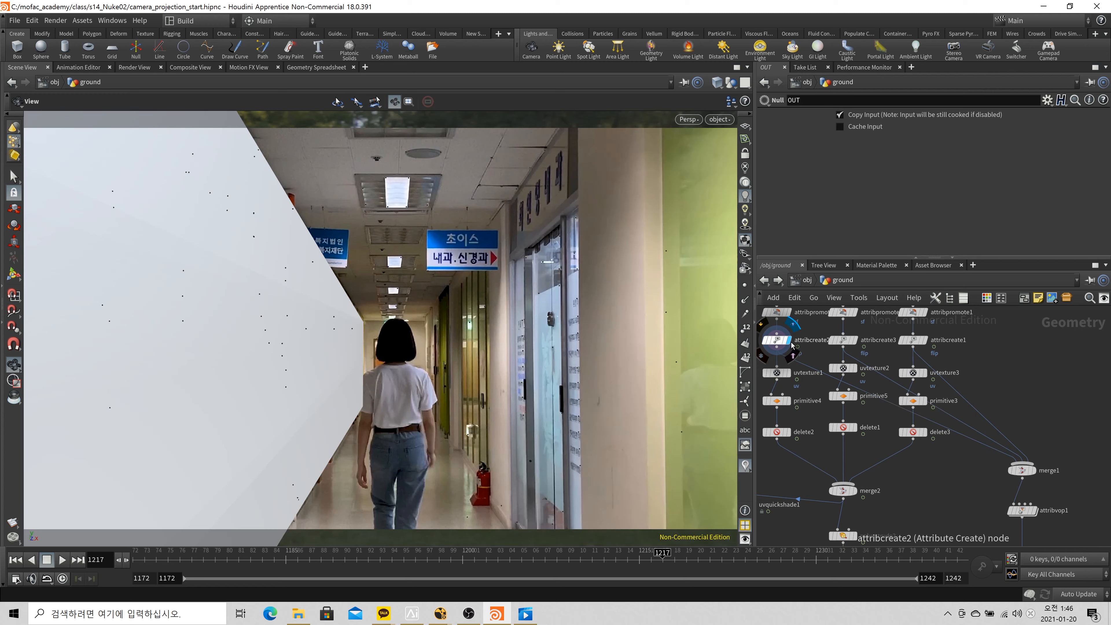
left_click(920, 340)
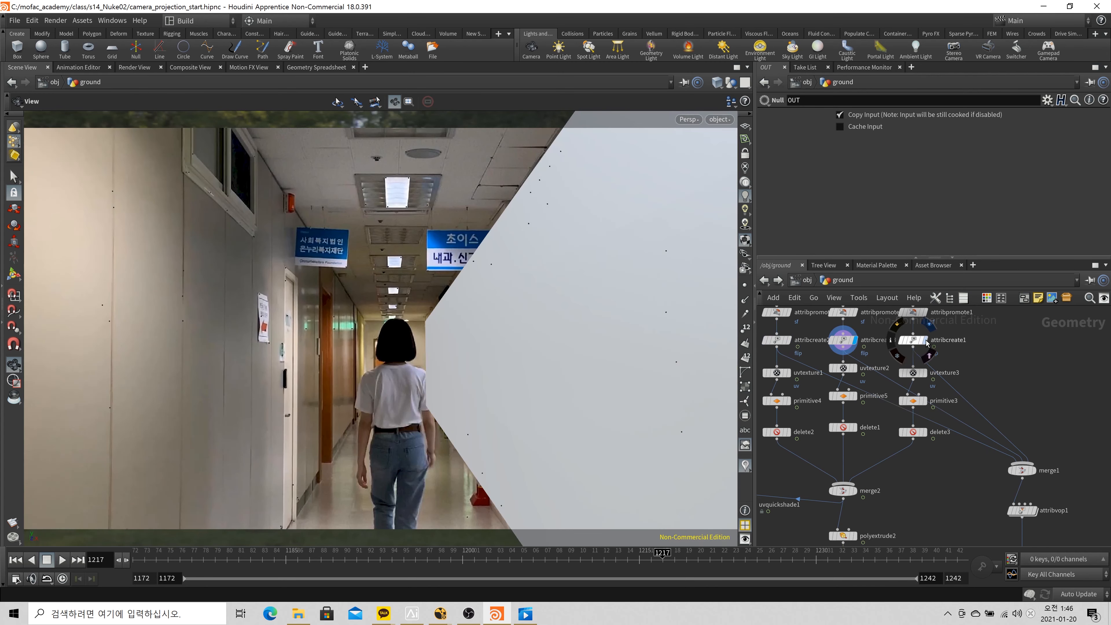
middle_click_drag(1038, 477, 996, 420)
left_click(994, 416)
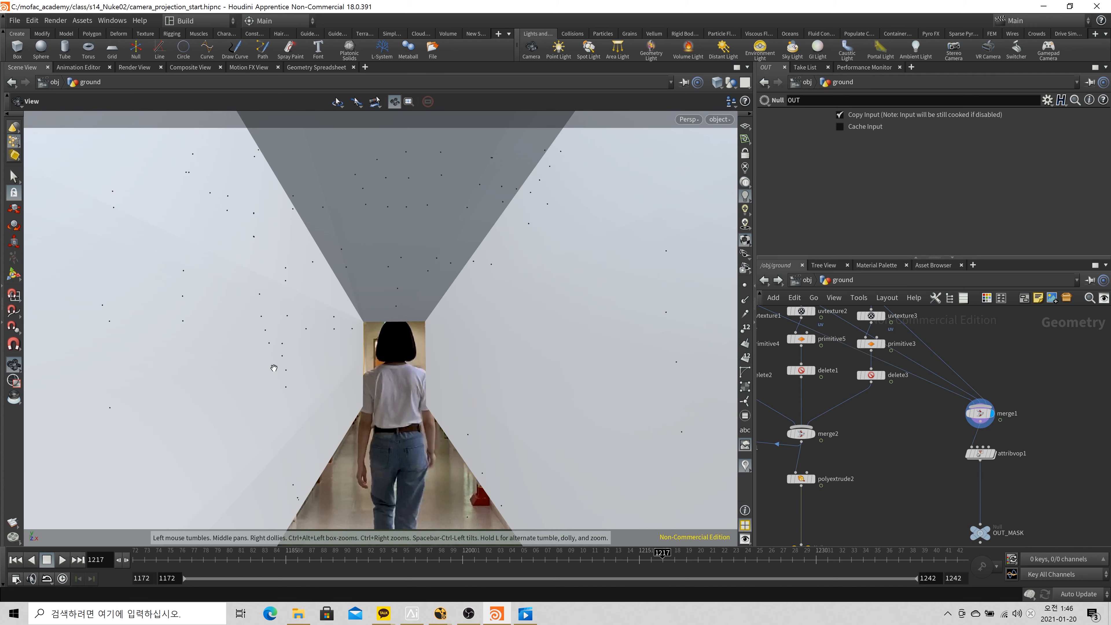
Inspect the bind1 flip wiring inside attribvop1, then display attribvop1 in the ground network
double_click(984, 454)
scroll(858, 385, "up", 2)
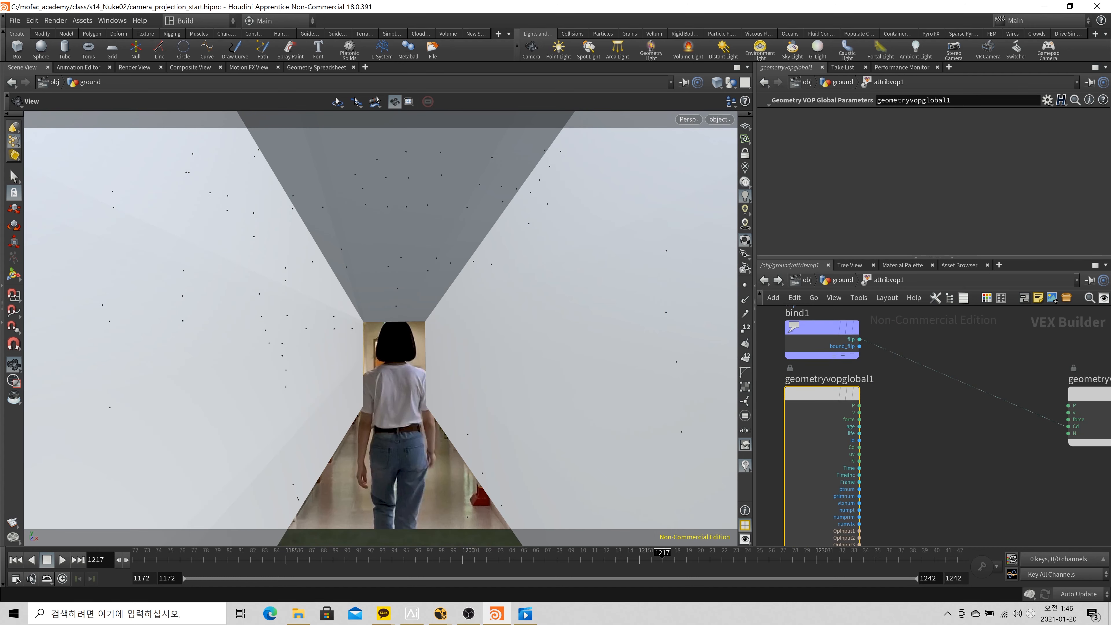
left_click(837, 280)
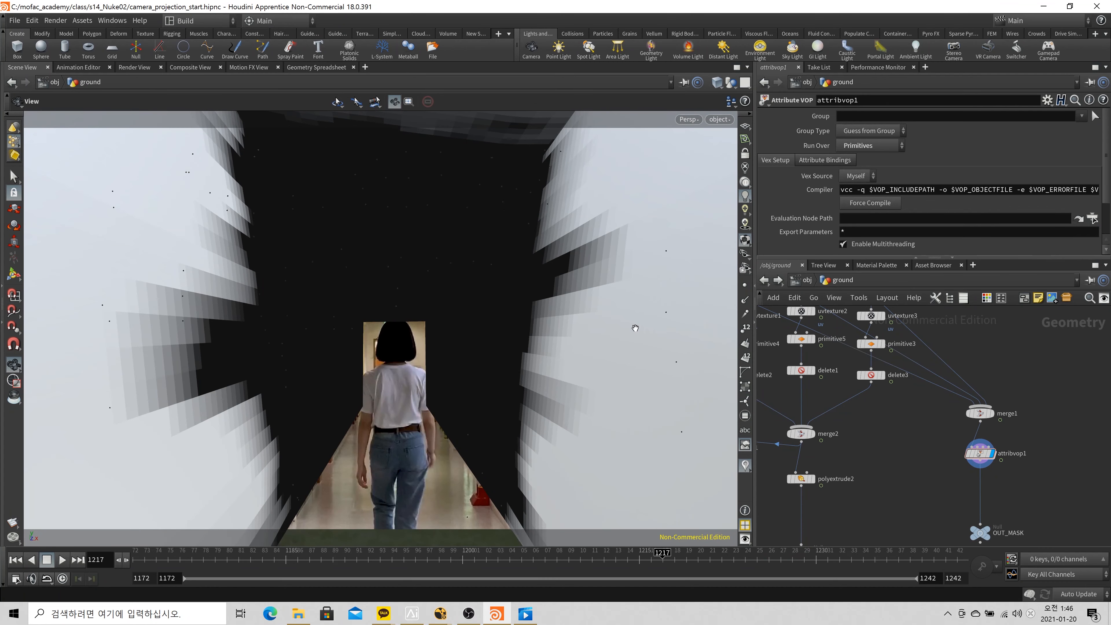
Return to the obj network and check the contents and assigned material of ren_mask
left_click(805, 280)
left_click(925, 468)
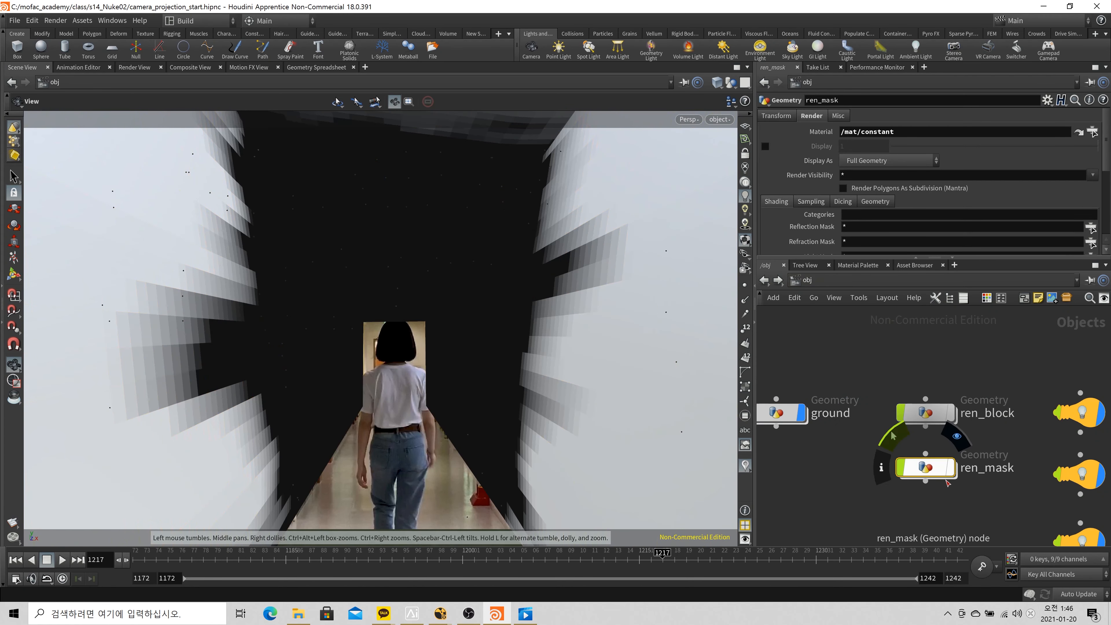
double_click(925, 467)
left_click(800, 280)
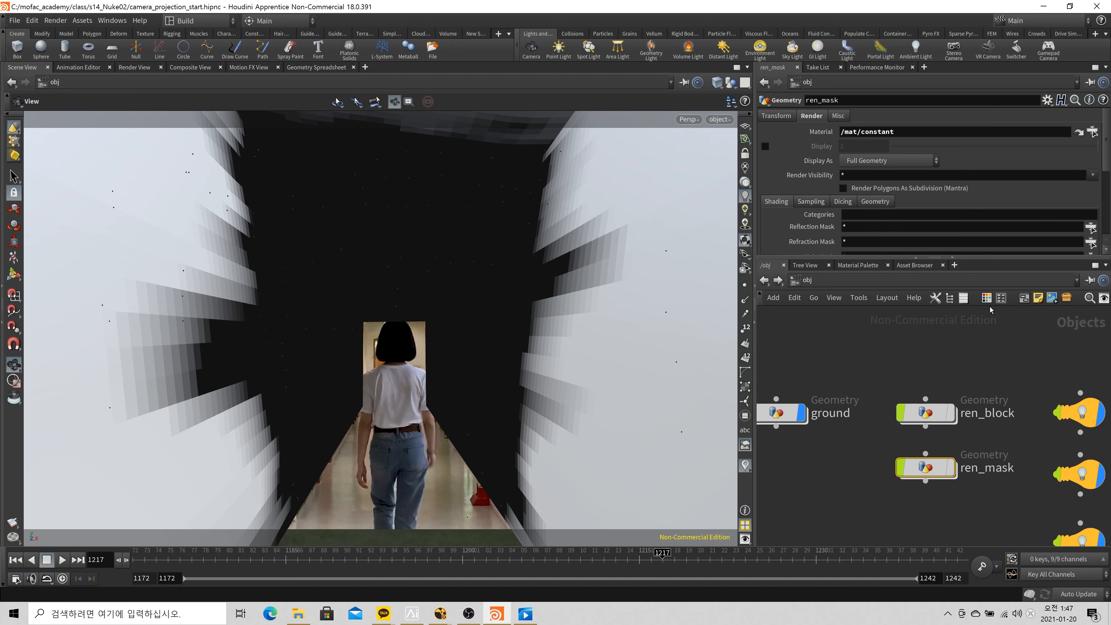
Go to the mat network and locate the constant material next to the setlayerexport1 setup
key("n")
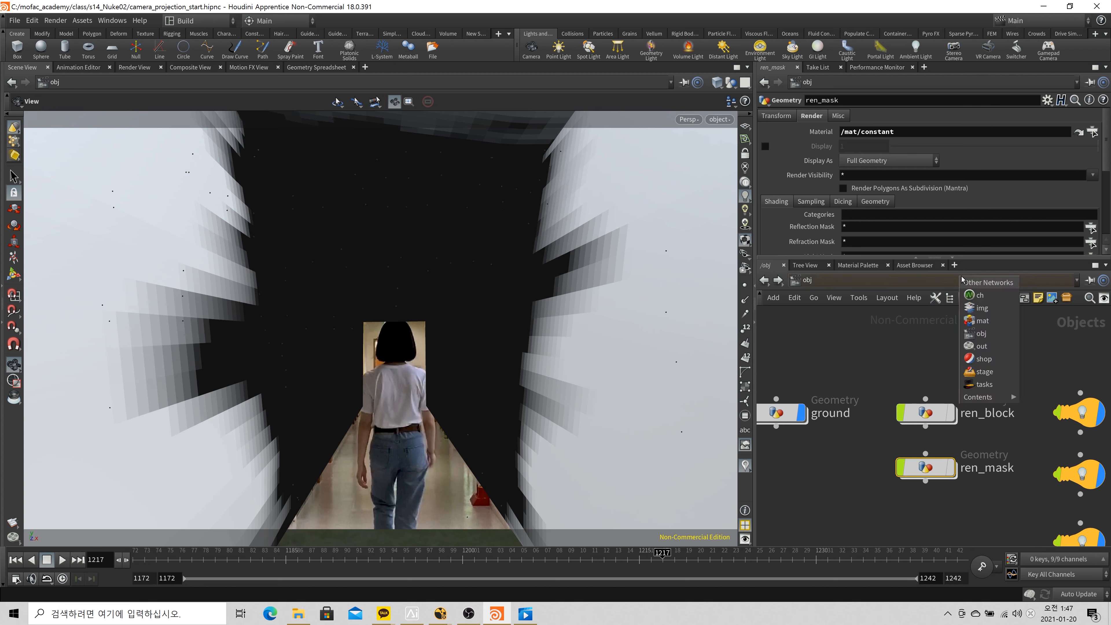
left_click(1009, 326)
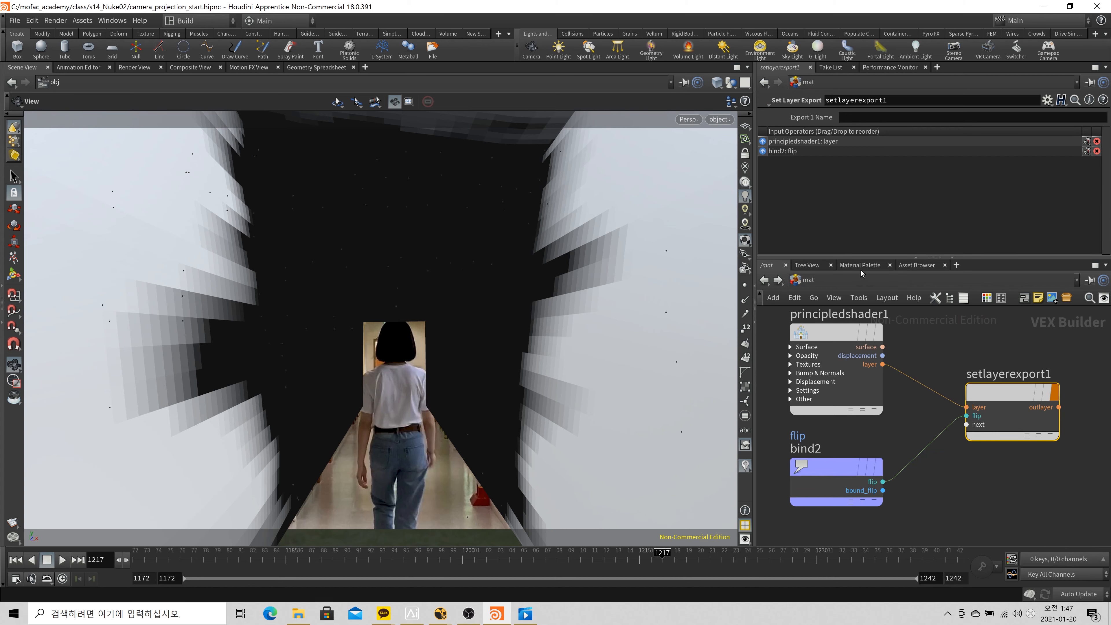
scroll(913, 478, "down", 4)
middle_click_drag(914, 477, 910, 411)
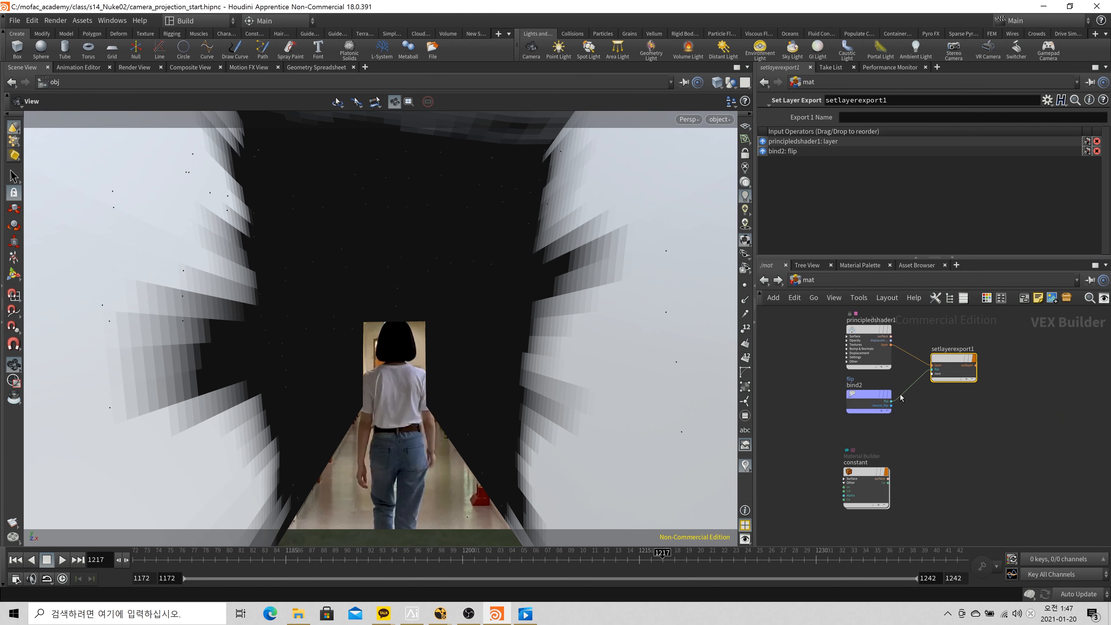
Find and select the Constant shader among the Utility materials of the material library
left_click(865, 266)
scroll(843, 421, "down", 5)
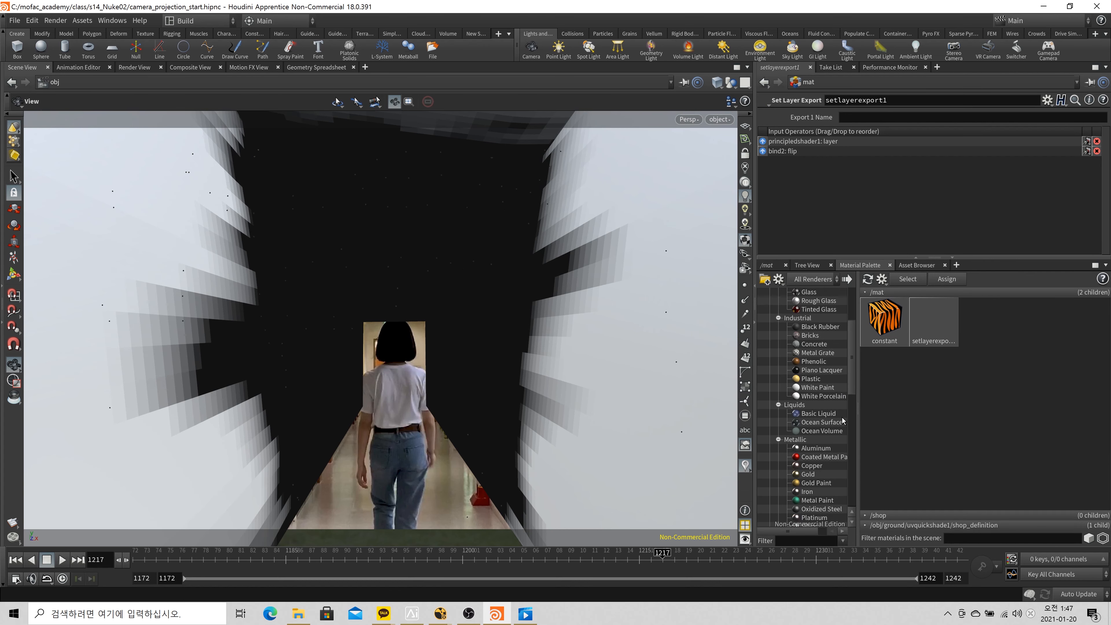
scroll(844, 421, "down", 5)
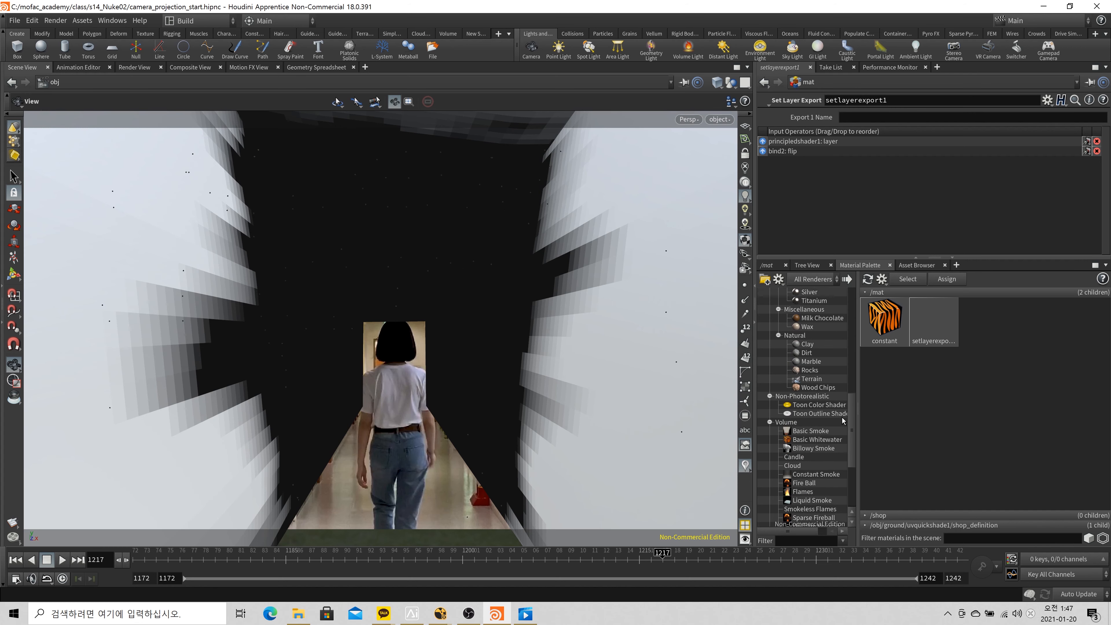
scroll(843, 421, "down", 5)
left_click(810, 437)
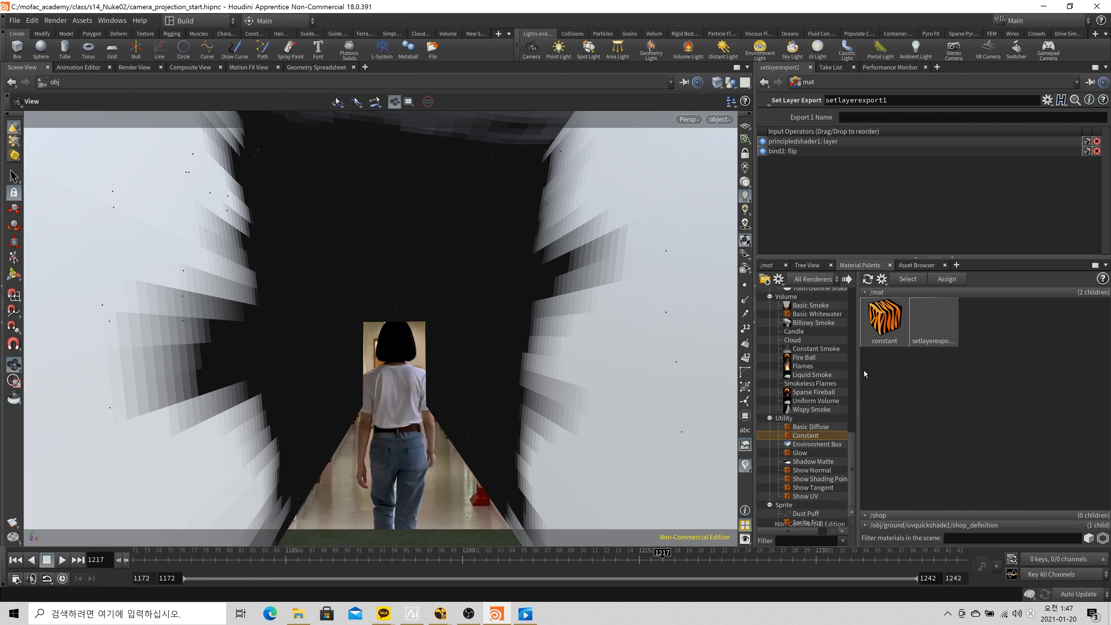
Go to the out network and check which objects the block_mask Mantra node is set to render
left_click(771, 266)
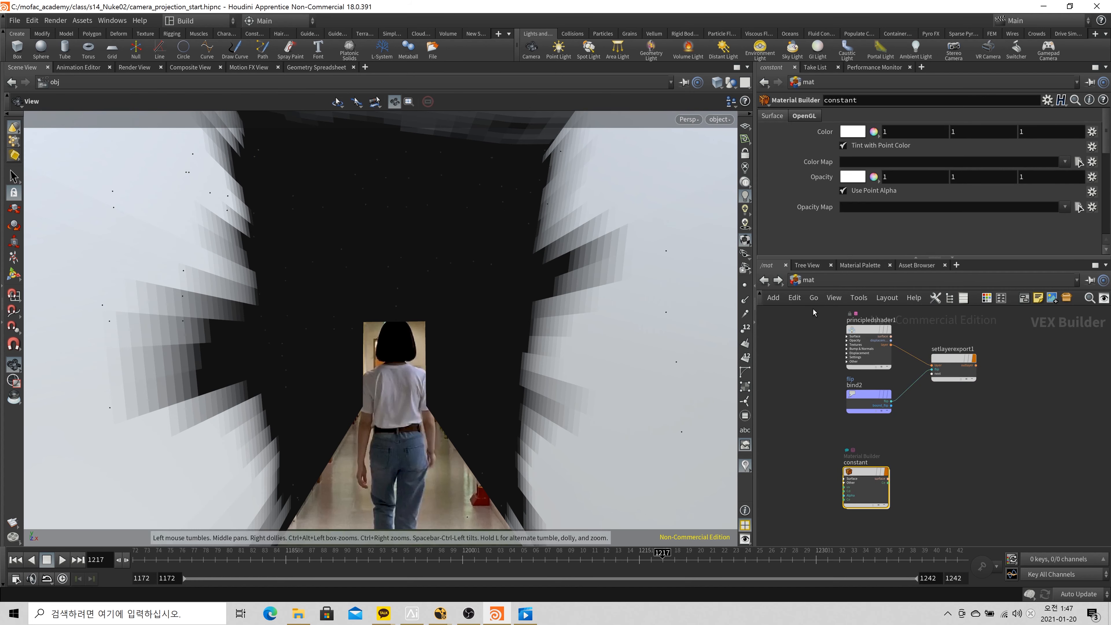
left_click(805, 280)
left_click(853, 352)
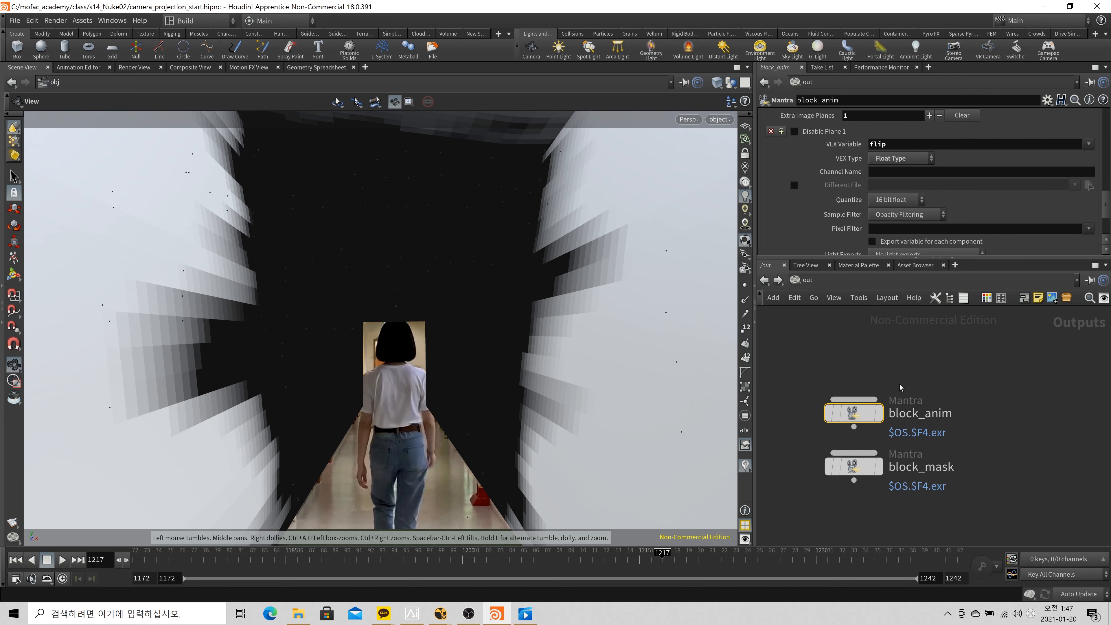
left_click(854, 466)
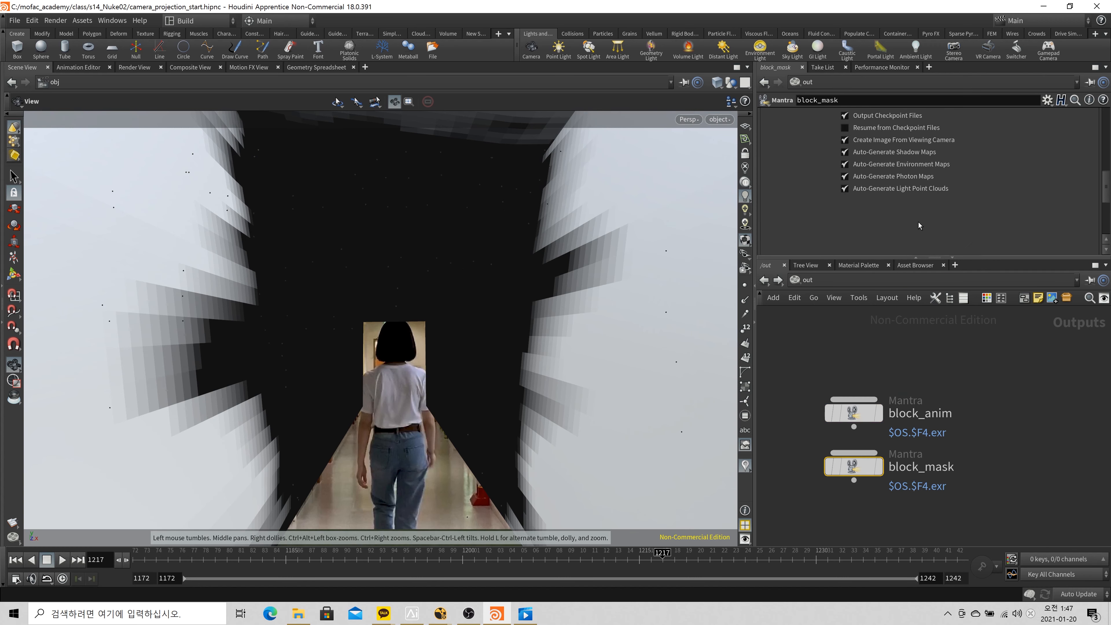
scroll(835, 204, "up", 5)
left_click(844, 153)
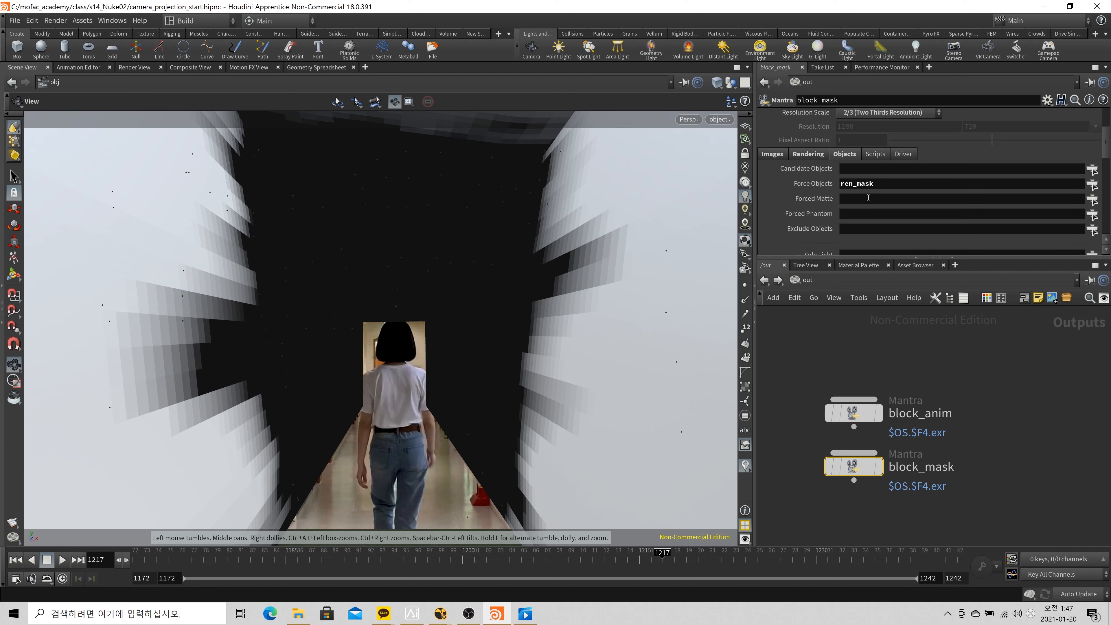
Choose /out/block_mask as the render node in the Render View and start a preview render of frame 1217
left_click(134, 67)
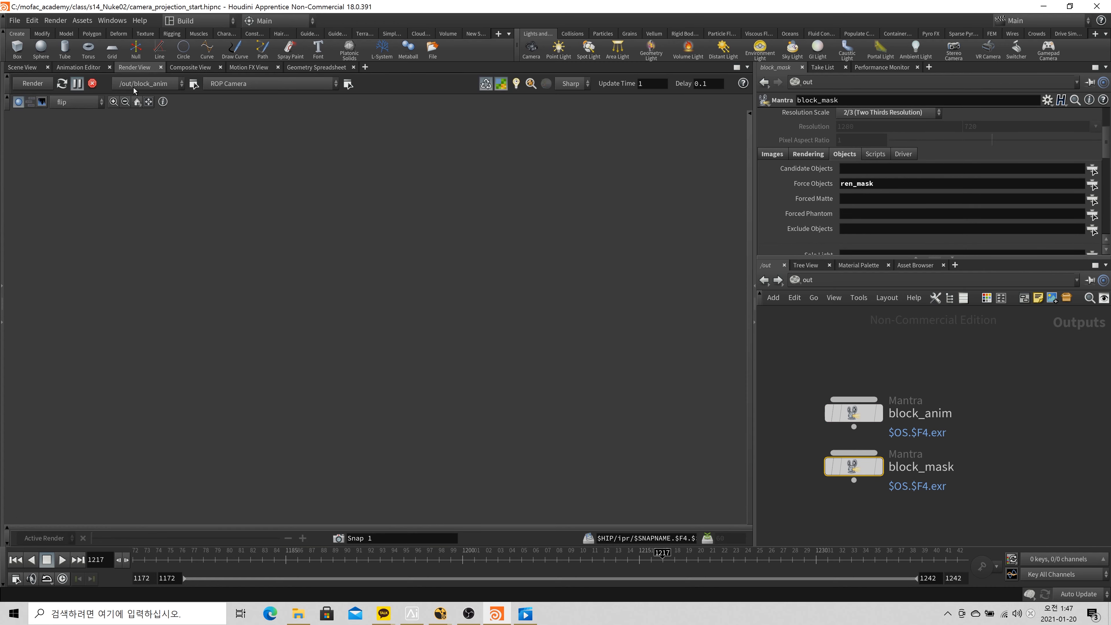
left_click(134, 86)
left_click(139, 109)
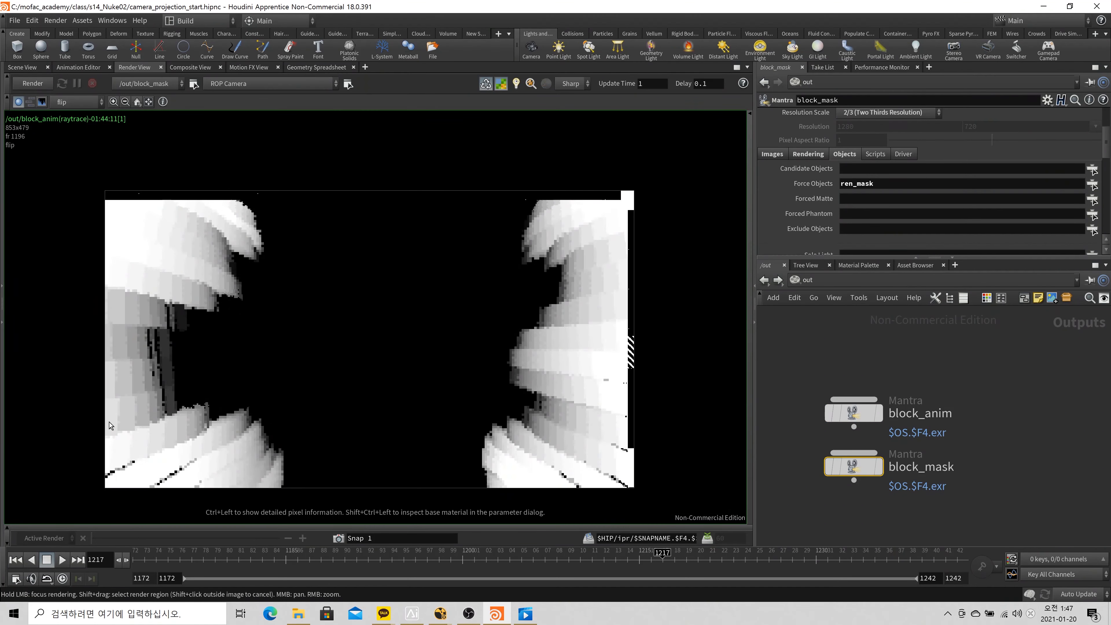
left_click(40, 83)
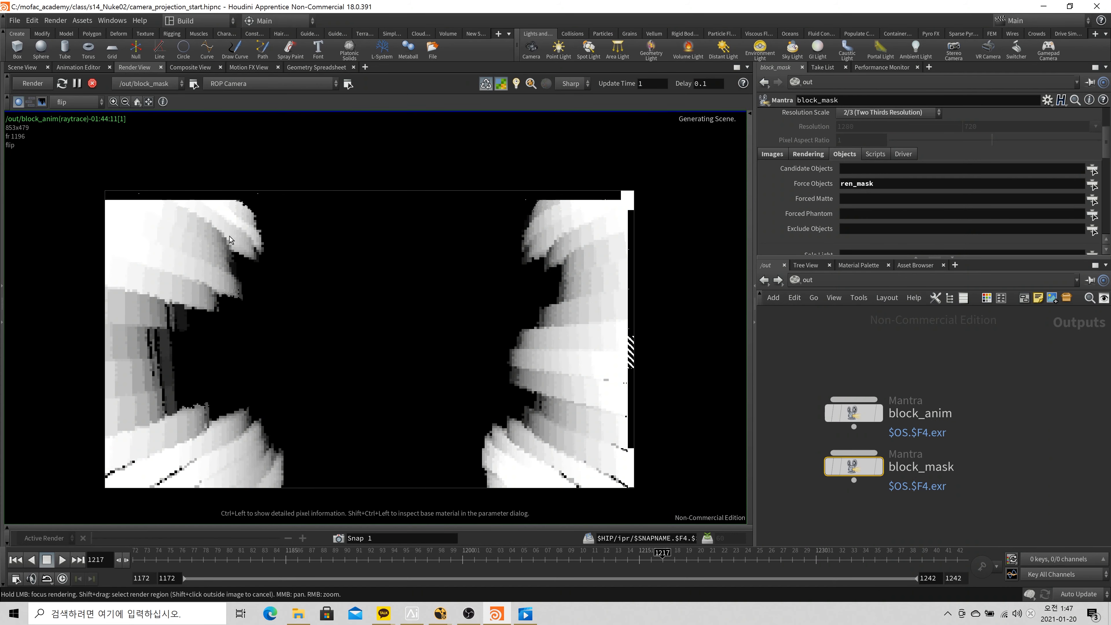